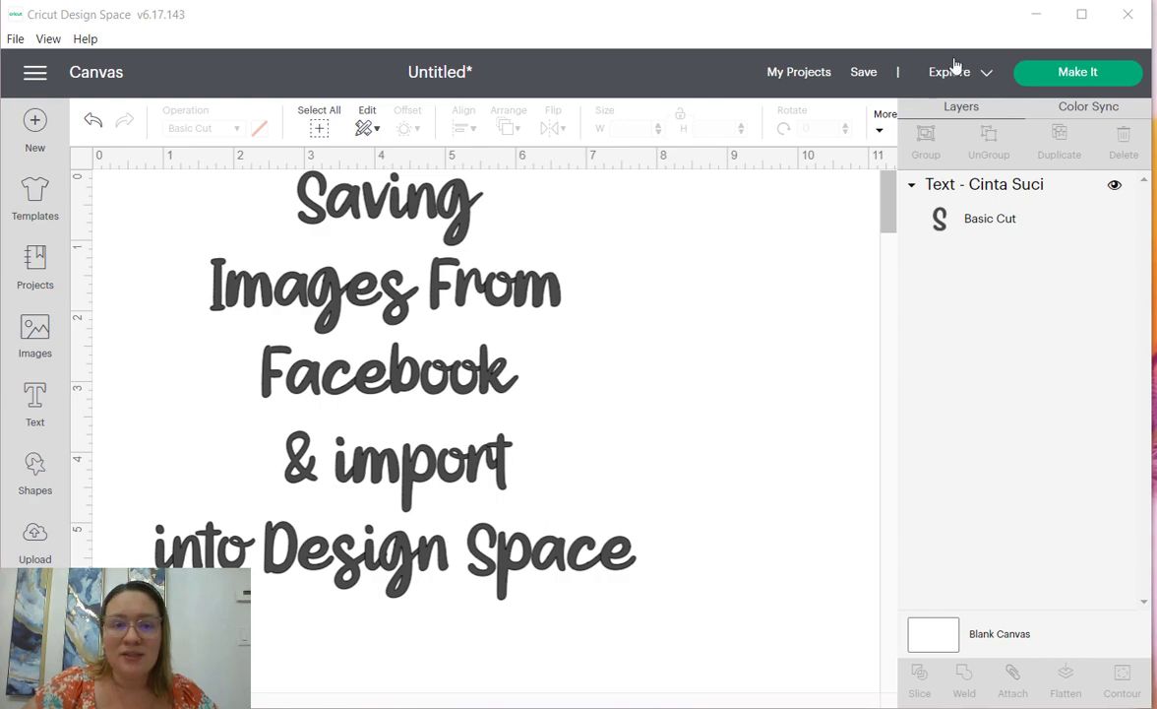
Switch from Cricut Design Space to the Facebook group page in the browser and dismiss the notification pop-ups.
left_click(1036, 14)
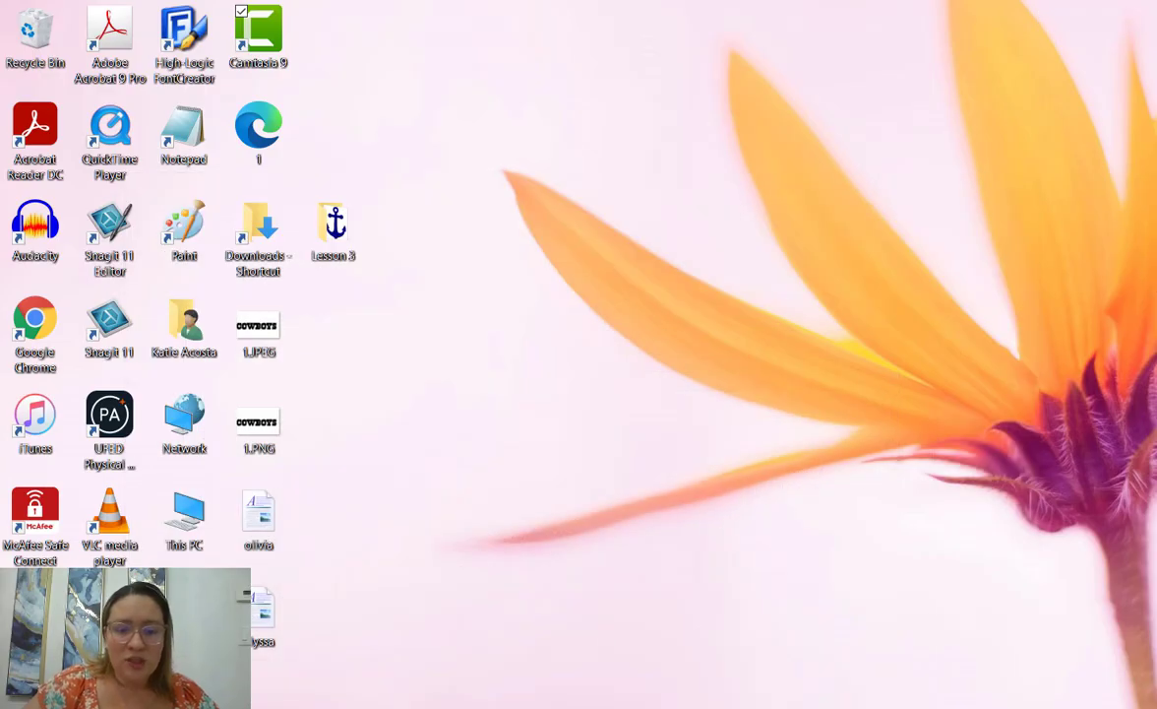
key("alt+Tab")
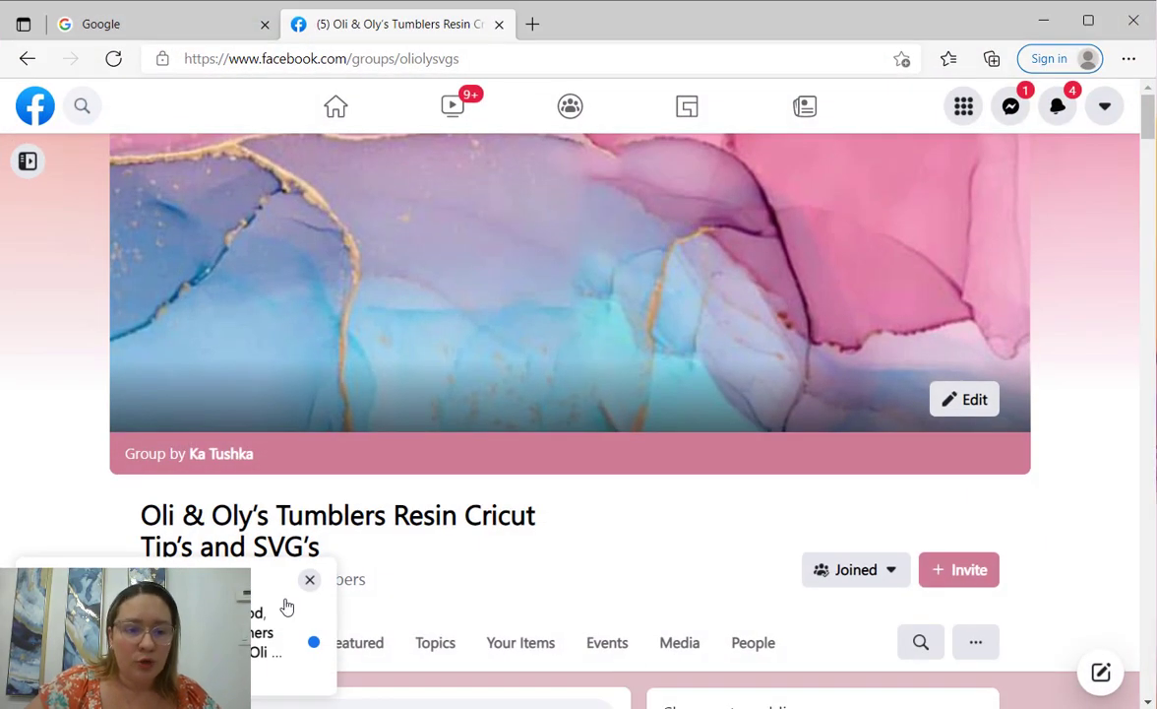
left_click(309, 580)
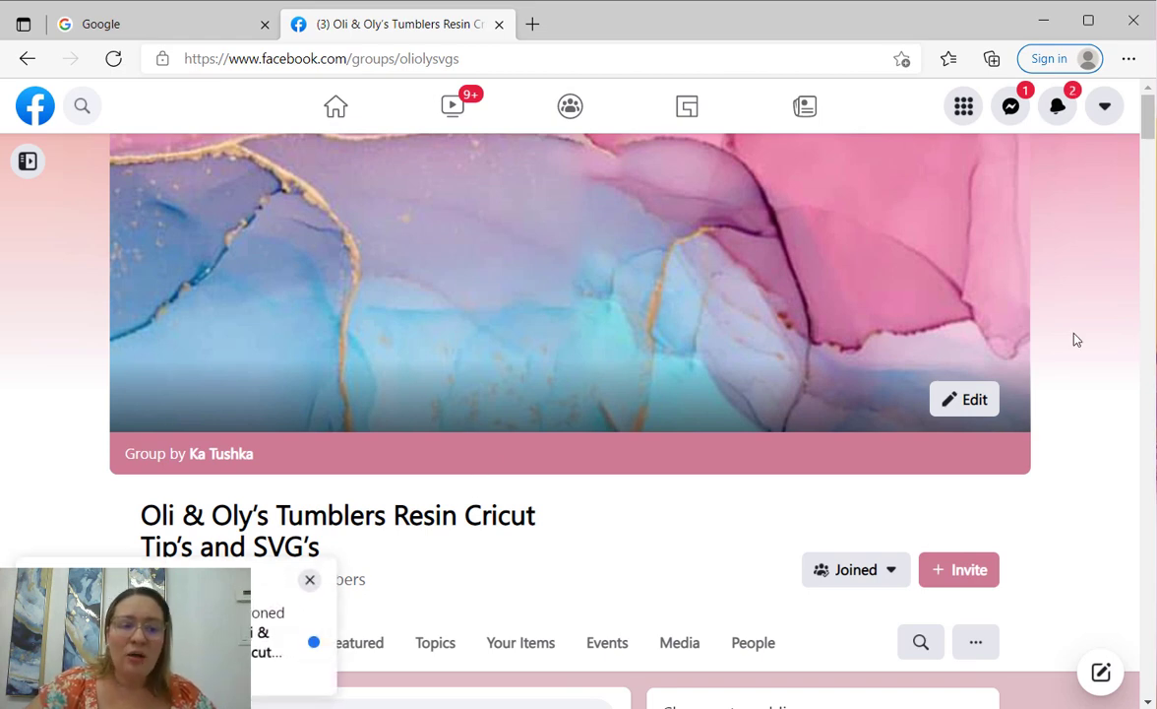
left_click(308, 581)
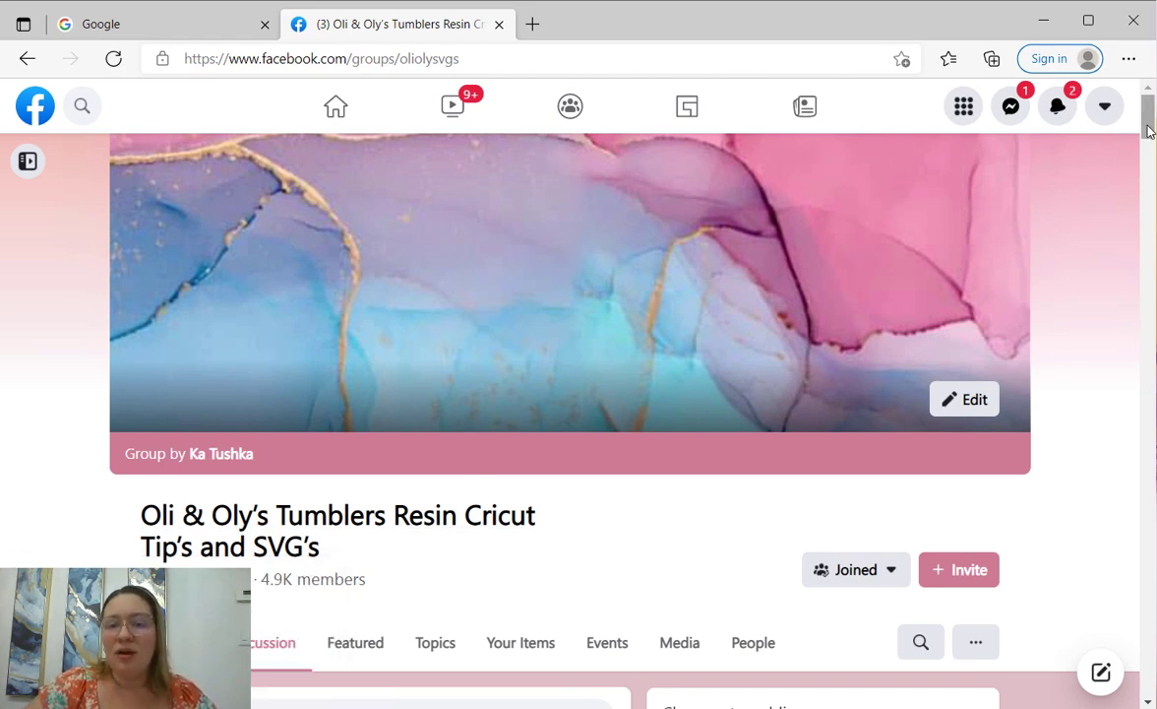
Find the November 16 sunflower dump post with the image collage in the group's discussion feed.
left_click_drag(1148, 132, 1148, 153)
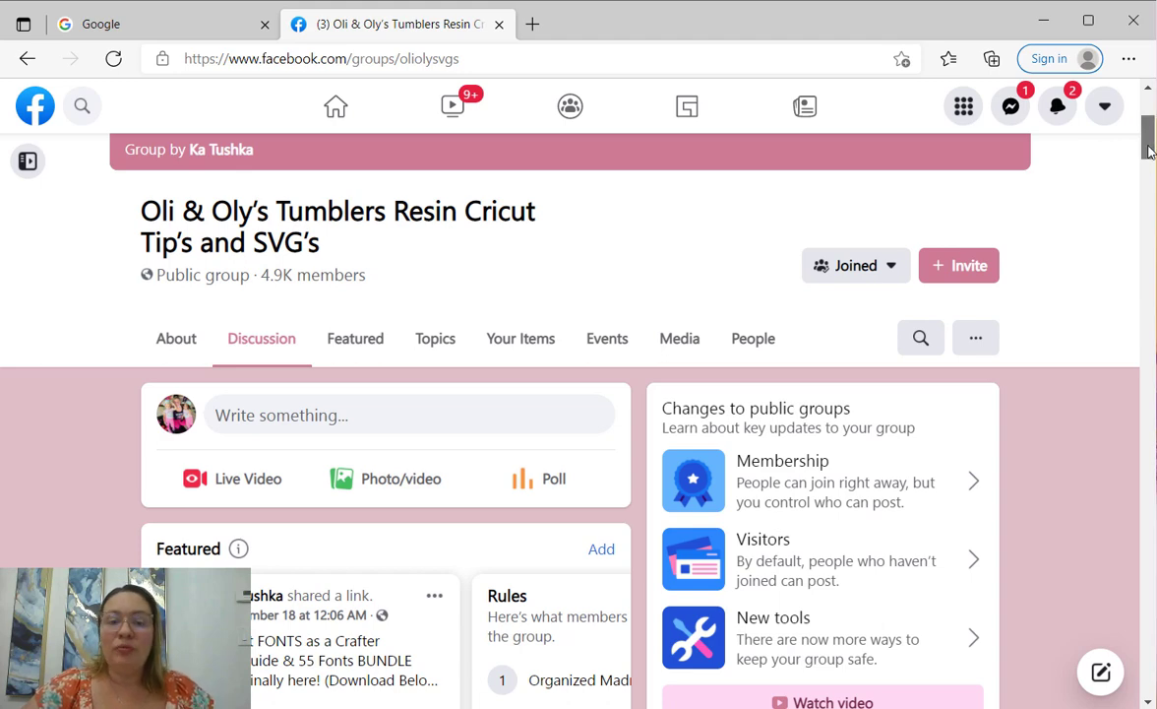
left_click_drag(1147, 150, 1098, 589)
right_click(1148, 362)
key("Escape")
scroll(1098, 588, "down", 8)
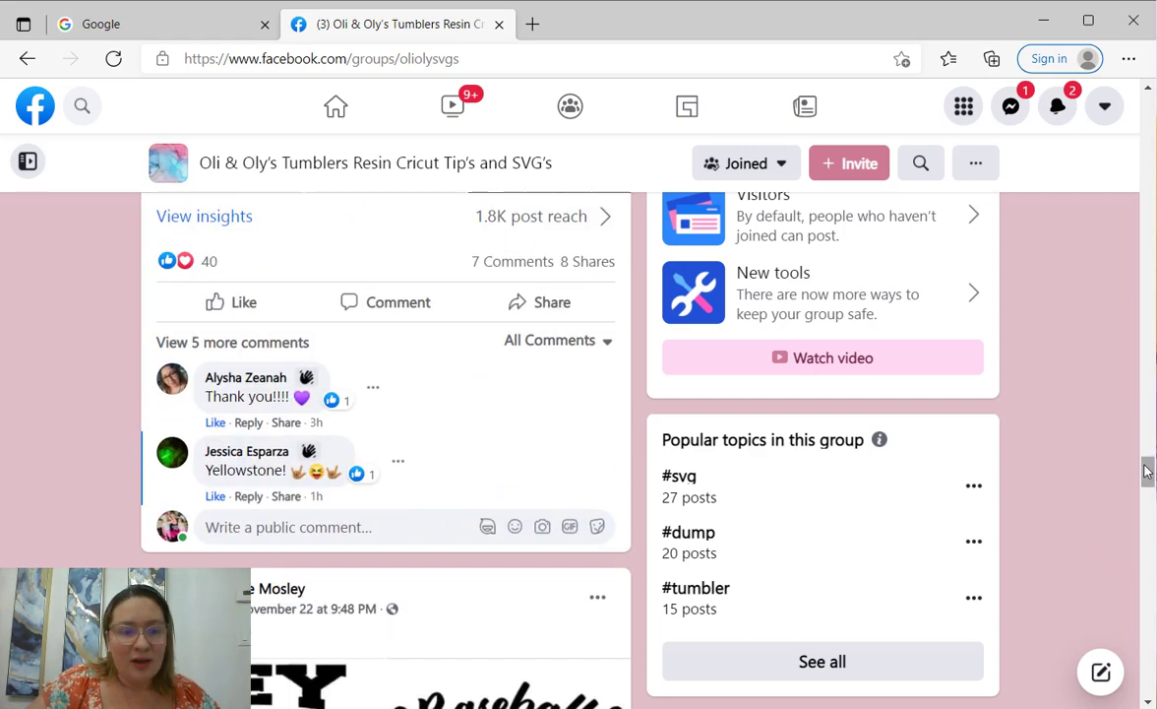
left_click_drag(1146, 471, 1146, 592)
scroll(1144, 635, "down", 15)
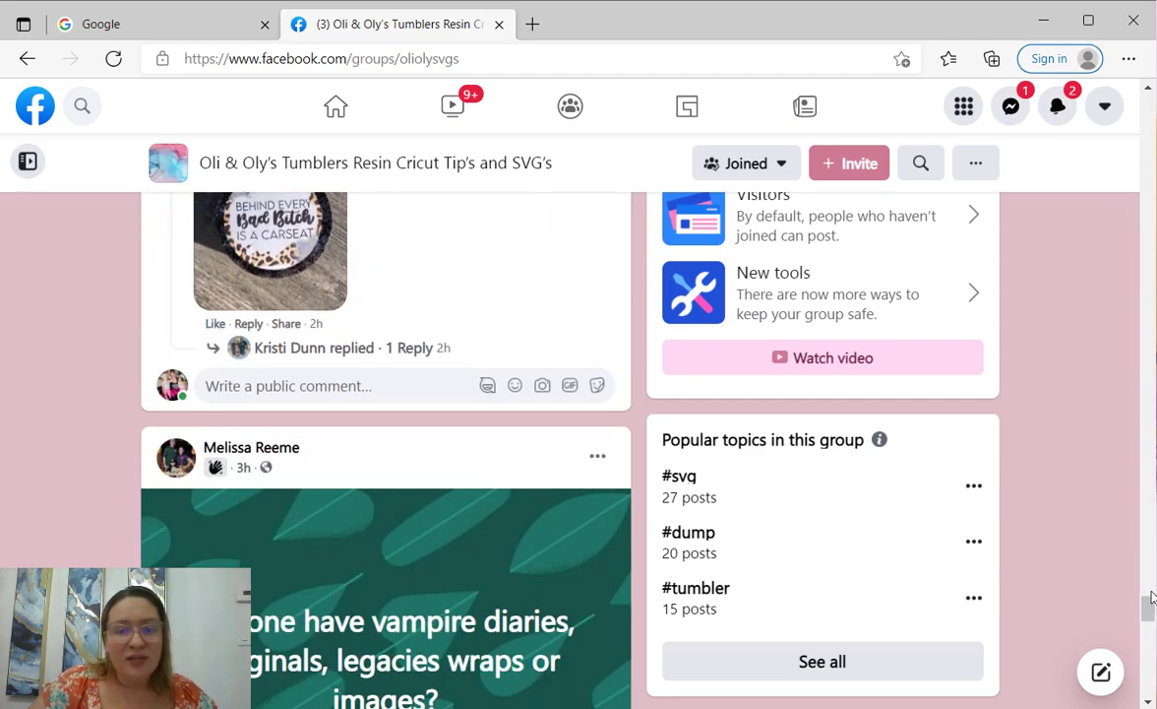
mouse_move(1147, 545)
left_mouse_down()
mouse_move(1147, 586)
mouse_move(1147, 538)
left_mouse_up()
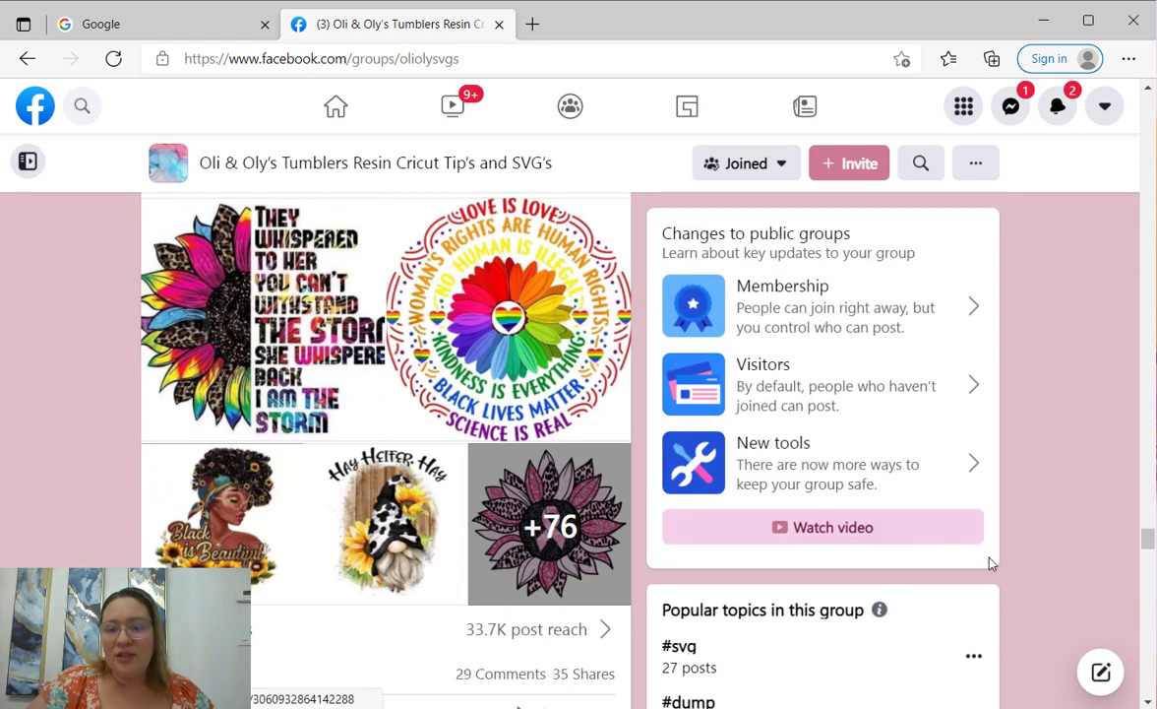
Examine the sunflower dump post's description, hashtags and collage of shared designs.
scroll(1147, 541, "up", 1)
scroll(1148, 544, "up", 1)
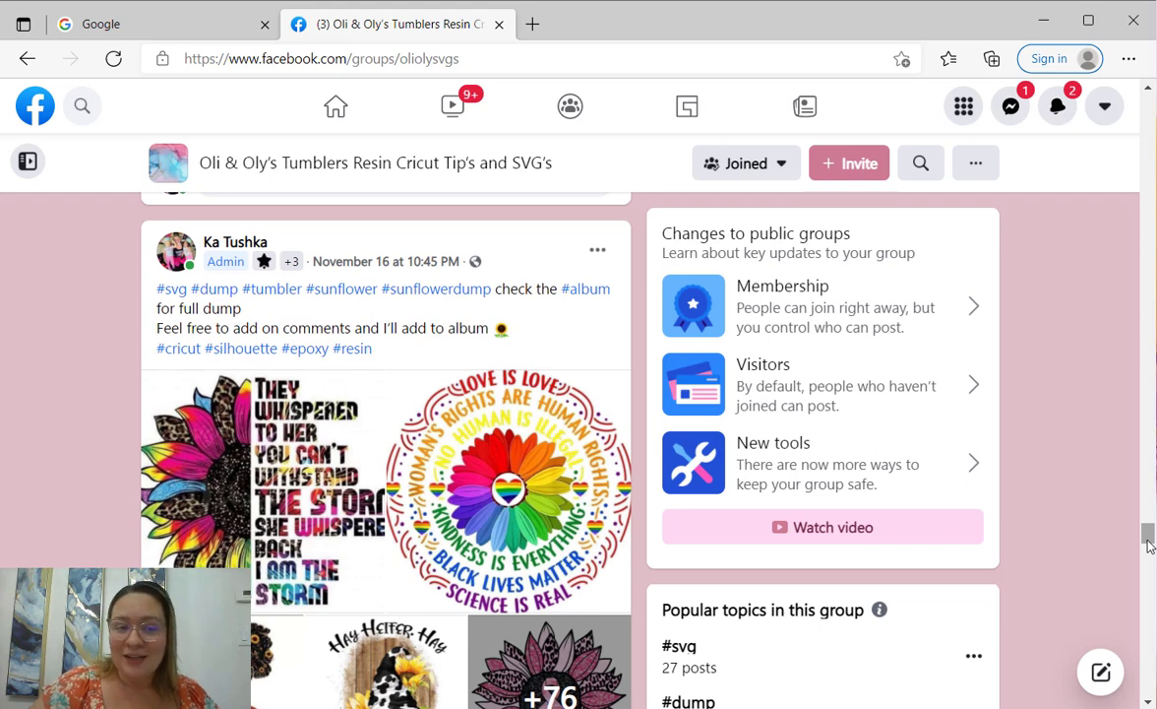
scroll(807, 501, "down", 1)
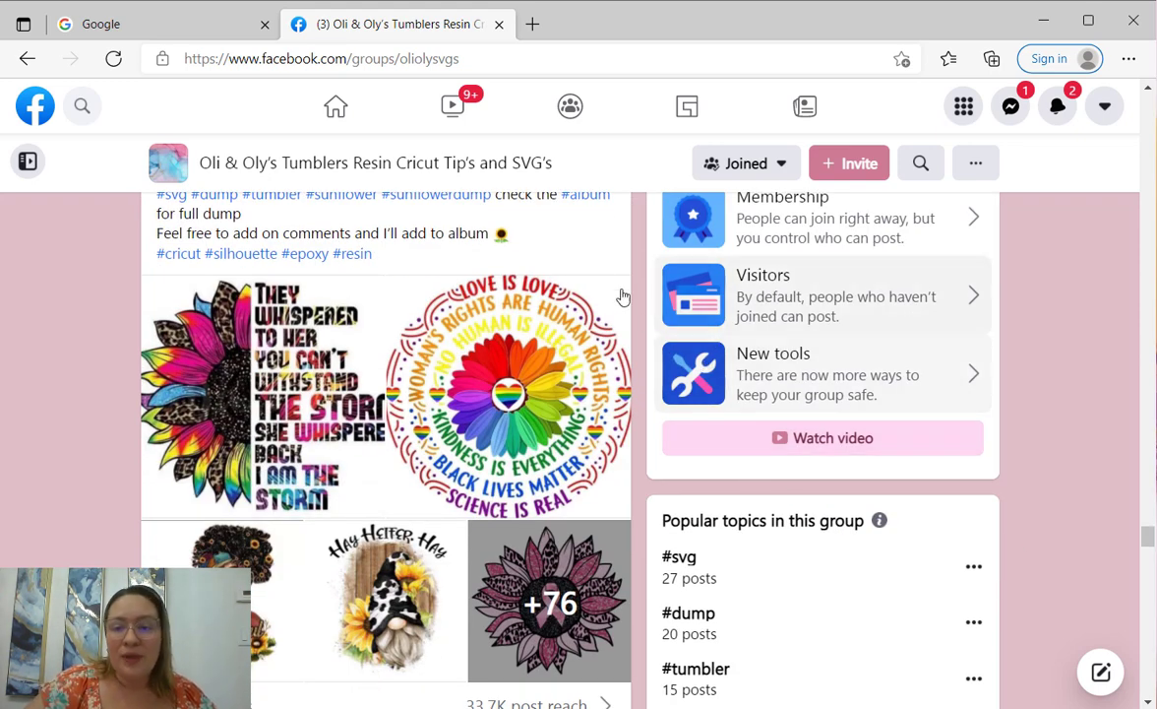
scroll(1146, 539, "up", 1)
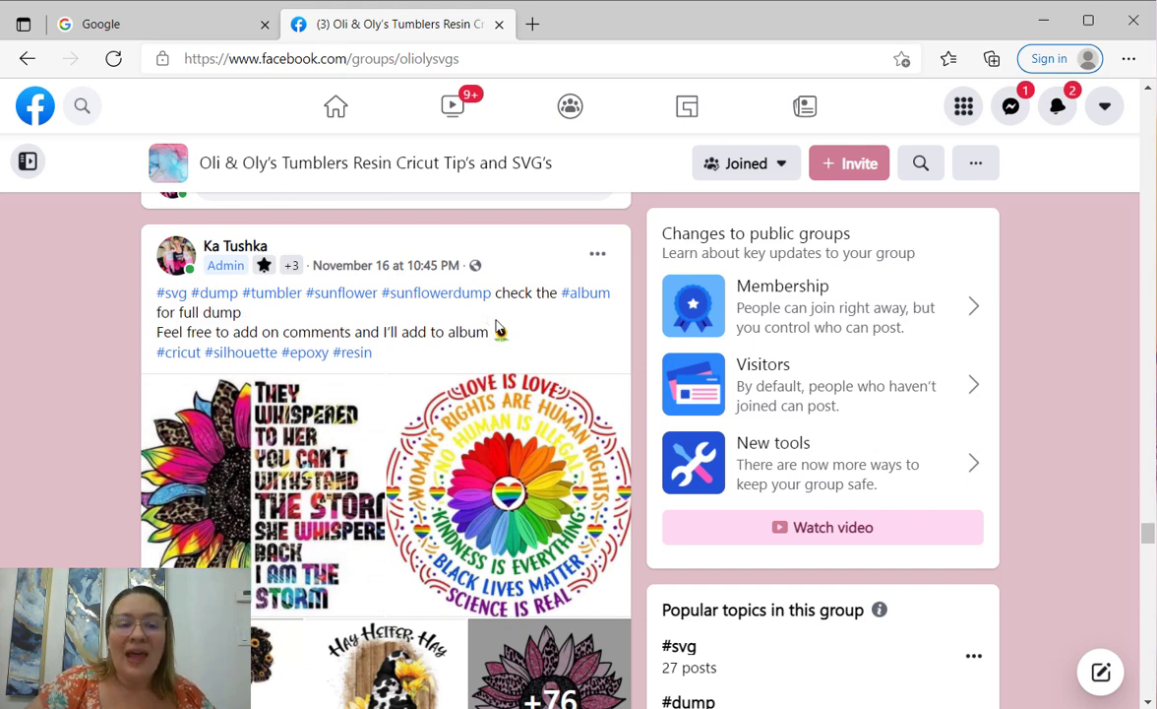
scroll(497, 330, "down", 1)
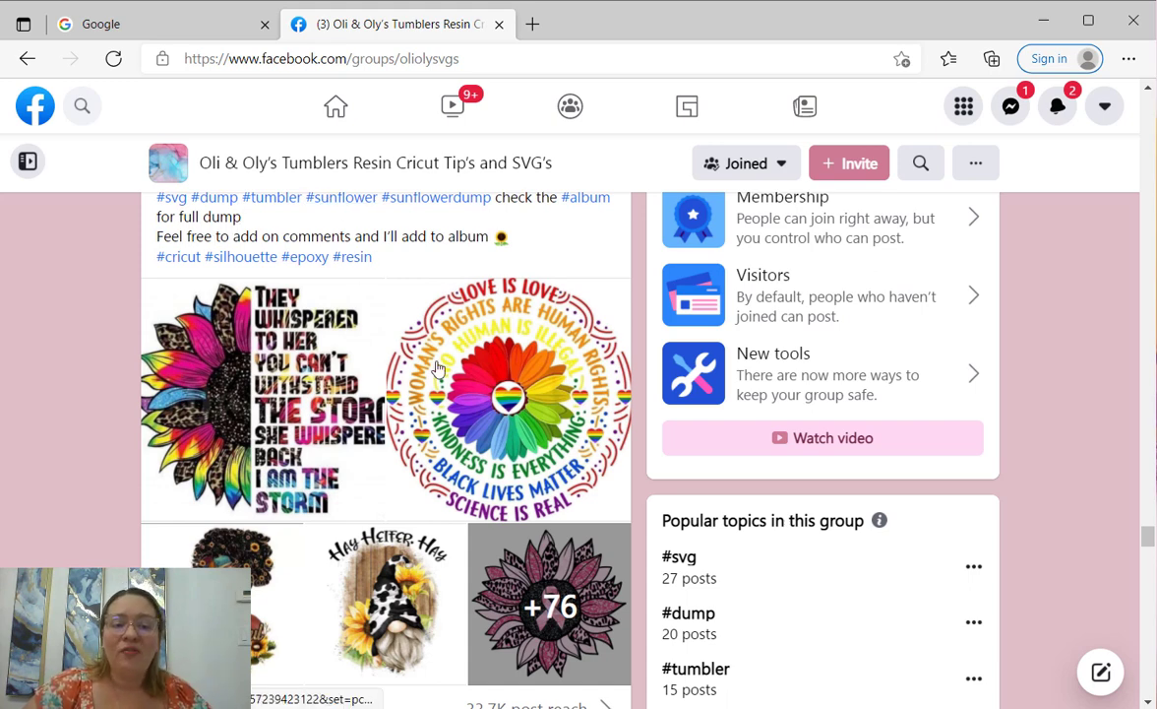
scroll(437, 366, "down", 1)
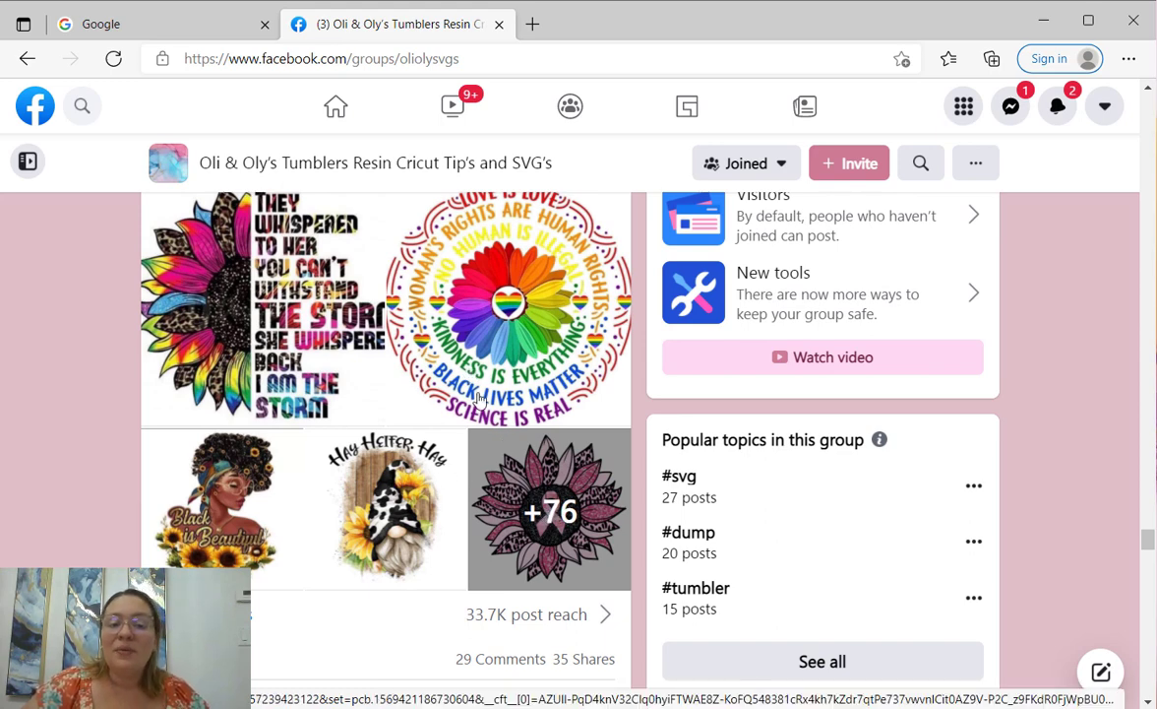
scroll(522, 457, "up", 1)
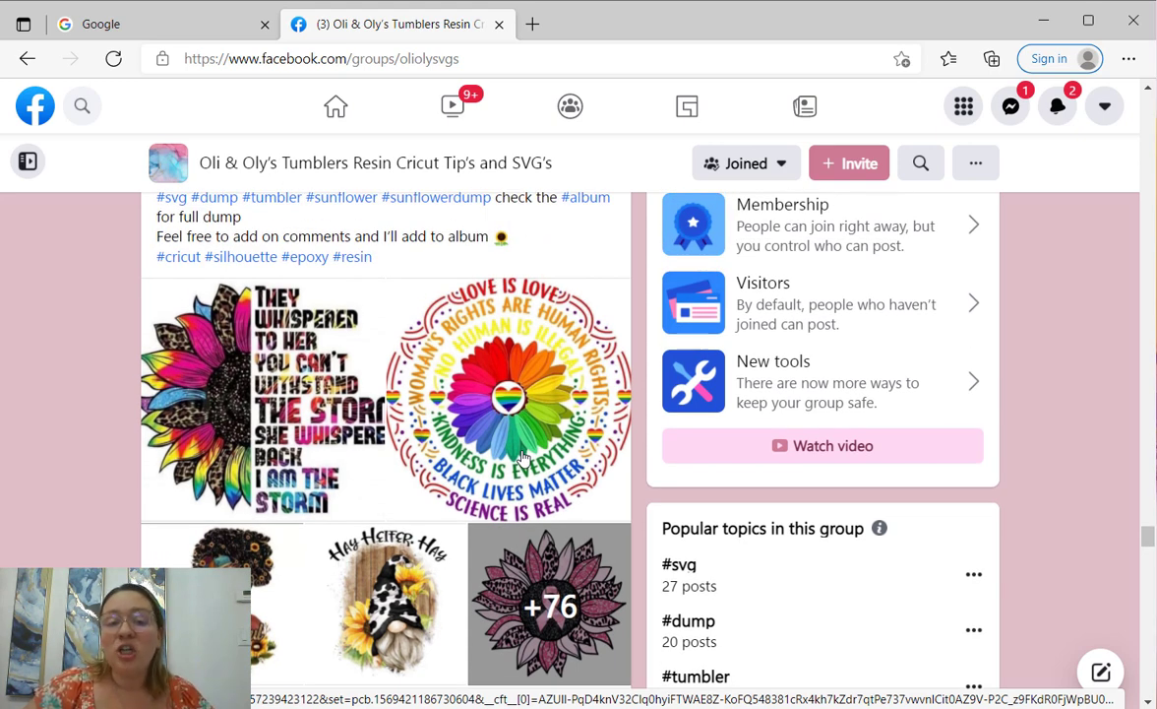
scroll(522, 456, "down", 1)
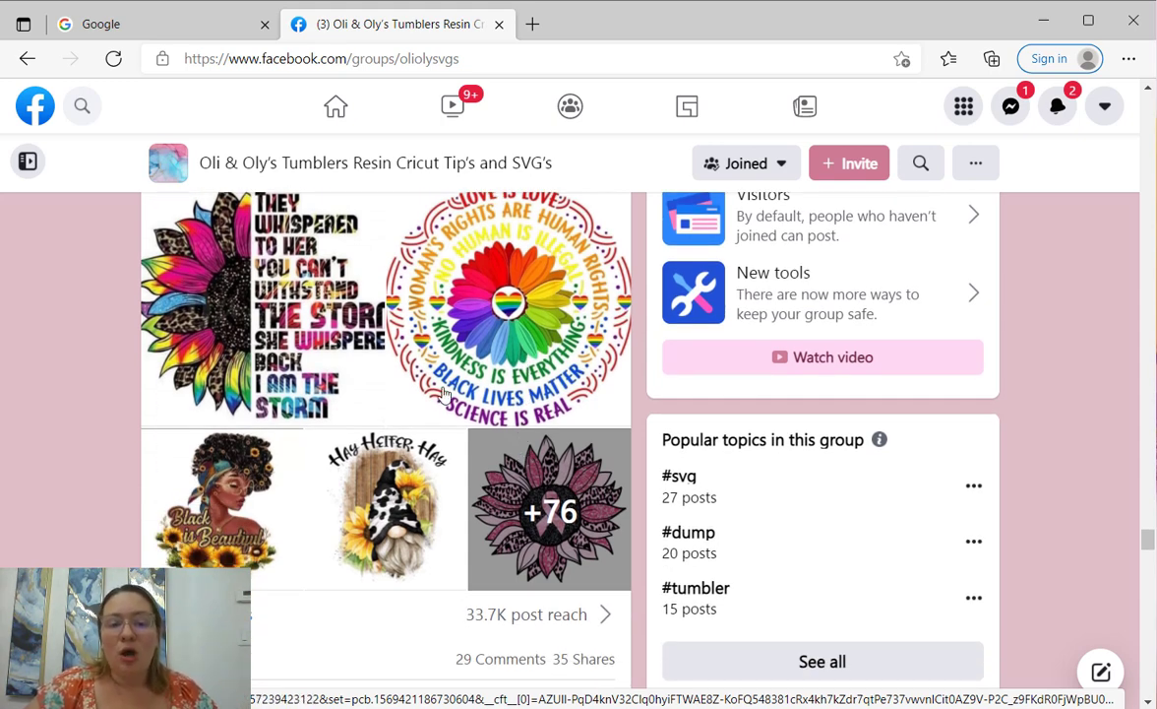
scroll(521, 433, "down", 1)
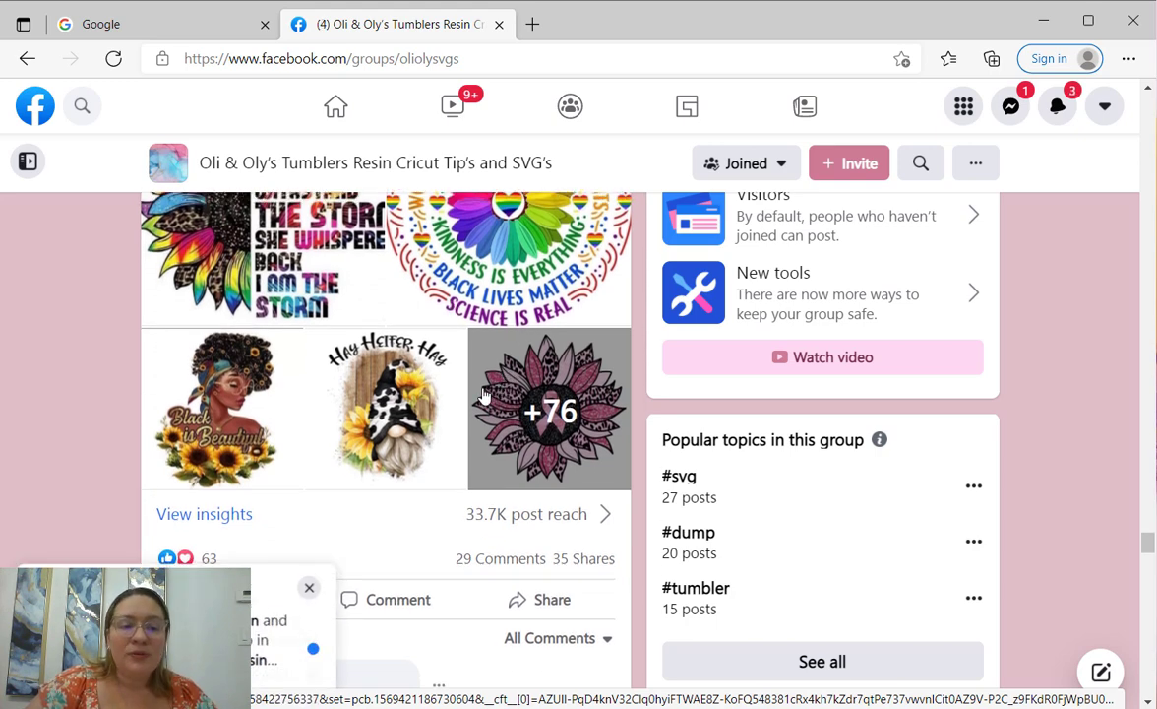
Expand the hidden comments under the sunflower dump post and read through to the last one.
scroll(483, 394, "down", 5)
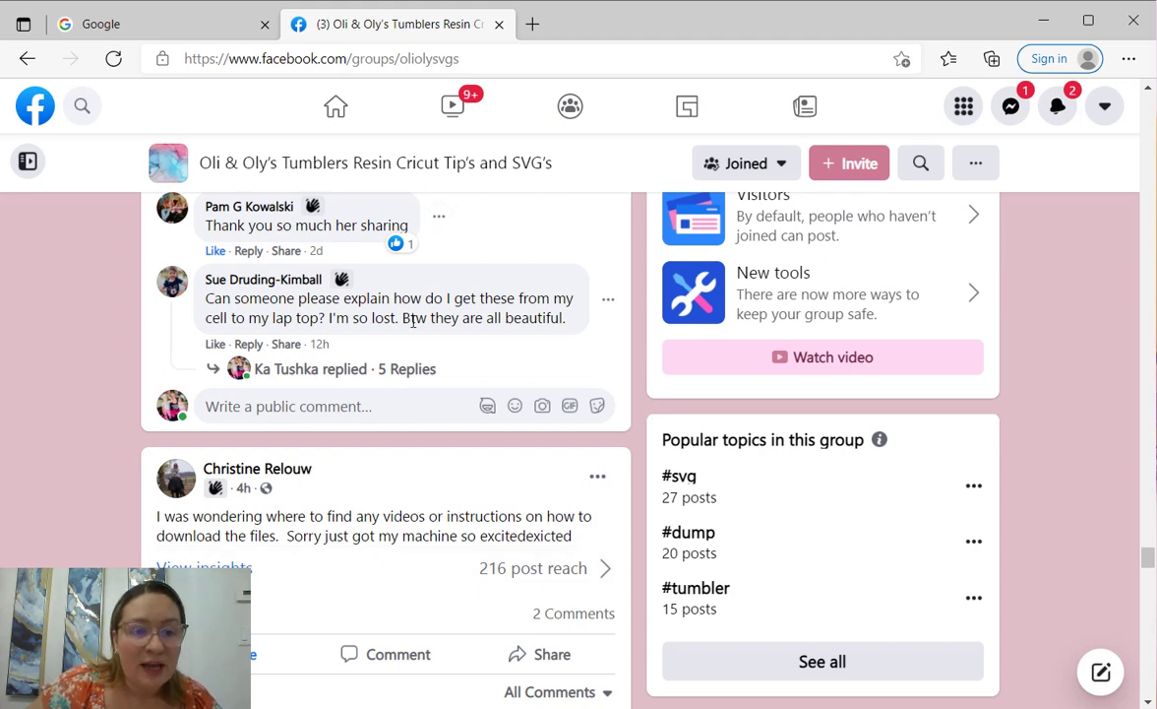
scroll(413, 320, "up", 2)
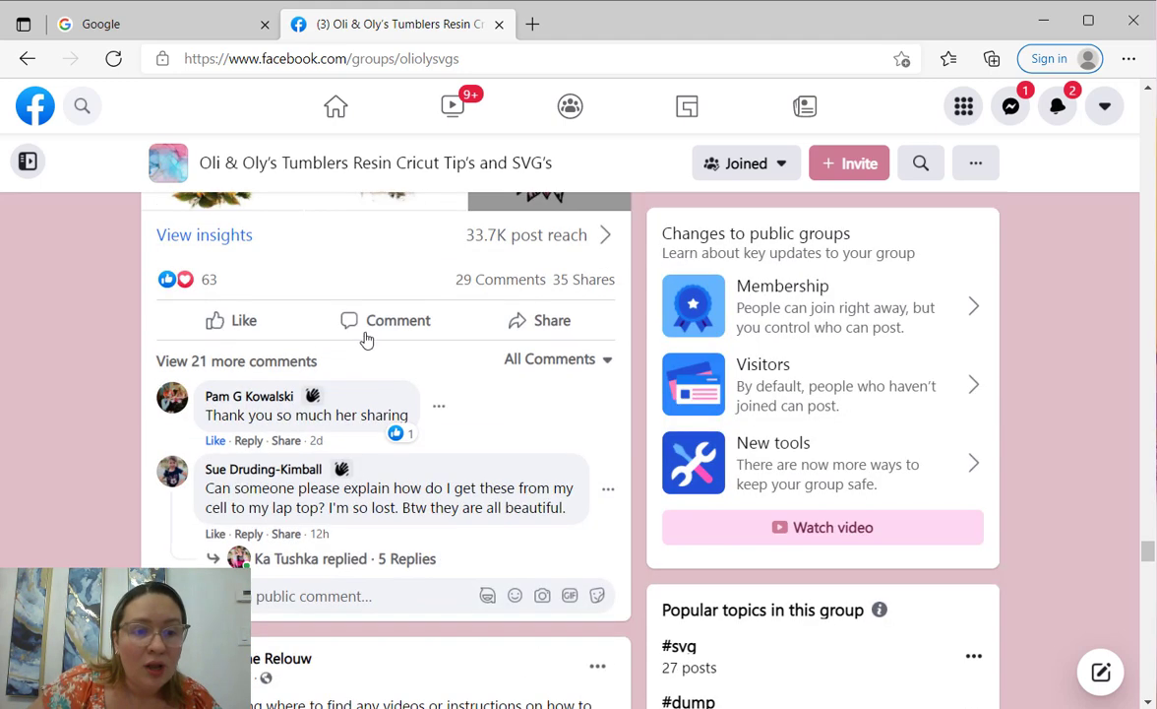
left_click(290, 363)
scroll(295, 369, "down", 3)
scroll(296, 369, "down", 6)
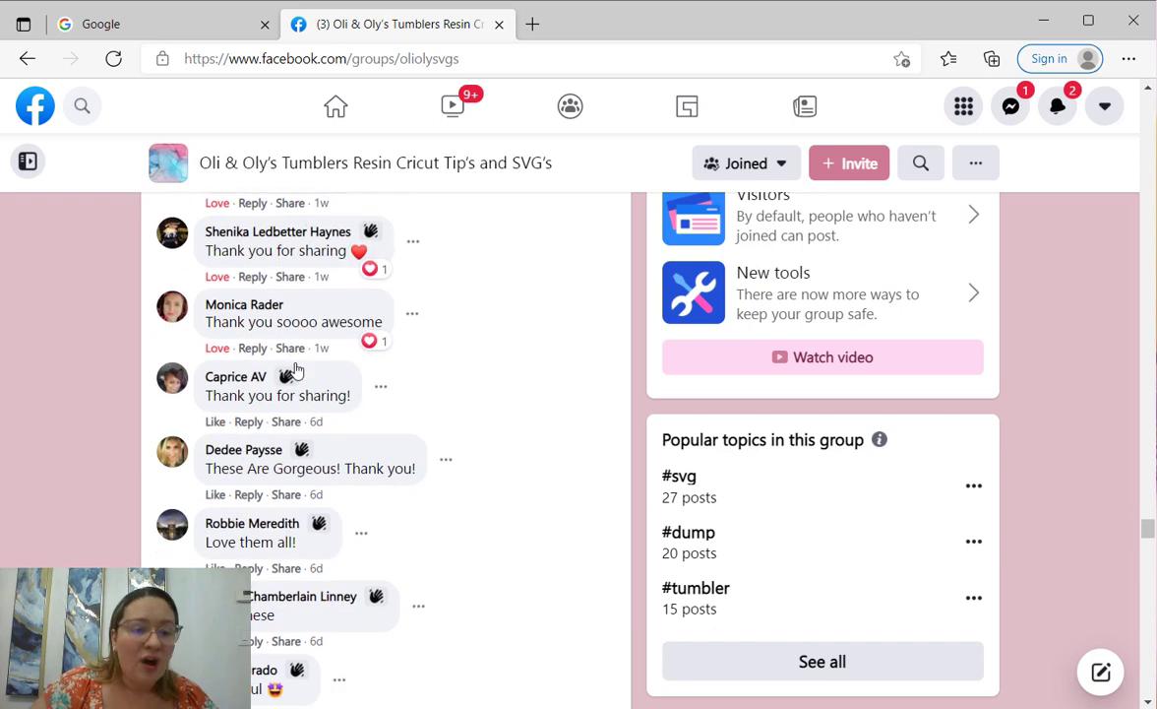
scroll(295, 368, "down", 3)
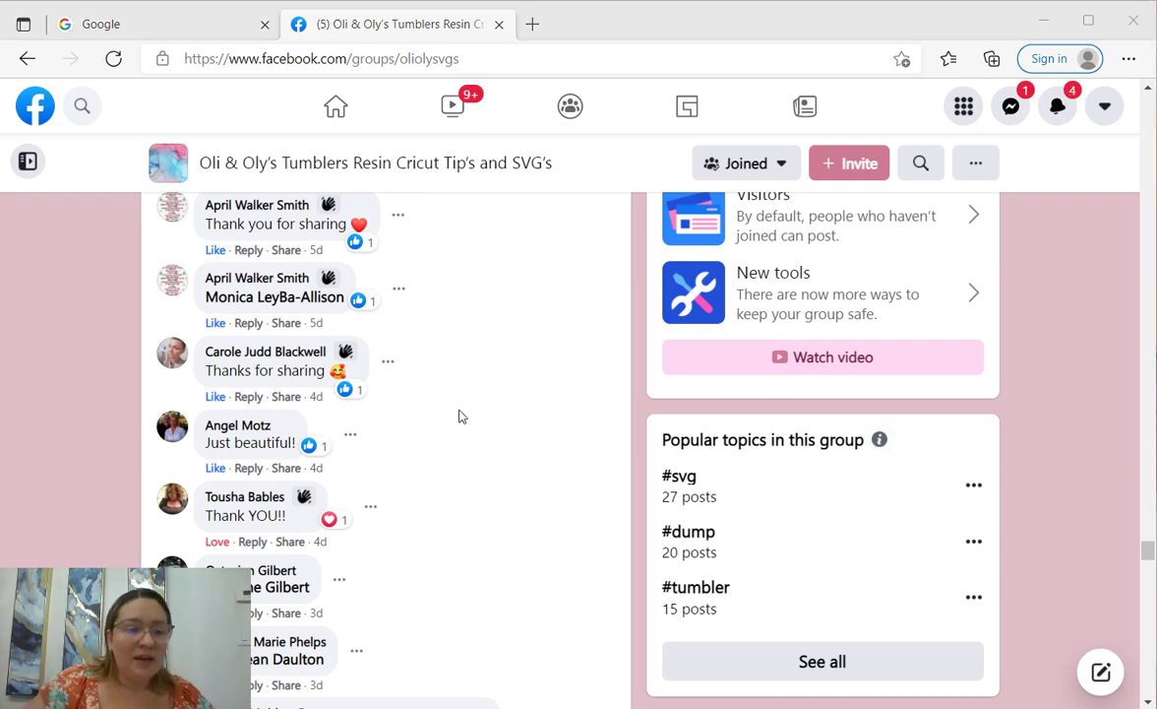
scroll(459, 417, "down", 3)
scroll(445, 443, "down", 3)
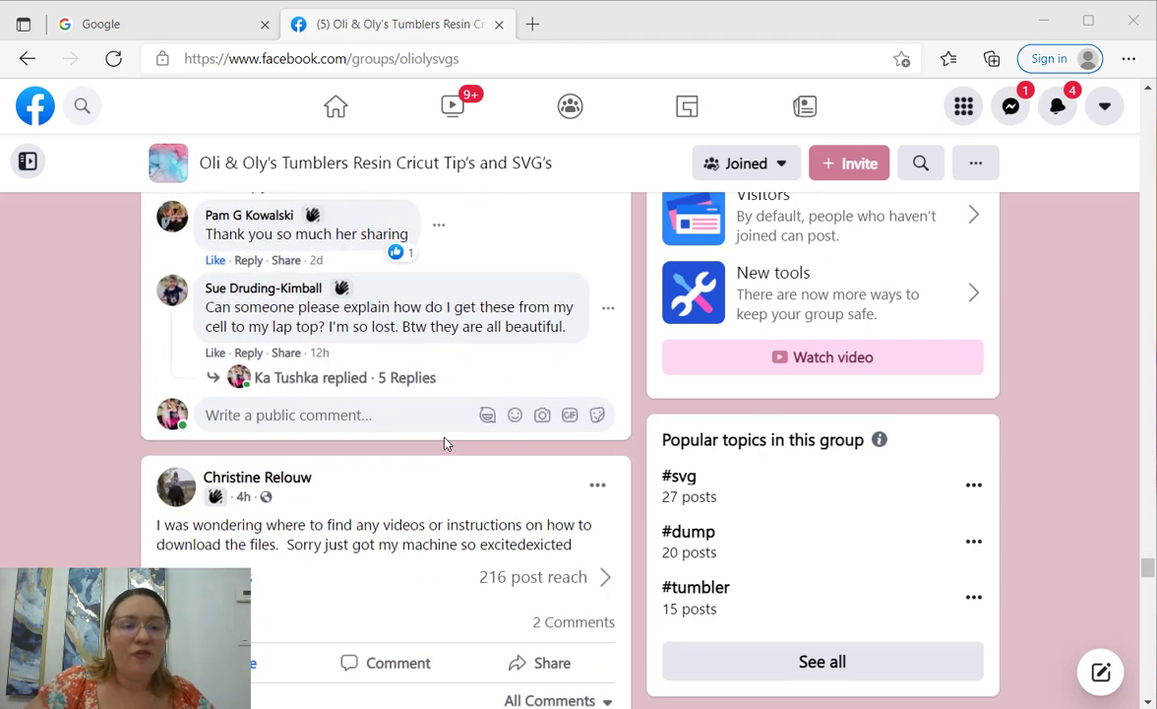
Review the sunflower post's image collage again and check its expanded comments for added images.
scroll(335, 401, "up", 2)
scroll(334, 401, "up", 10)
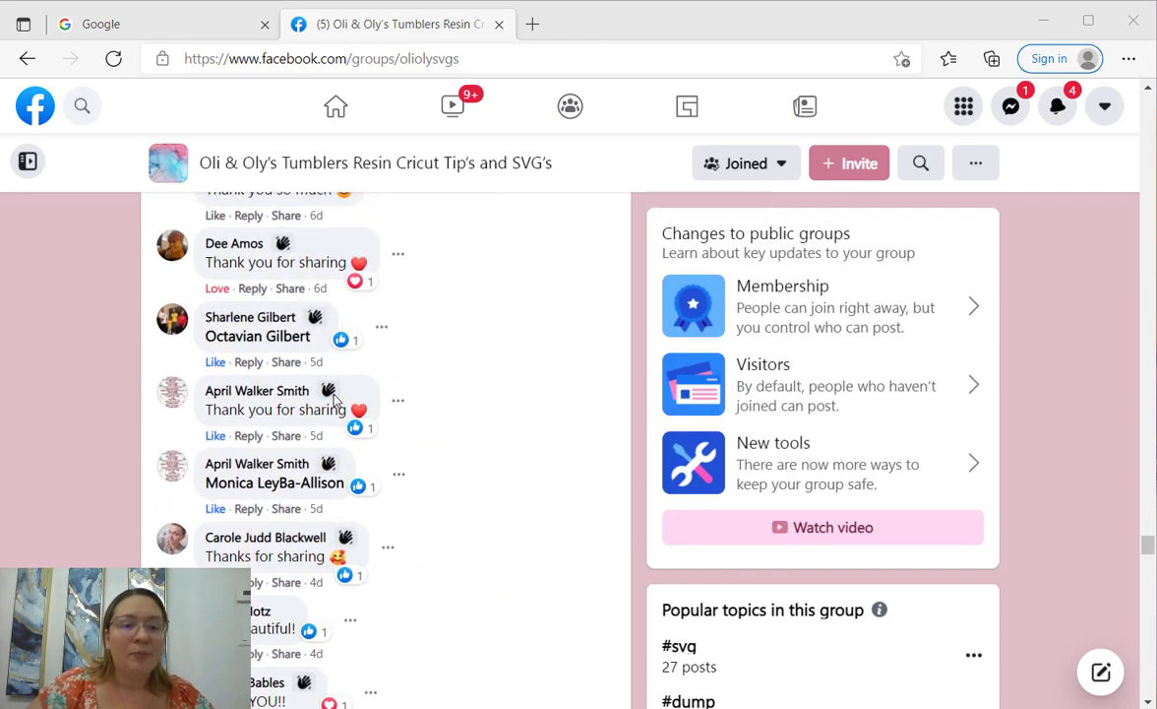
scroll(335, 400, "up", 9)
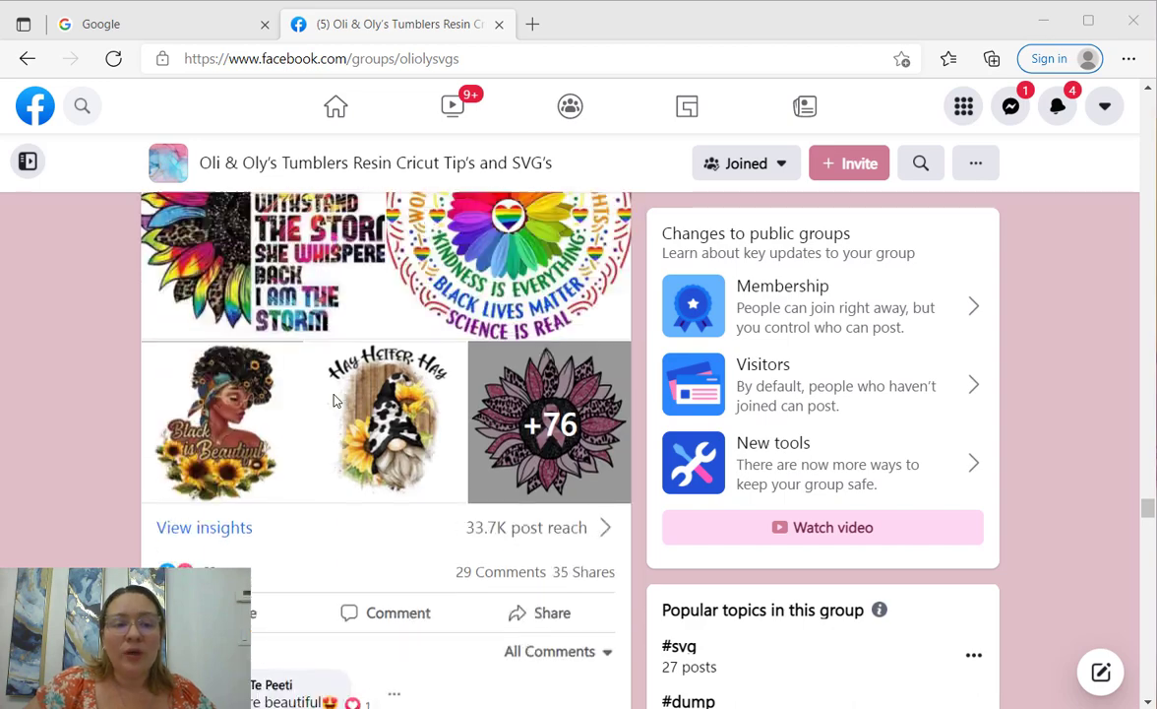
scroll(433, 423, "down", 4)
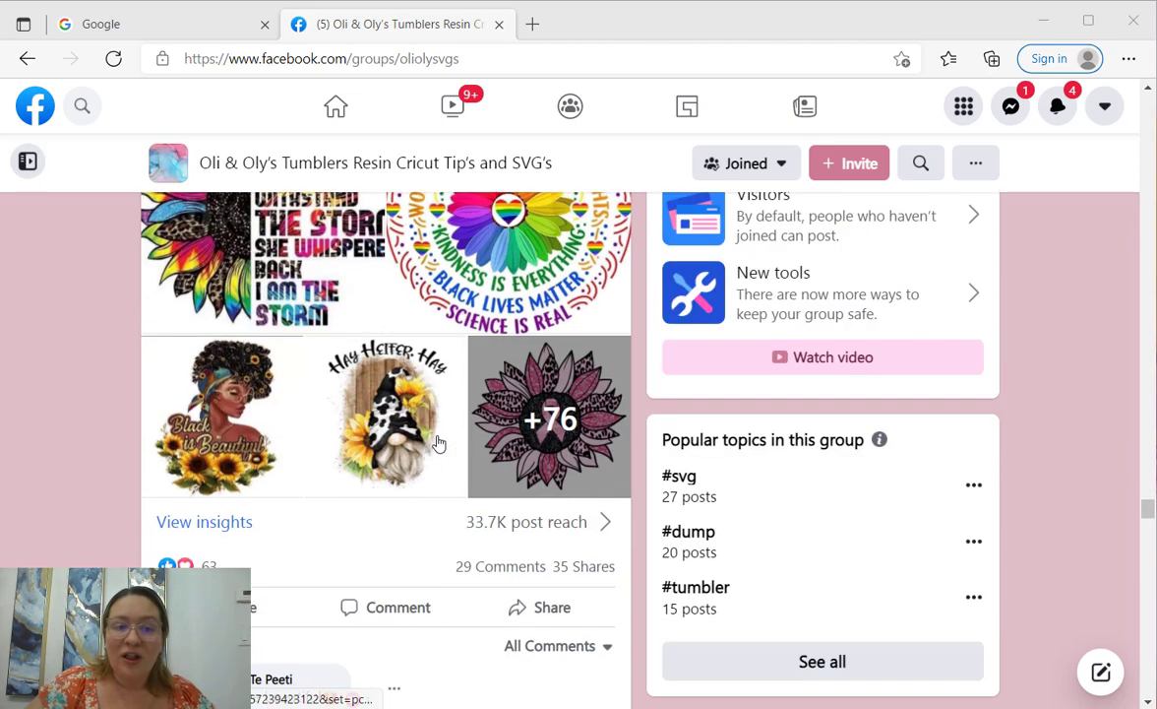
scroll(499, 305, "up", 4)
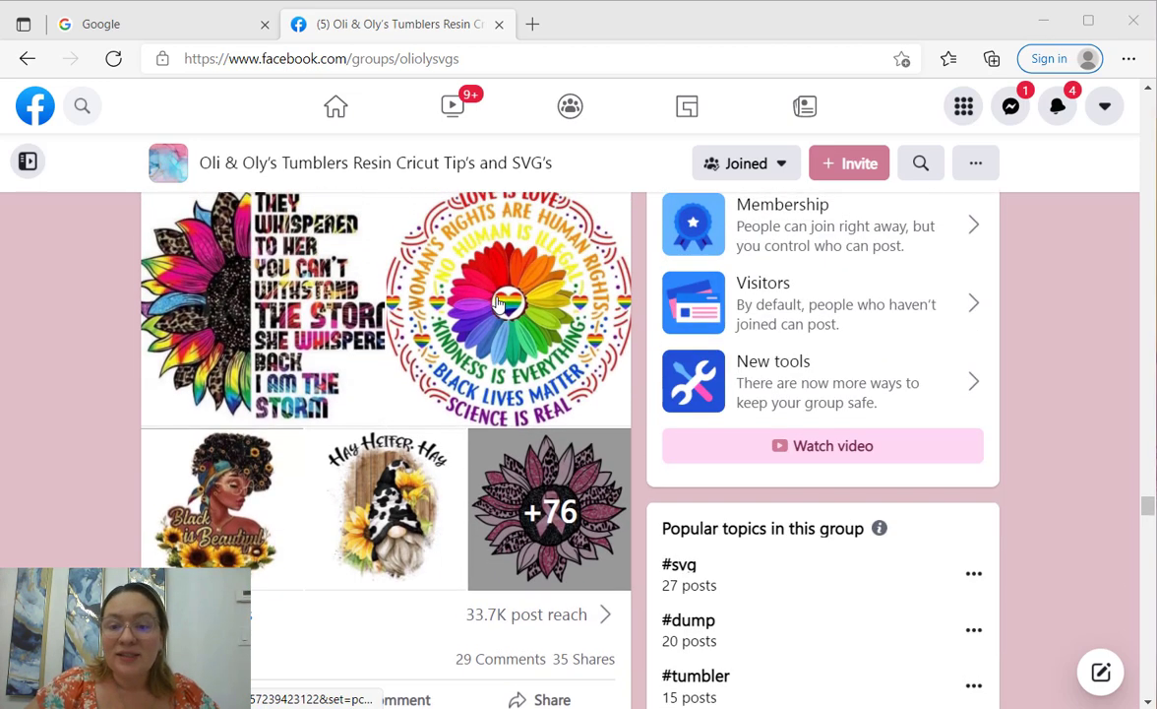
scroll(493, 327, "down", 6)
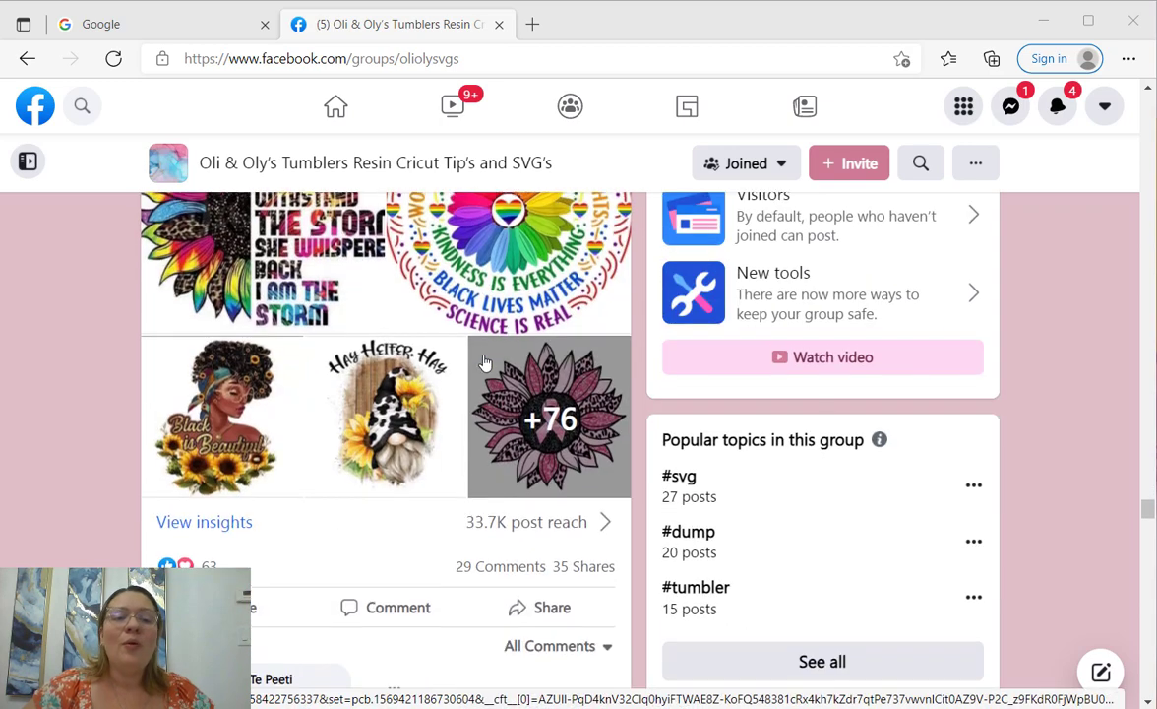
scroll(485, 363, "down", 9)
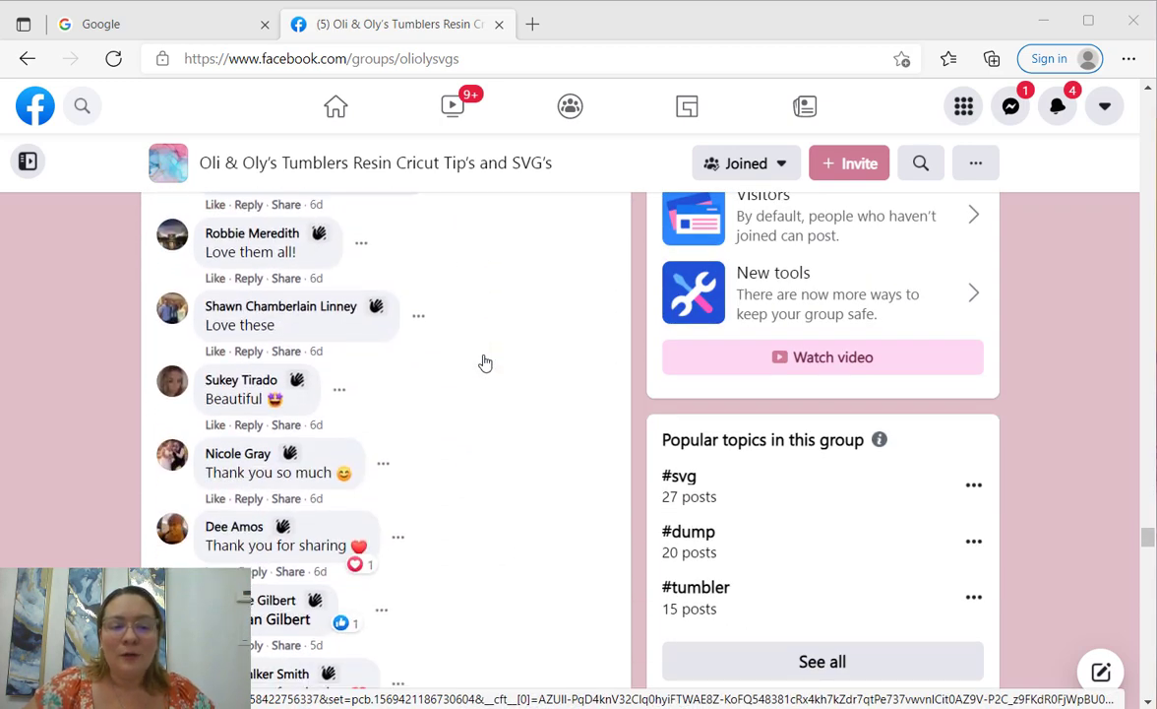
scroll(485, 363, "down", 5)
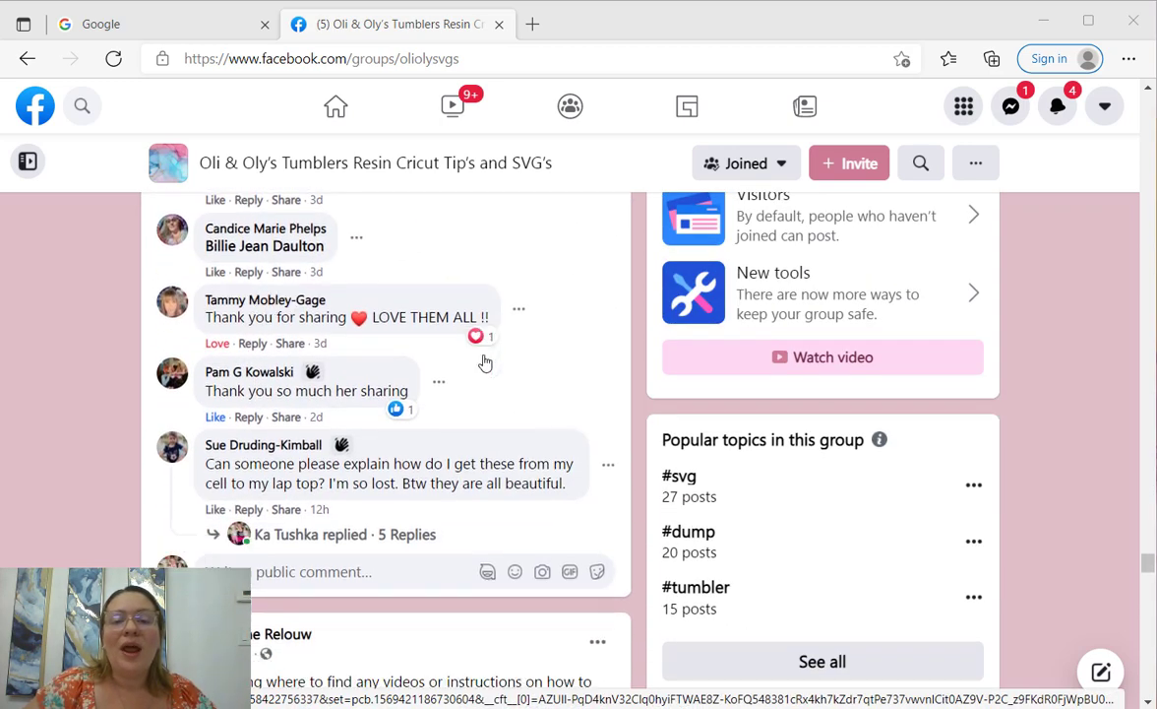
scroll(482, 363, "up", 5)
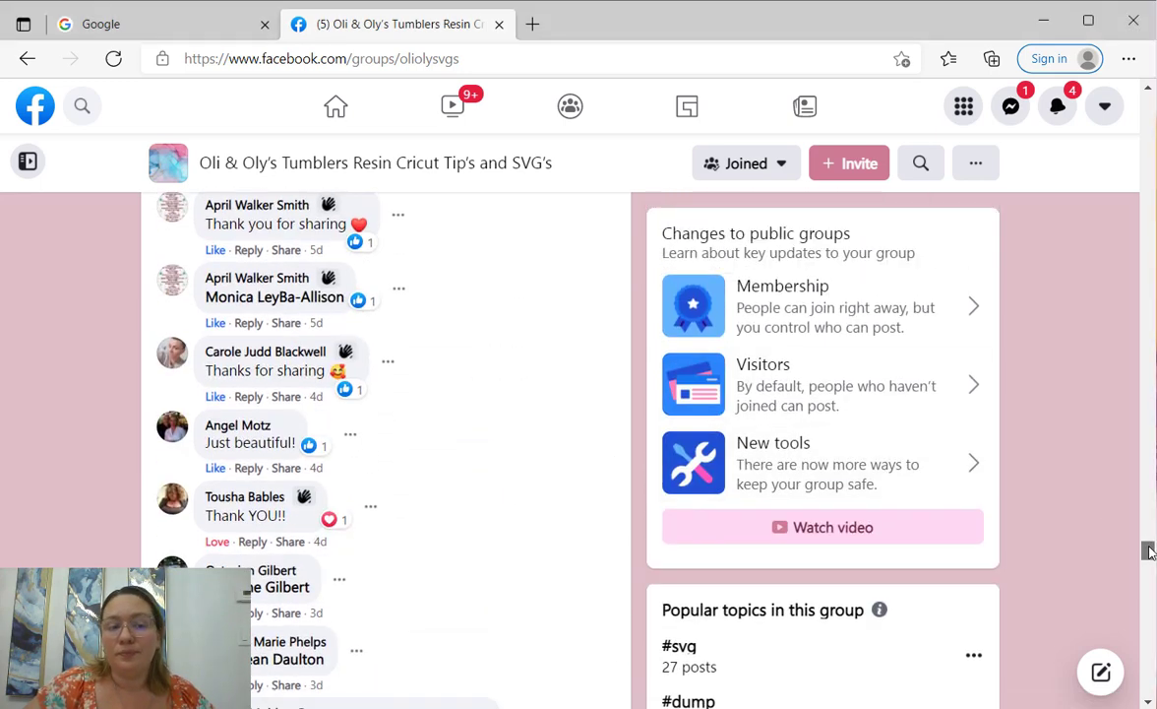
Return to the sunflower post's text, look over its images and earliest comments, and dismiss the notification pop-up.
left_click_drag(1150, 551, 1150, 503)
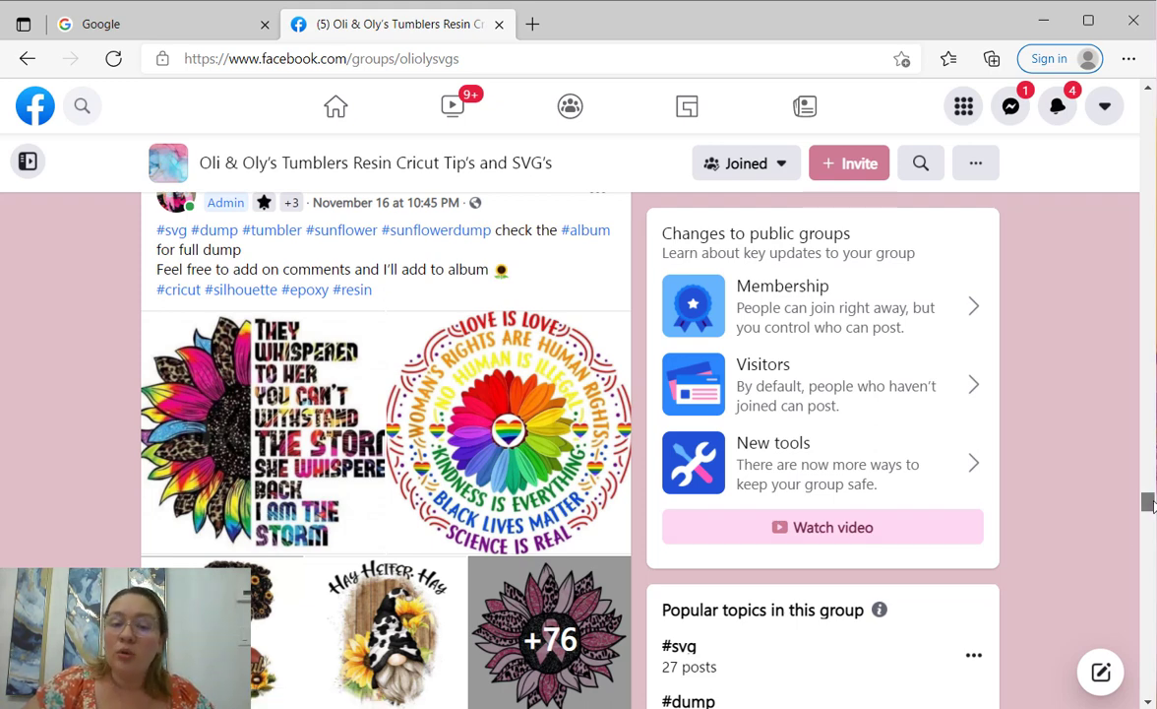
scroll(1150, 504, "down", 1)
scroll(1150, 504, "down", 2)
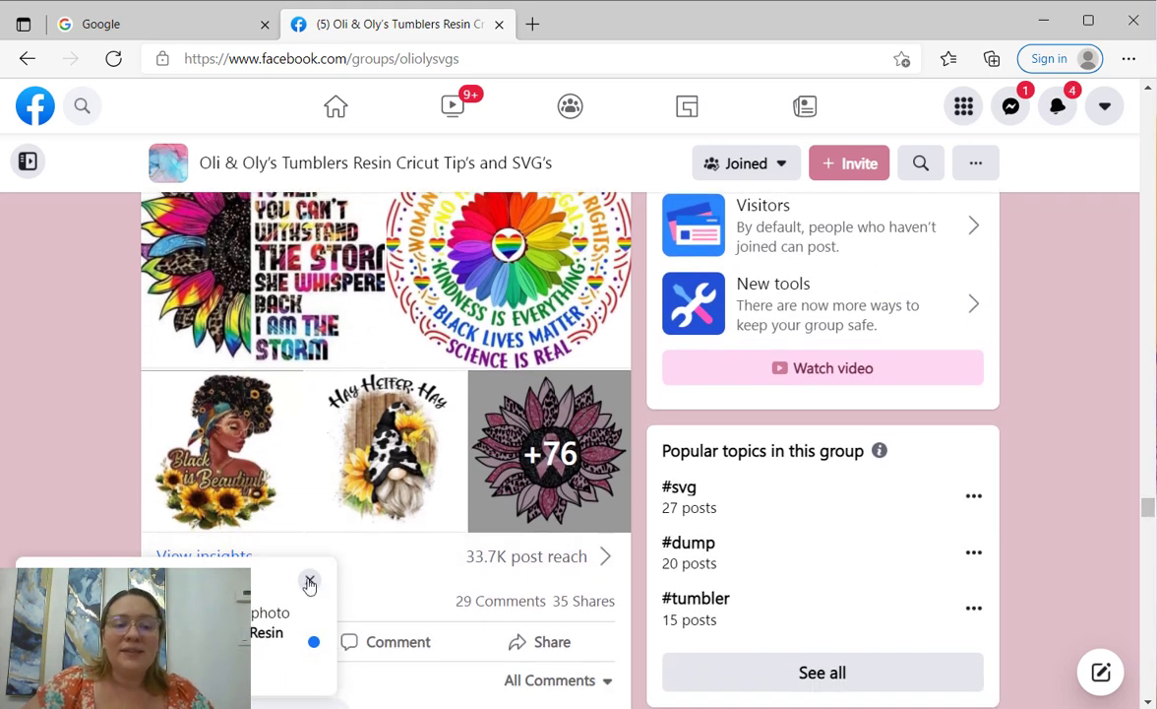
scroll(687, 559, "down", 1)
scroll(686, 559, "down", 1)
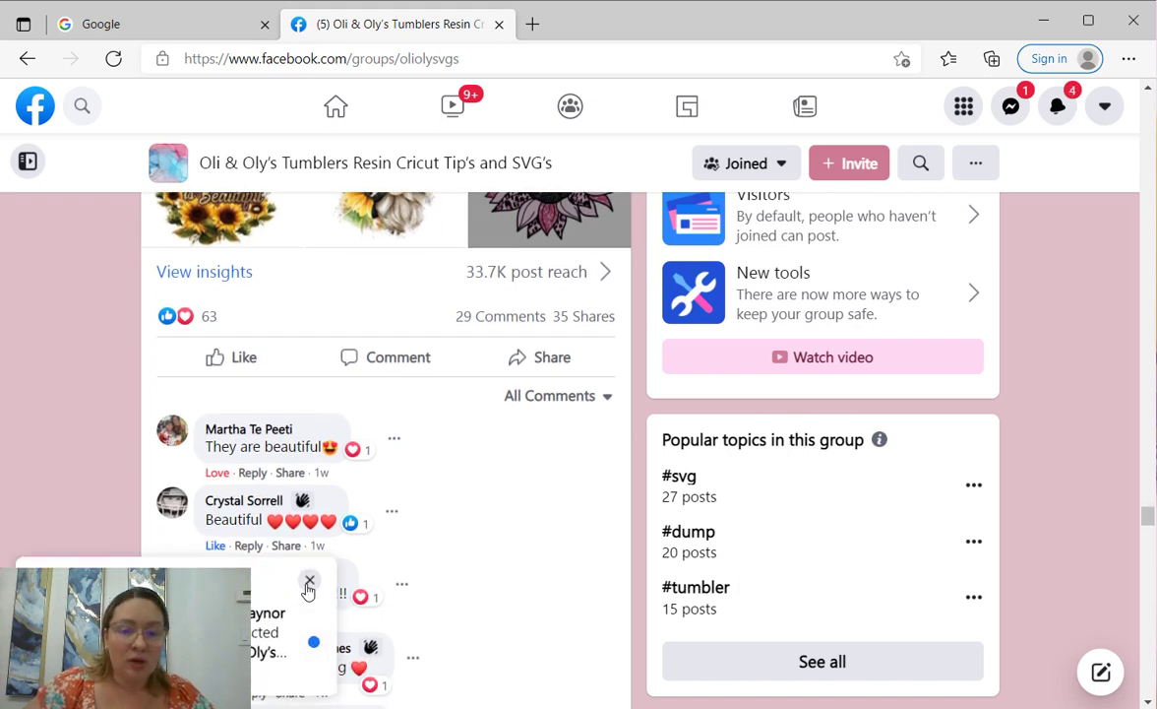
left_click(310, 579)
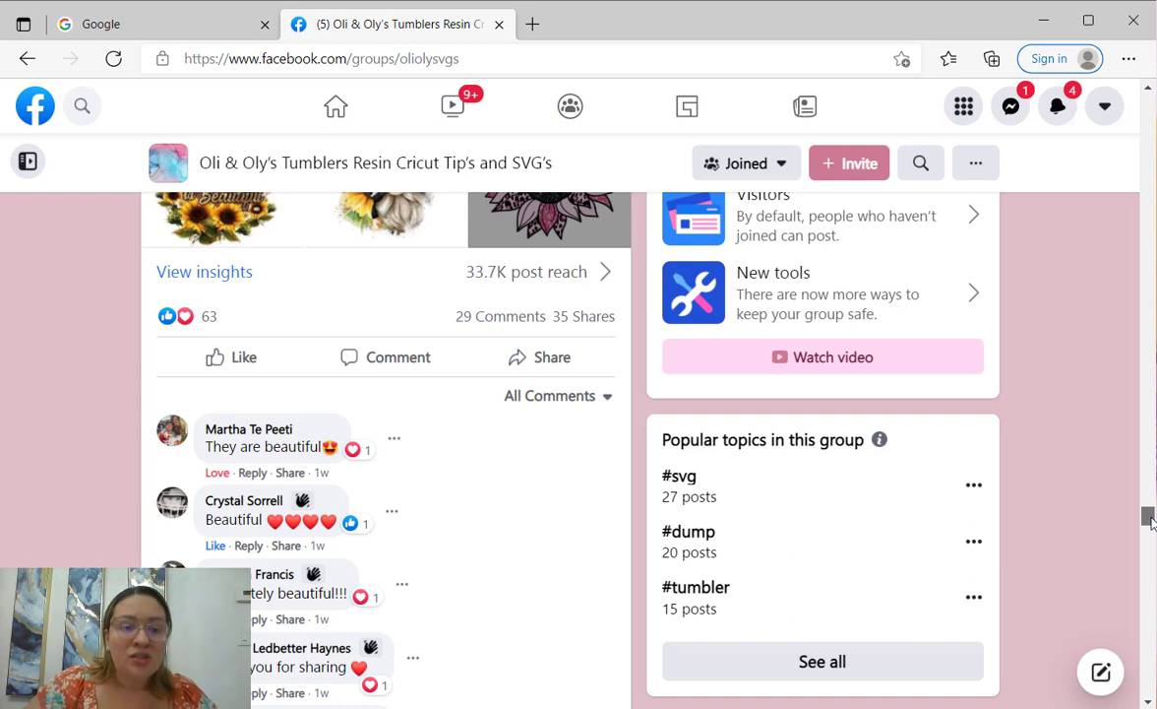
scroll(1149, 522, "down", 1)
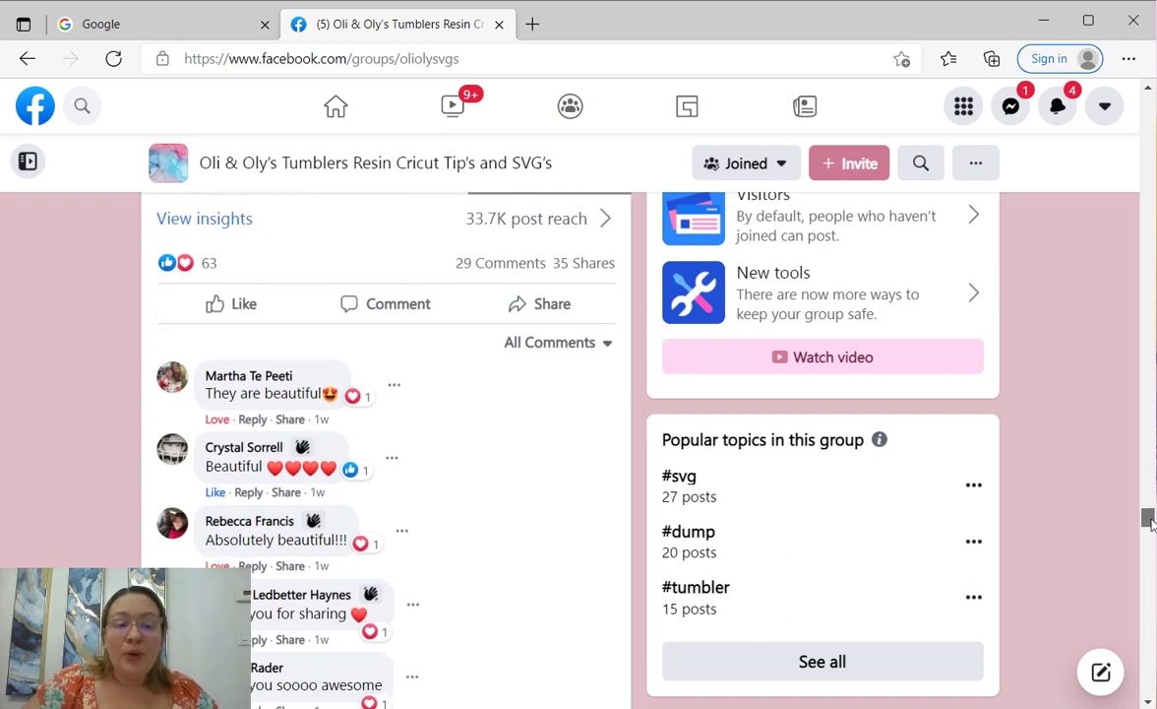
left_click_drag(1149, 521, 1152, 531)
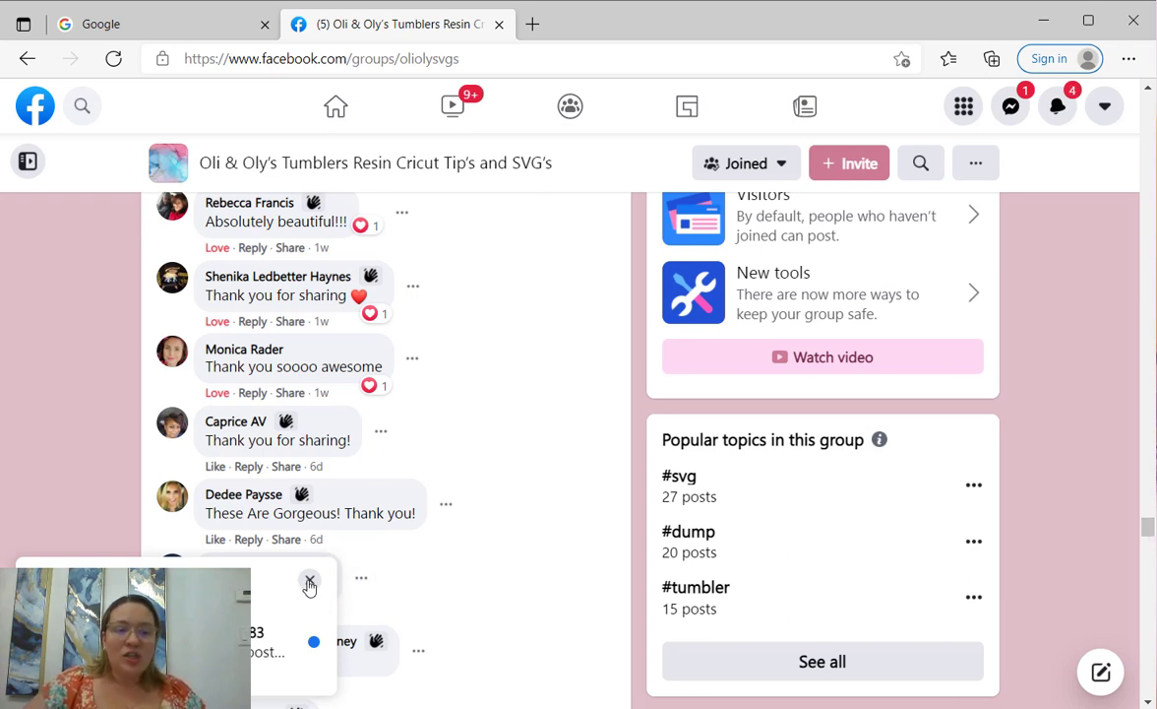
Dismiss the notification pop-up and read down through the sunflower post's comments to the most recent ones.
left_click(309, 583)
scroll(498, 568, "down", 2)
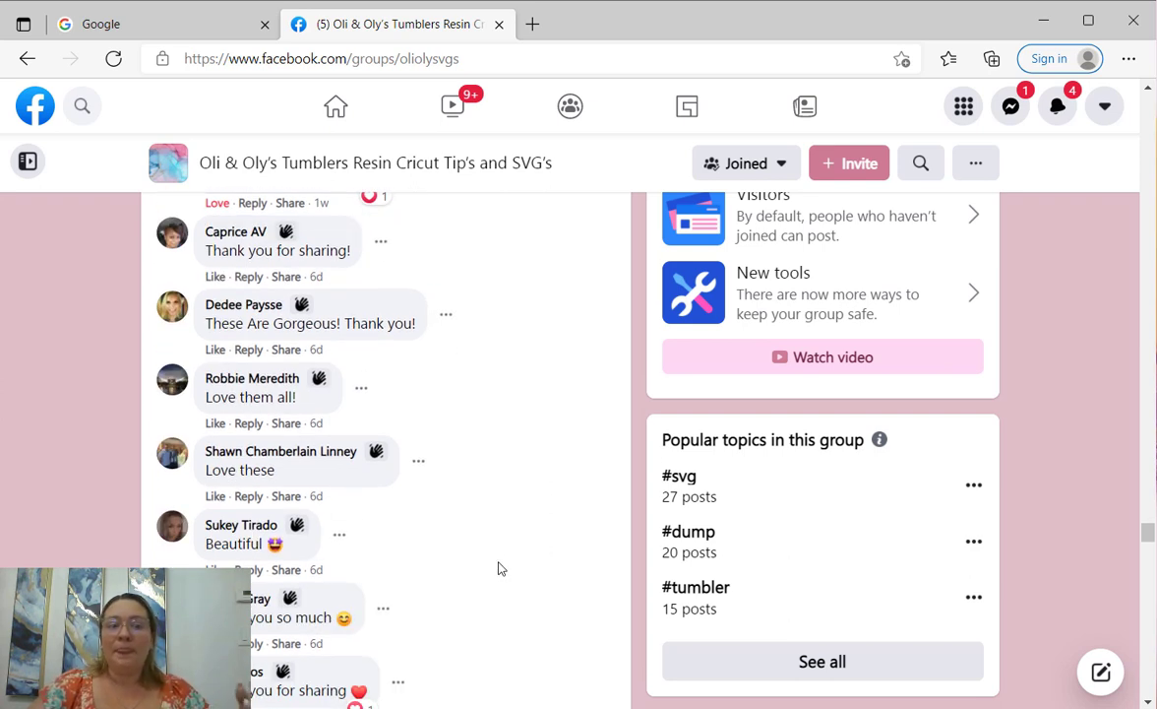
scroll(498, 568, "down", 2)
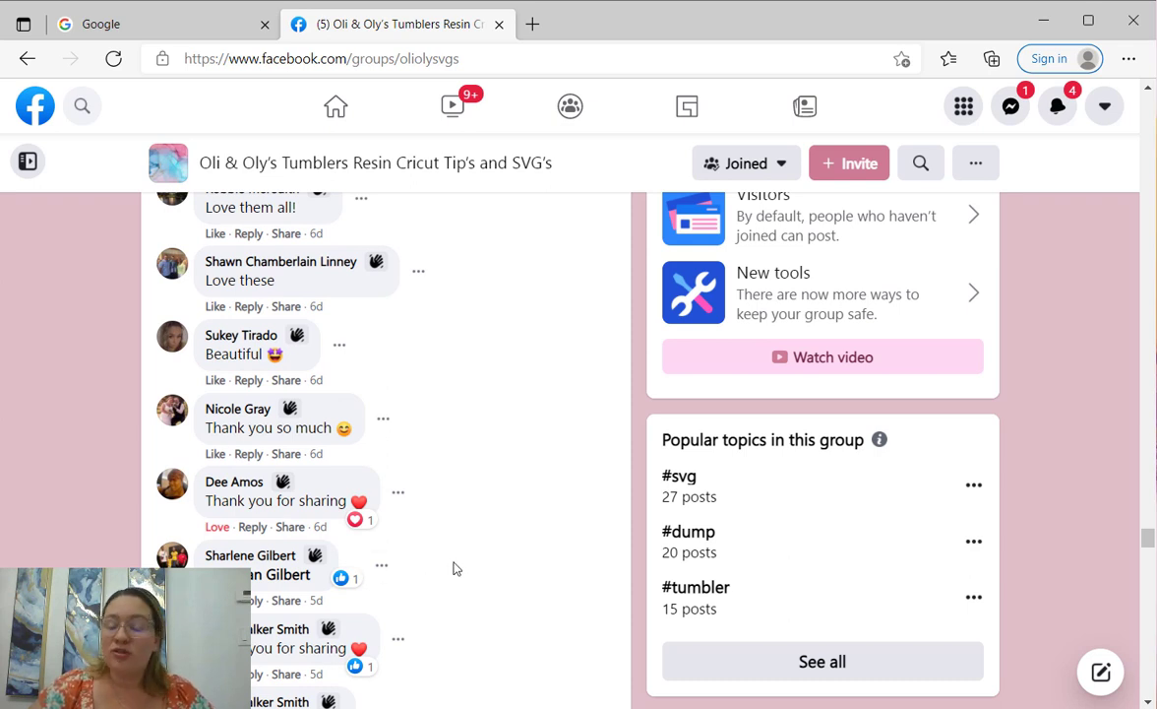
scroll(453, 568, "down", 3)
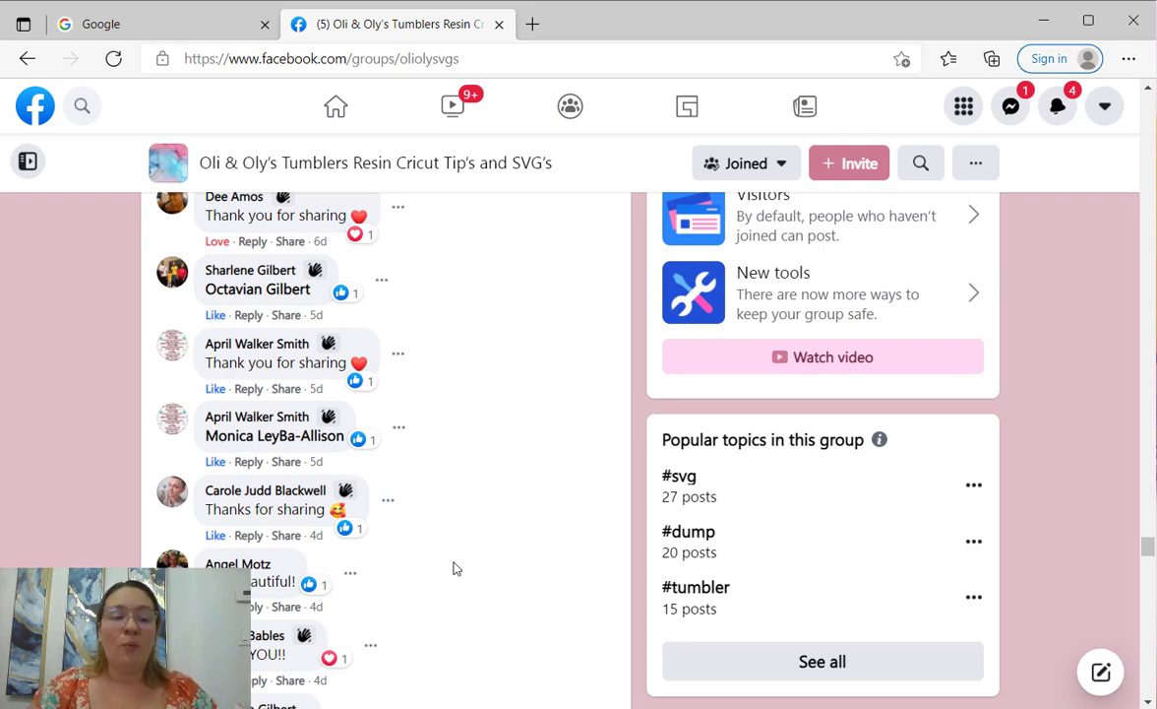
scroll(454, 568, "down", 7)
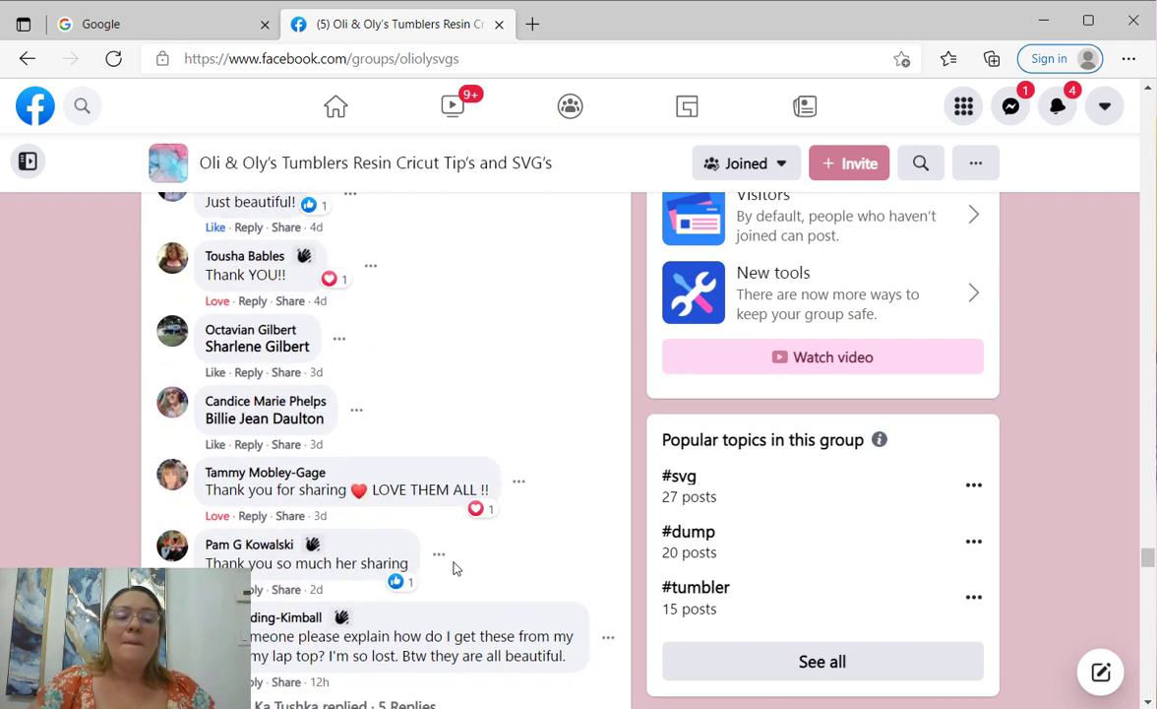
Return from the comments to the sunflower post's image collage, description and hashtags.
scroll(453, 568, "up", 4)
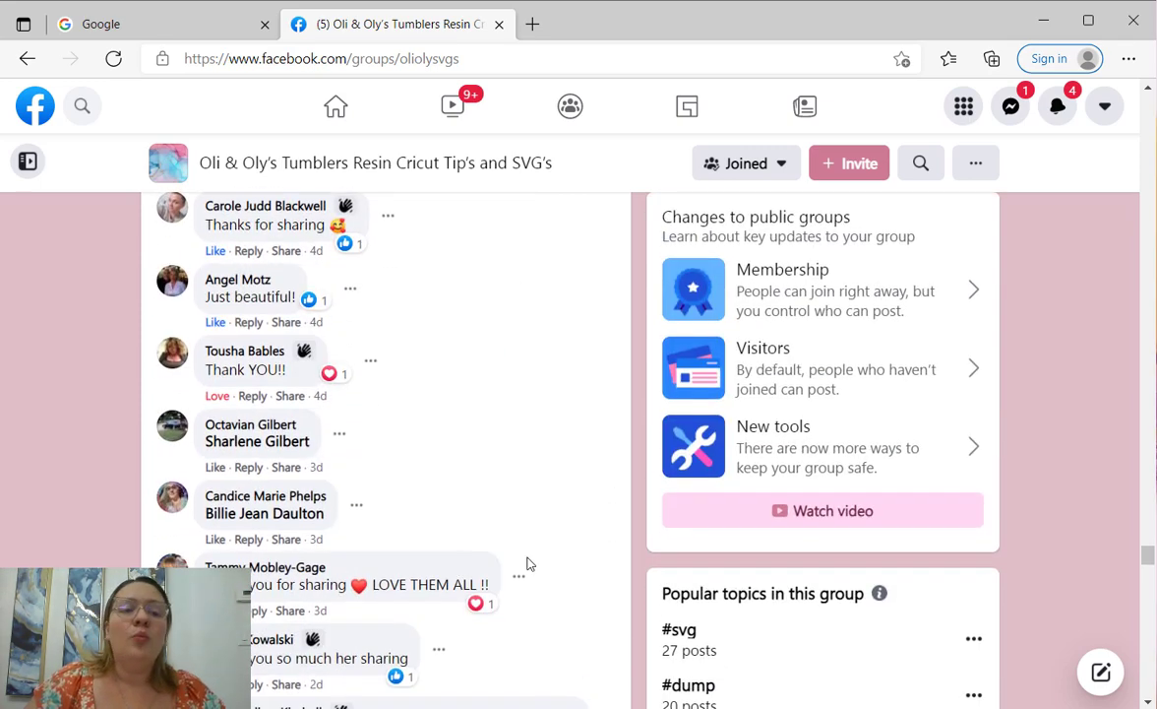
scroll(527, 563, "up", 14)
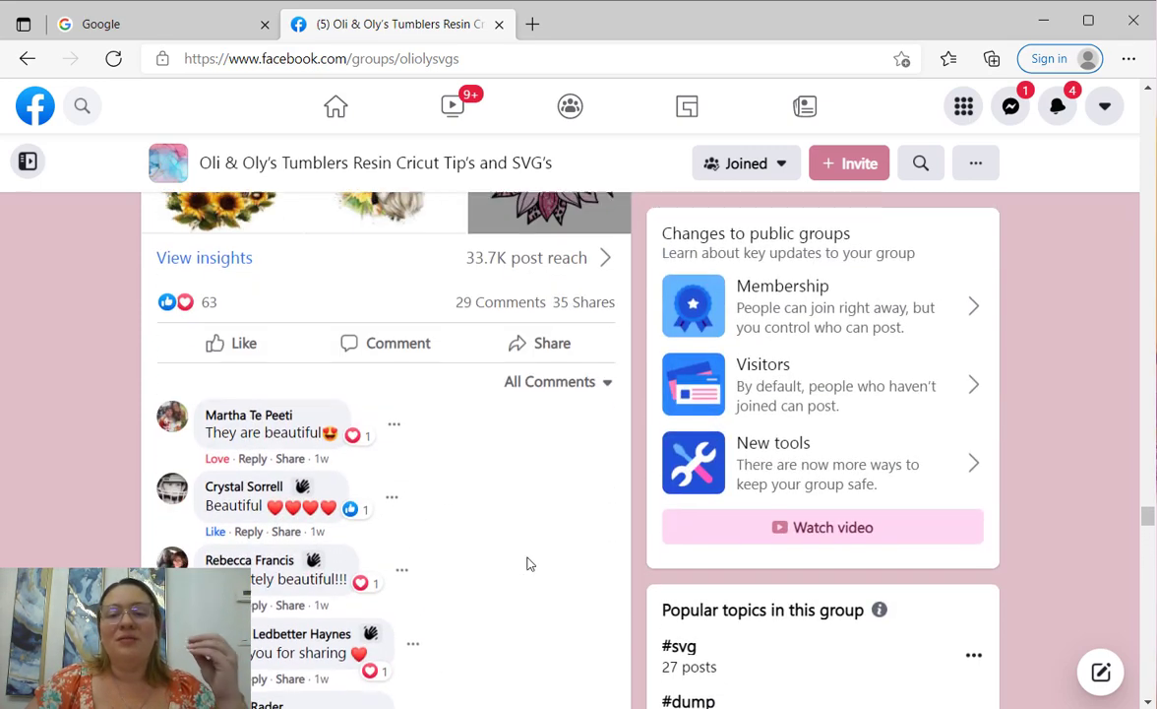
scroll(527, 563, "up", 3)
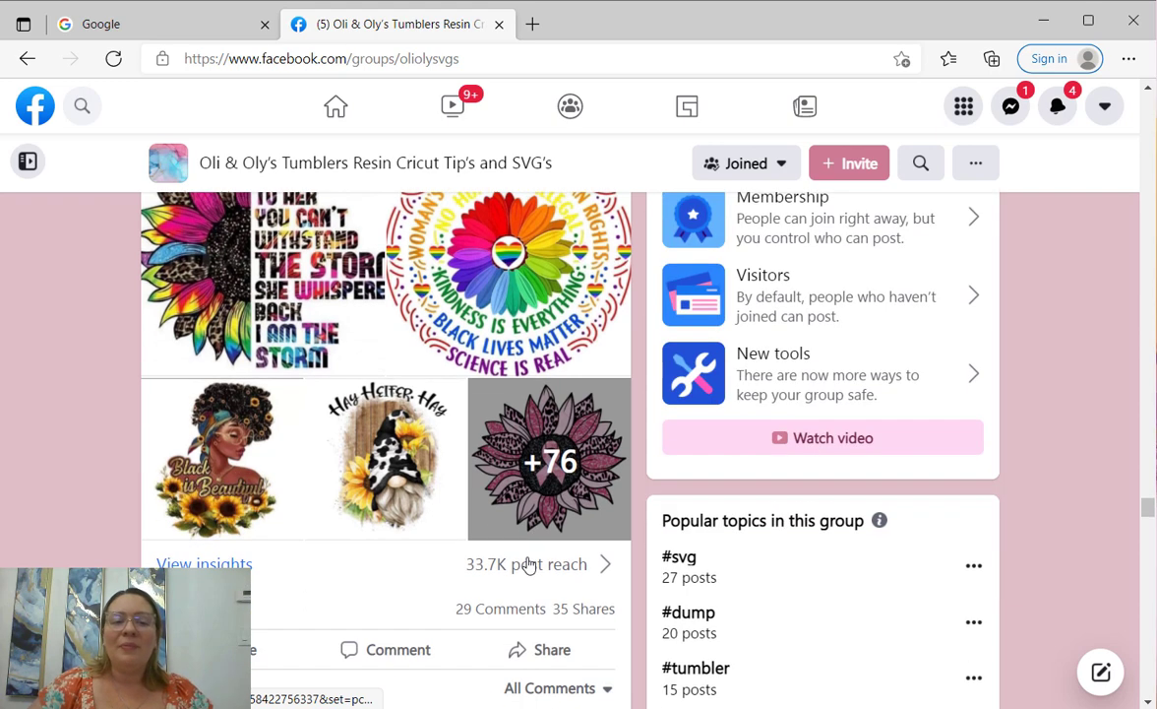
scroll(528, 564, "down", 1)
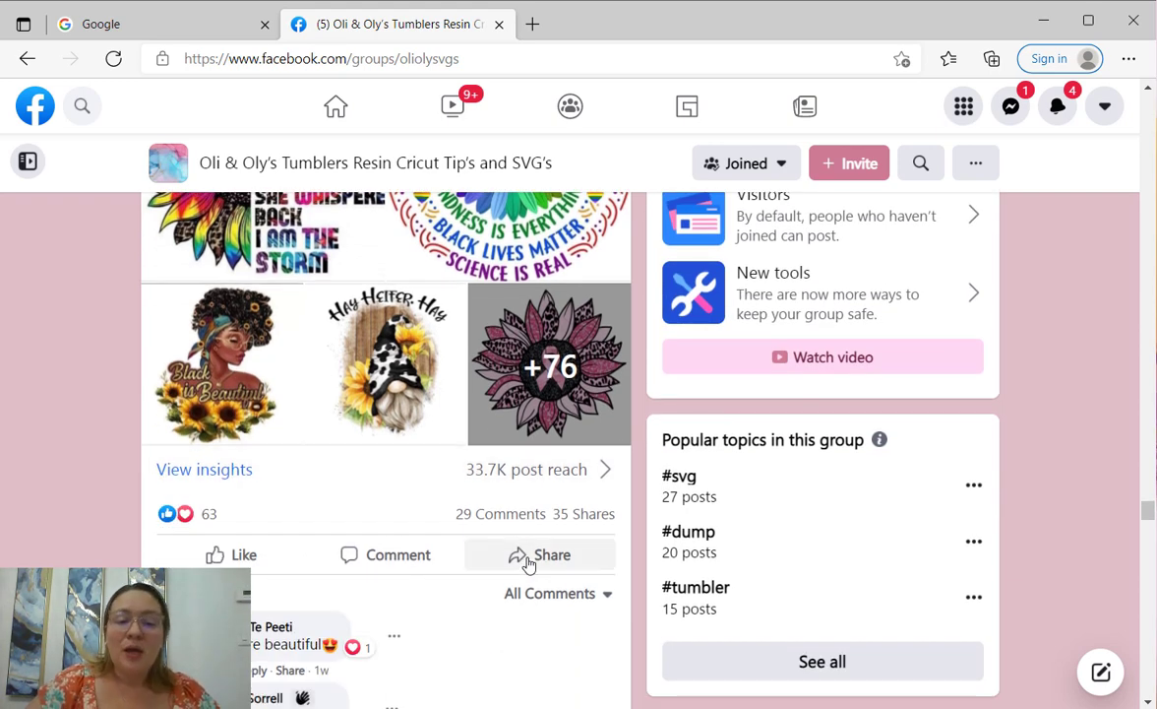
scroll(530, 473, "up", 5)
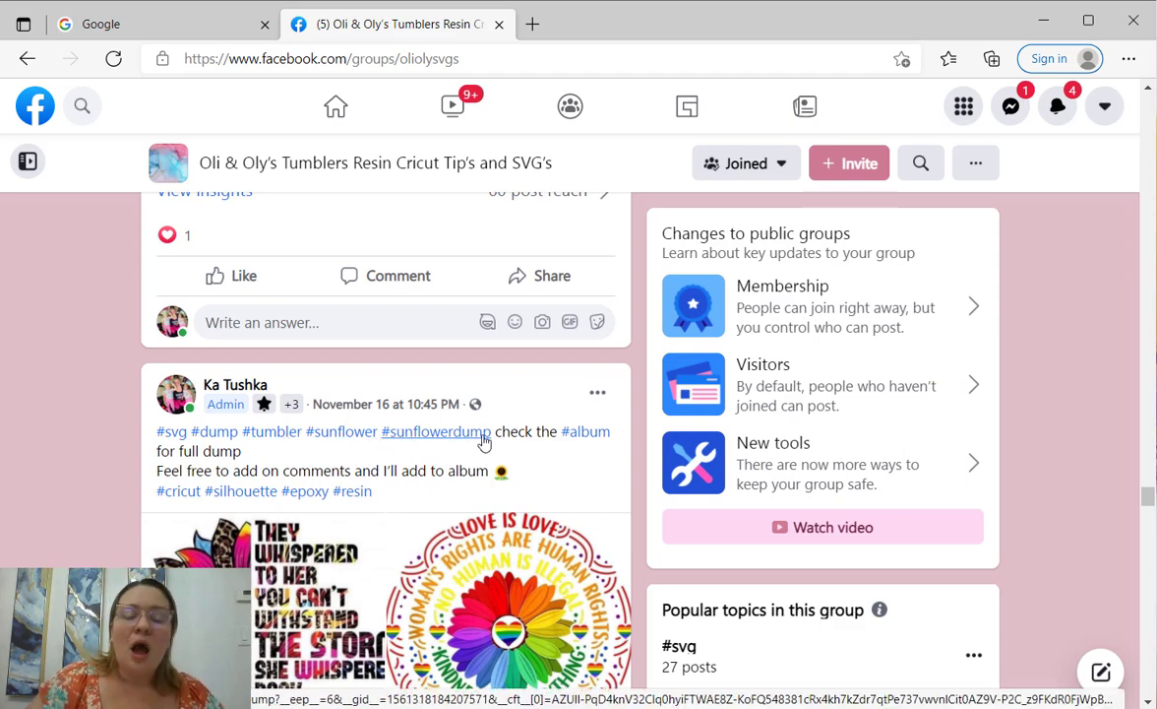
Go back to the beginning of the group page and look over its section links, featured post and rules.
scroll(495, 461, "up", 1)
scroll(495, 460, "up", 10)
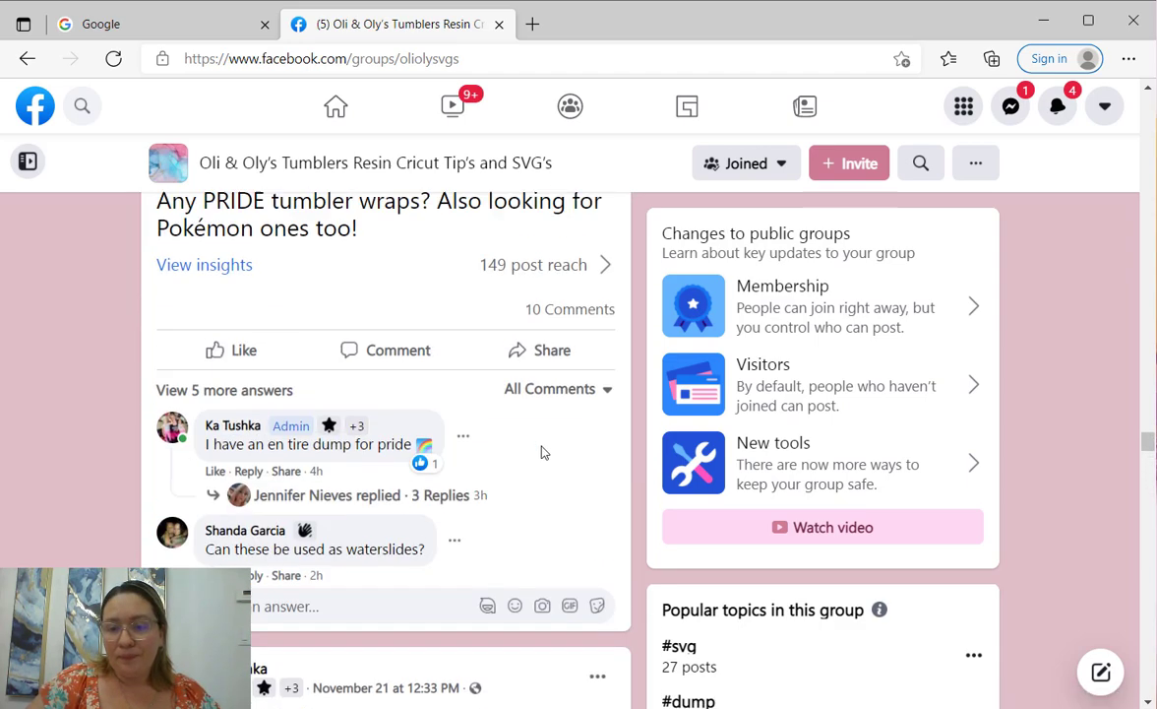
left_click_drag(1152, 449, 1145, 108)
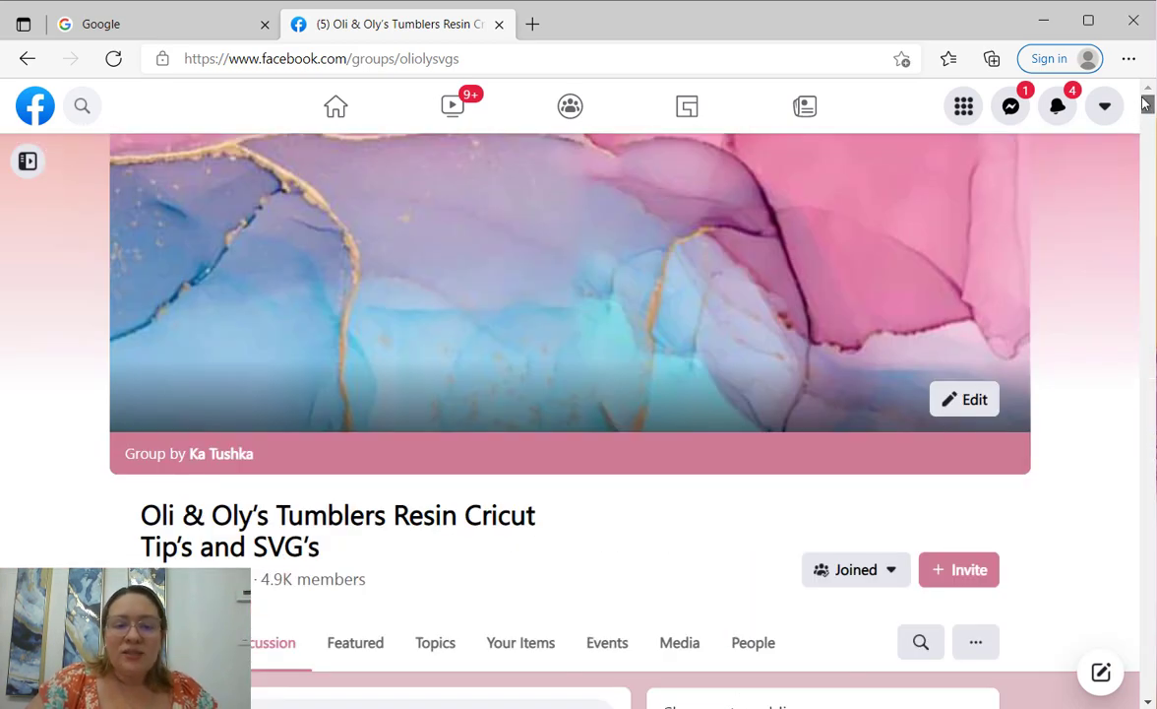
scroll(903, 302, "down", 3)
scroll(898, 297, "down", 1)
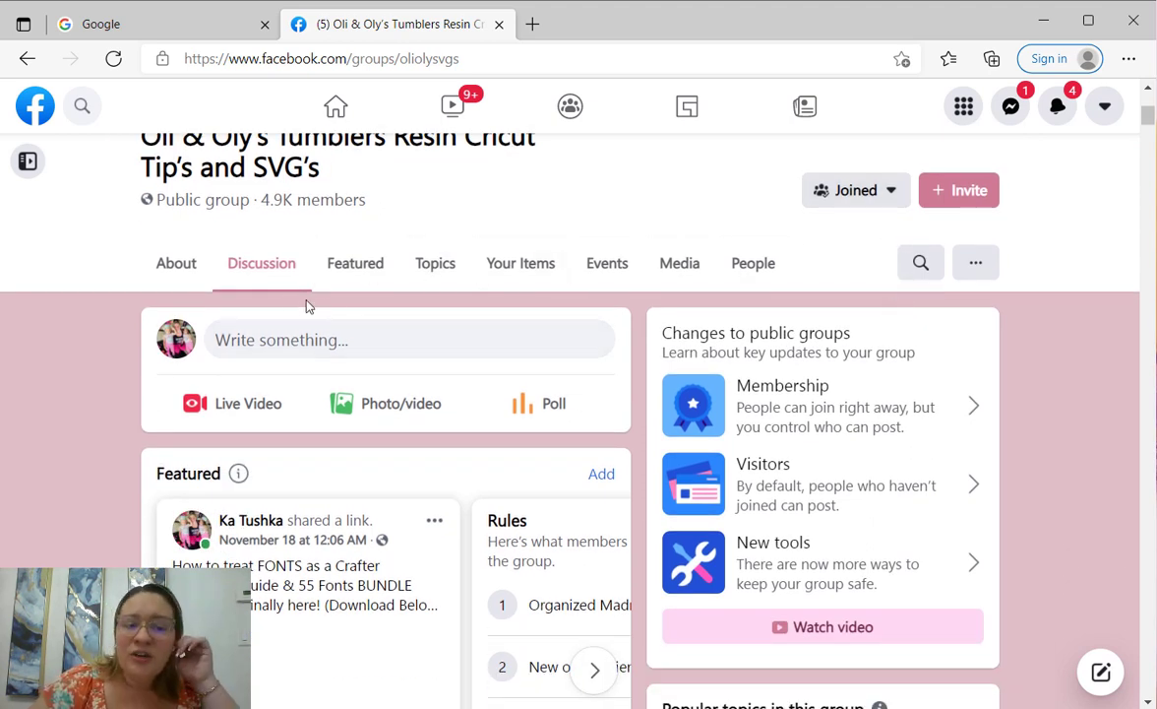
scroll(364, 421, "down", 1)
scroll(368, 423, "down", 1)
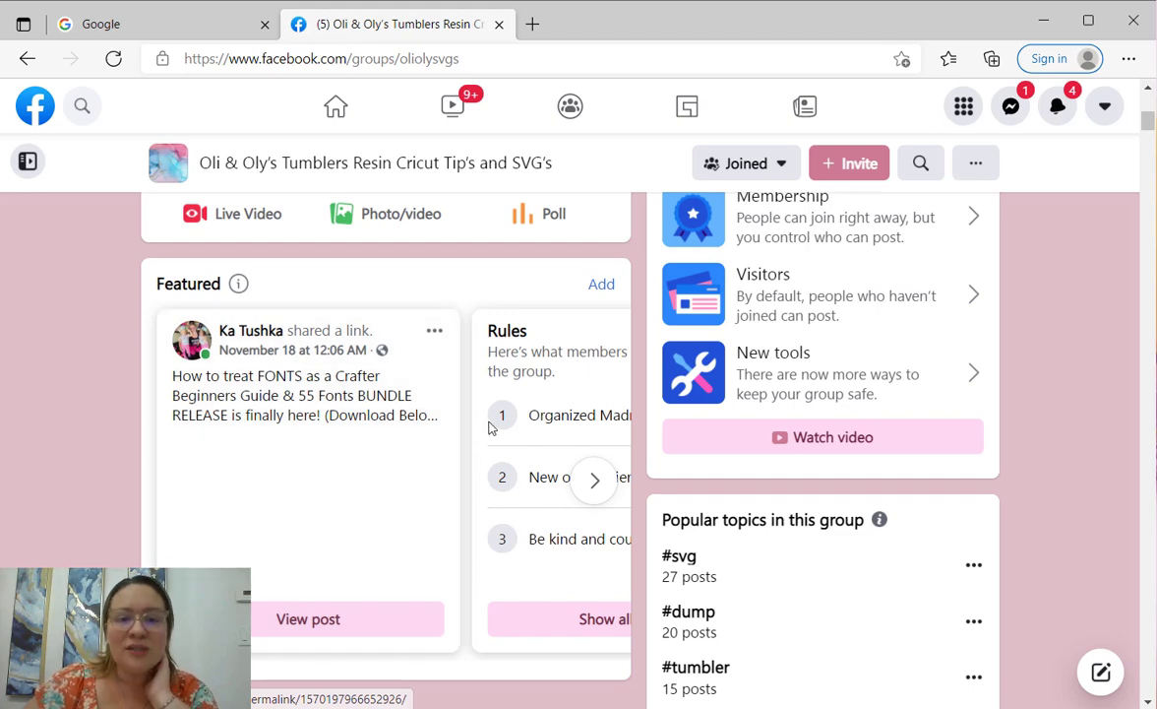
scroll(489, 426, "up", 3)
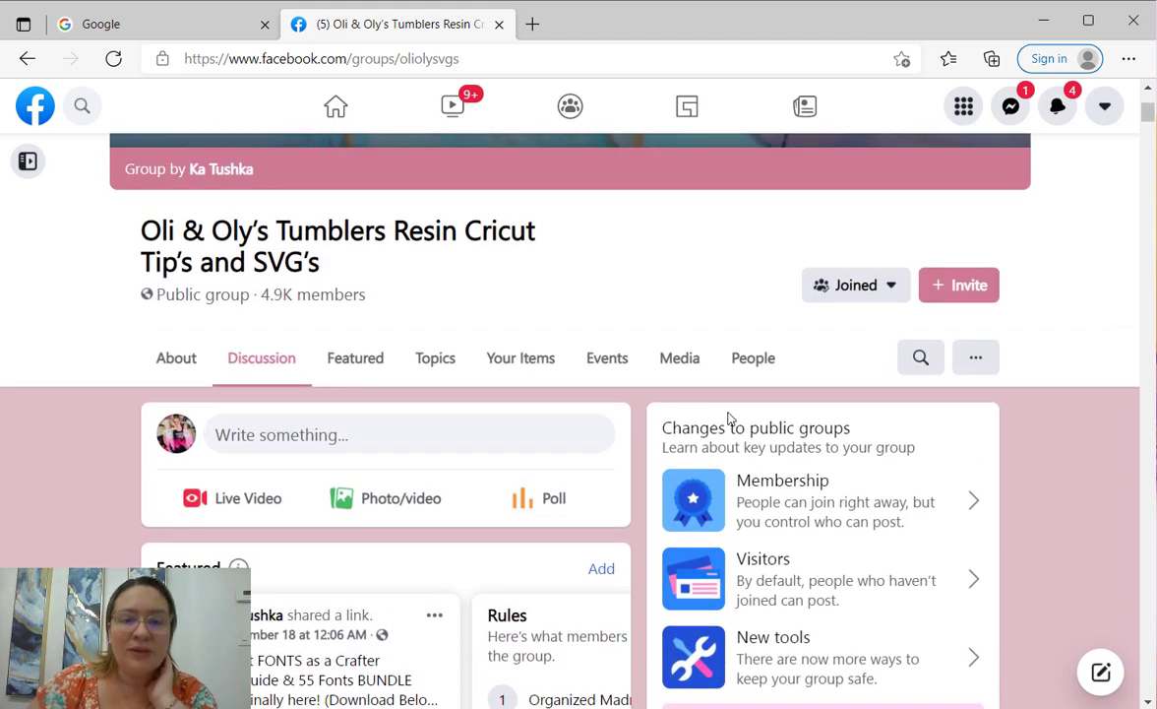
Search within the group for "sunflower".
left_click(921, 358)
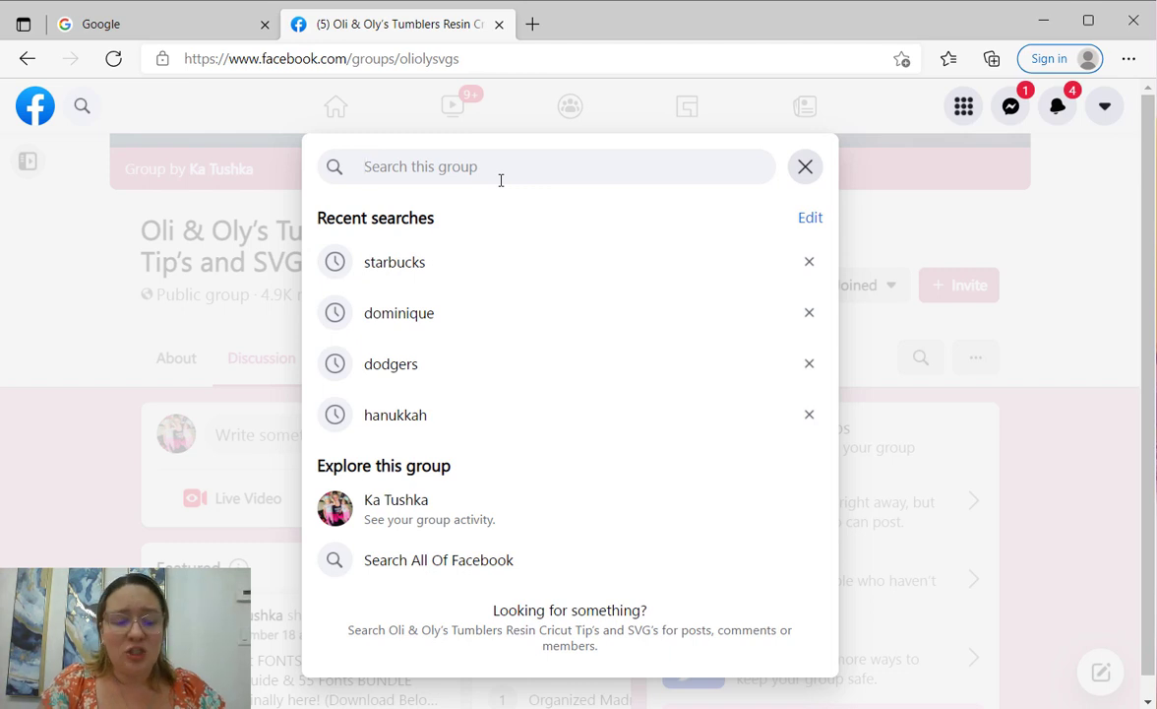
type("sunf")
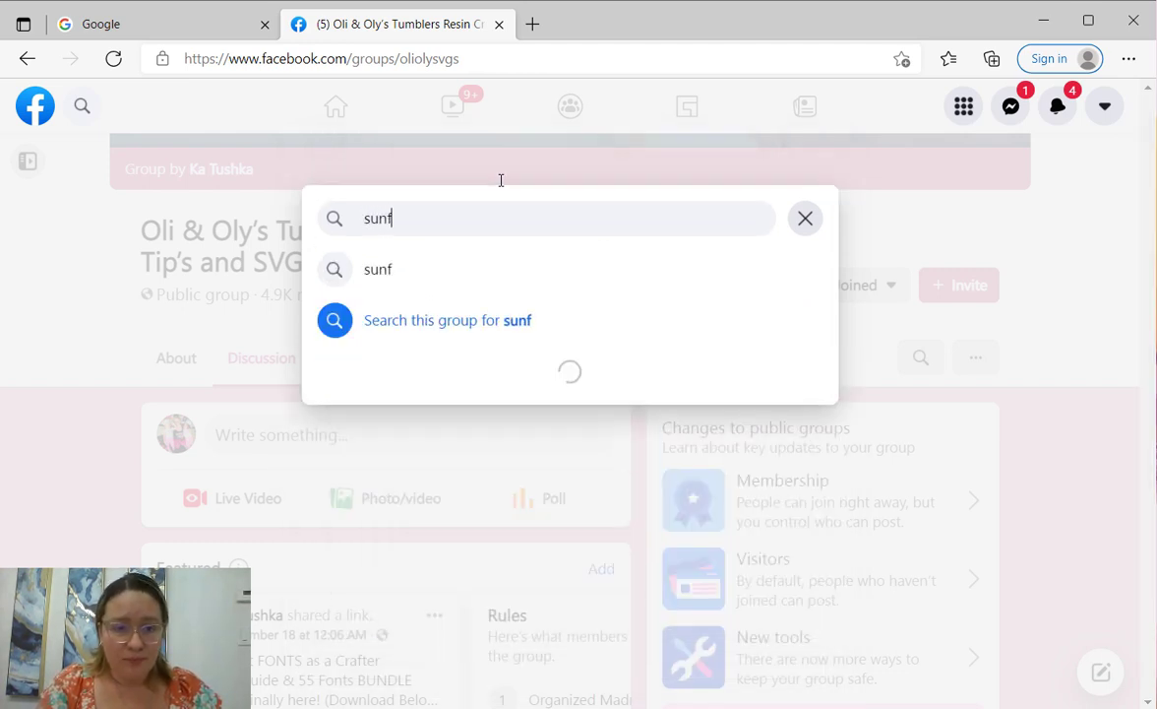
type("lower")
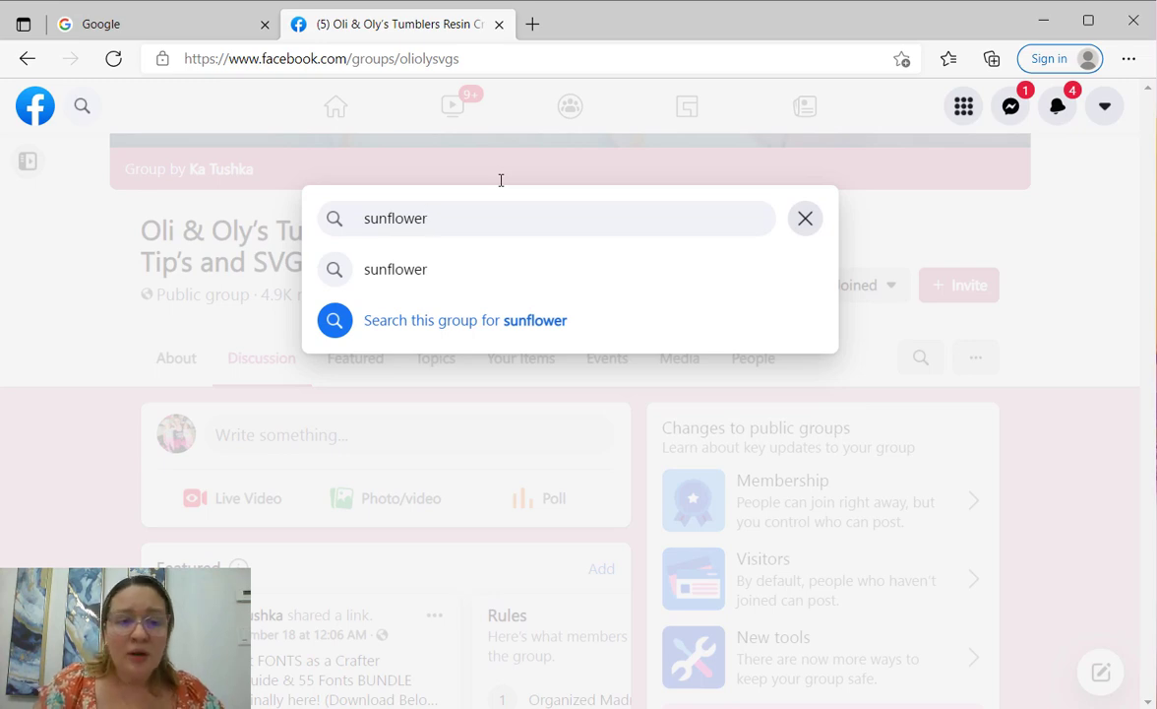
key("Return")
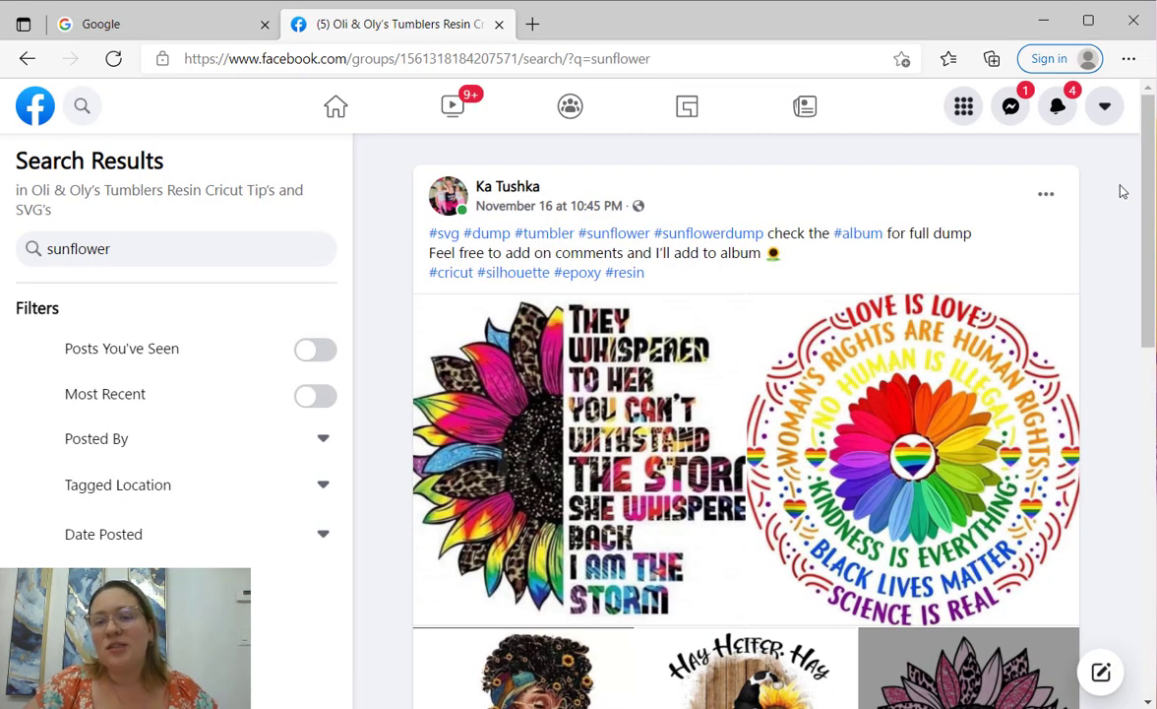
Review the sunflower search results, including the dump post, the matching photos and the tumbler wrap posts.
scroll(1142, 267, "down", 2)
scroll(1142, 267, "down", 8)
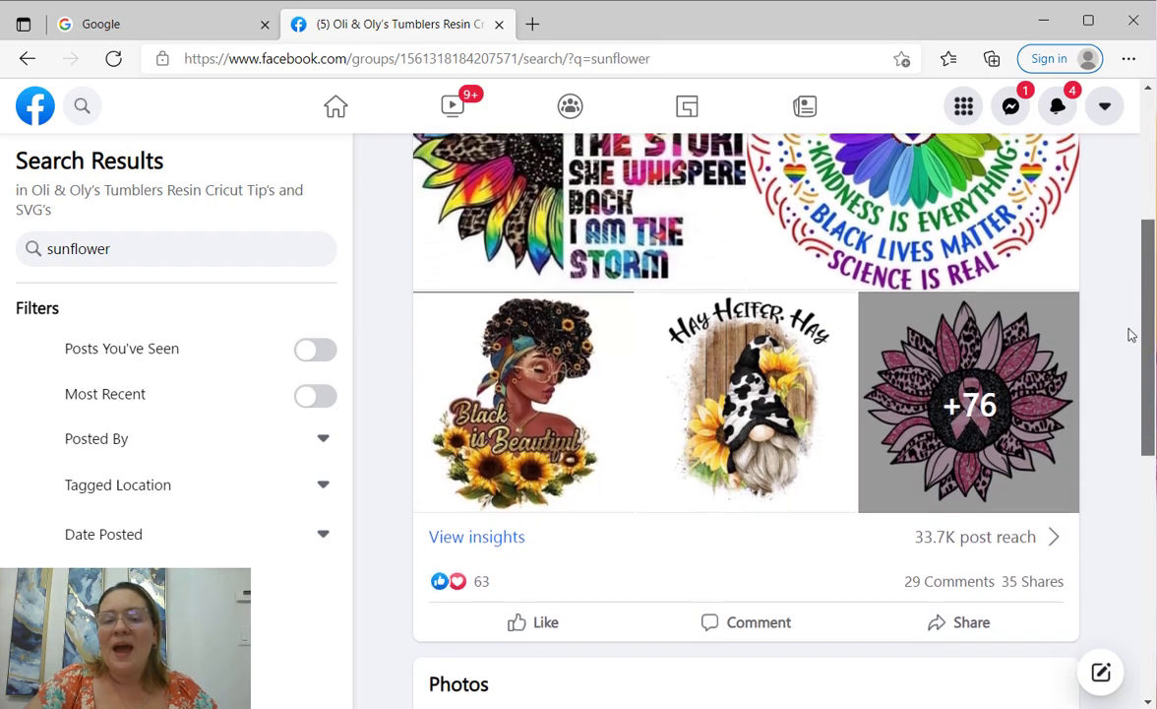
scroll(1125, 480, "up", 3)
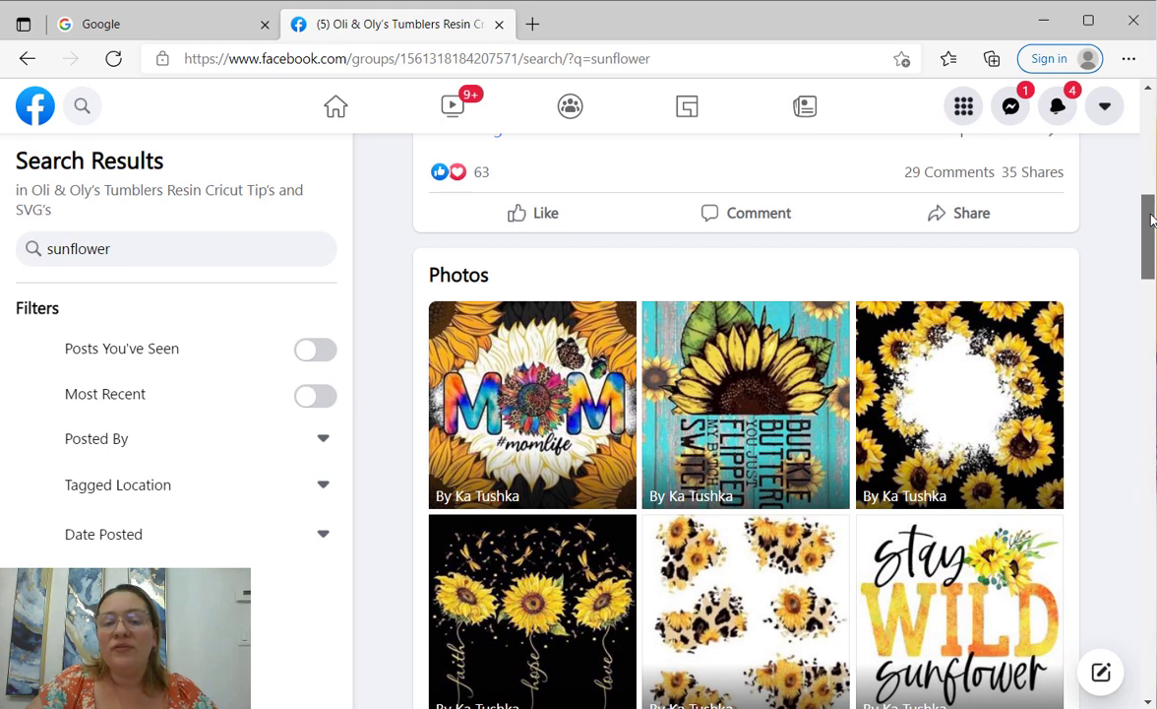
scroll(1152, 249, "down", 2)
left_click_drag(1152, 249, 1154, 272)
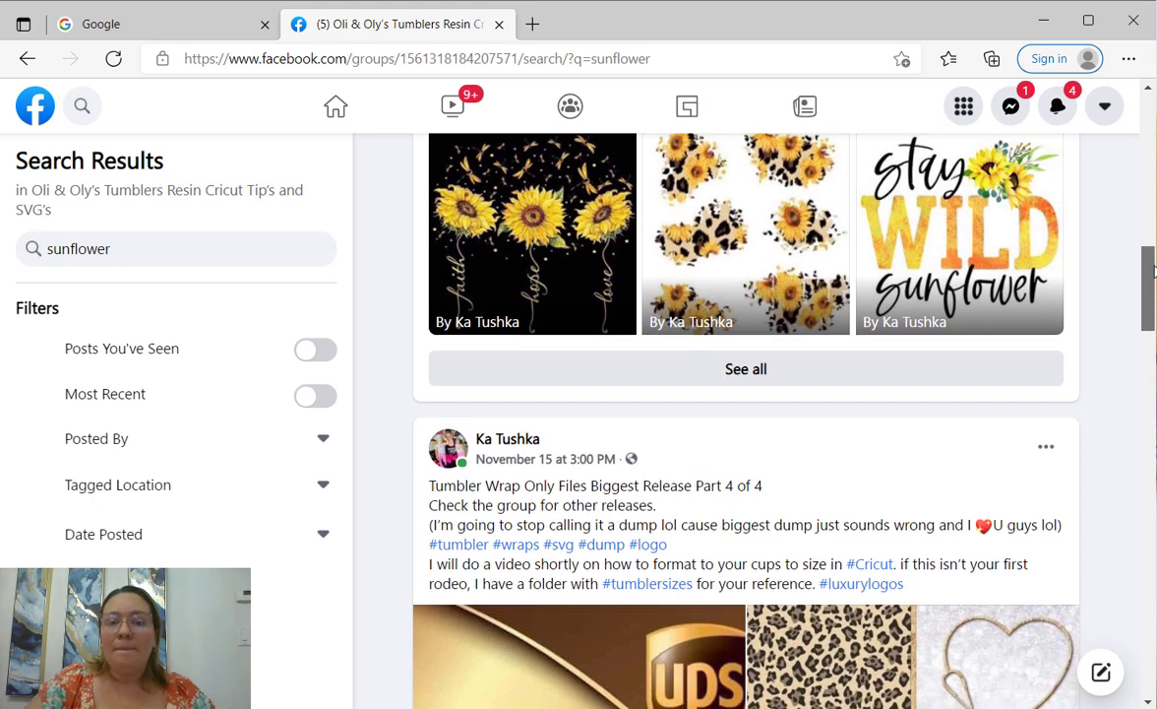
left_click_drag(1154, 278, 1150, 355)
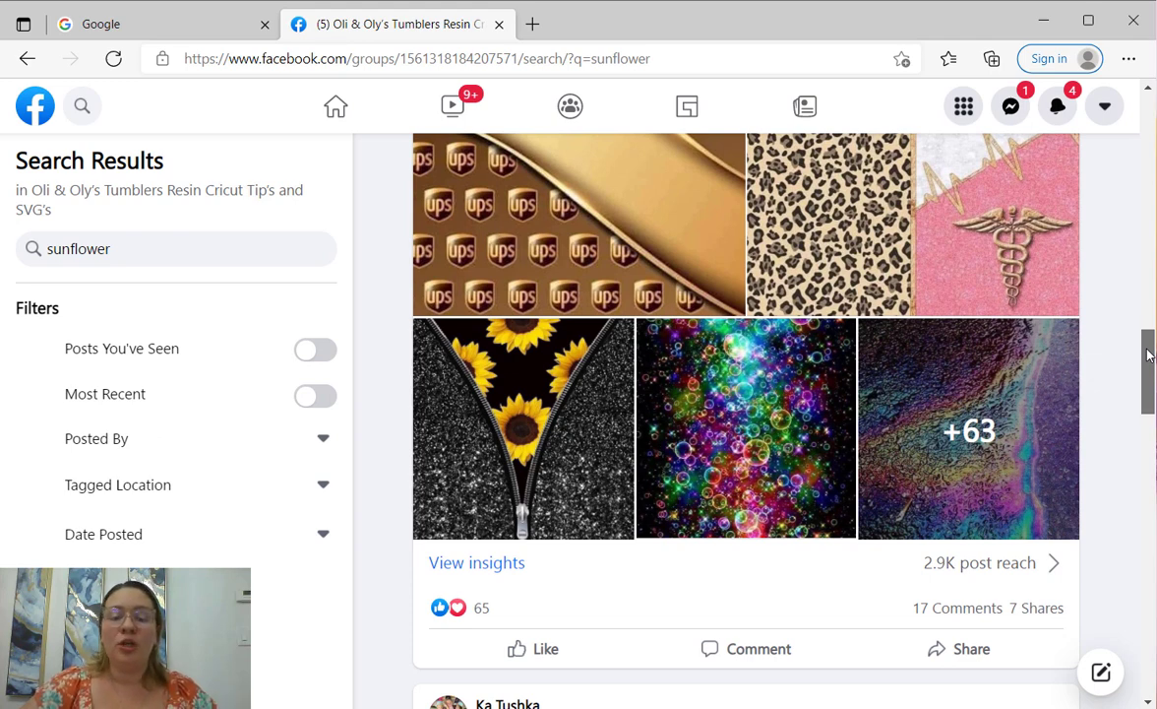
left_click_drag(1149, 355, 1149, 364)
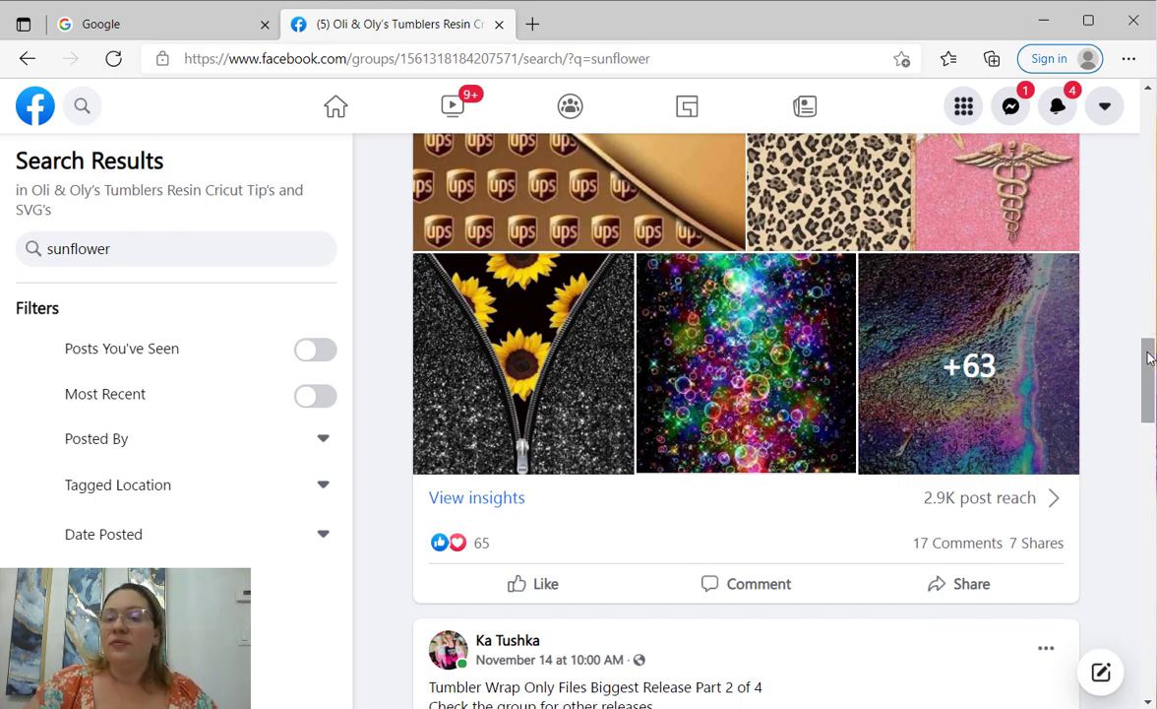
left_click_drag(1149, 357, 1129, 161)
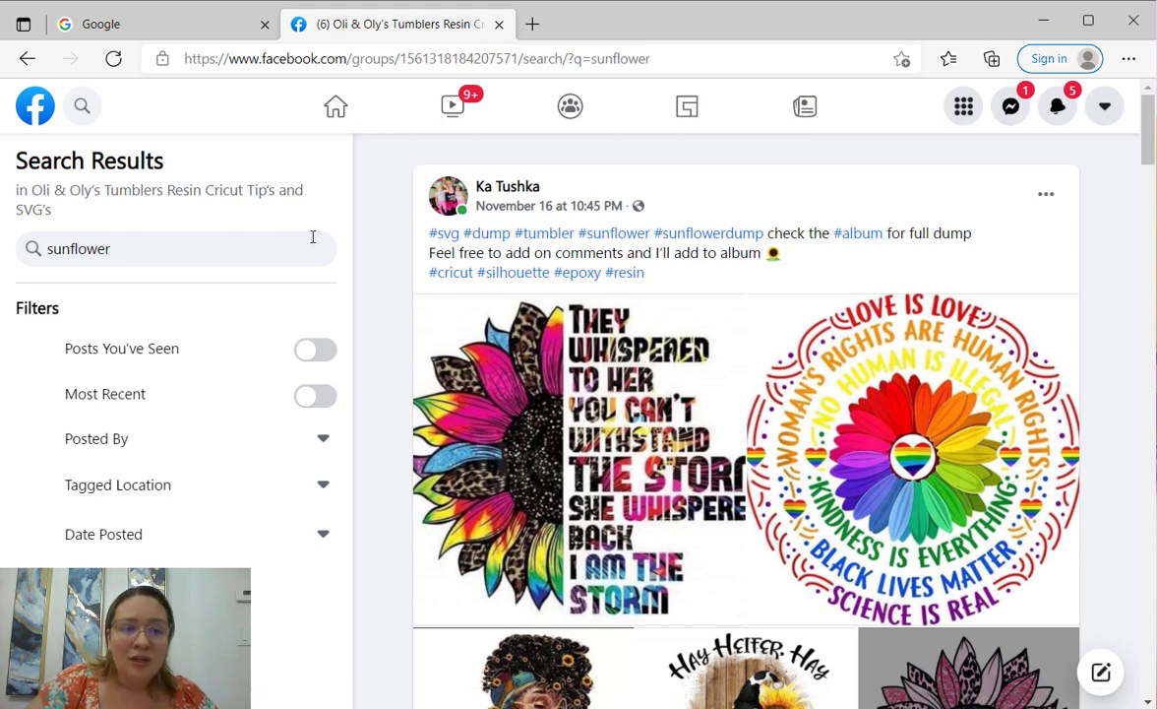
left_click(201, 250)
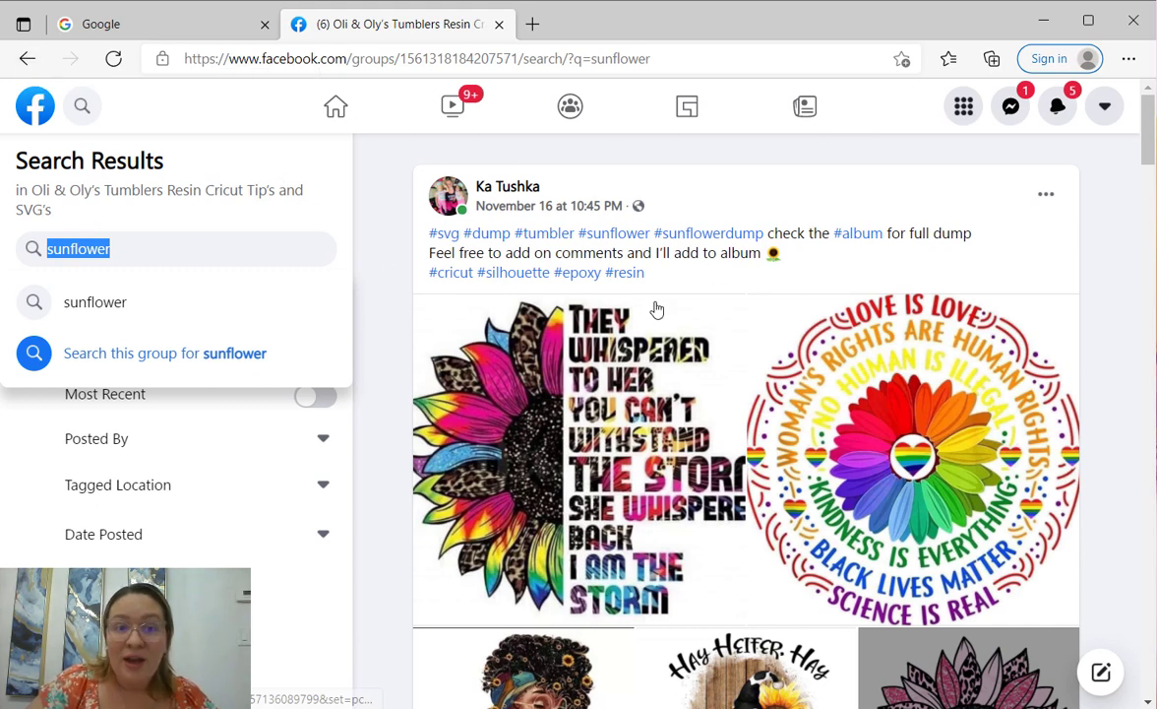
scroll(931, 285, "down", 1)
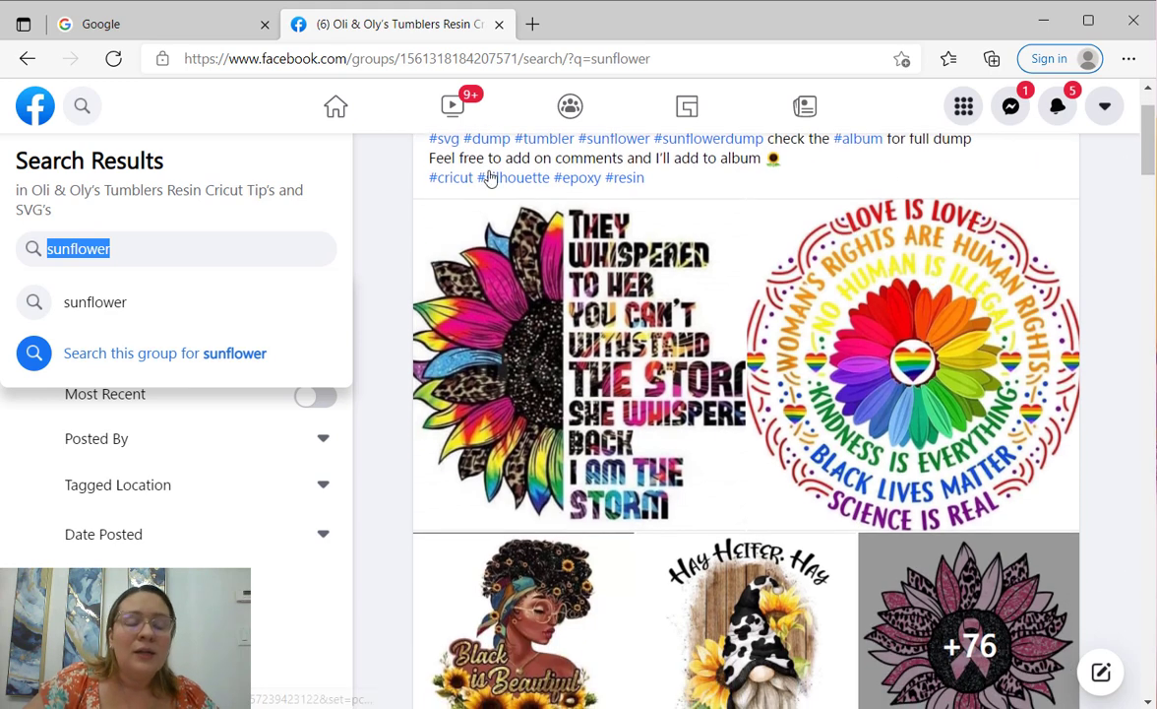
Leave the search results for the group page and browse the photos in the group's media collection.
left_click(27, 59)
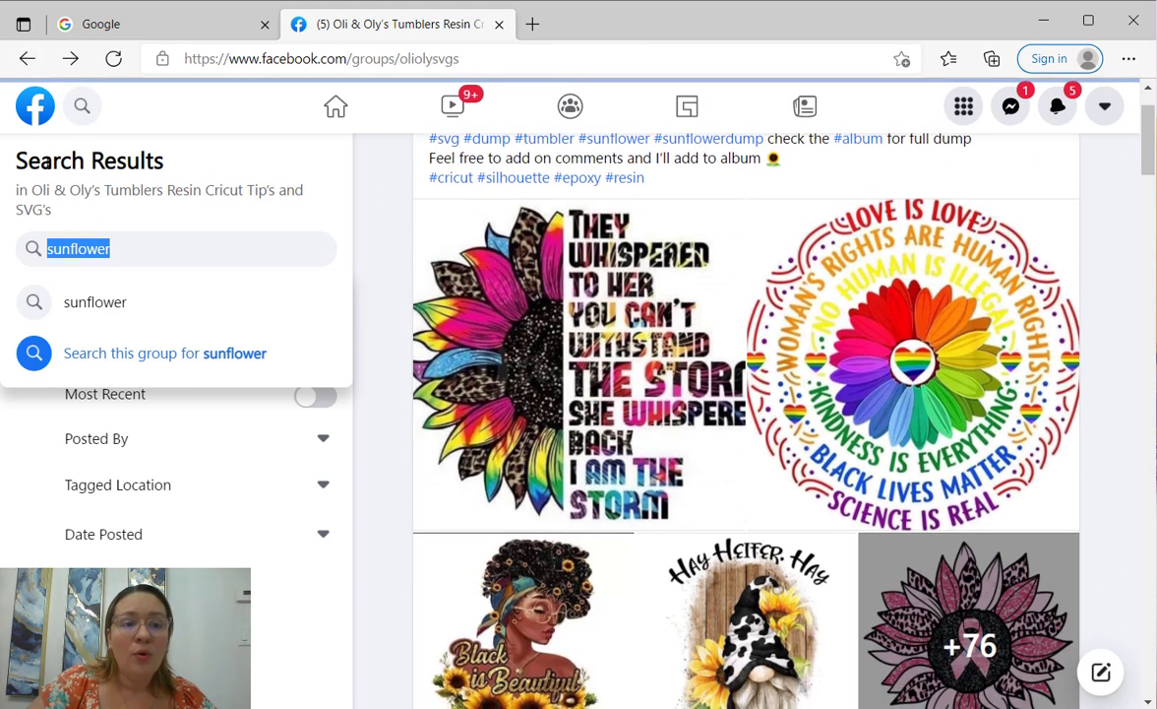
scroll(499, 313, "down", 3)
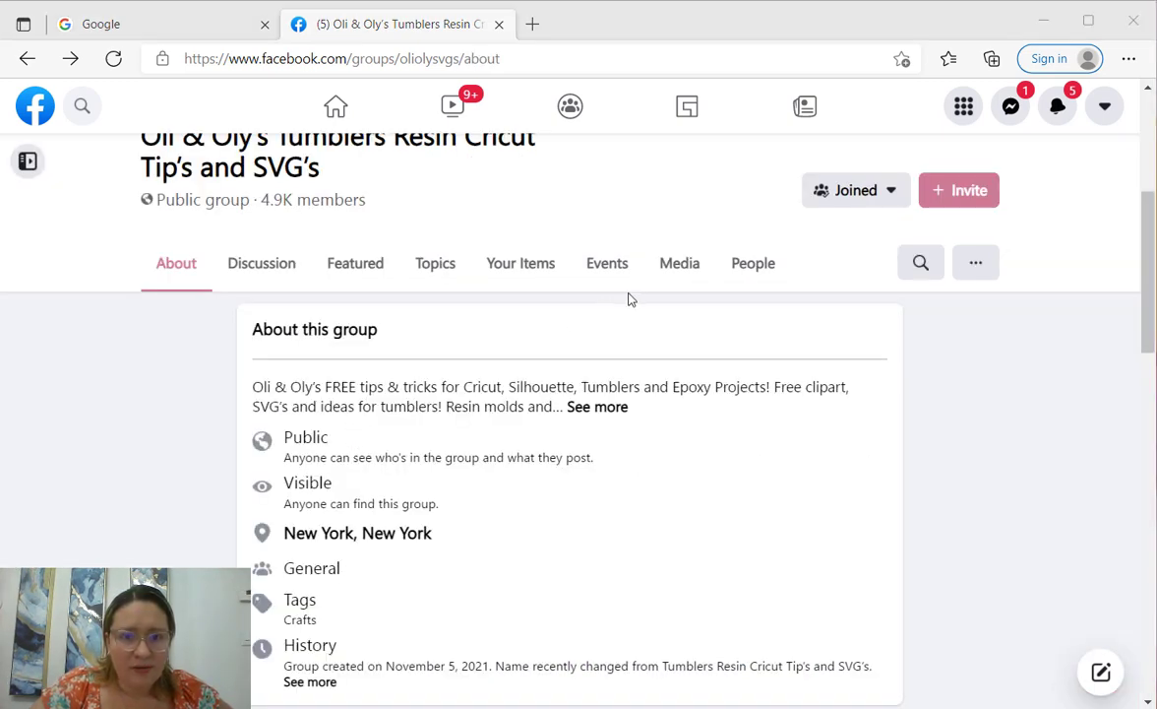
left_click(666, 276)
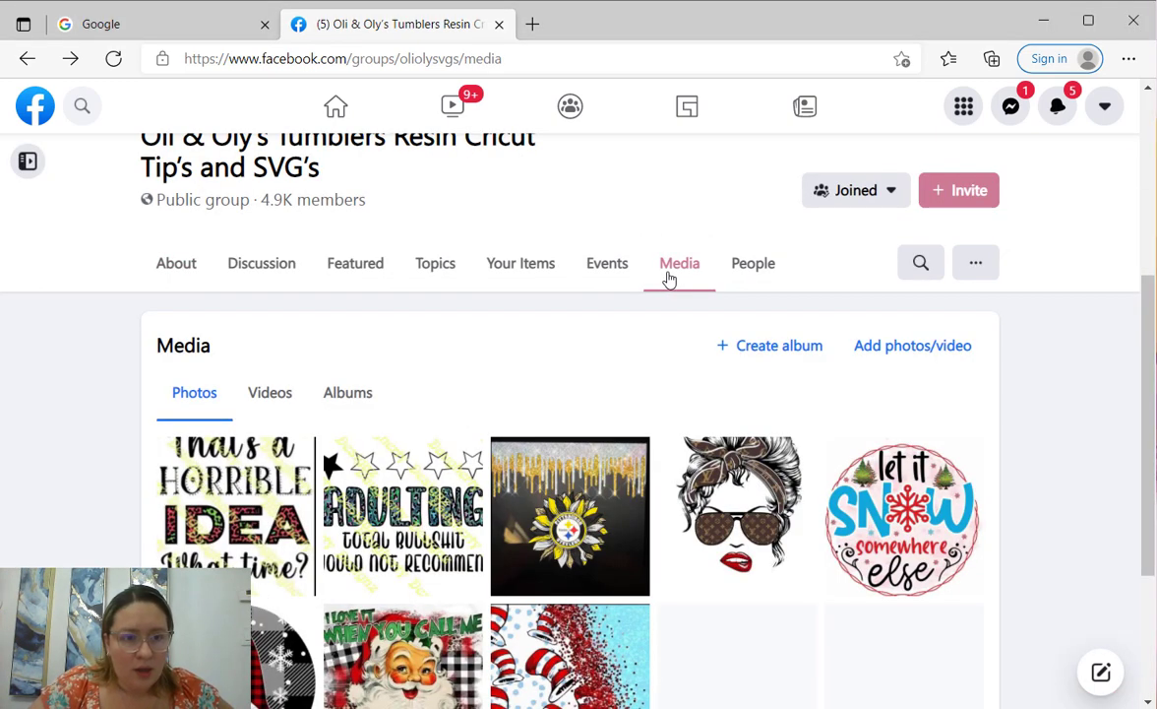
scroll(295, 369, "down", 5)
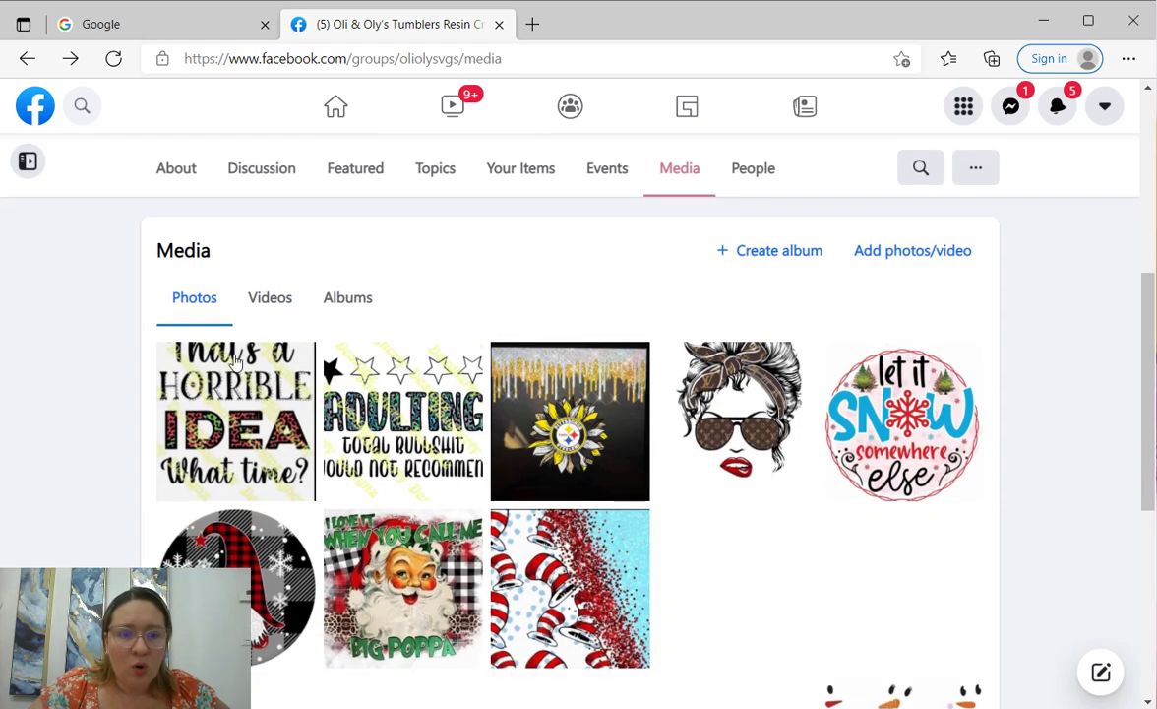
scroll(392, 379, "down", 2)
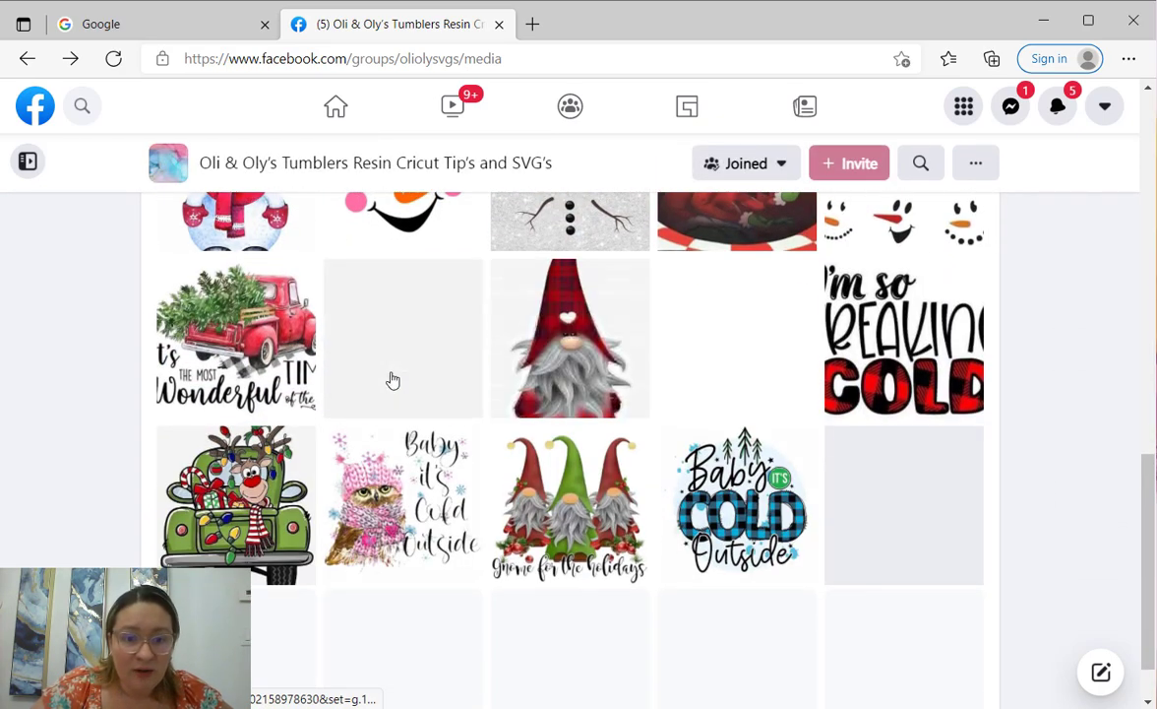
scroll(392, 379, "up", 6)
scroll(391, 379, "up", 3)
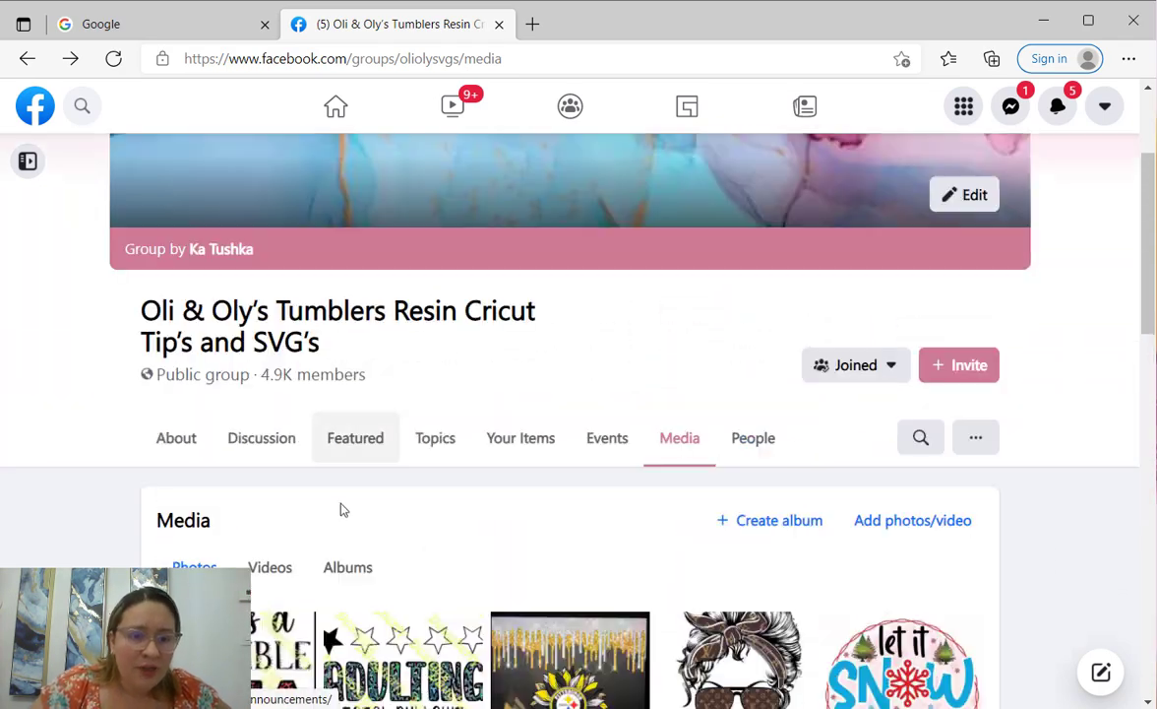
Show the group's albums and open the Cut and Print Sizes album.
left_click(345, 495)
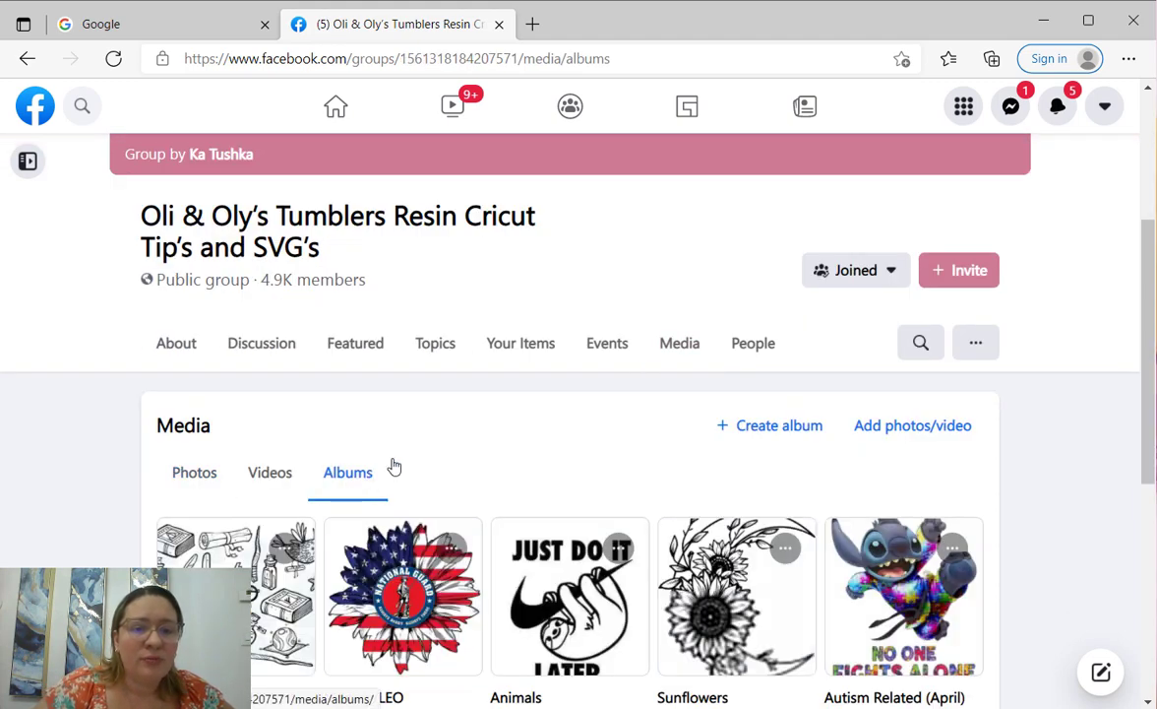
scroll(481, 439, "down", 3)
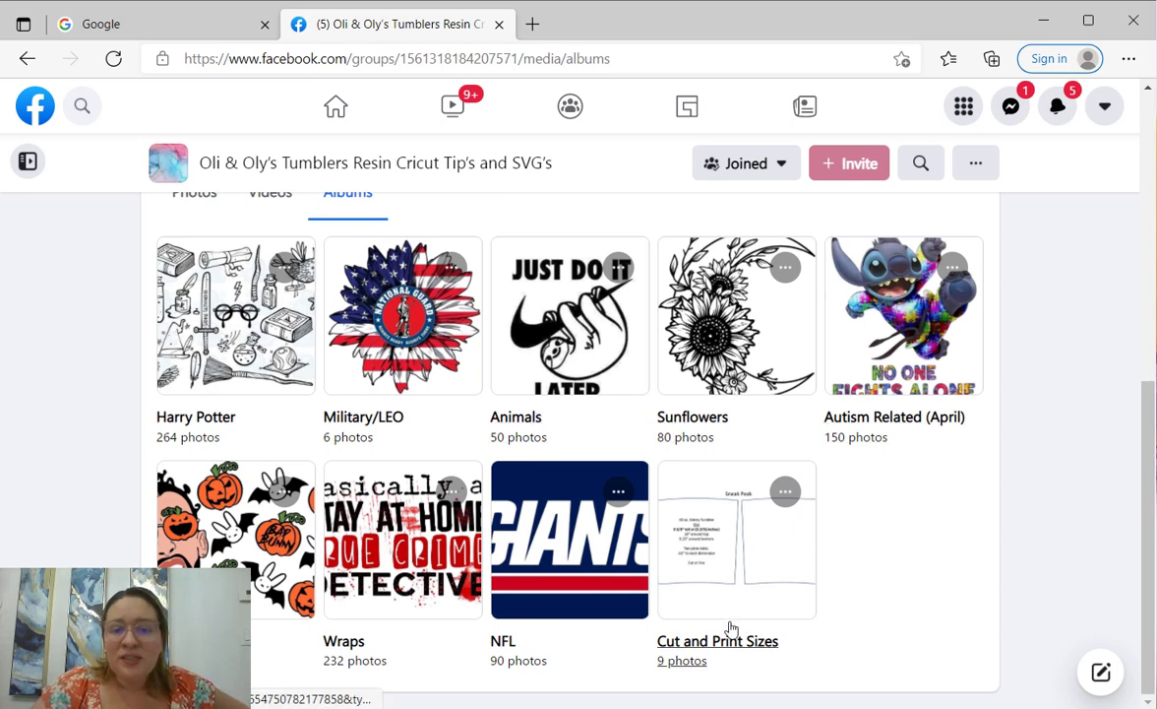
left_click(762, 571)
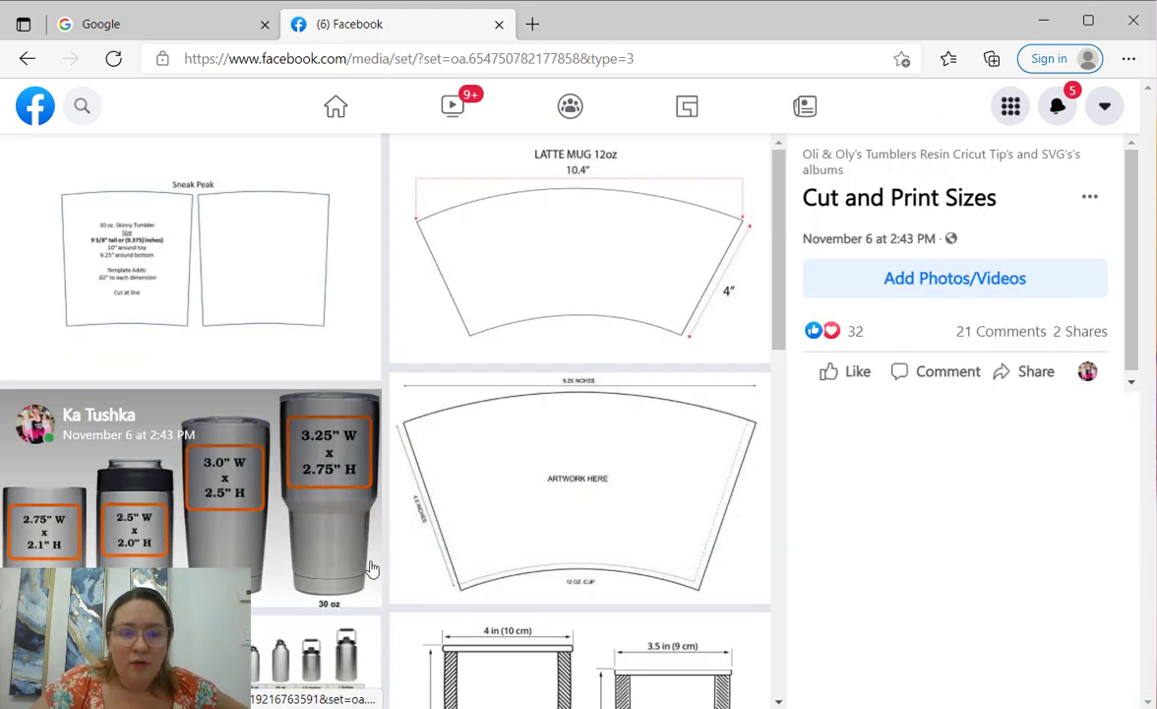
Leave the Cut and Print Sizes album, collapse the group management sidebar and open the Sunflowers album.
scroll(535, 537, "down", 5)
scroll(46, 137, "up", 5)
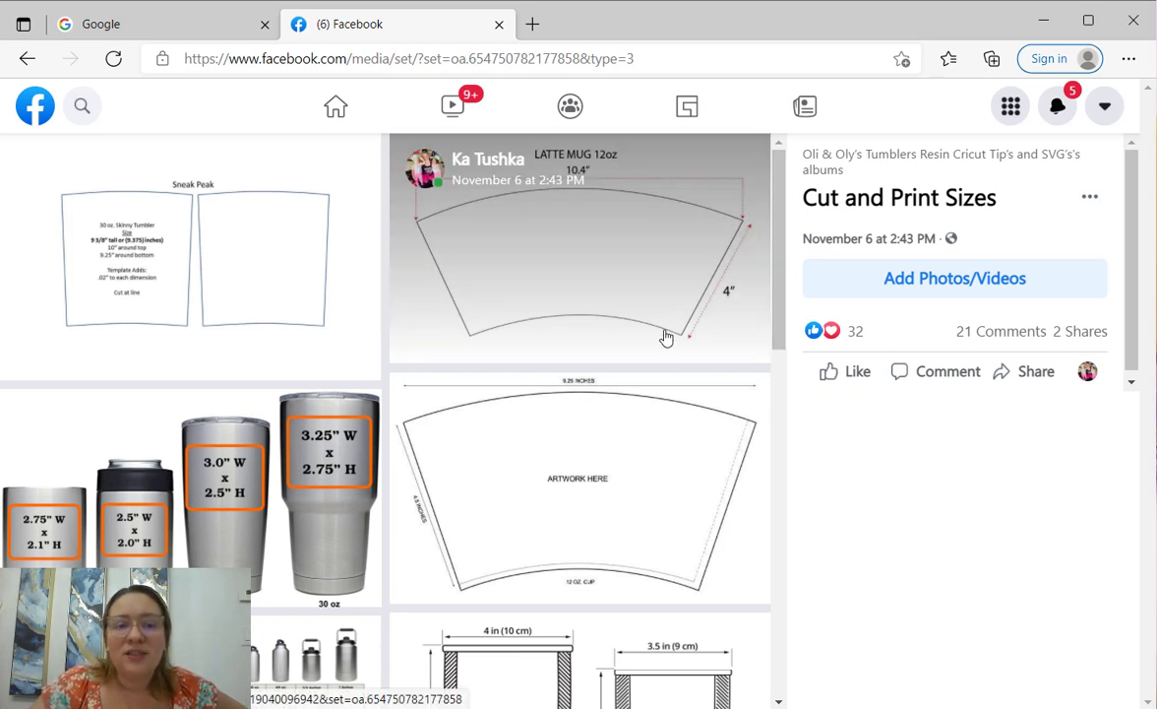
left_click(27, 61)
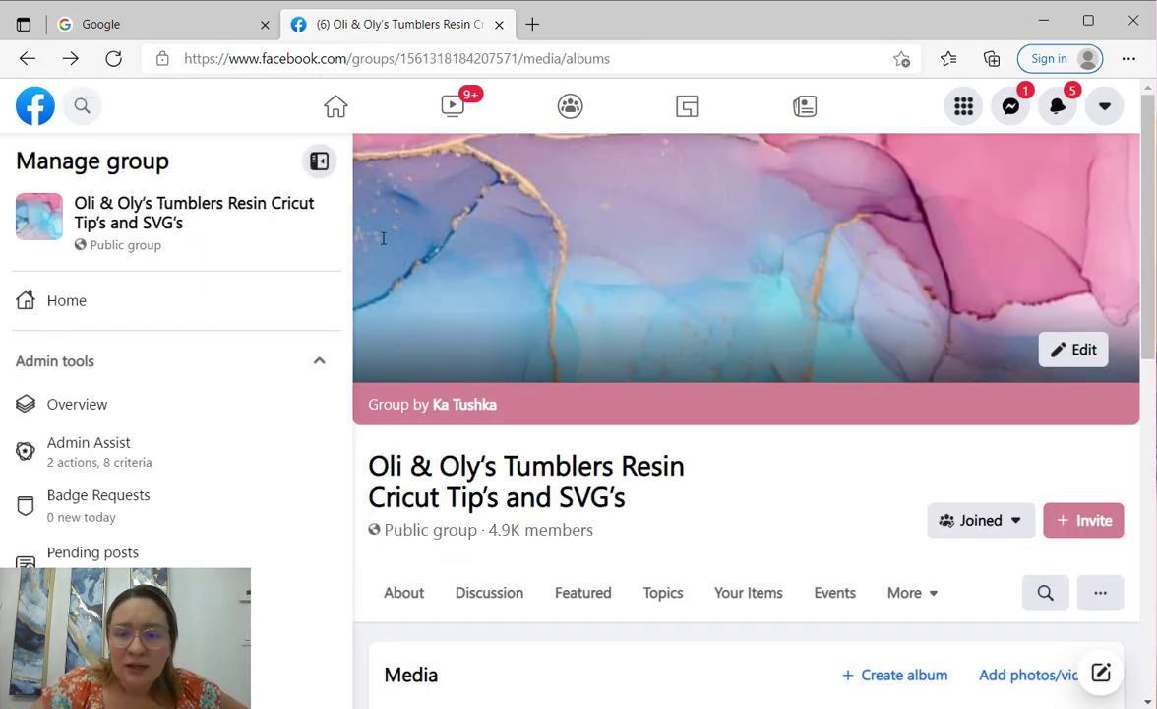
scroll(771, 474, "down", 3)
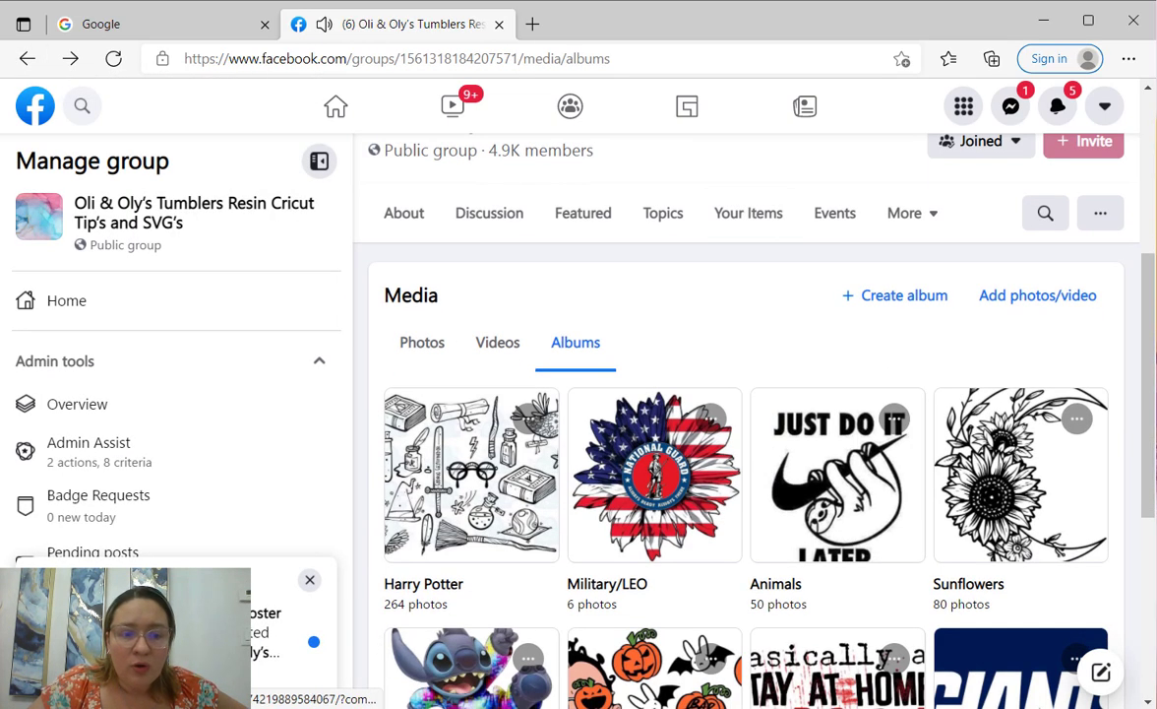
left_click(310, 580)
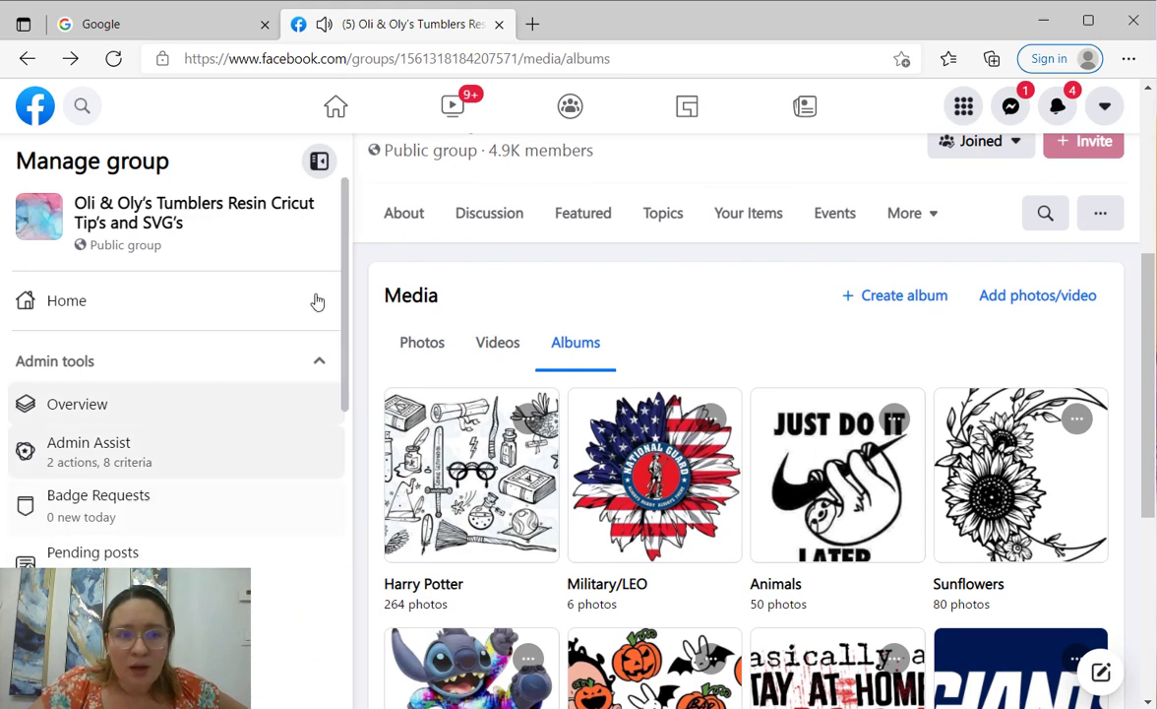
left_click(320, 162)
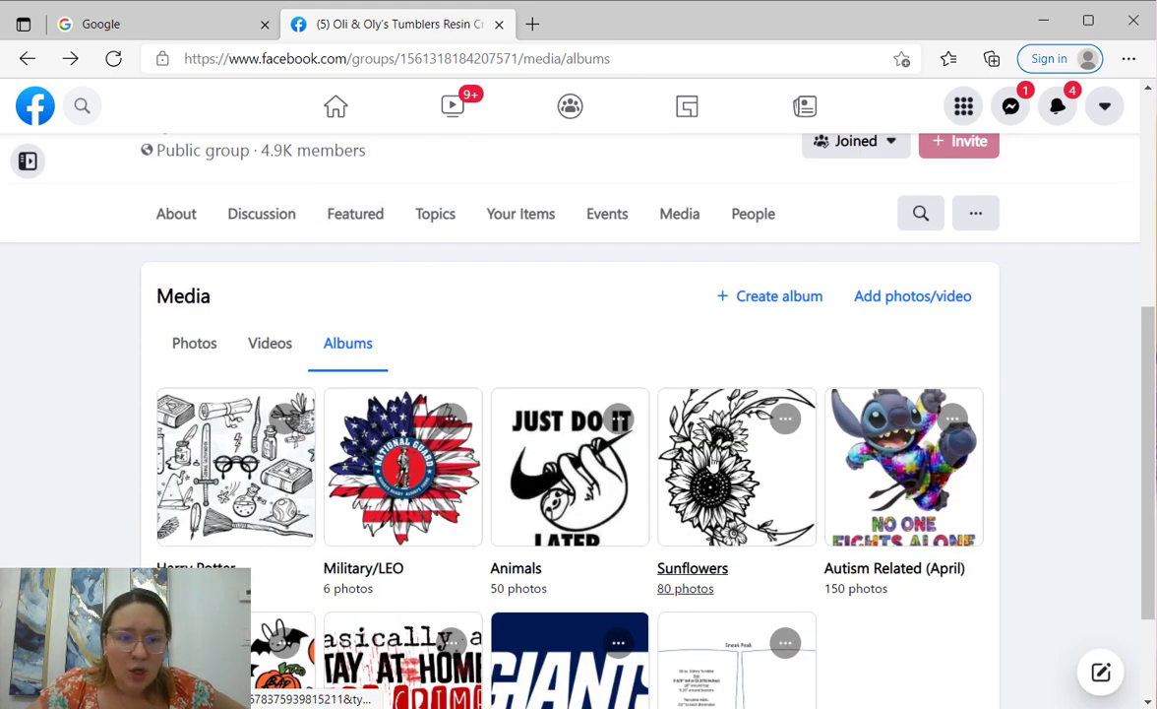
scroll(710, 462, "down", 2)
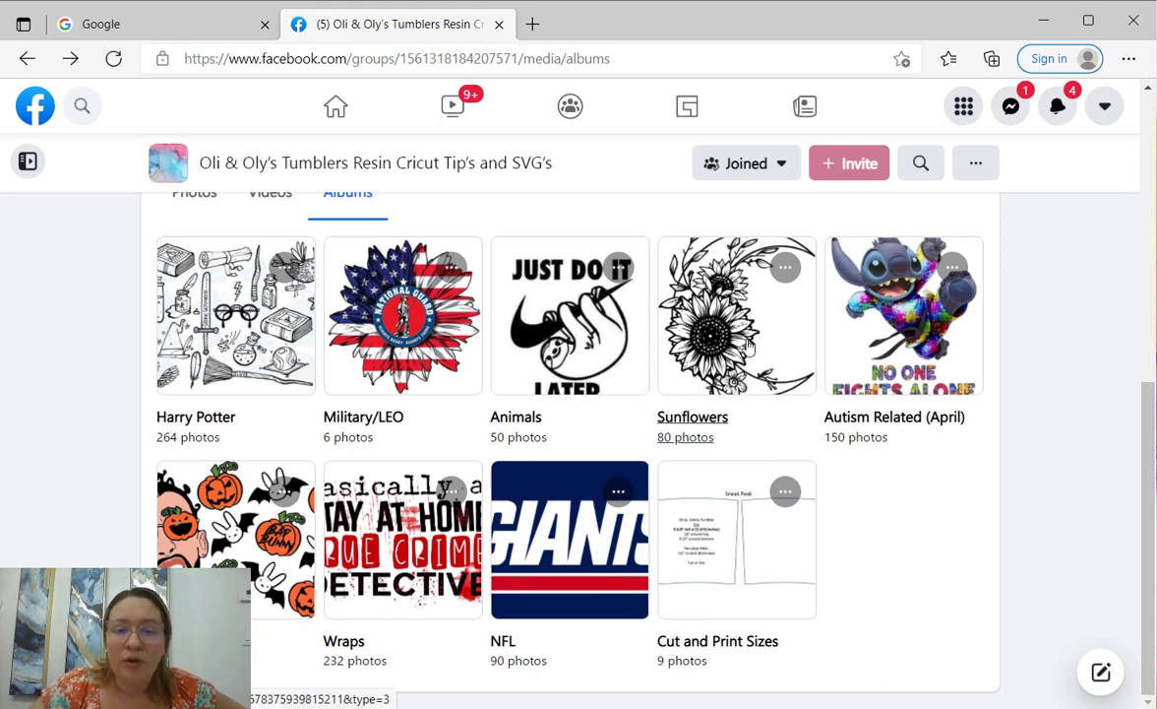
left_click(716, 347)
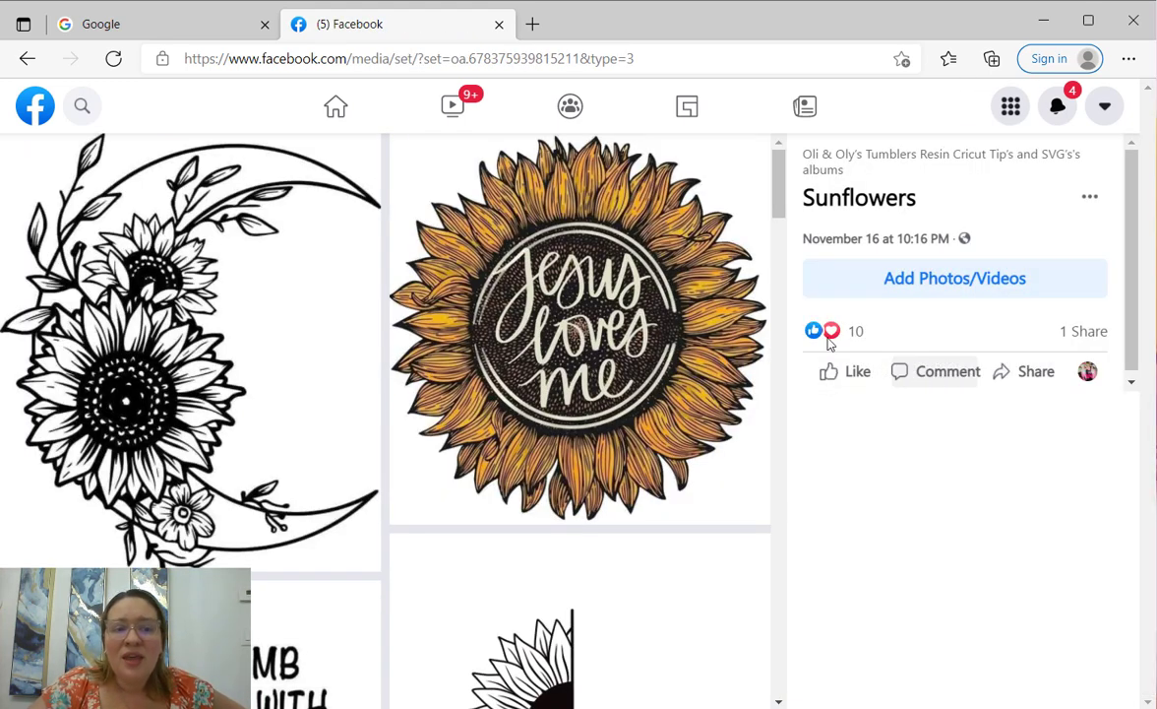
Post the comment "following" on the Sunflowers album.
left_click(933, 382)
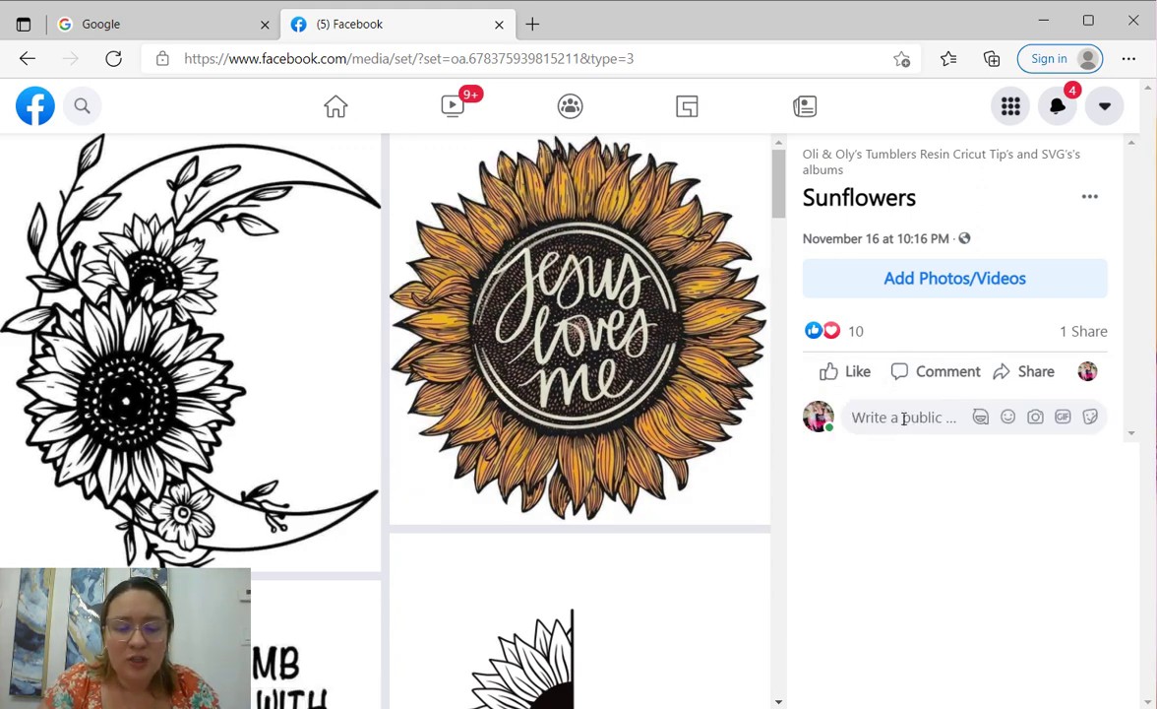
type("following")
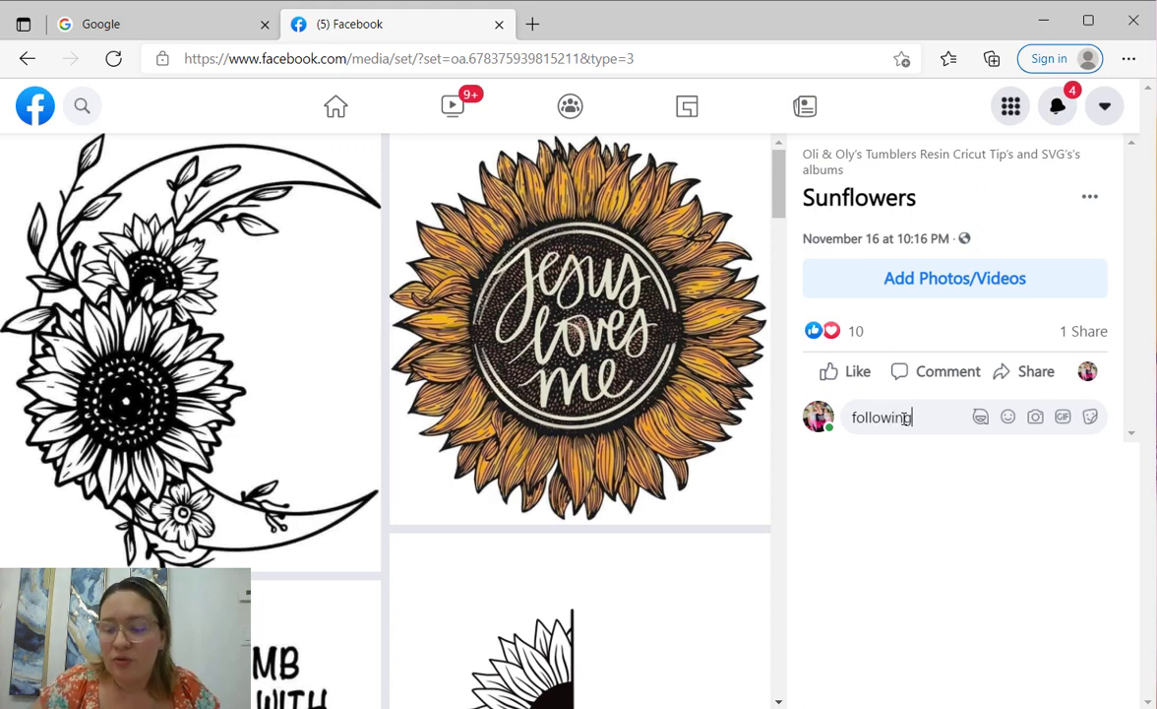
key("Return")
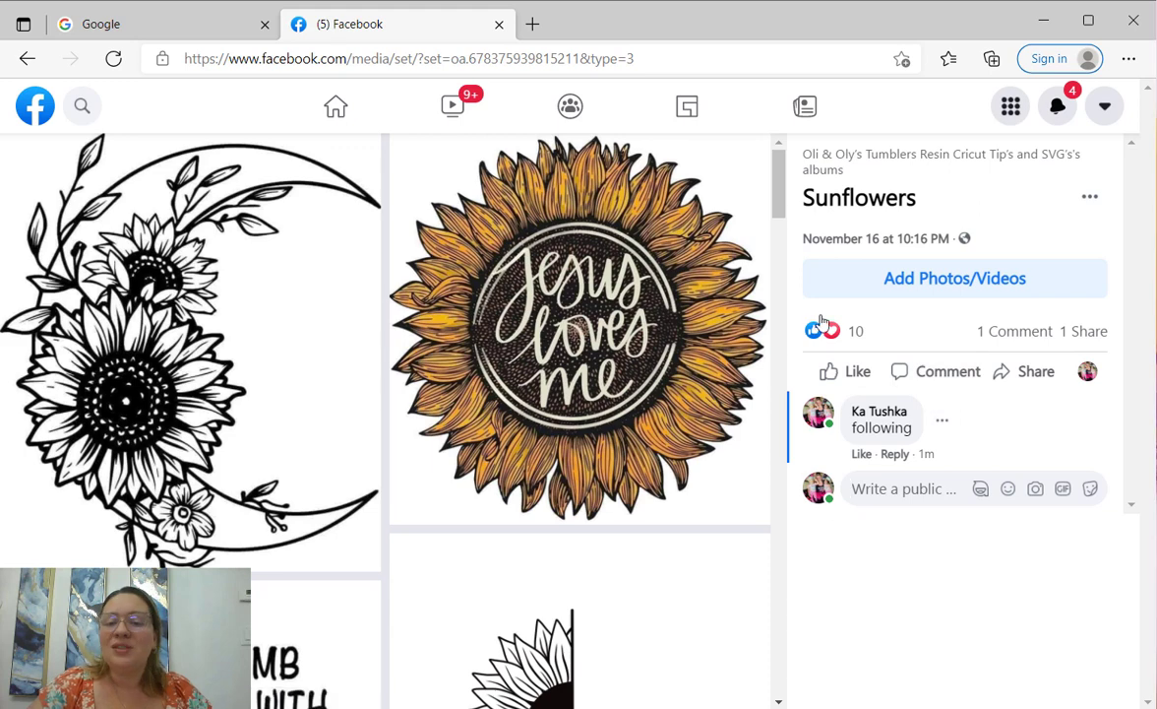
left_click(952, 370)
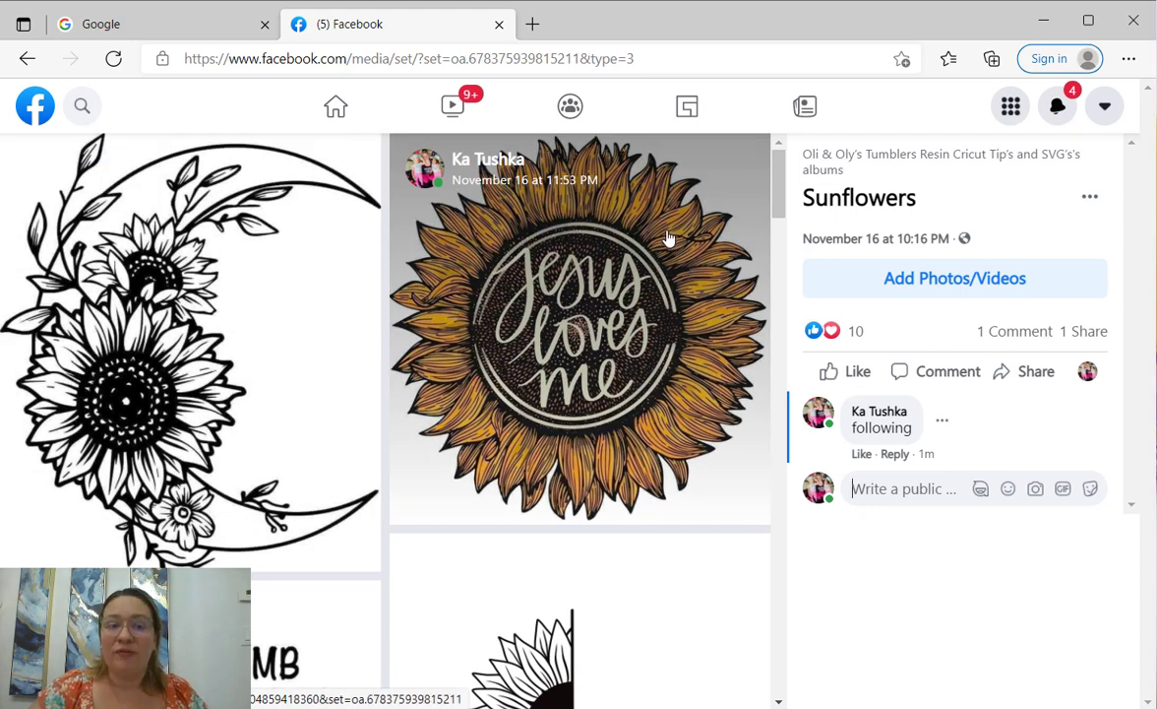
Skim the remaining Sunflowers images, return to the group's album list and open the Wraps album.
left_click_drag(778, 173, 765, 632)
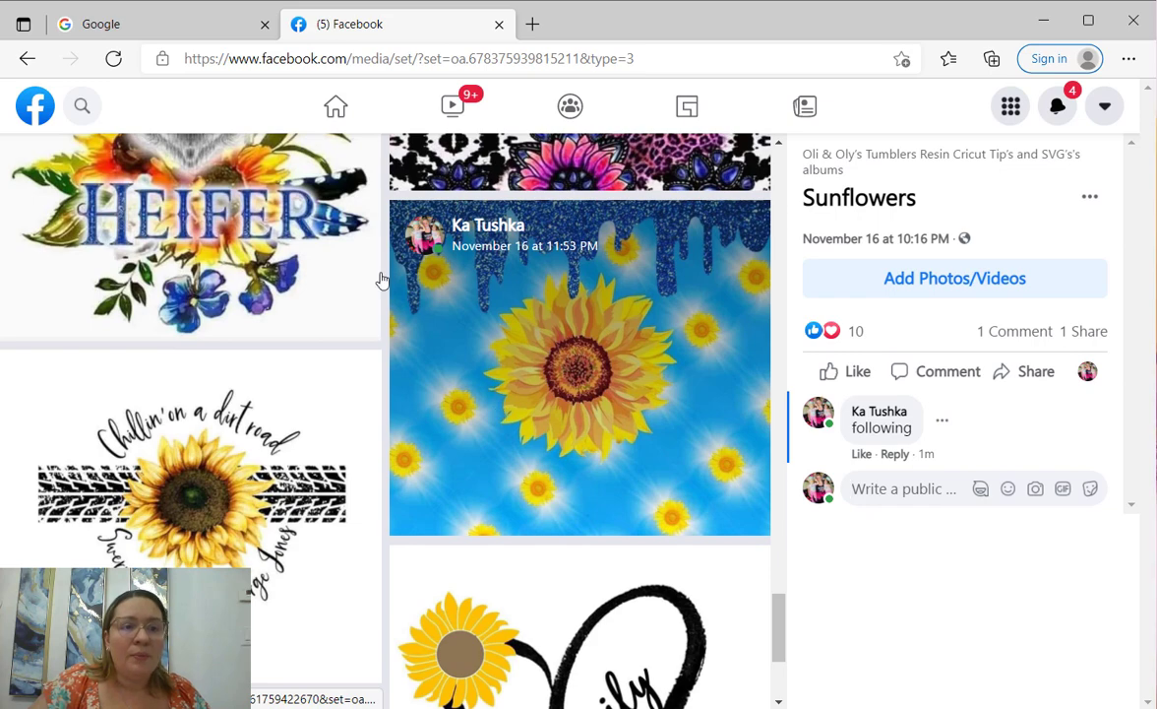
left_click(26, 59)
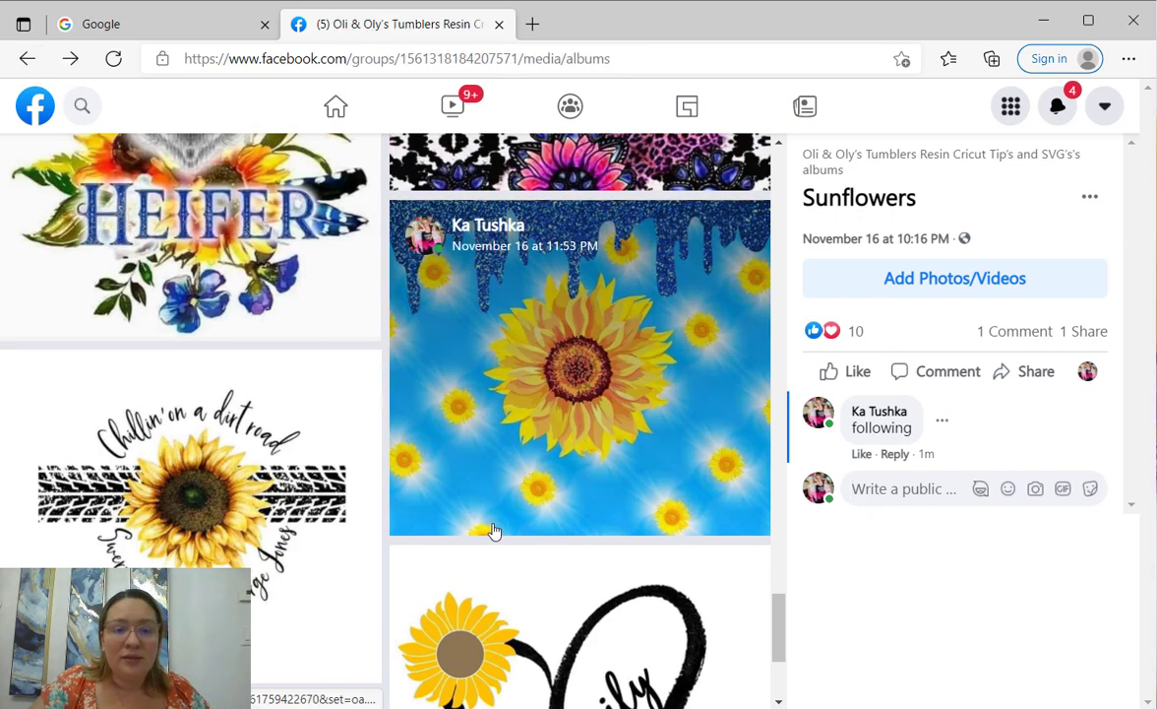
scroll(651, 547, "down", 4)
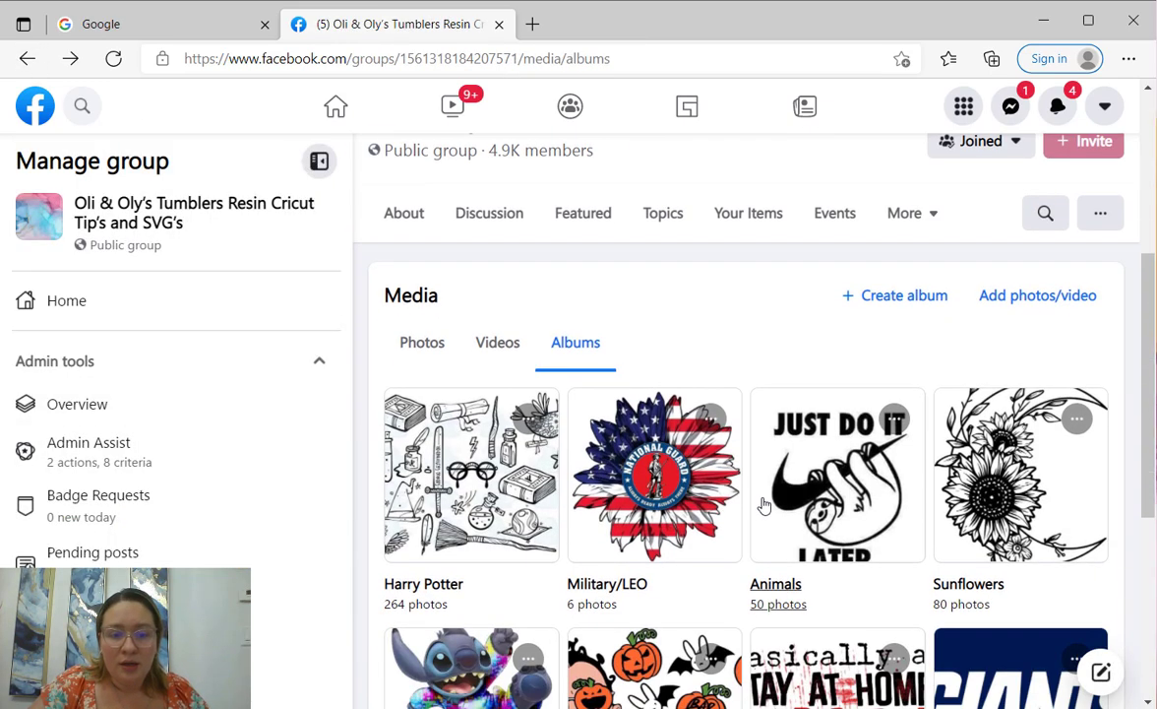
scroll(526, 553, "down", 4)
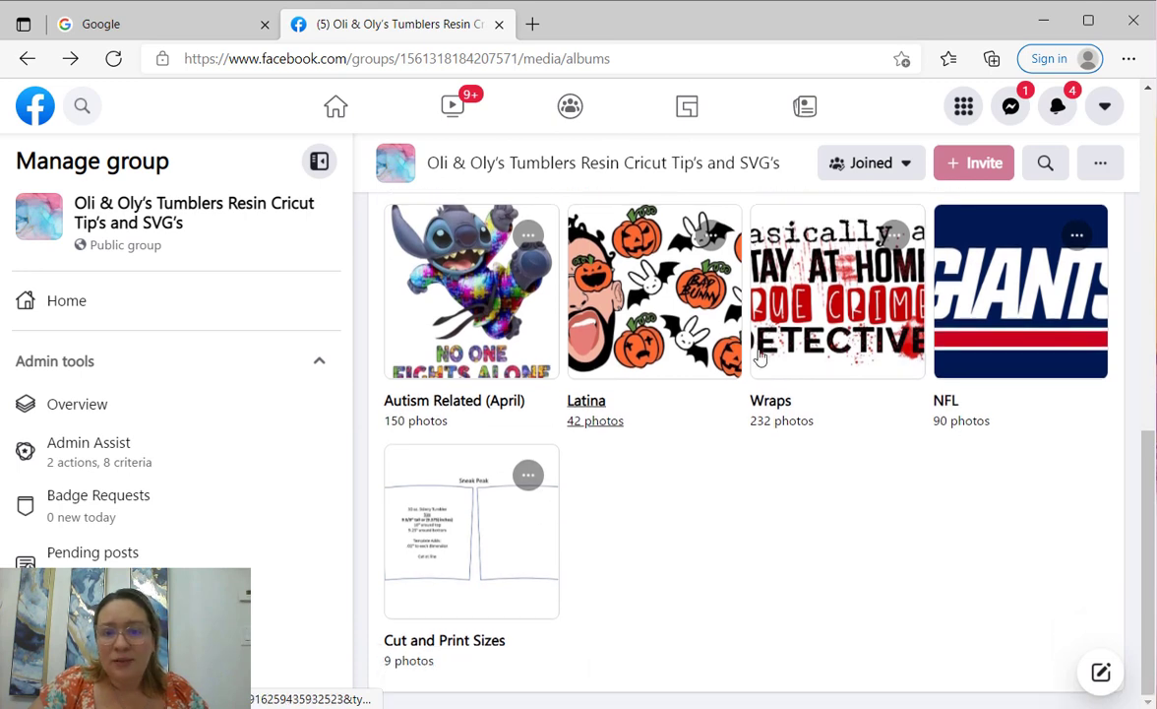
left_click(795, 327)
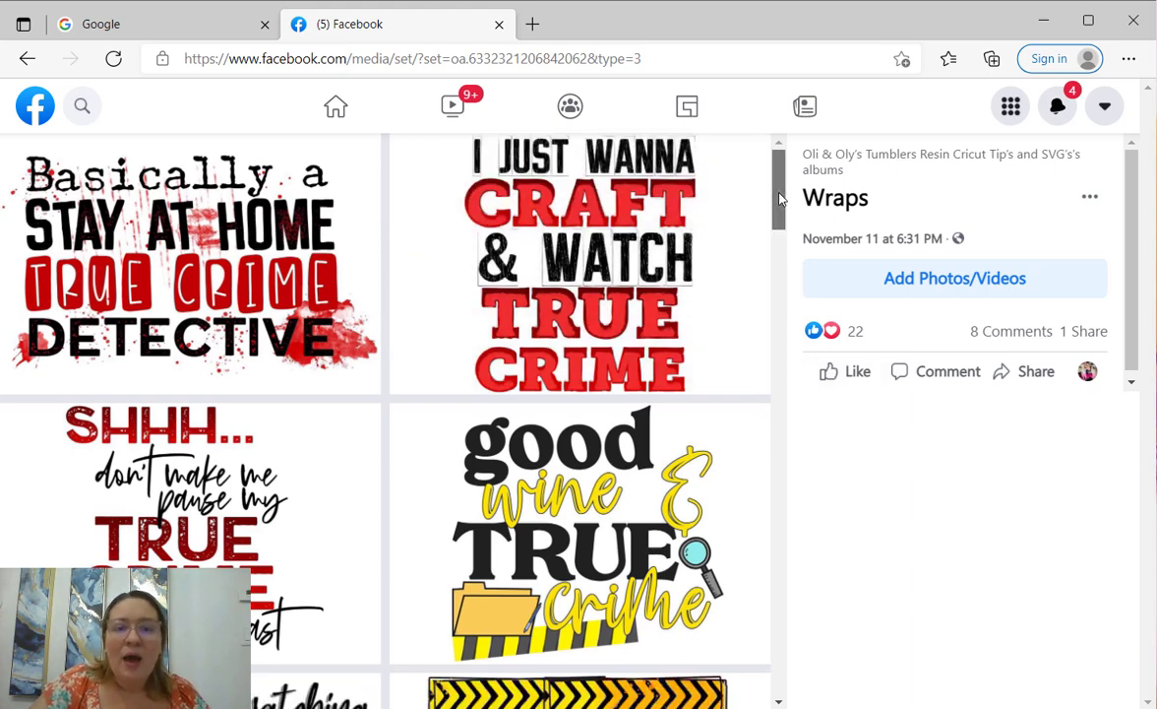
Browse the true crime designs in the Wraps album and open the "The husband did it" image.
left_click_drag(780, 198, 696, 528)
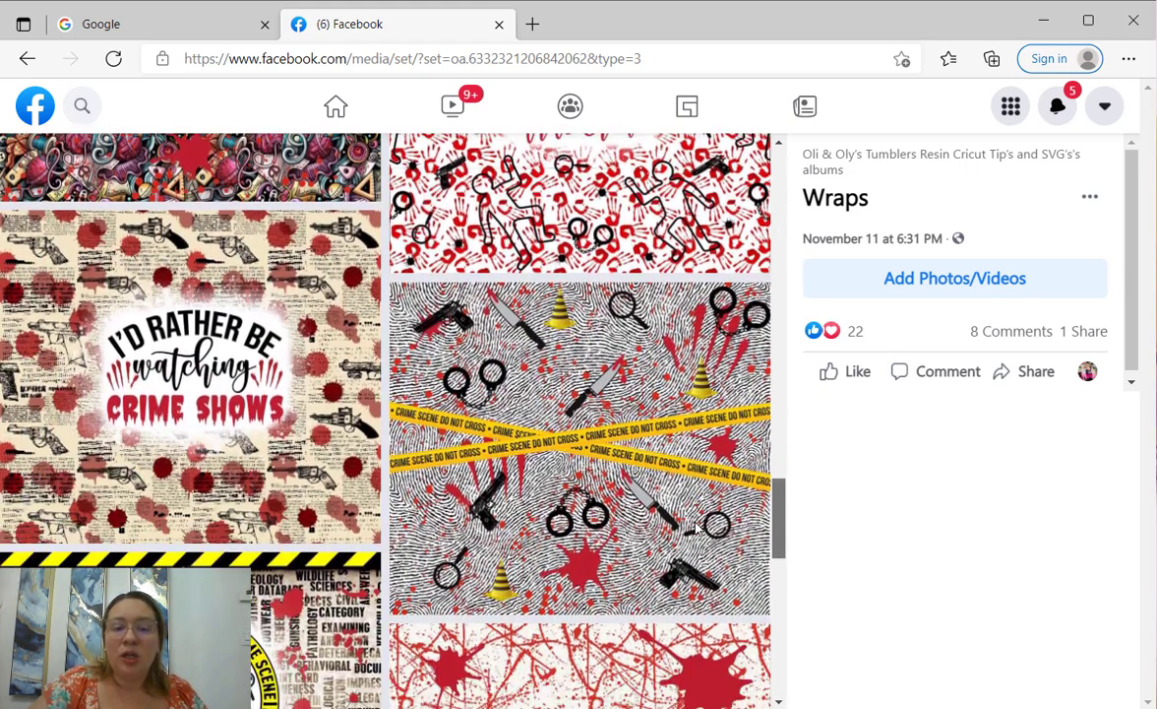
scroll(695, 529, "down", 2)
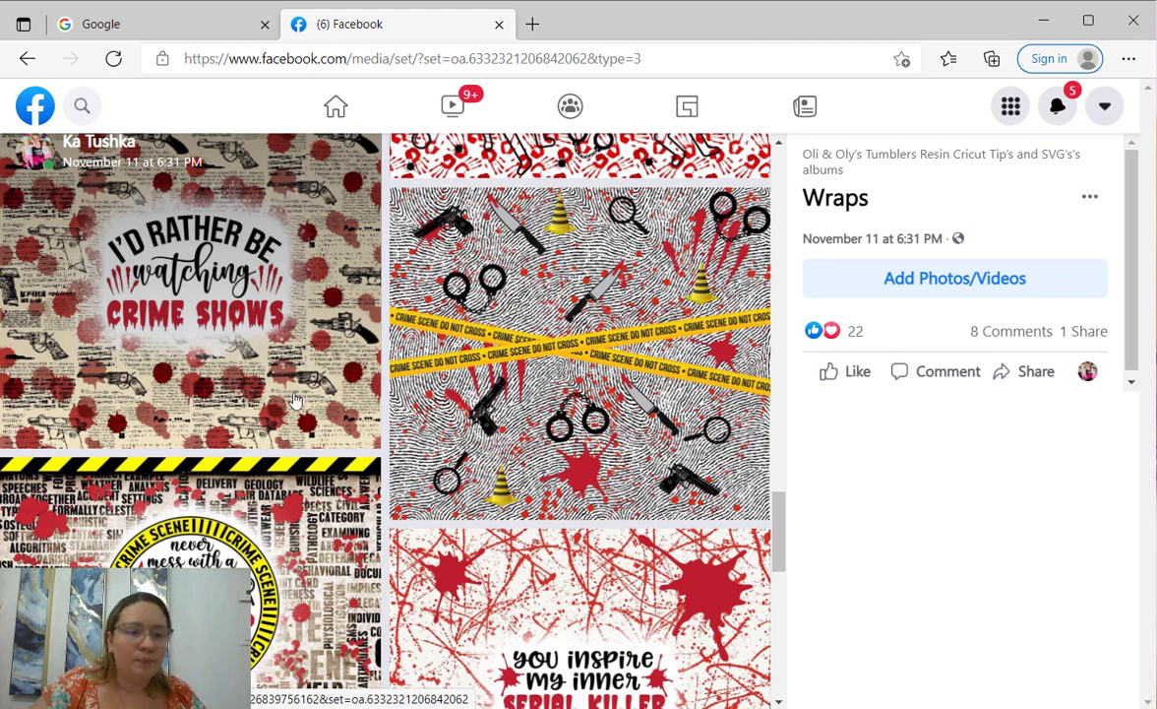
scroll(275, 394, "down", 3)
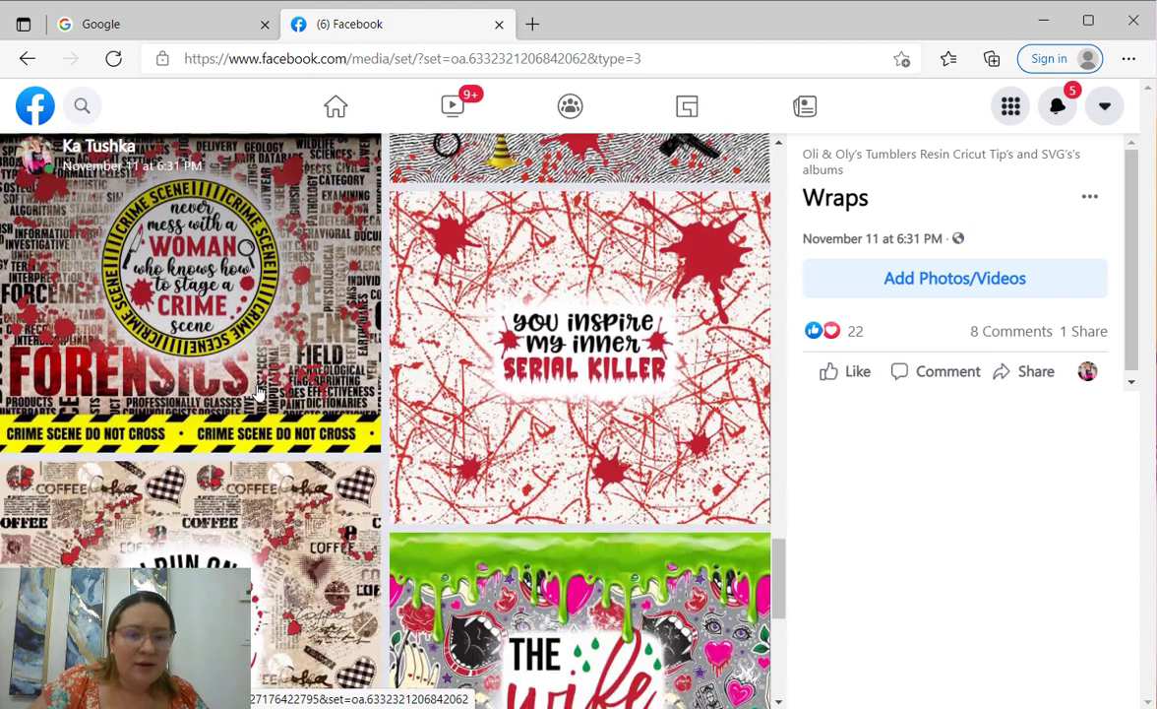
scroll(258, 392, "down", 3)
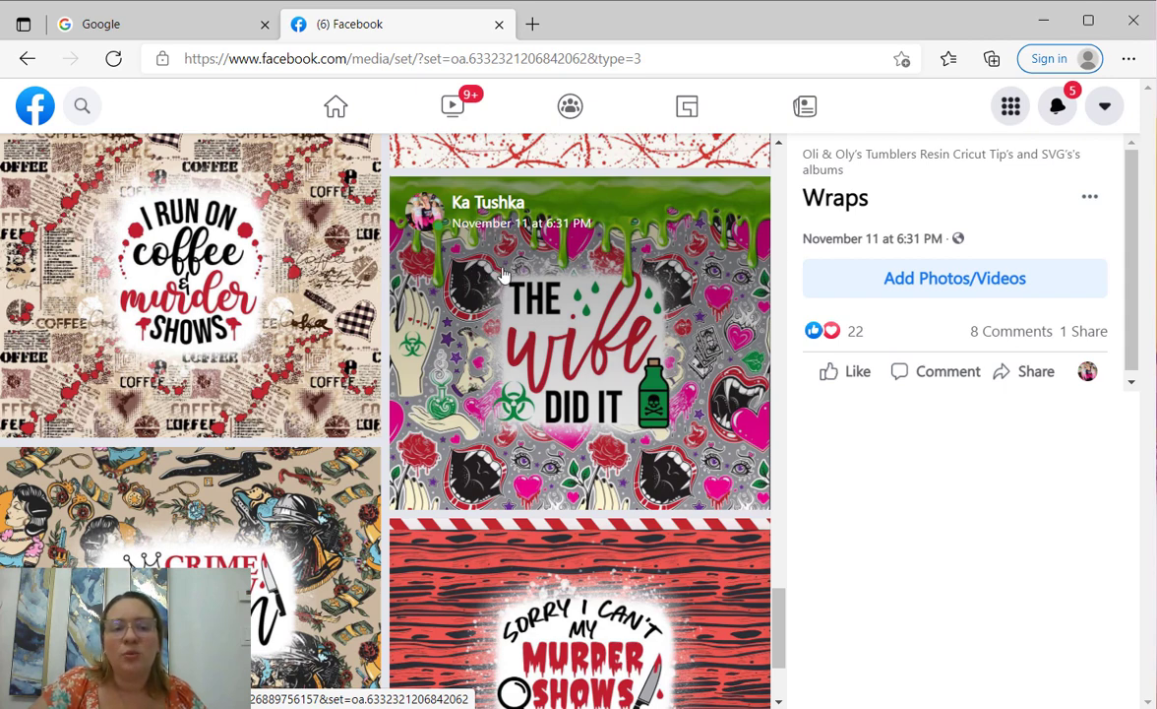
scroll(479, 297, "down", 5)
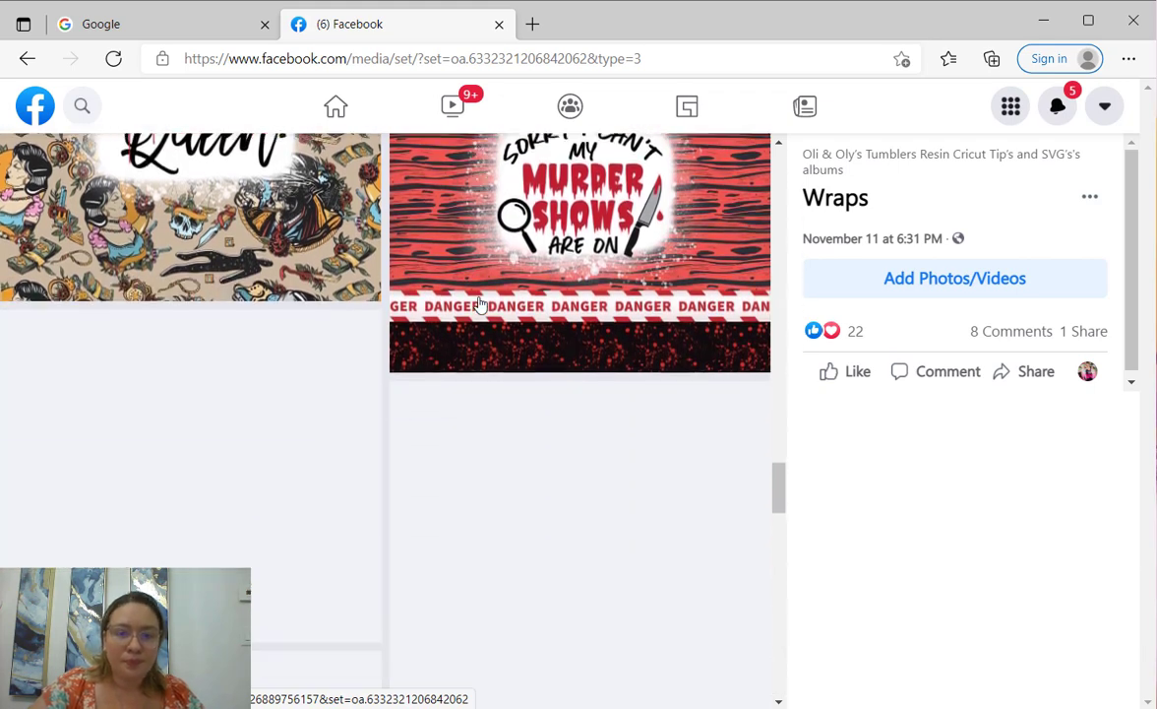
scroll(479, 303, "down", 5)
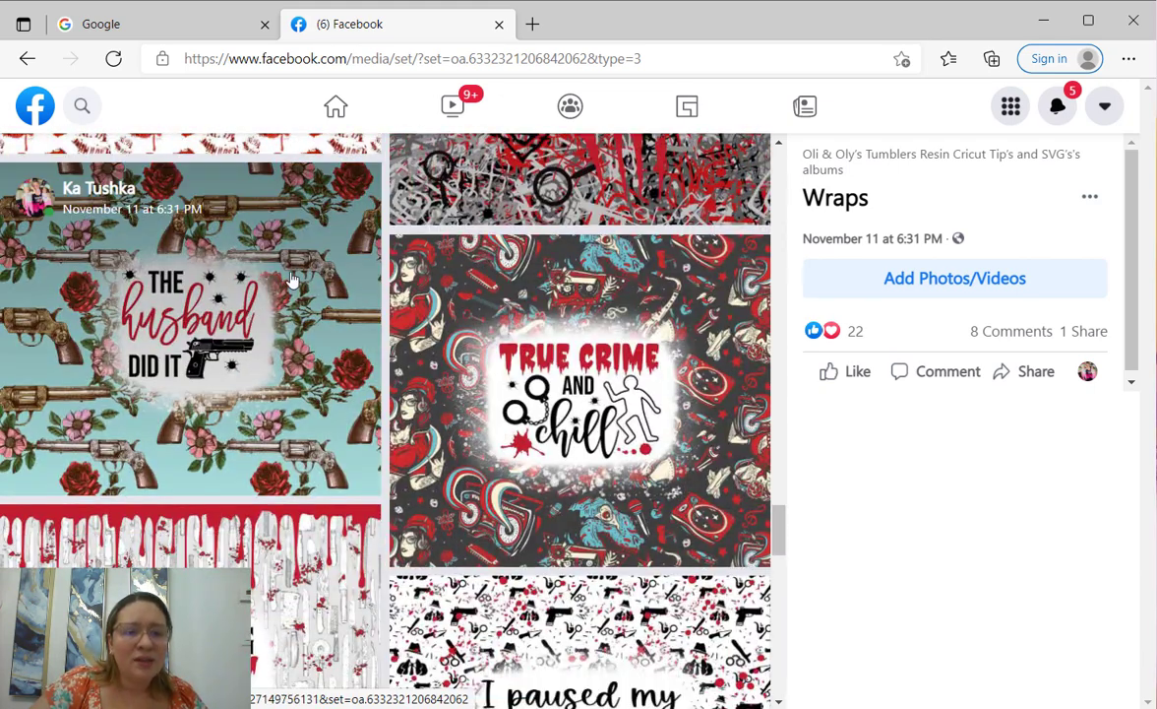
left_click(293, 293)
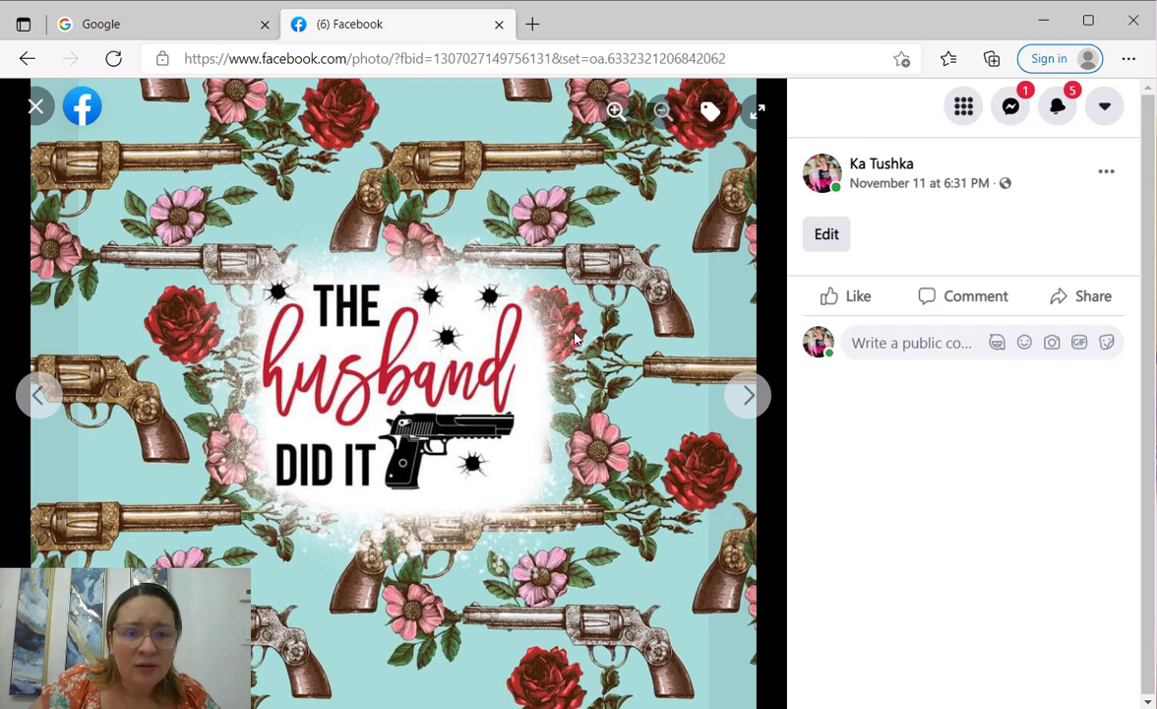
Save the image as a JPEG named "guns and roses wrap clear background" in the Lesson 3 folder, and close the photo.
key("ctrl+plus")
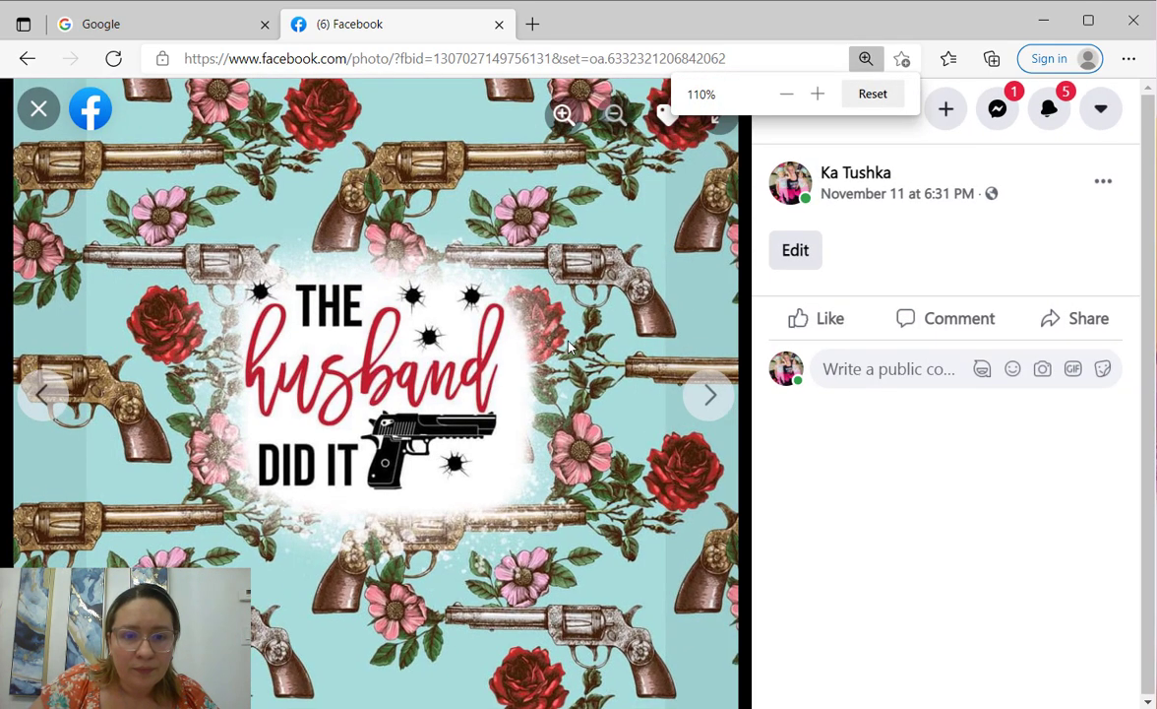
right_click(579, 284)
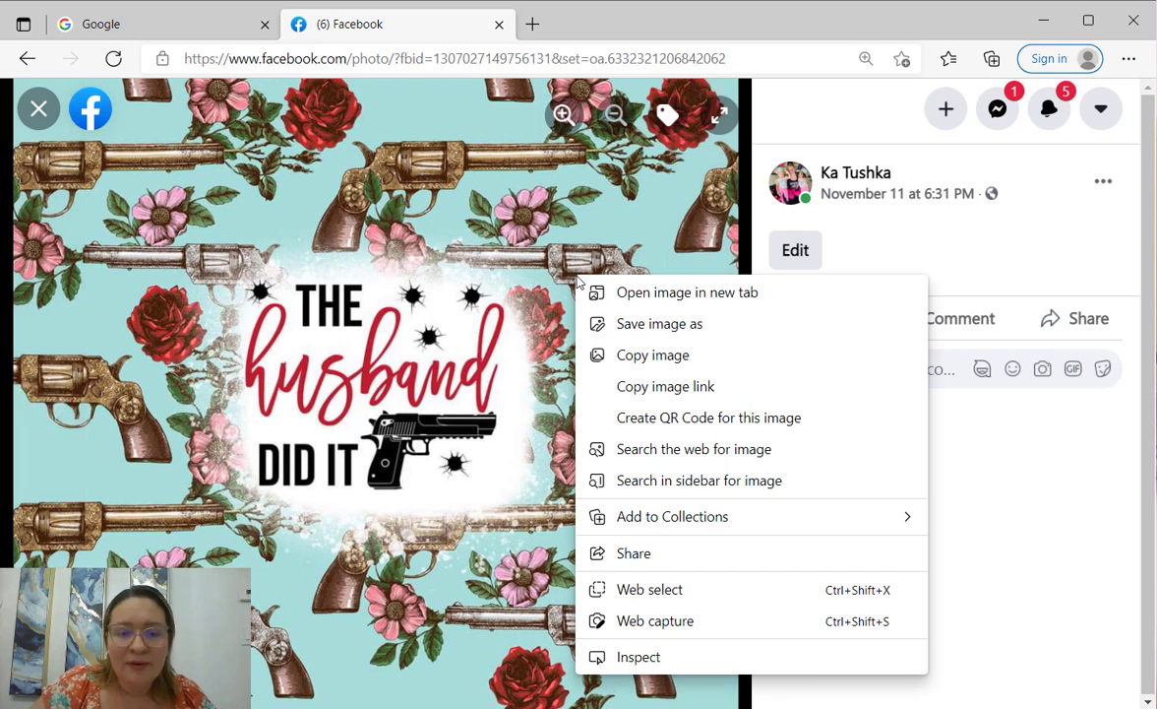
left_click(667, 333)
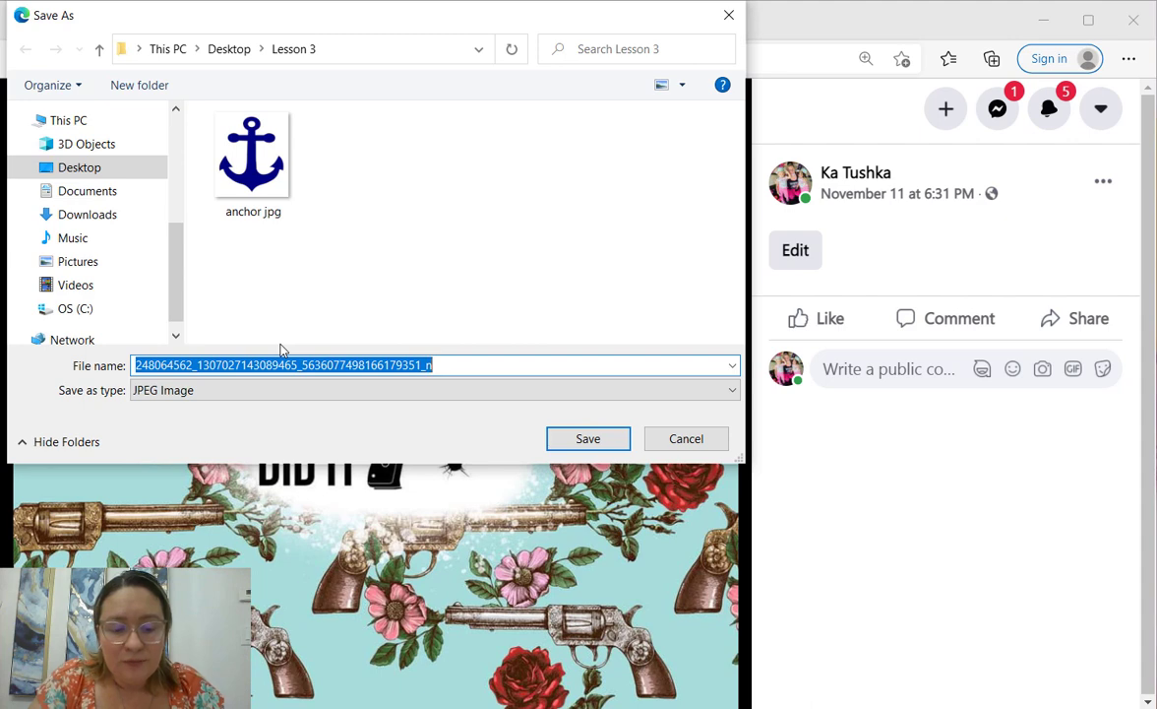
type("gu")
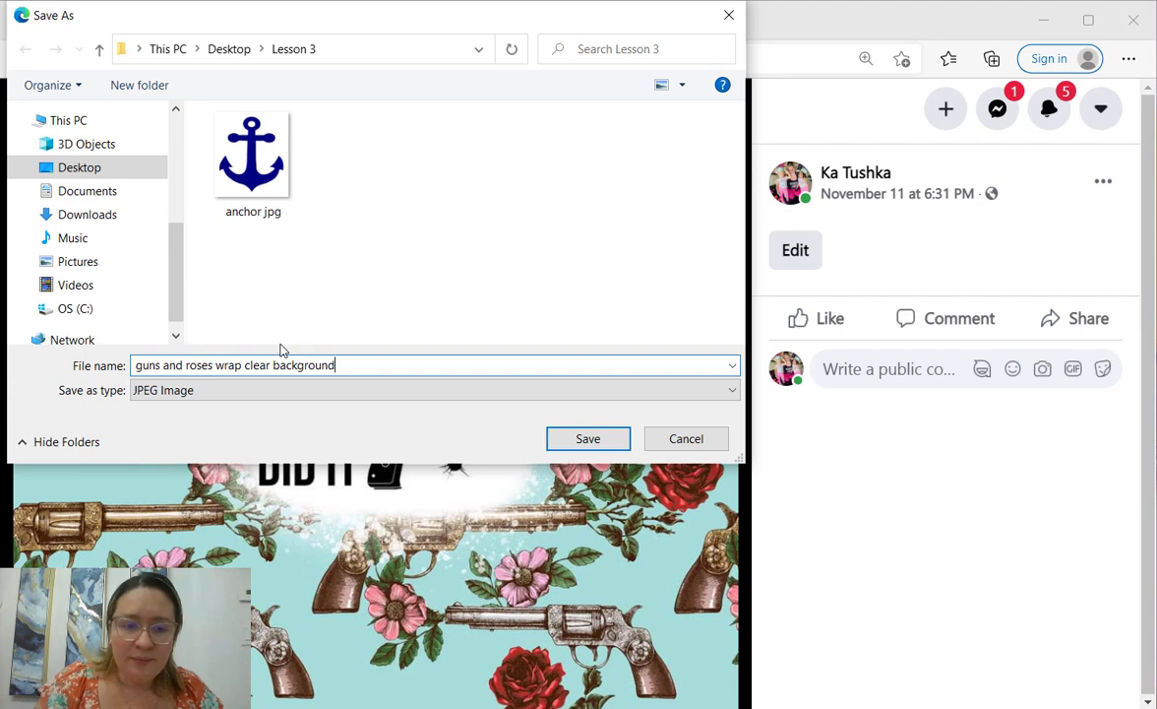
key("Return")
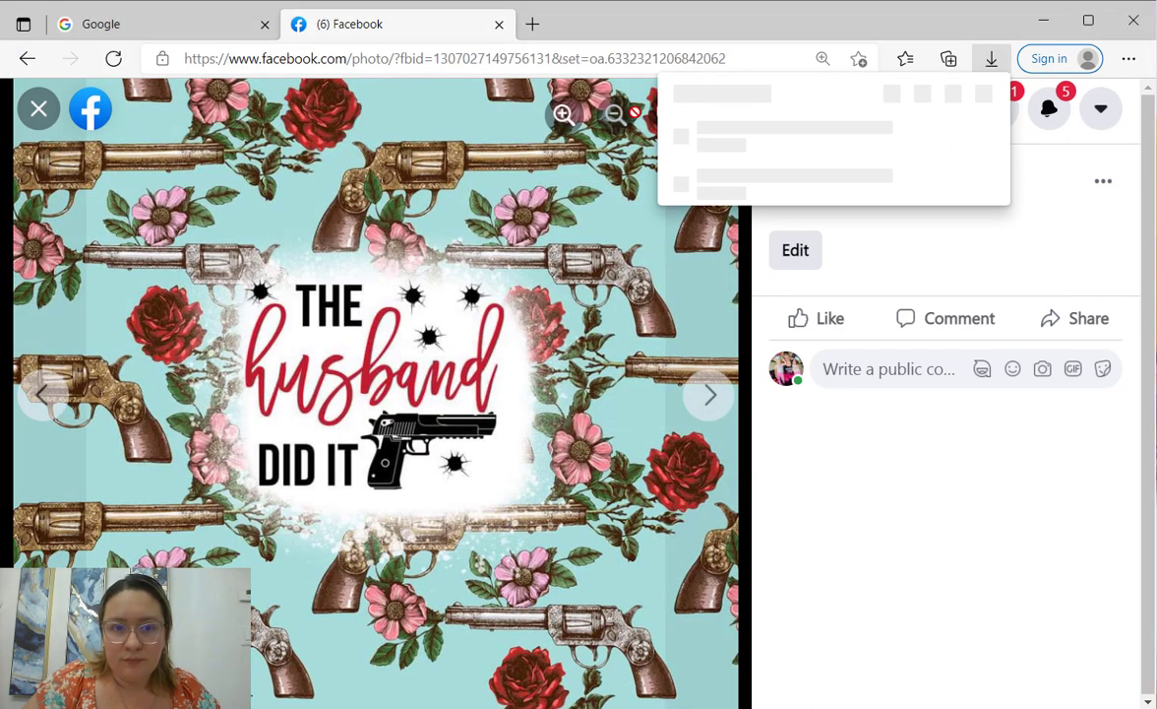
left_click(33, 110)
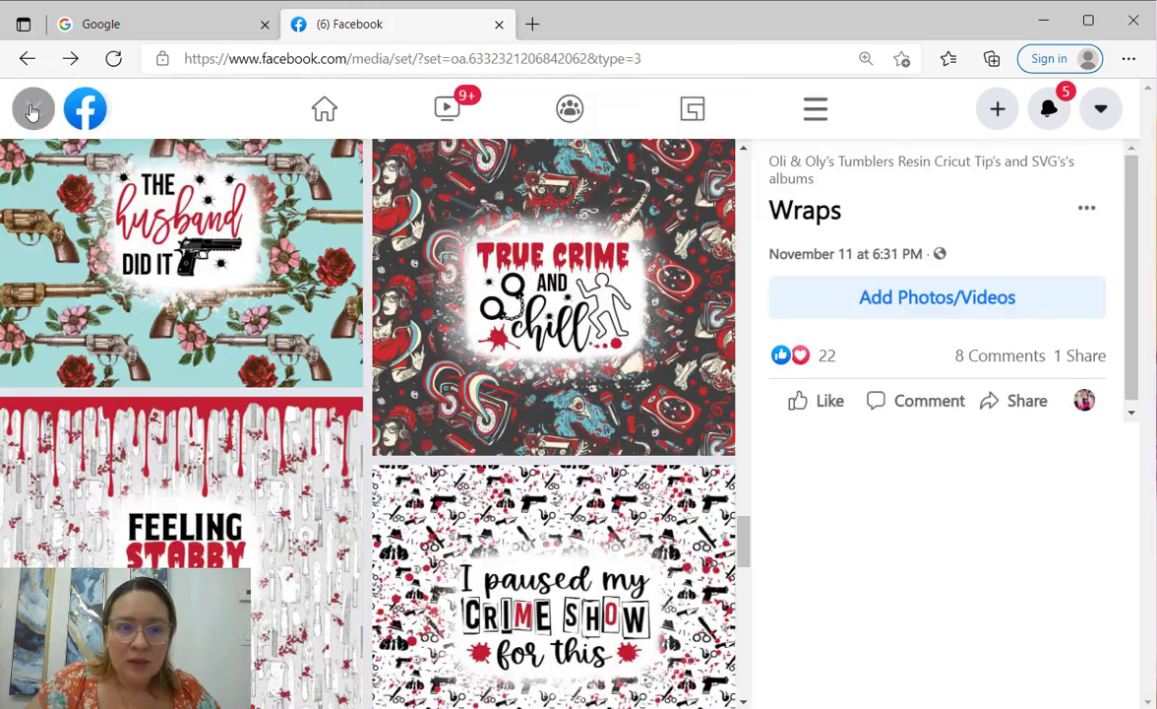
Examine more designs in the Wraps album, from the crime-themed wraps to the Adidas and Louis Vuitton ones.
scroll(280, 192, "down", 2)
scroll(281, 192, "down", 12)
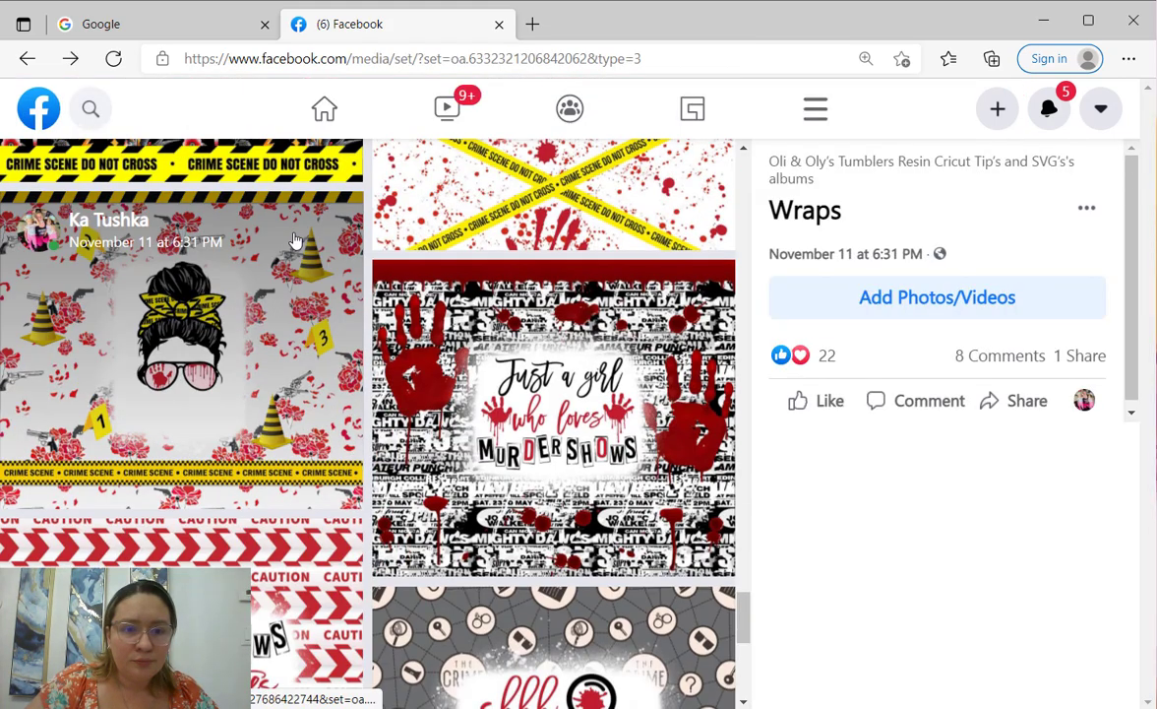
scroll(300, 229, "down", 10)
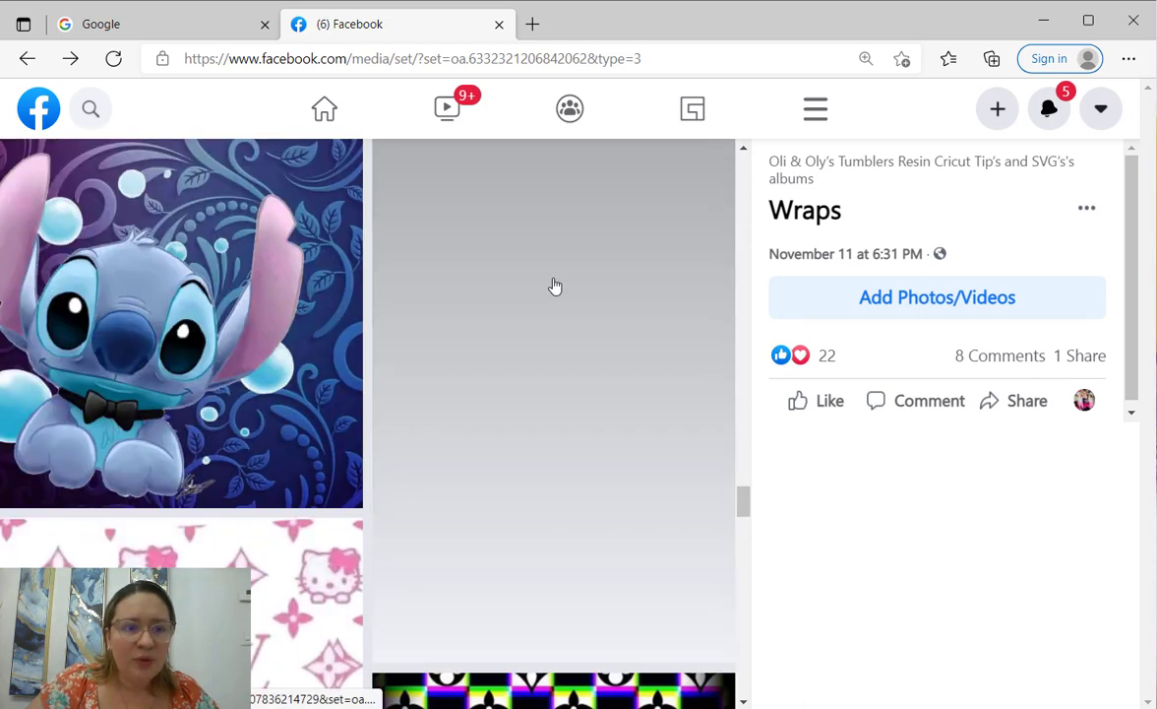
scroll(554, 285, "down", 1)
scroll(555, 284, "up", 1)
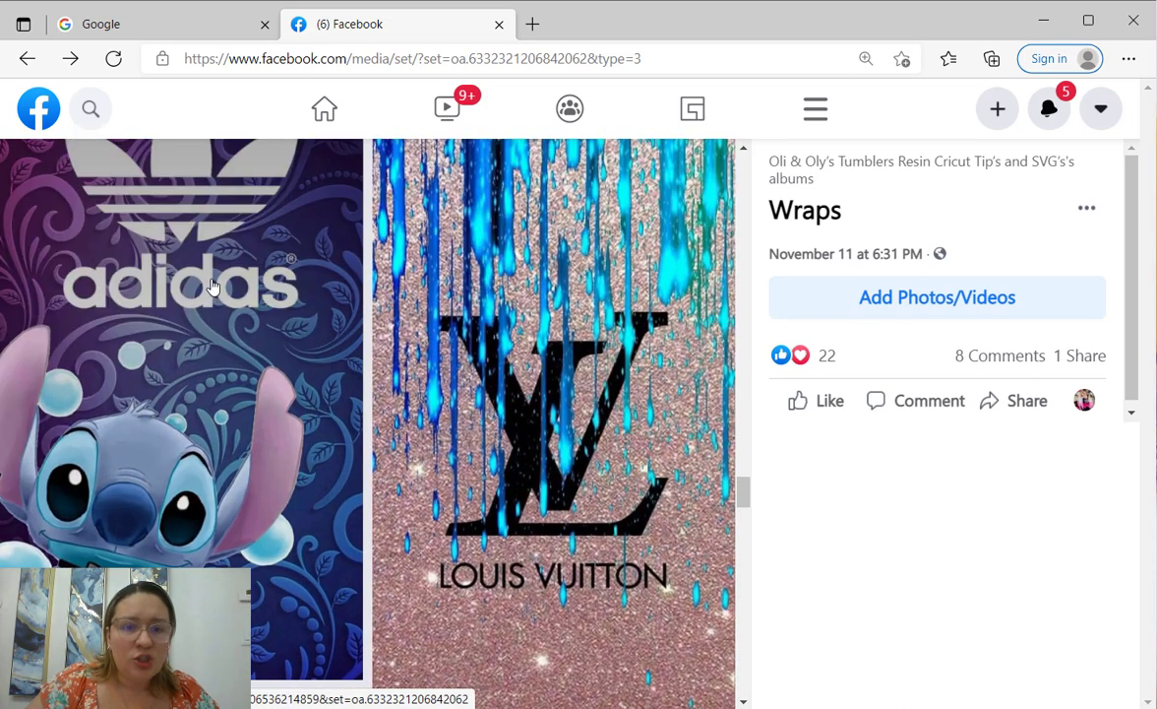
scroll(254, 307, "up", 1)
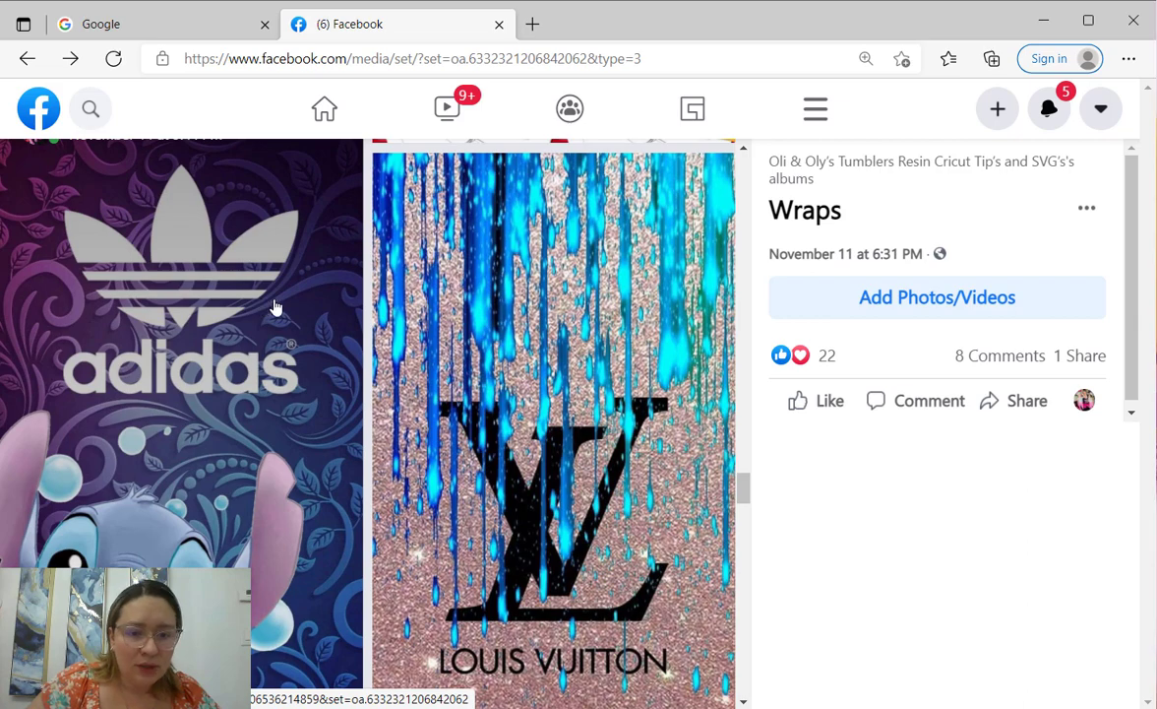
scroll(275, 308, "down", 10)
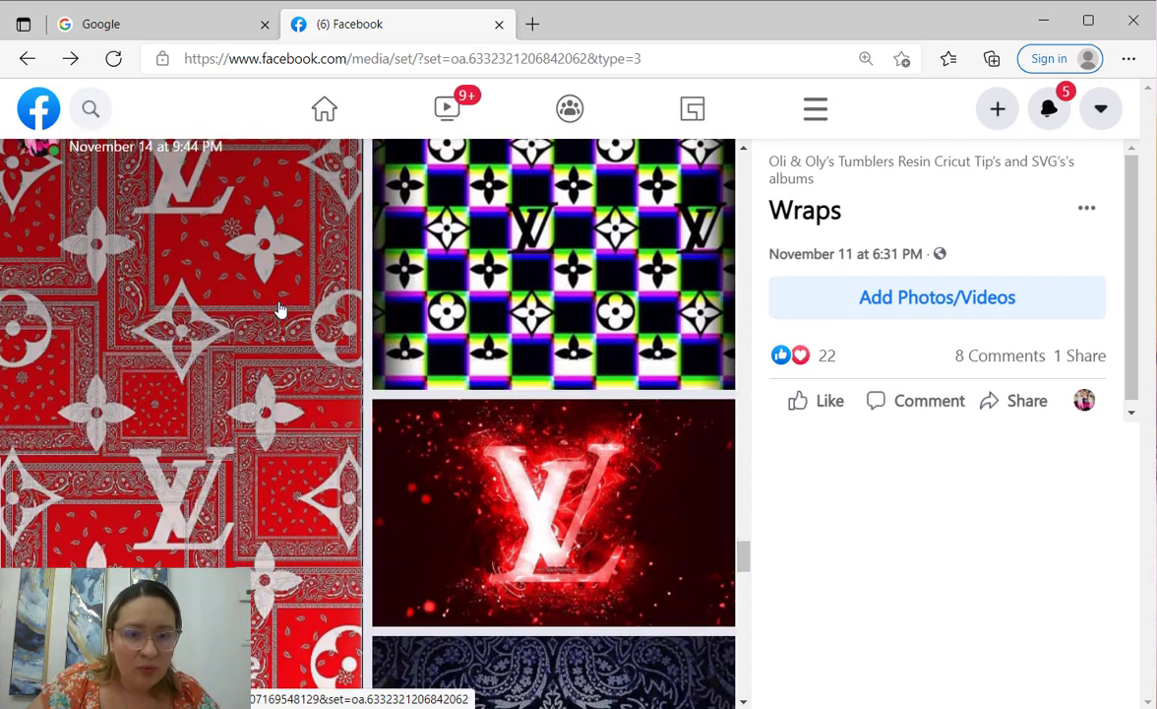
scroll(278, 309, "down", 6)
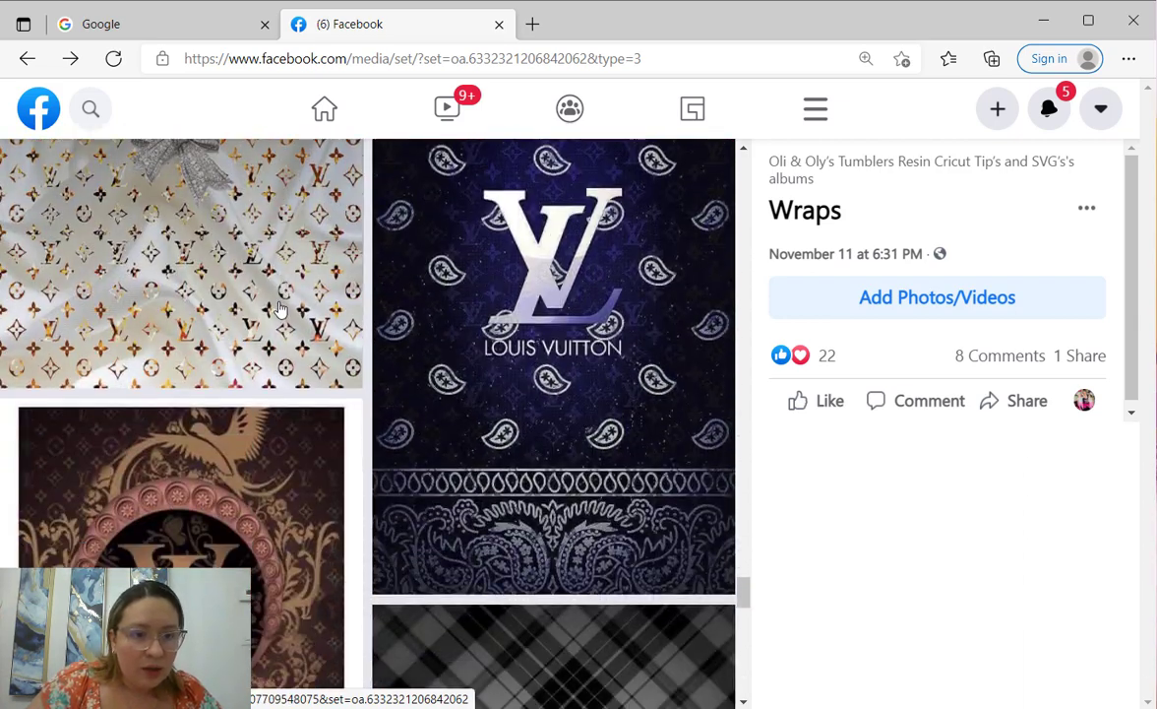
Browse the Louis Vuitton designs in the Wraps album and open the white monogram wrap with the multicoloured logo.
scroll(278, 309, "down", 4)
scroll(314, 308, "down", 2)
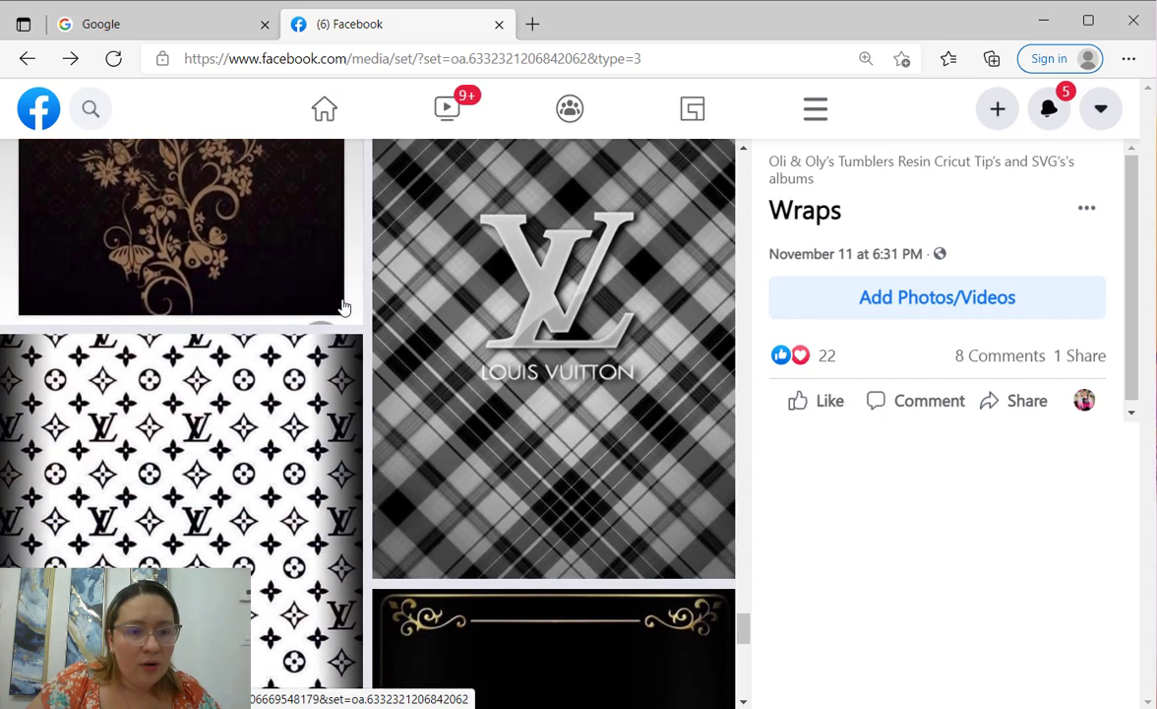
scroll(343, 308, "down", 2)
scroll(536, 259, "up", 1)
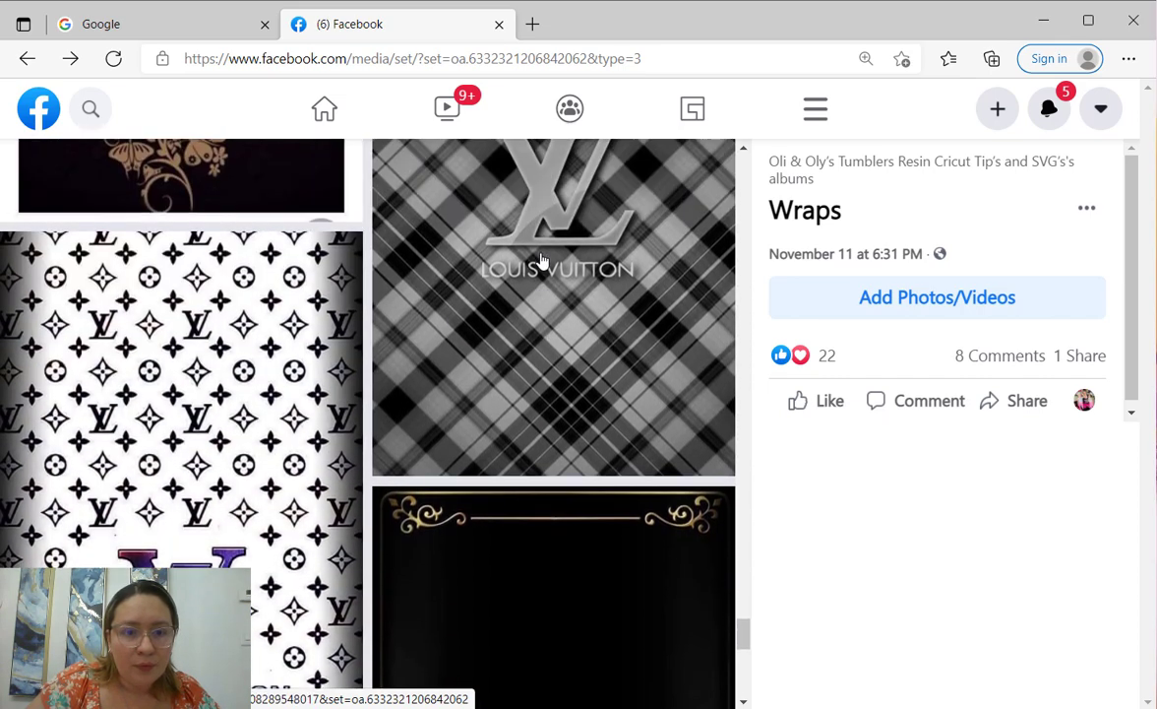
scroll(543, 260, "up", 2)
scroll(286, 295, "down", 2)
left_click(286, 295)
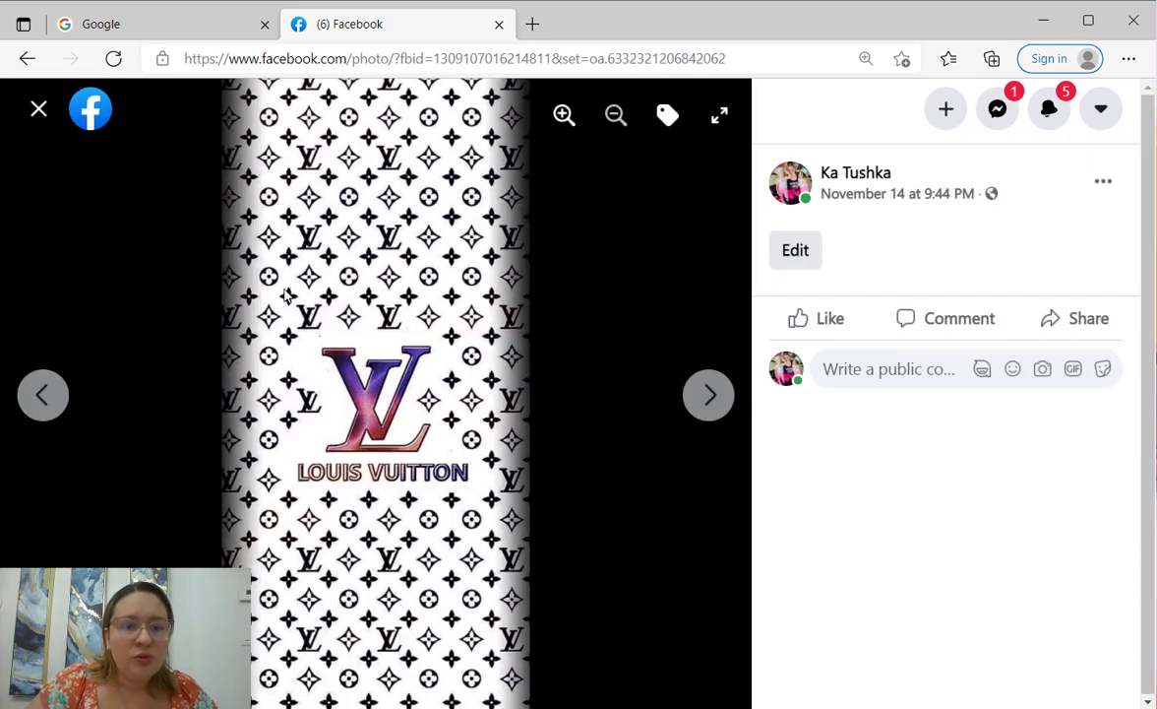
Save the image as a JPEG named "lv wrap white" in the Lesson 3 folder, and close the photo.
right_click(389, 294)
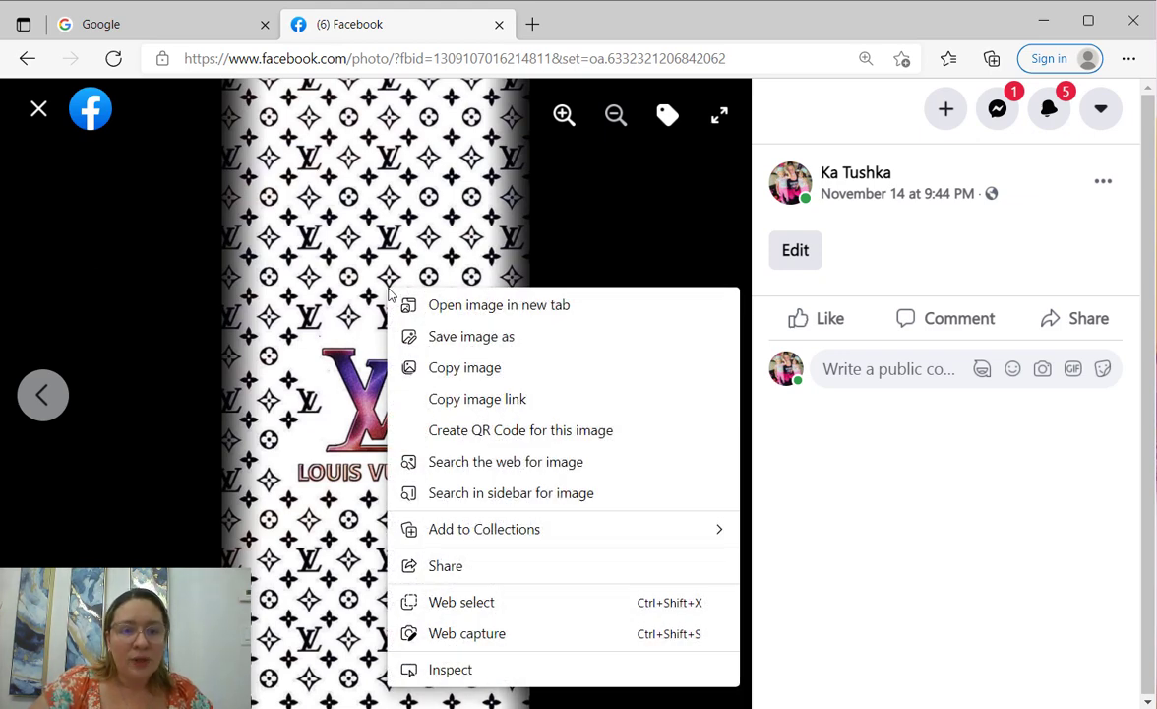
left_click(463, 369)
right_click(449, 328)
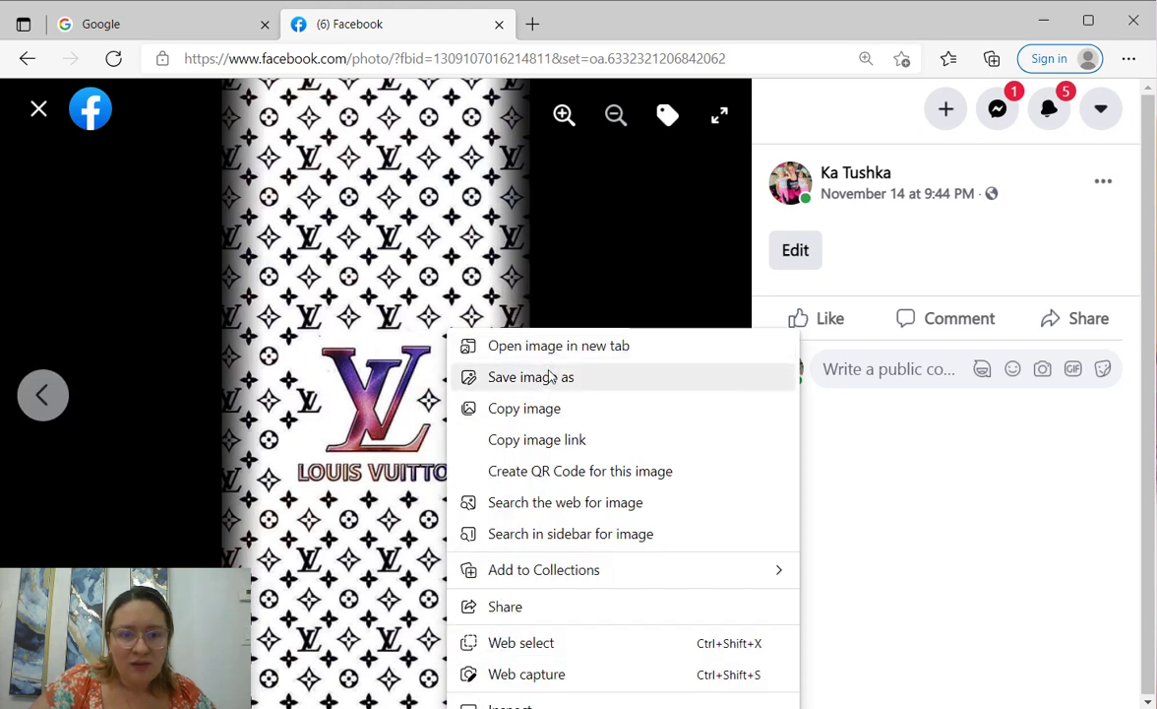
left_click(549, 377)
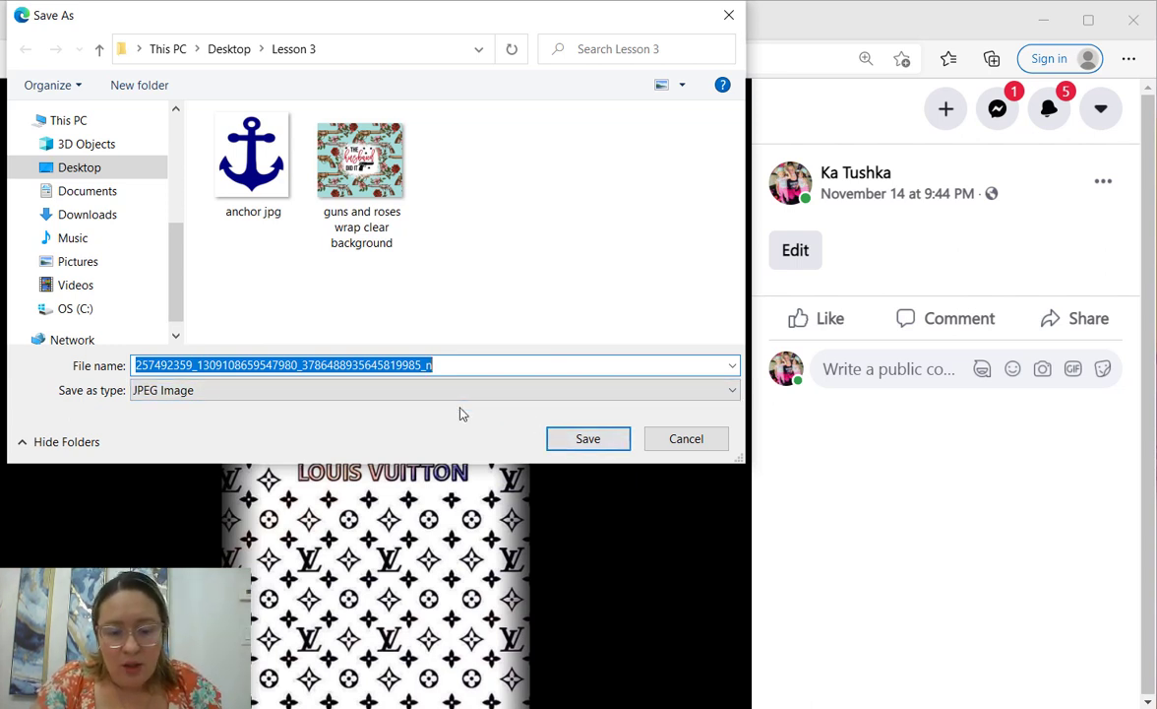
key("BackSpace")
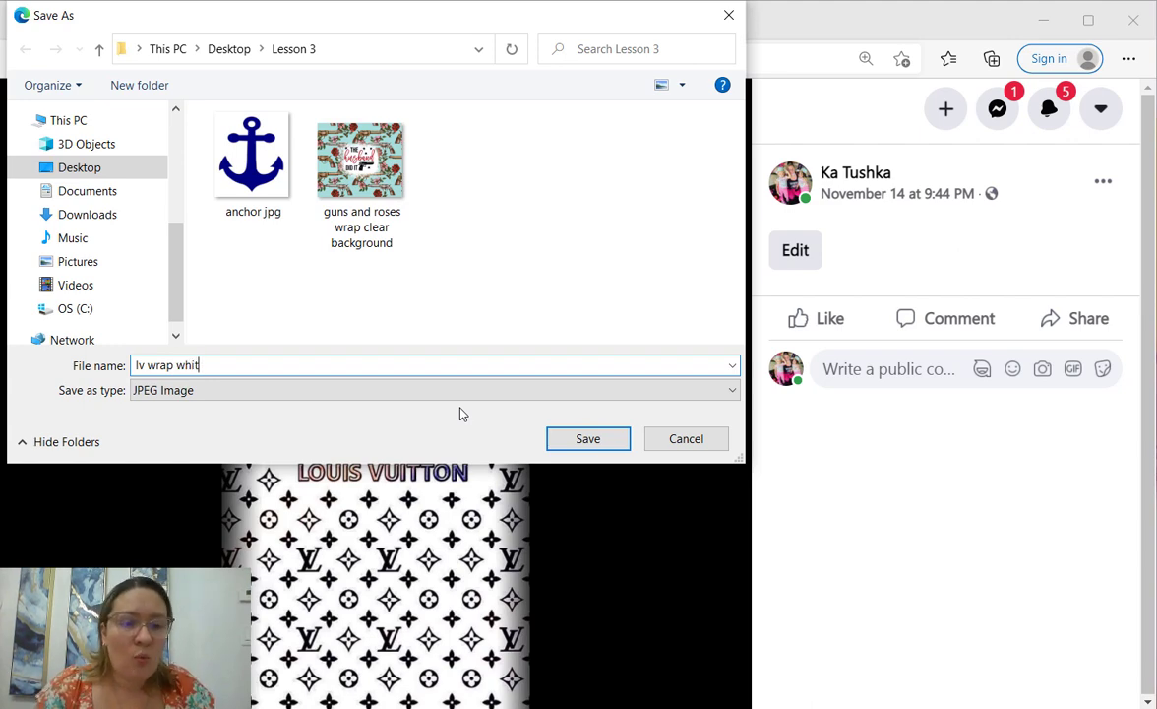
key("Return")
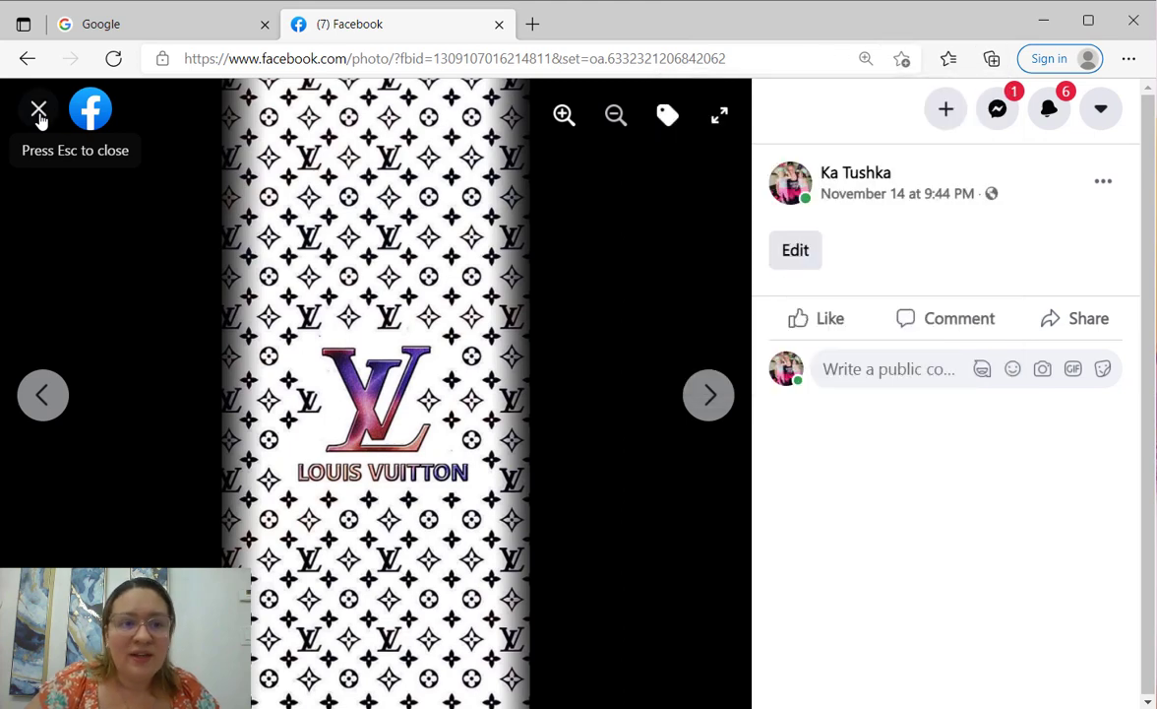
left_click(38, 111)
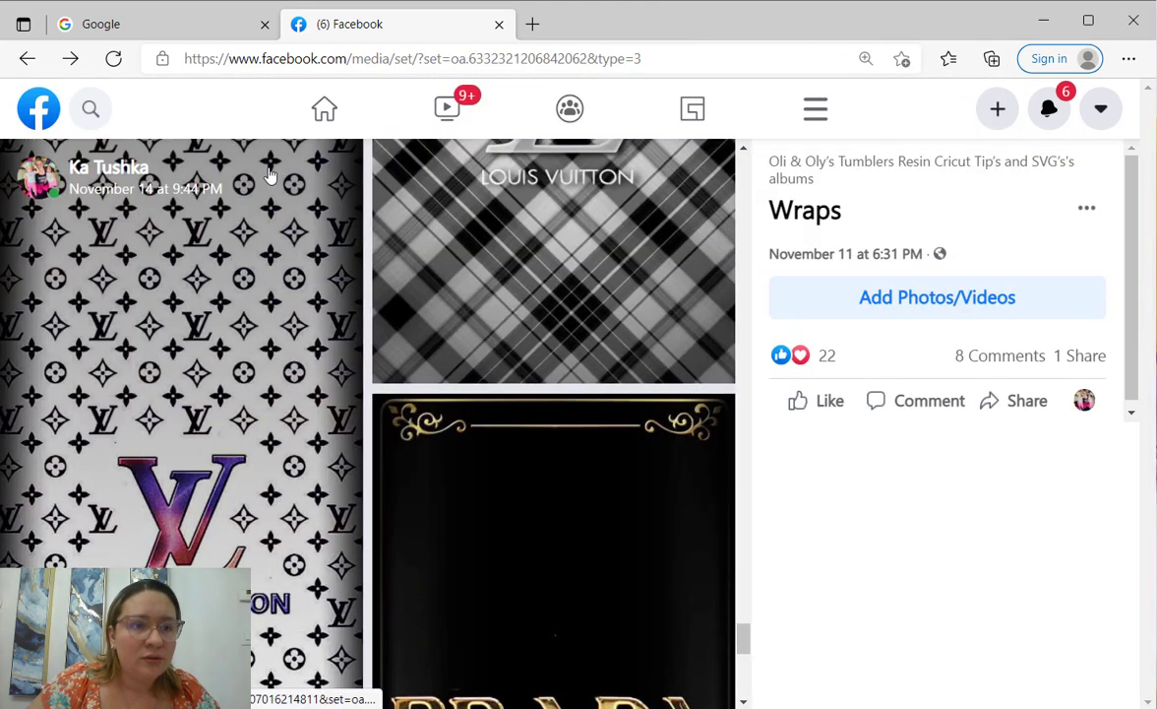
Return to the group's album list, open the Sunflowers album and view the "Jesus loves me" sunflower image.
left_click(27, 60)
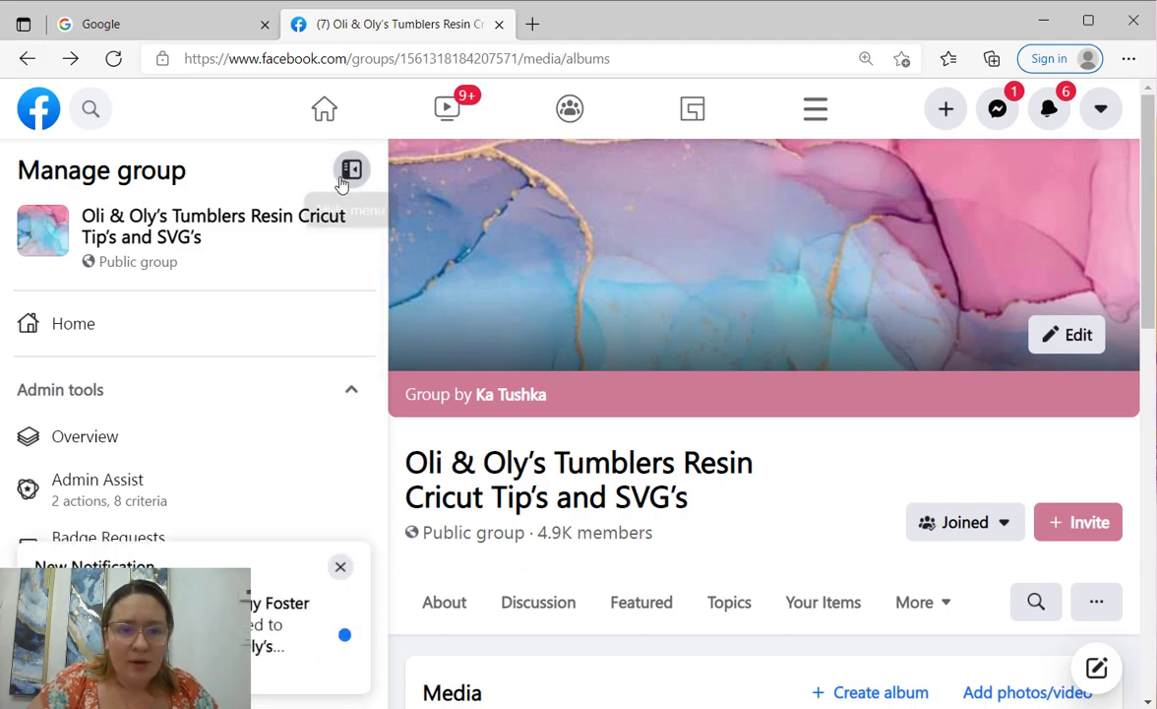
left_click(341, 184)
scroll(444, 354, "down", 8)
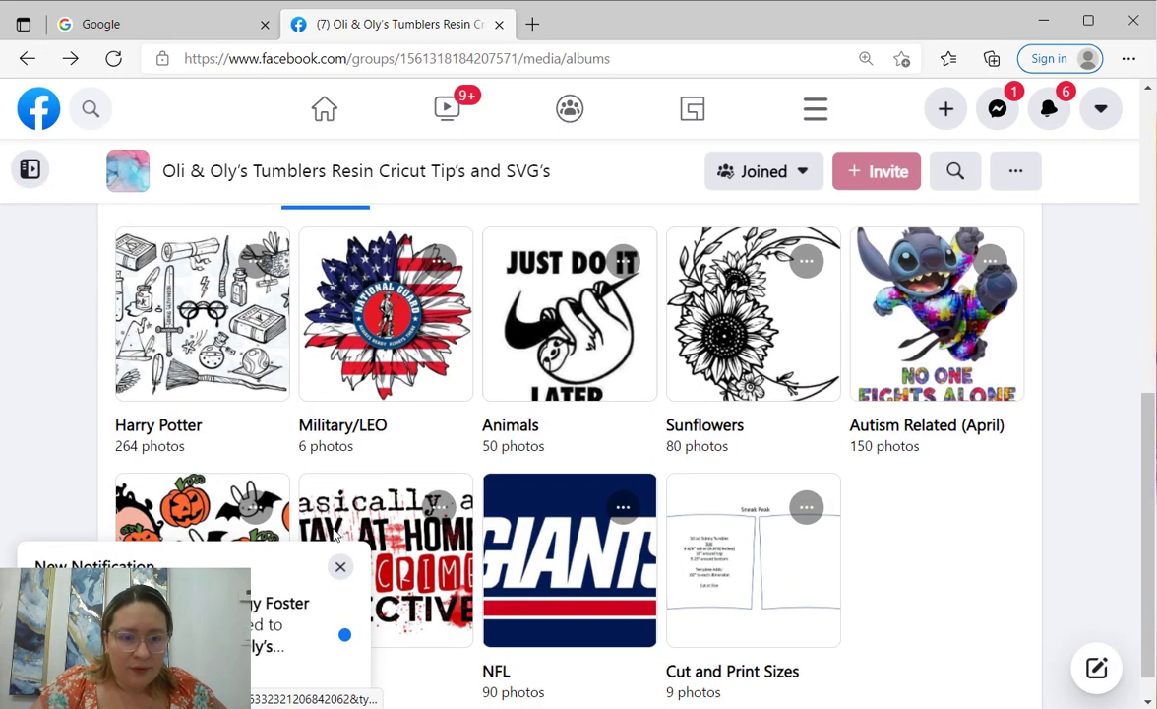
left_click(340, 568)
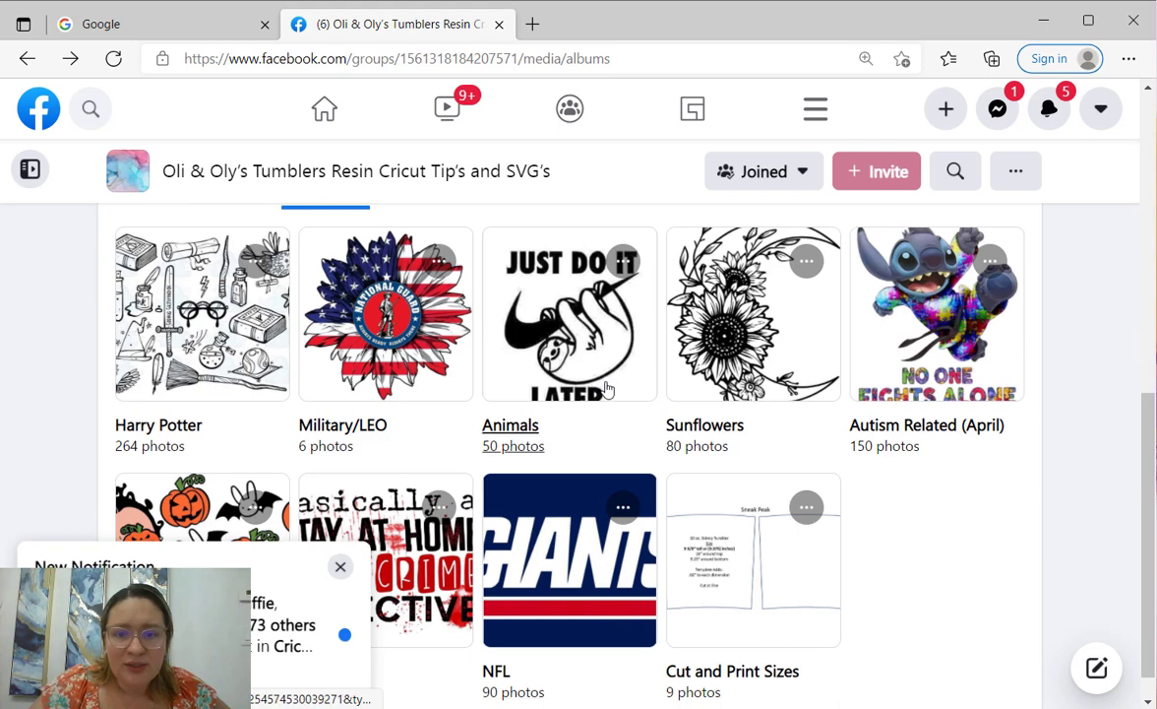
left_click(737, 334)
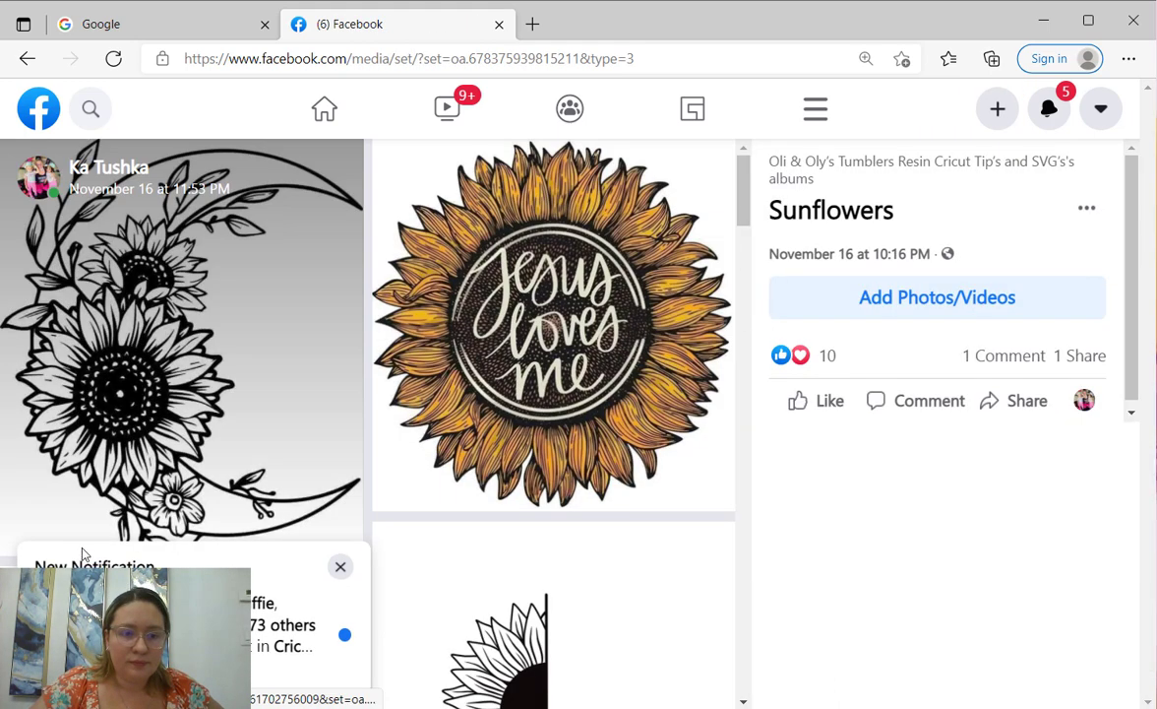
left_click(341, 567)
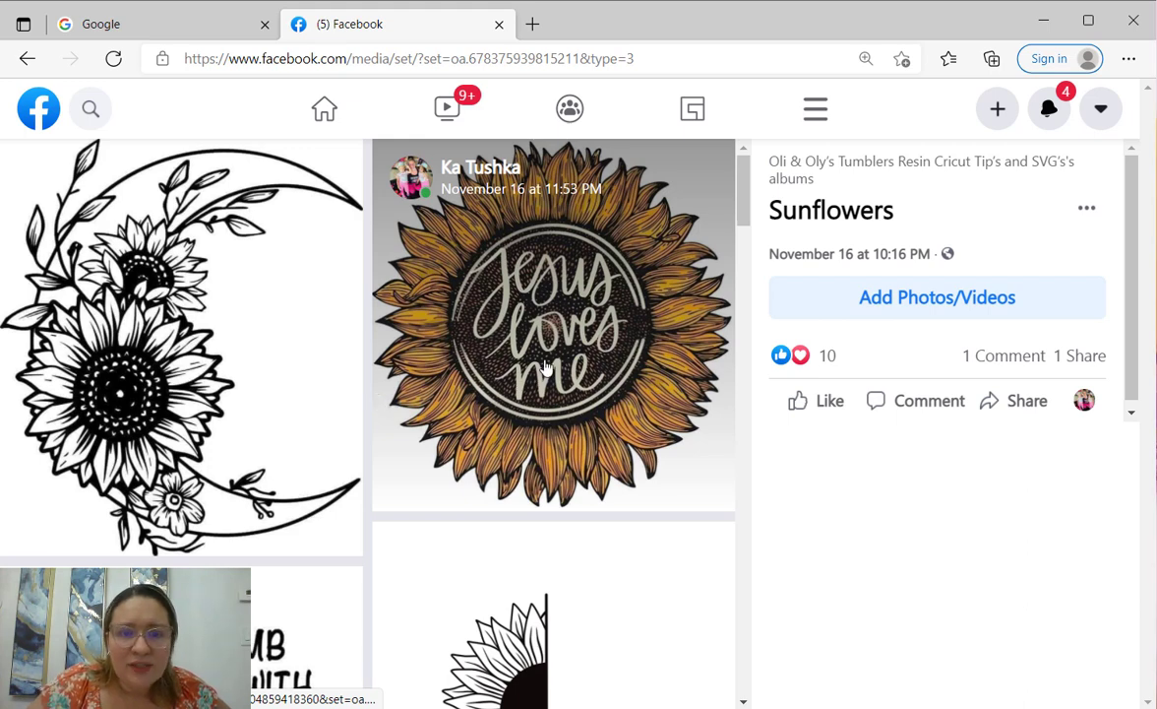
left_click(545, 366)
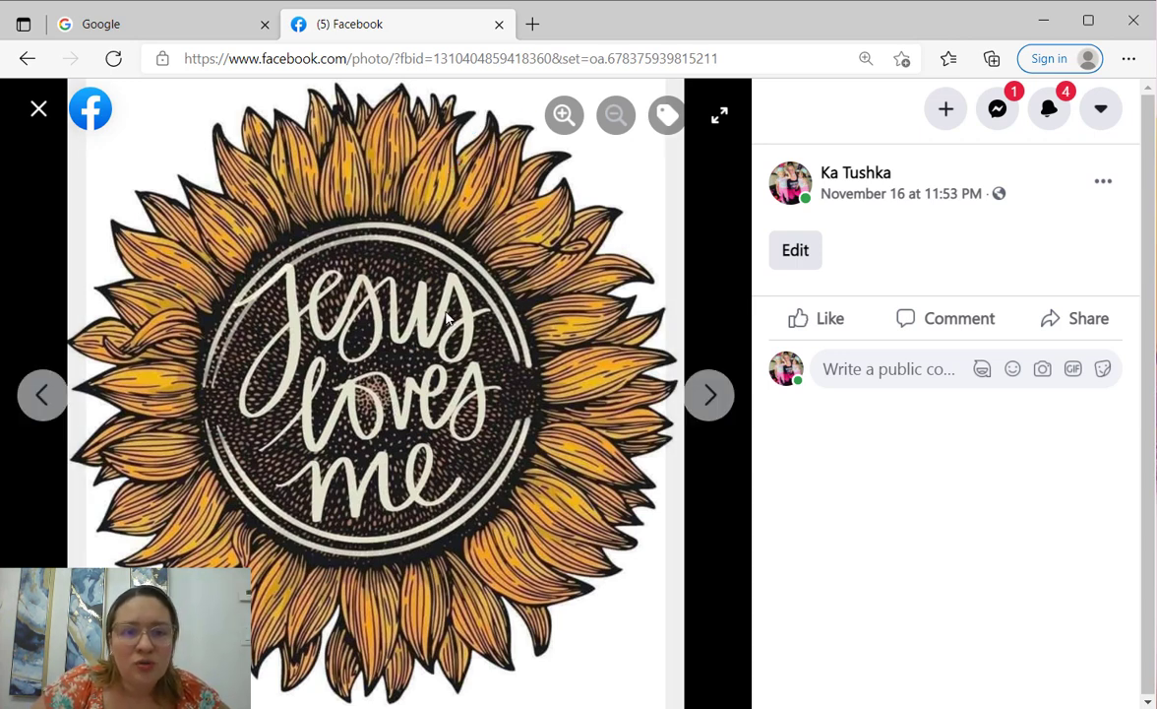
Save the sunflower image as a JPEG named "sunflower vinyl print" in the Lesson 3 folder, and close the photo.
right_click(393, 345)
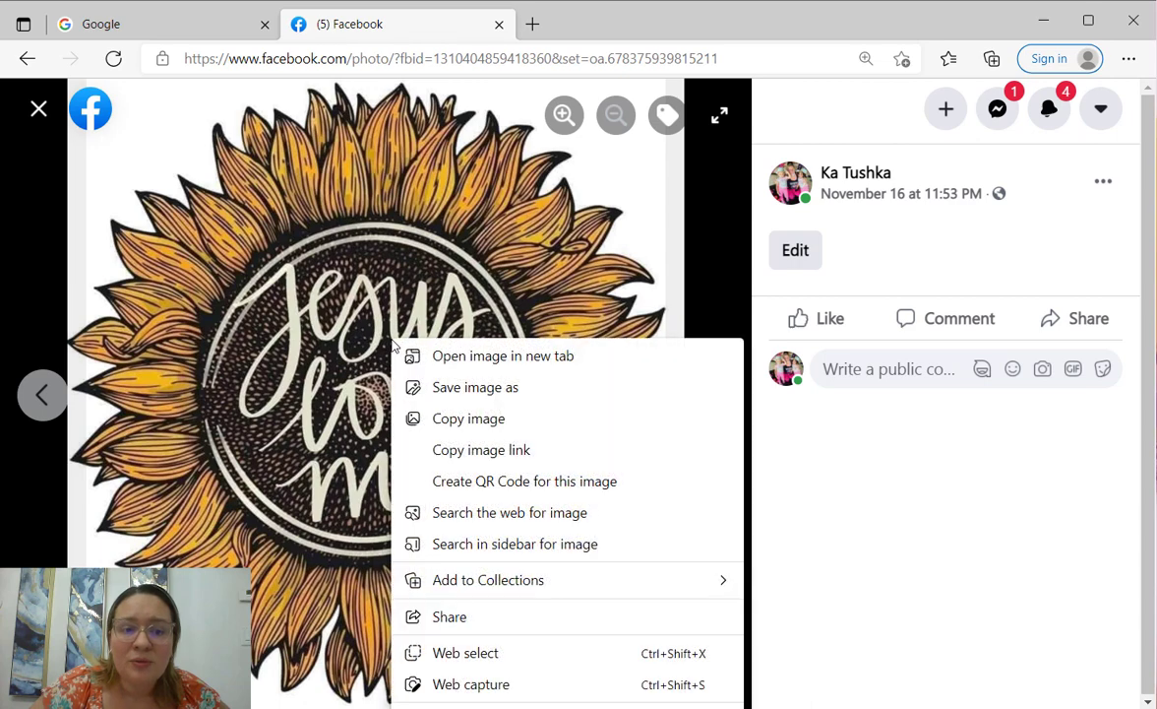
left_click(473, 389)
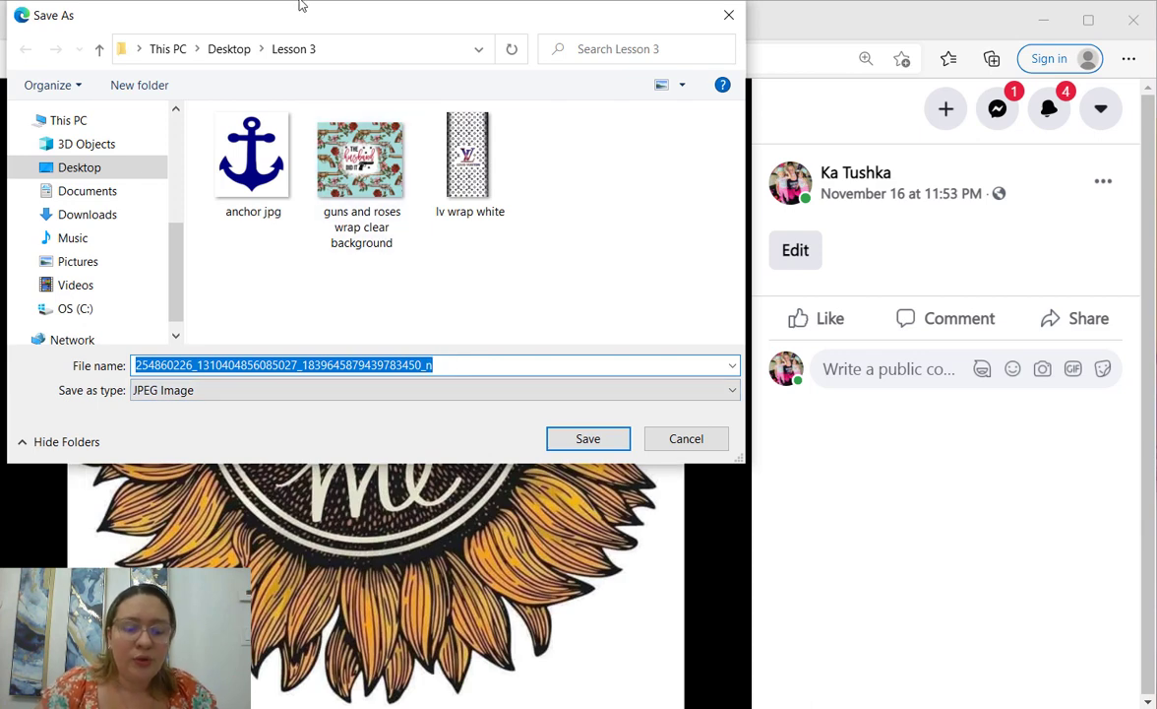
type("sunflower vinyl print")
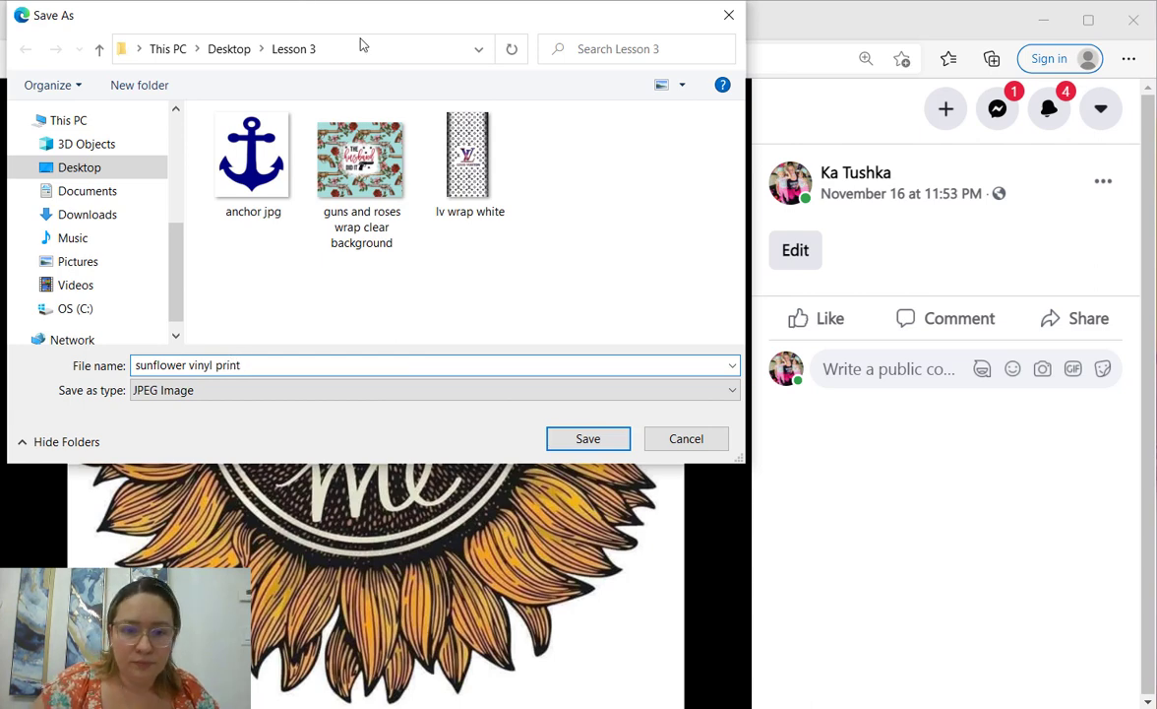
left_click(586, 439)
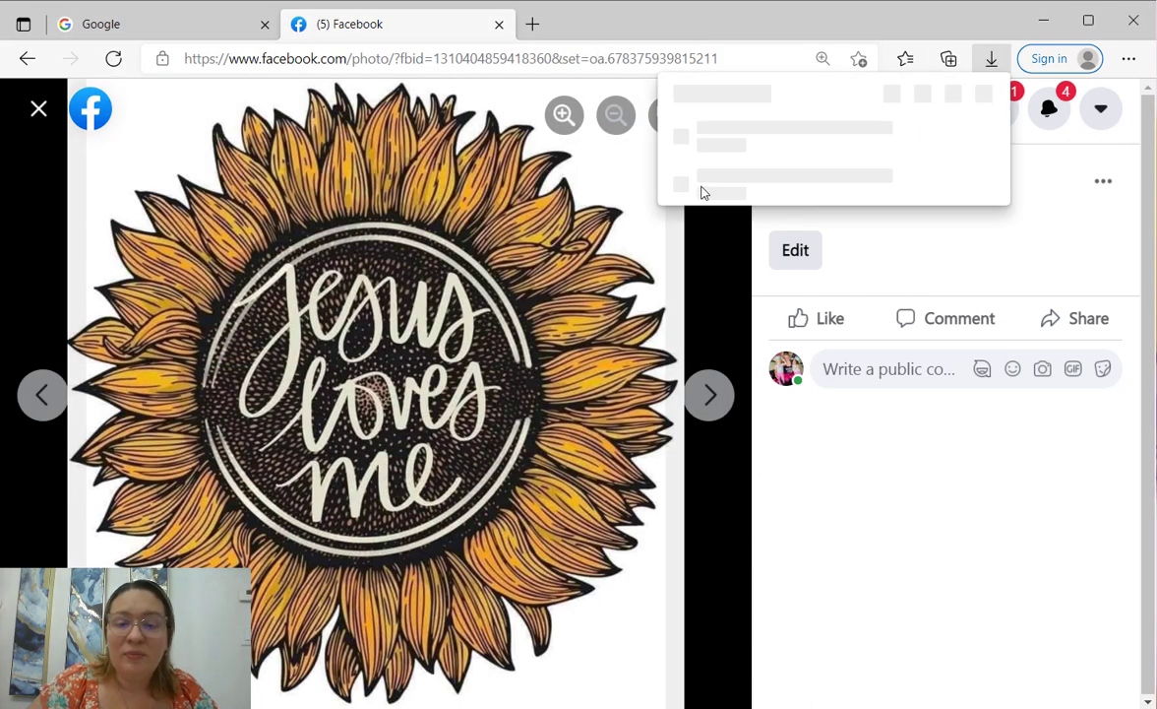
left_click(37, 112)
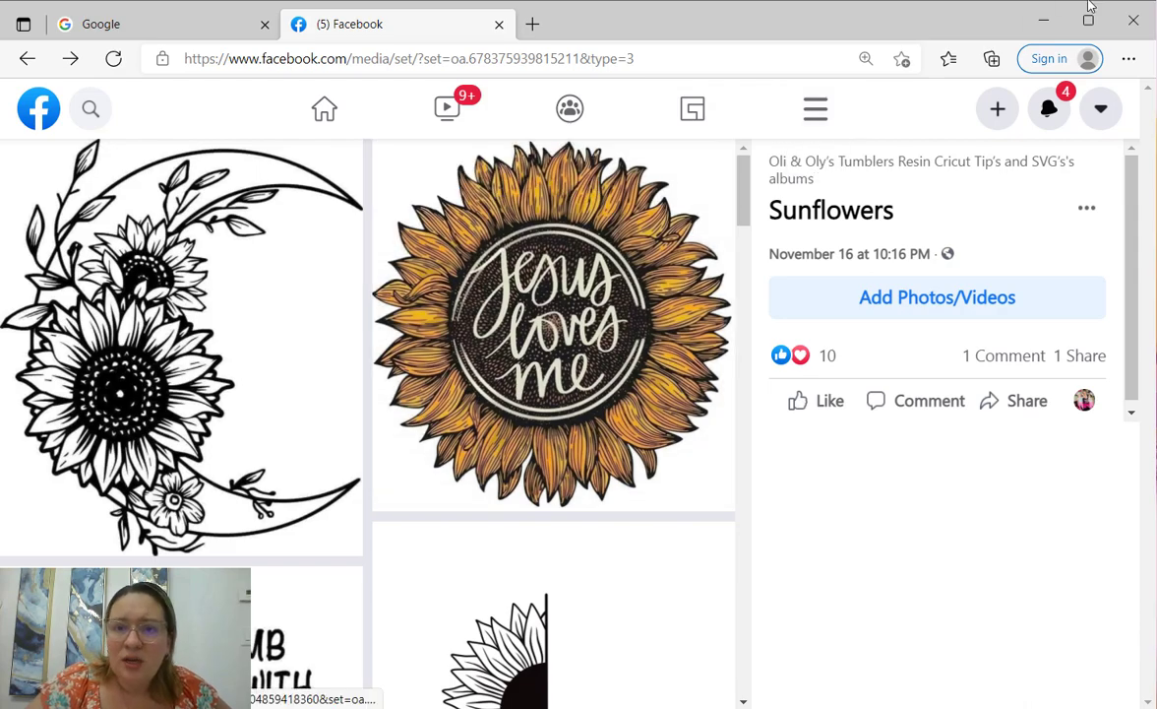
Minimize the browser and open the Lesson 3 folder from the desktop in a maximized window.
left_click(1044, 24)
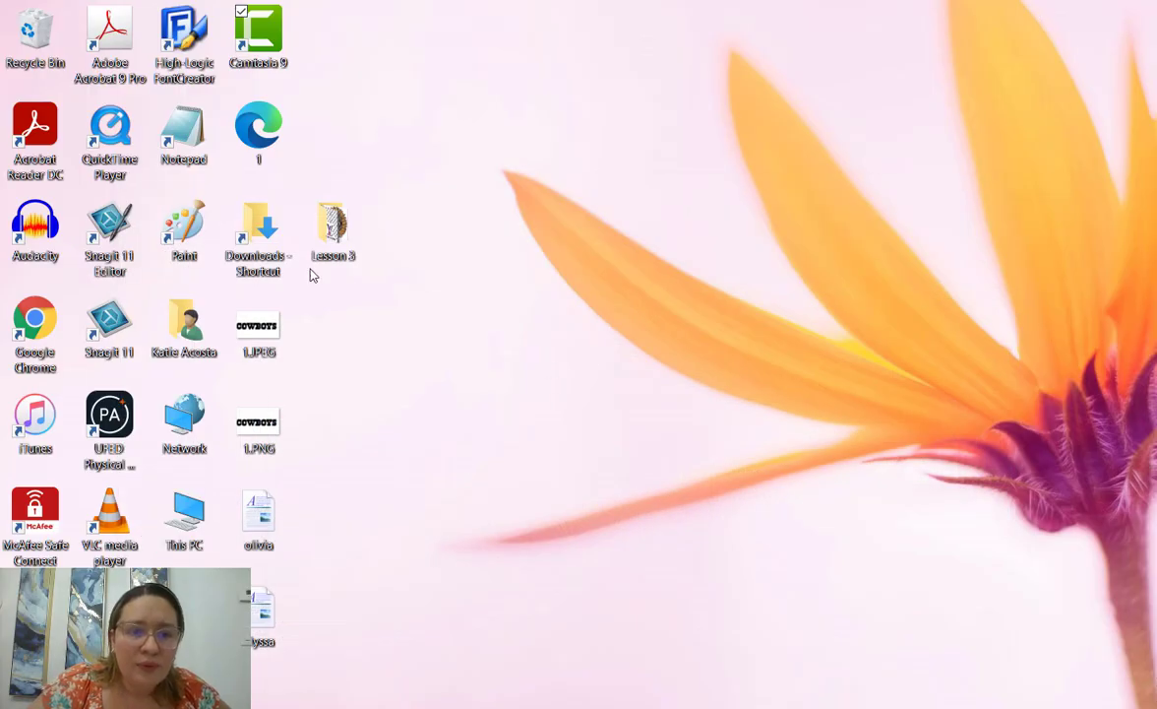
double_click(335, 258)
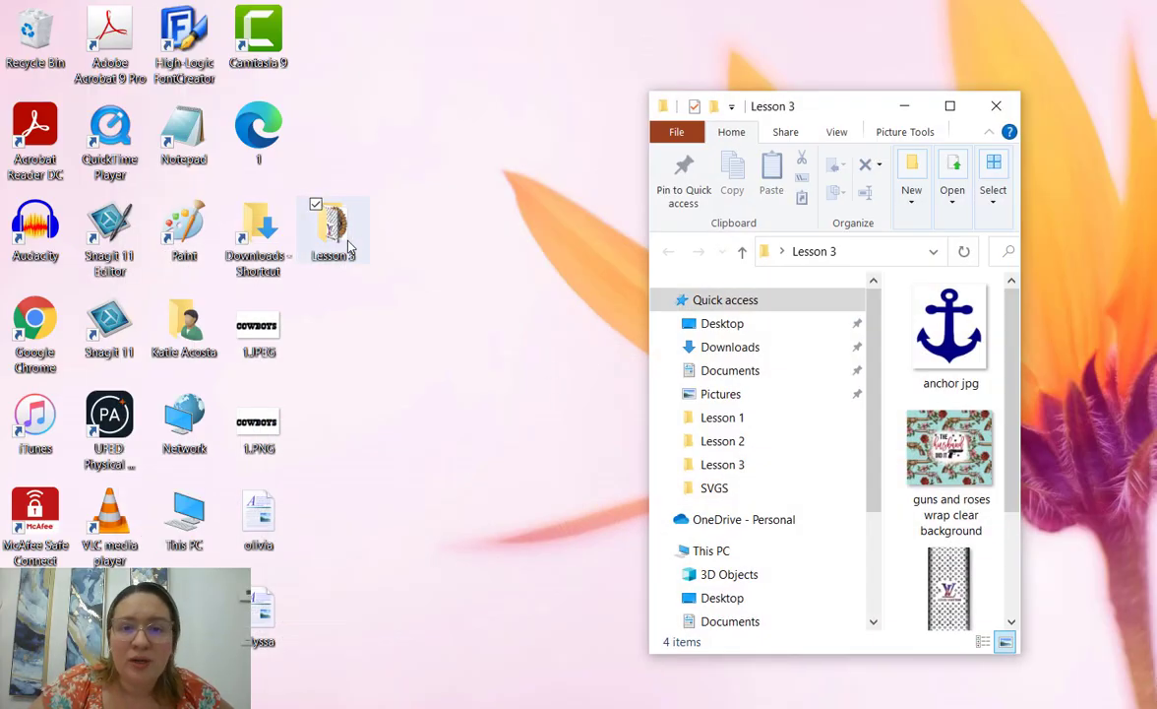
double_click(835, 108)
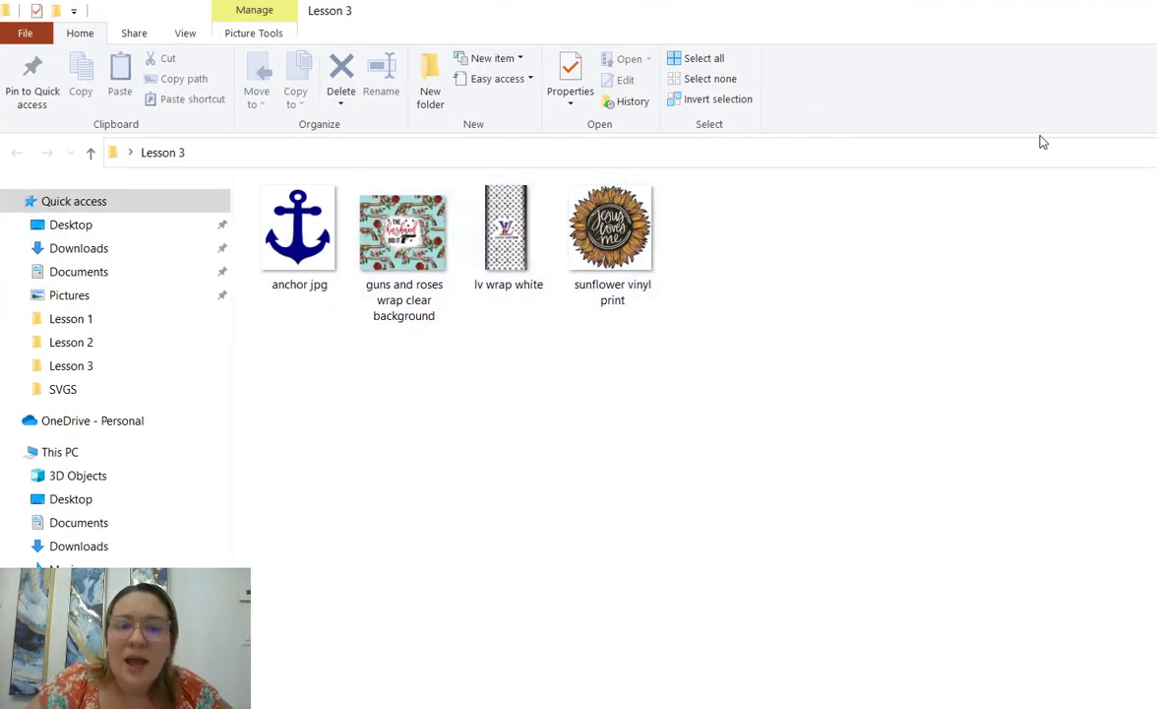
Check the file type of the "sunflower vinyl print" image in its file properties, and close them.
left_click(605, 266)
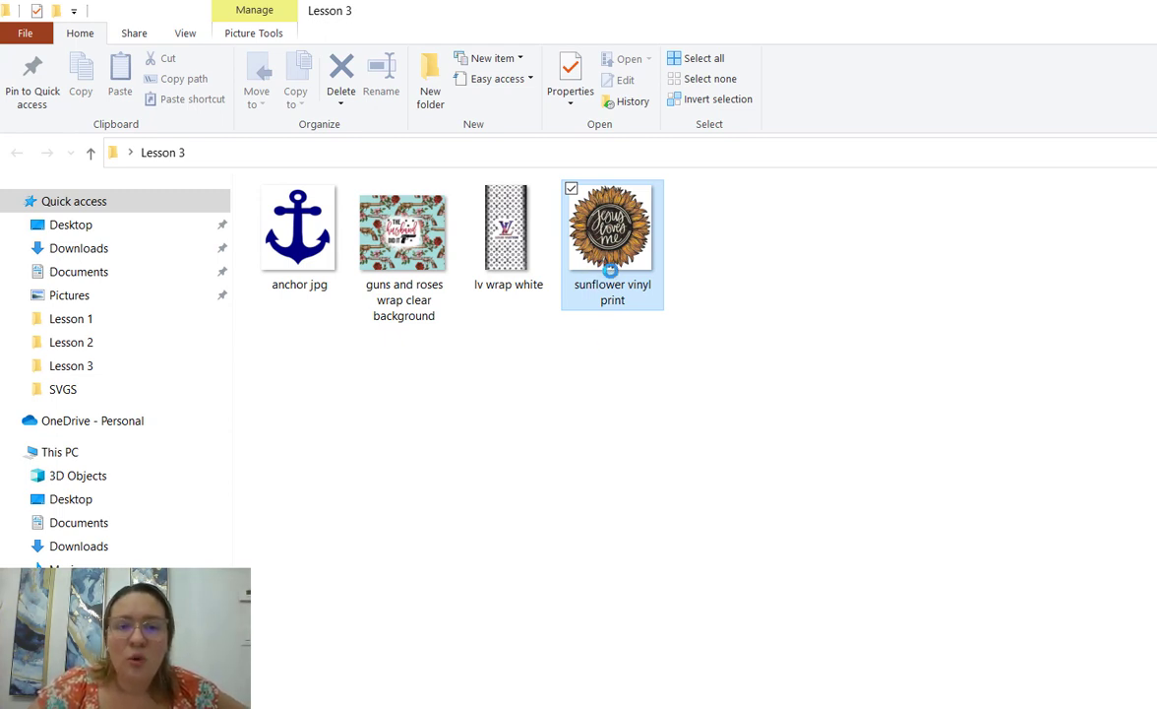
right_click(612, 270)
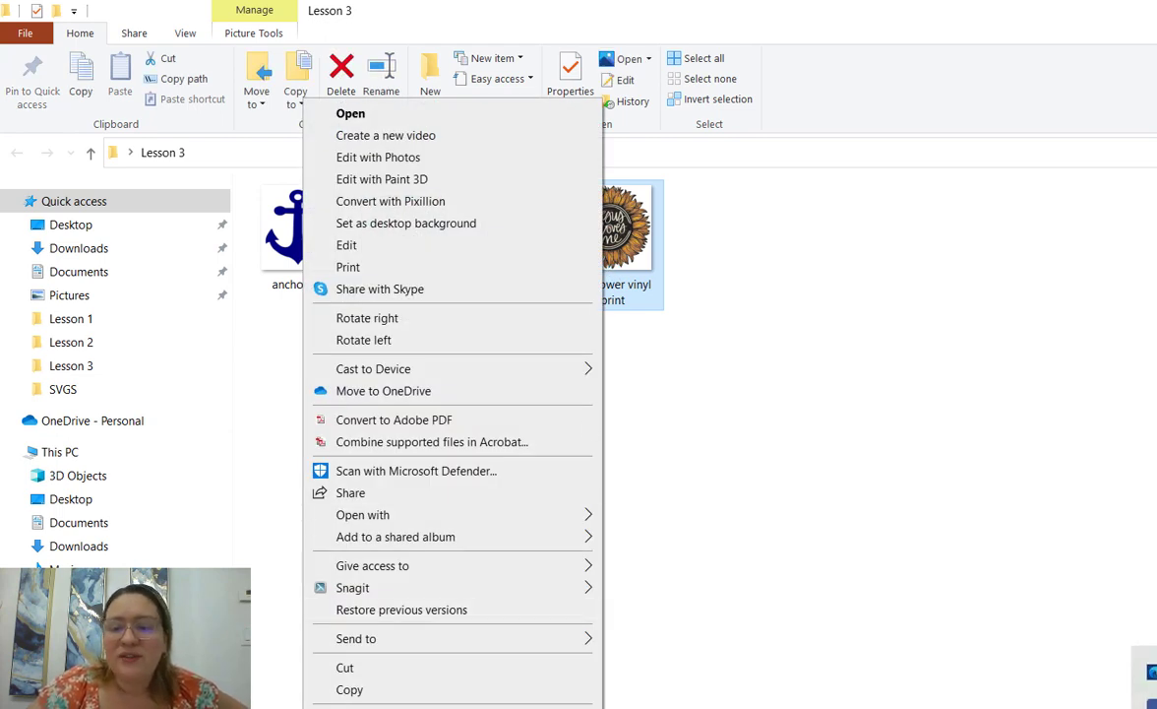
key("Escape")
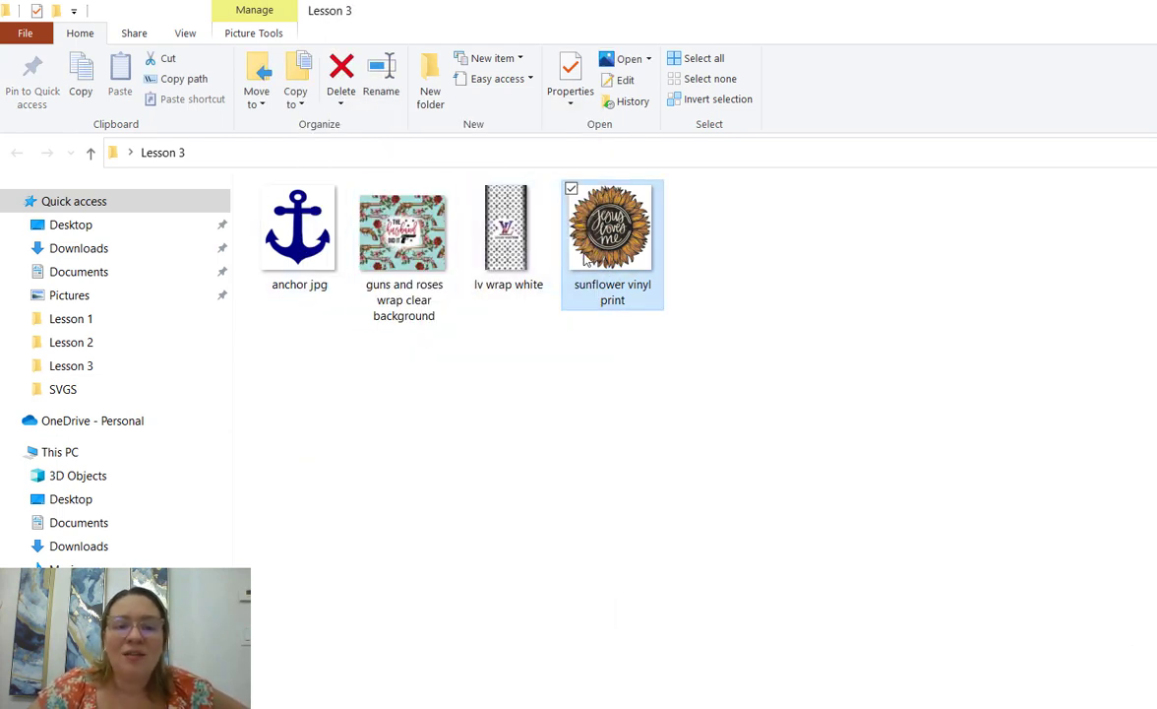
right_click(591, 271)
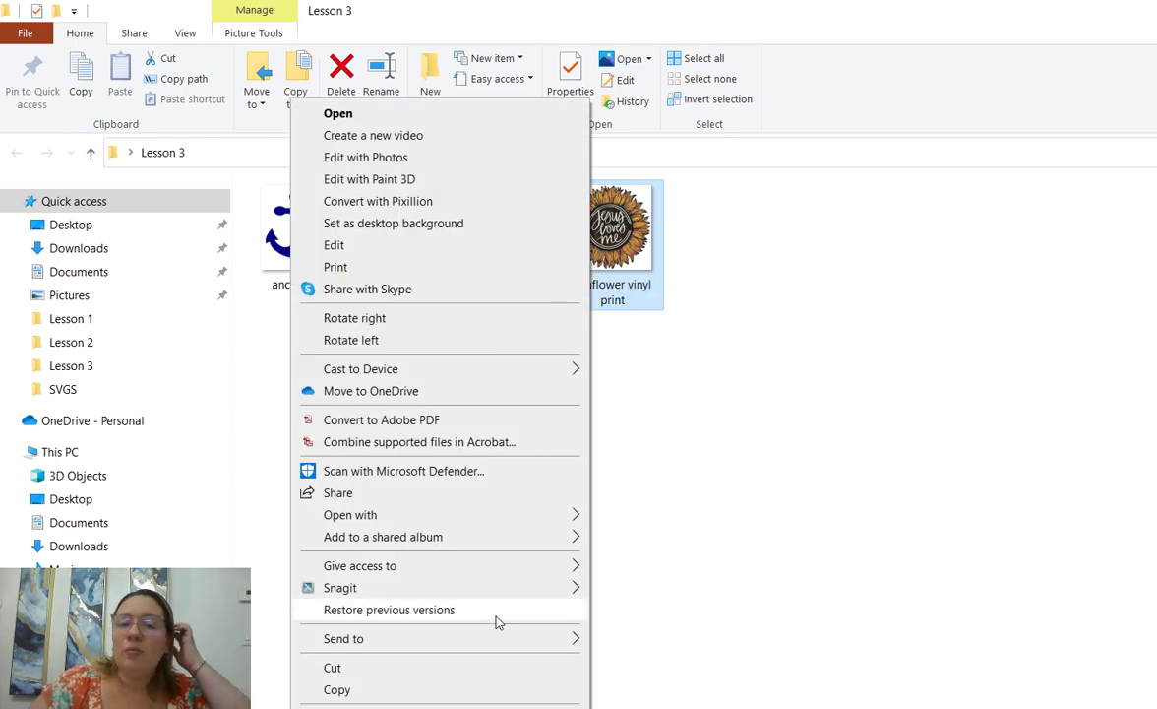
left_click(638, 297)
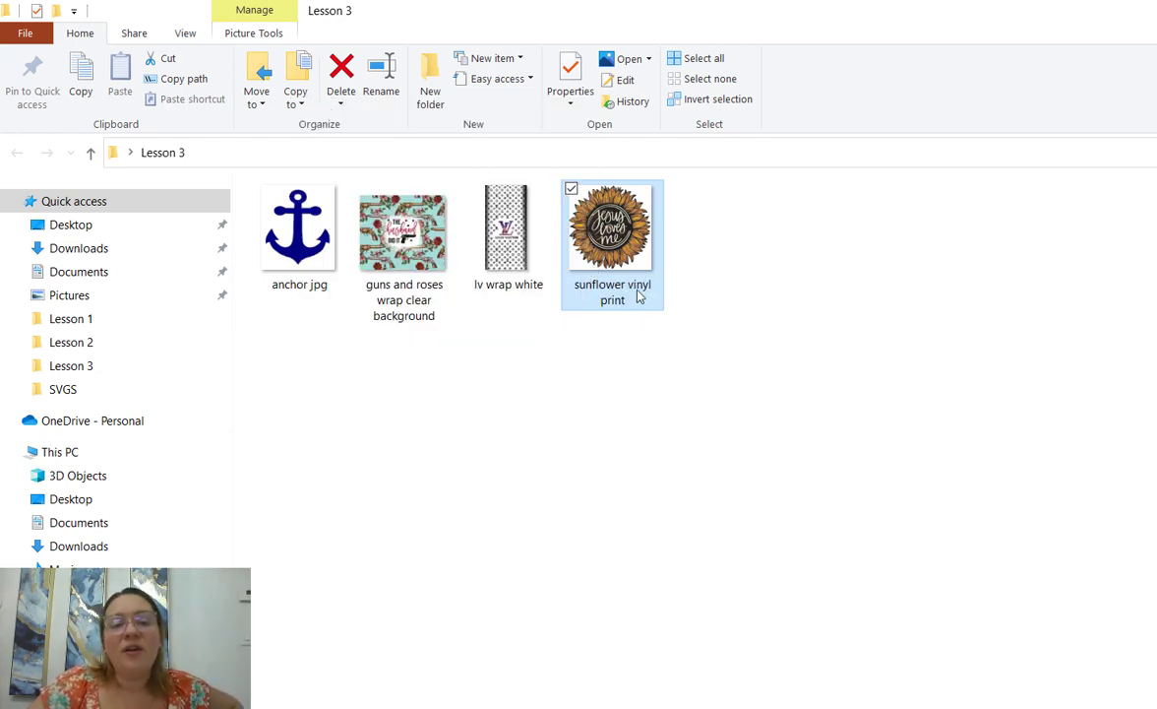
right_click(603, 234)
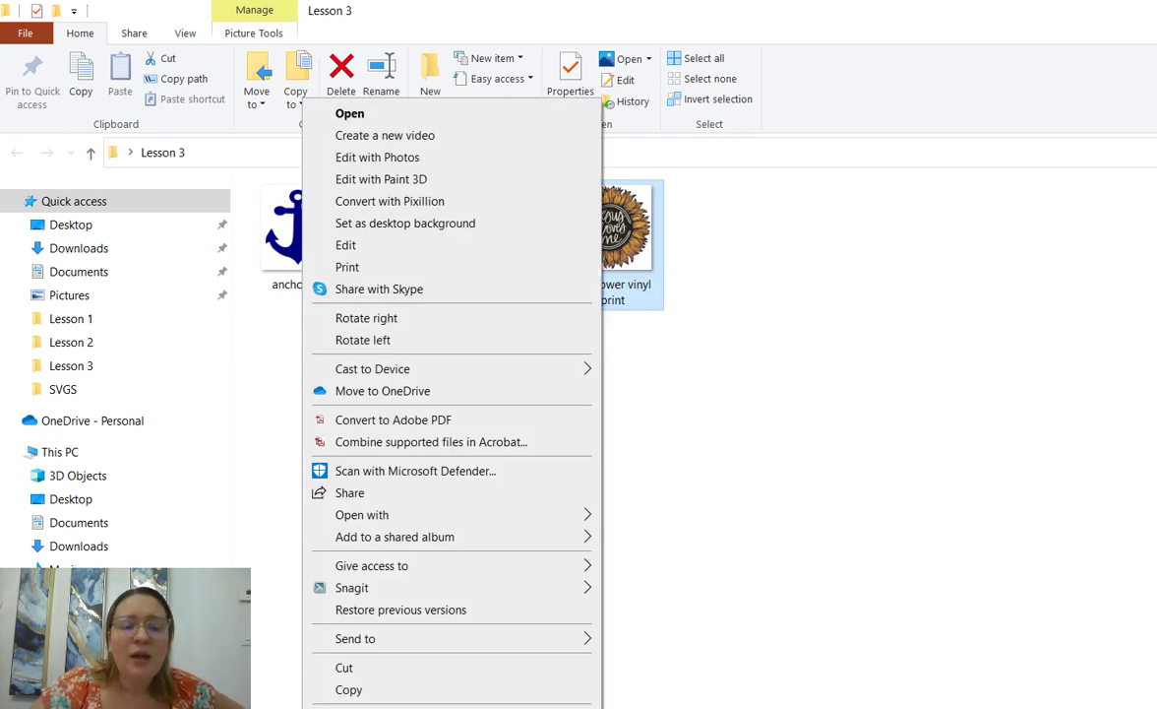
left_click(354, 708)
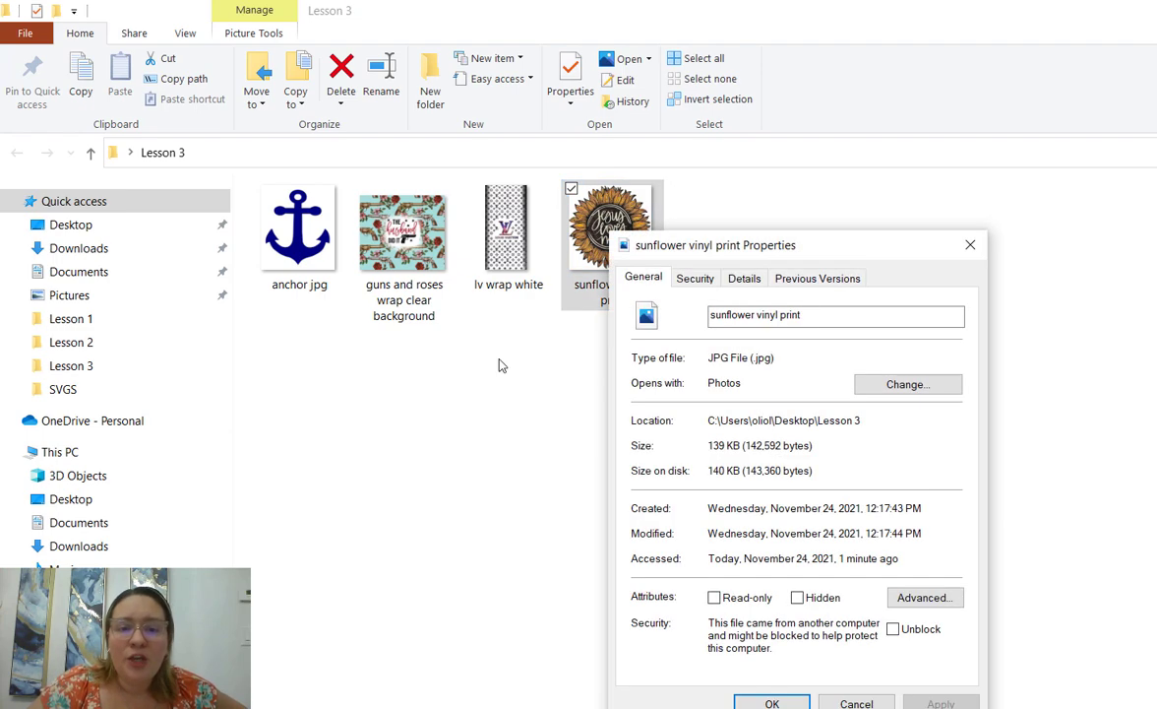
left_click_drag(744, 248, 727, 87)
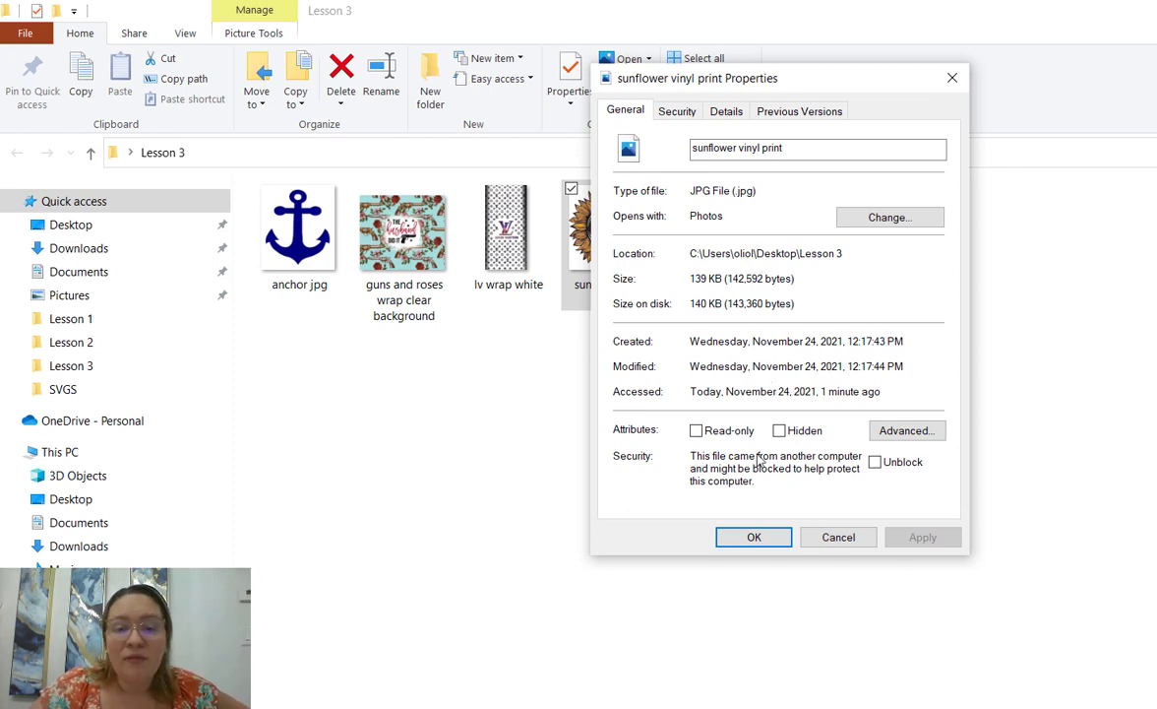
left_click(750, 536)
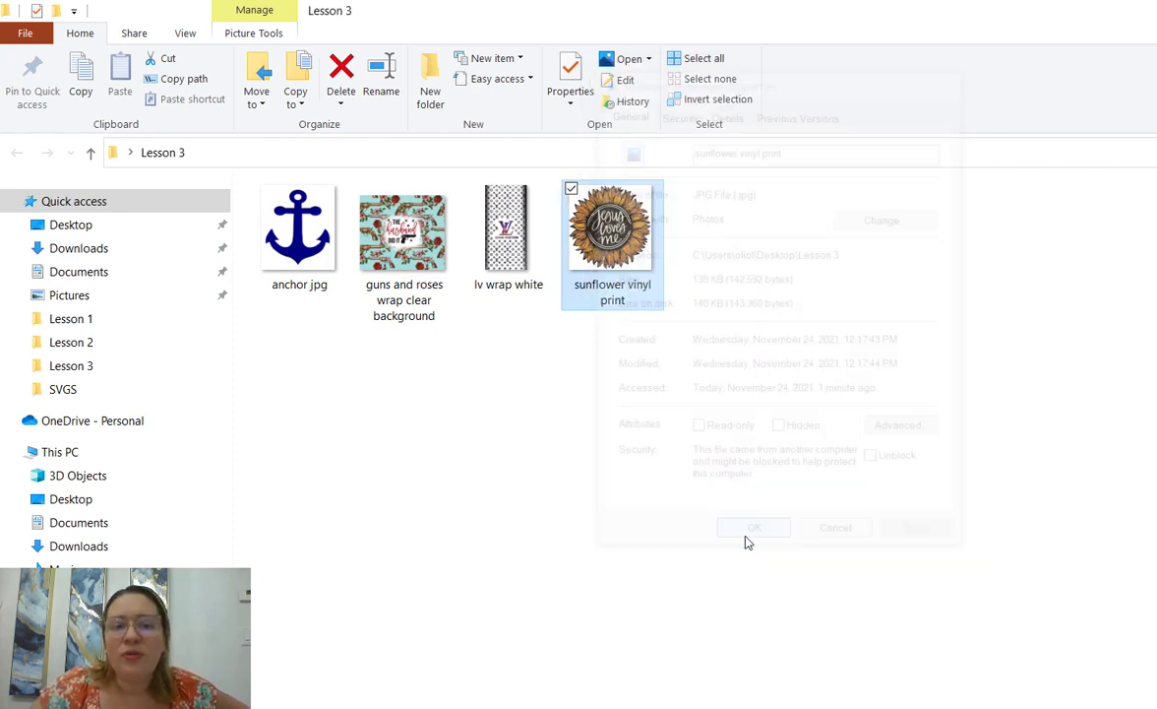
Deselect the sunflower file and select the "anchor jpg" image in the Lesson 3 folder.
left_click(647, 342)
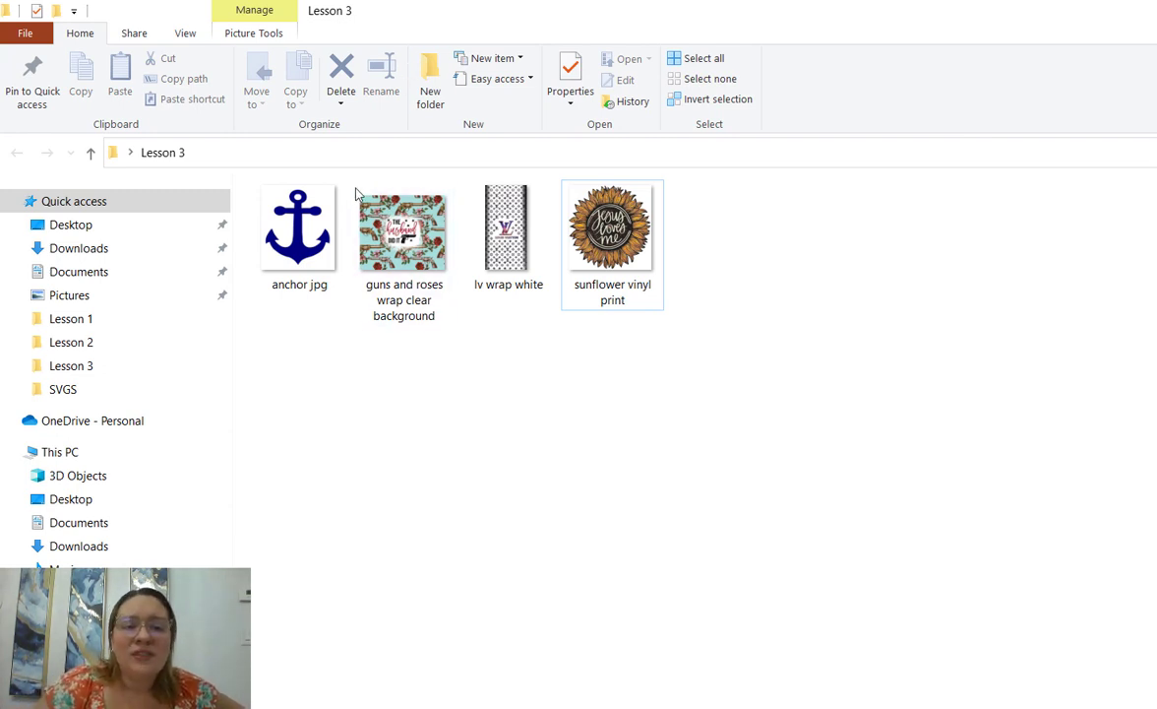
left_click(315, 264)
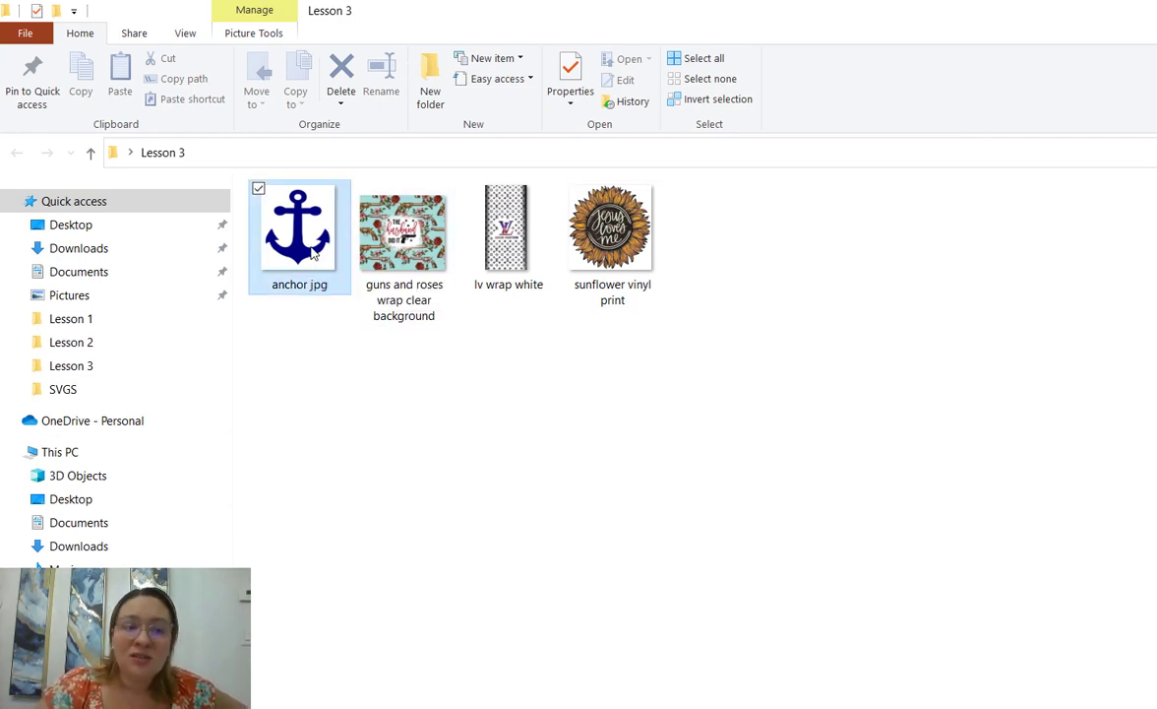
mouse_move(294, 202)
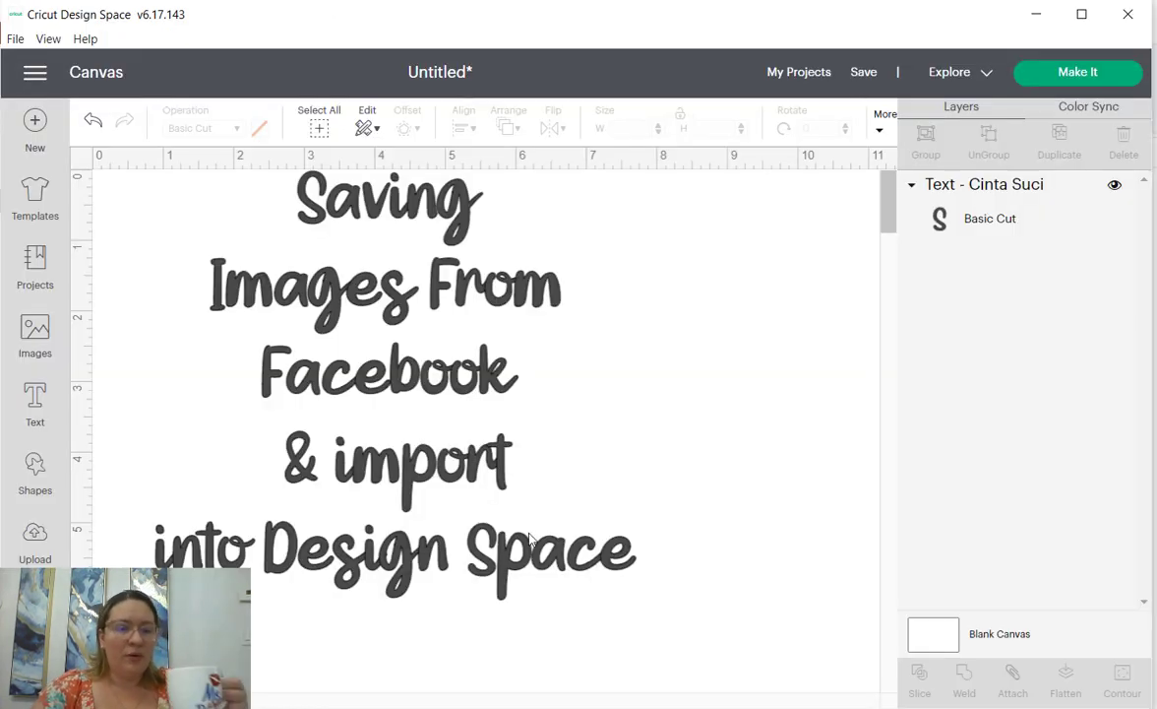
Switch to Cricut Design Space, delete the title text from the canvas, and go to the image upload page.
left_click(398, 386)
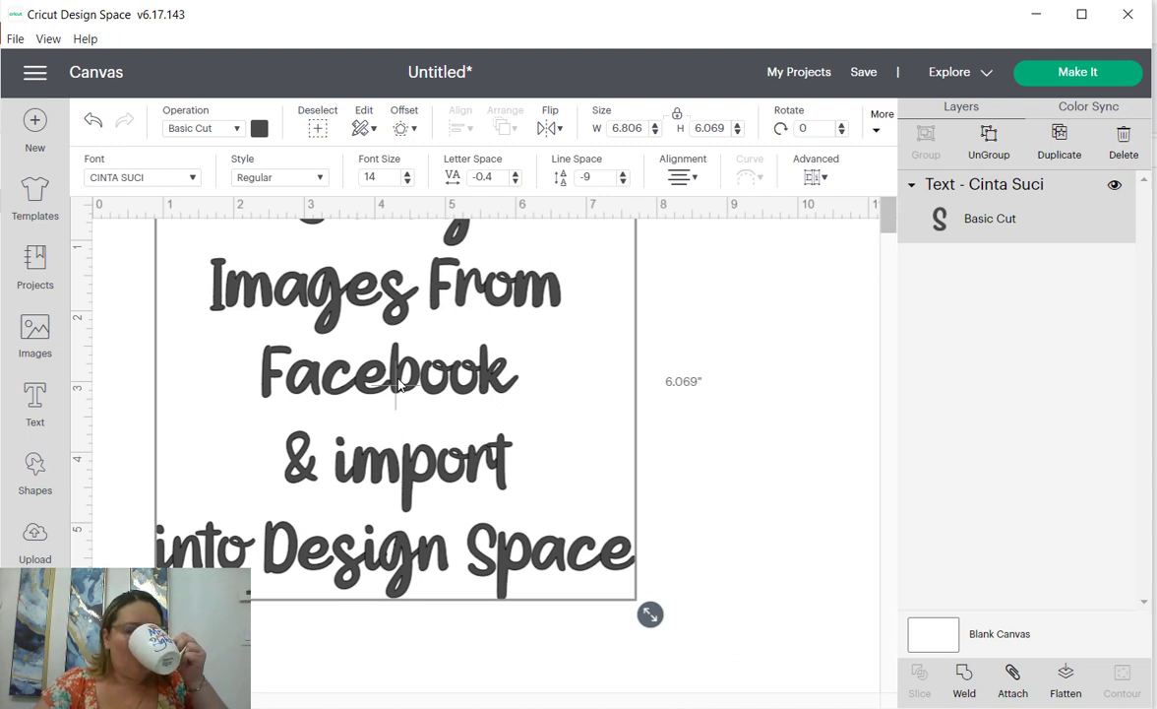
key("Delete")
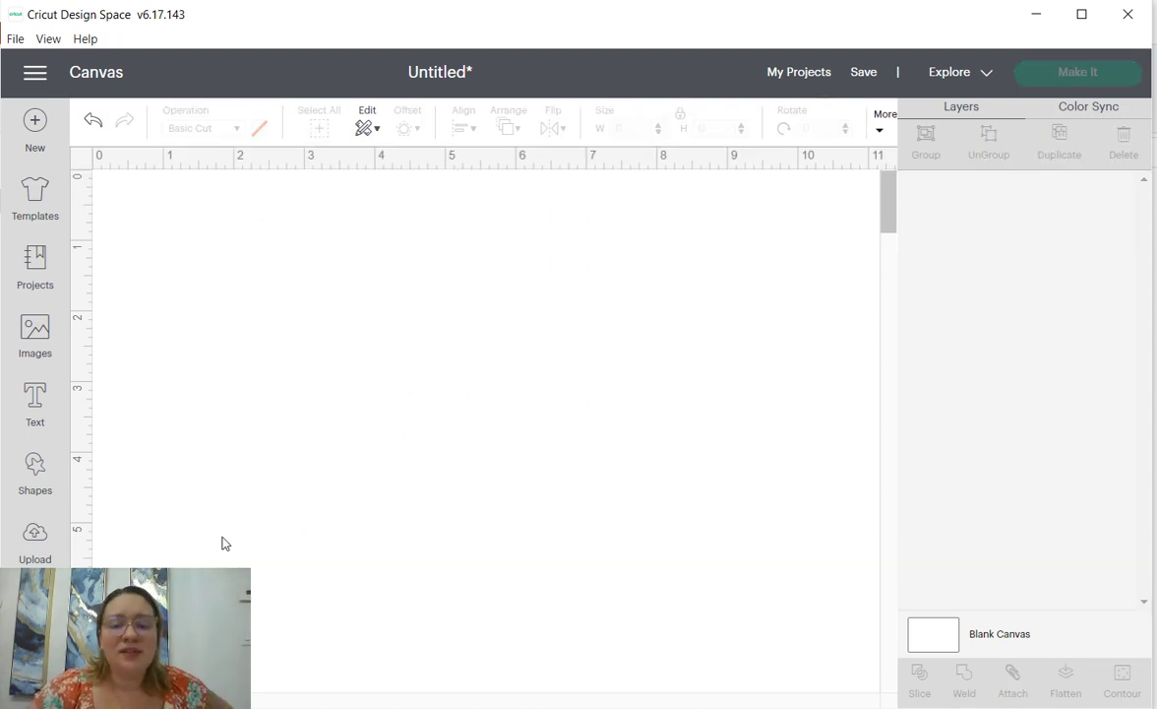
left_click(37, 536)
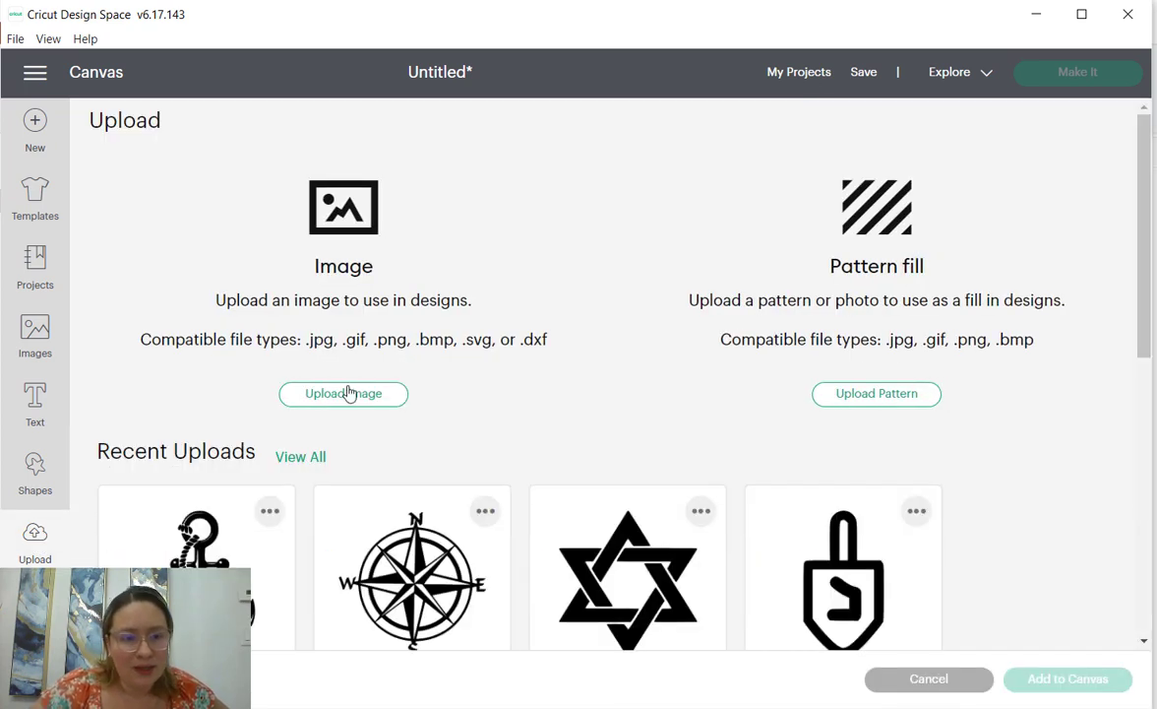
scroll(364, 384, "down", 1)
scroll(366, 382, "down", 2)
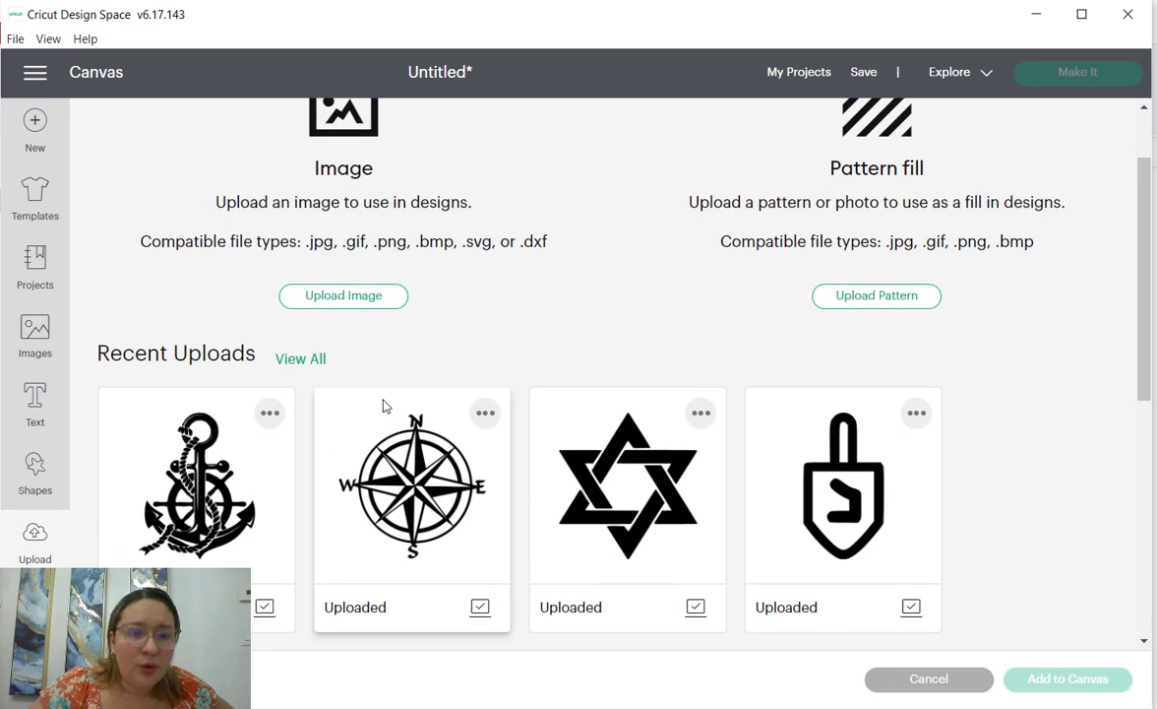
scroll(343, 325, "up", 3)
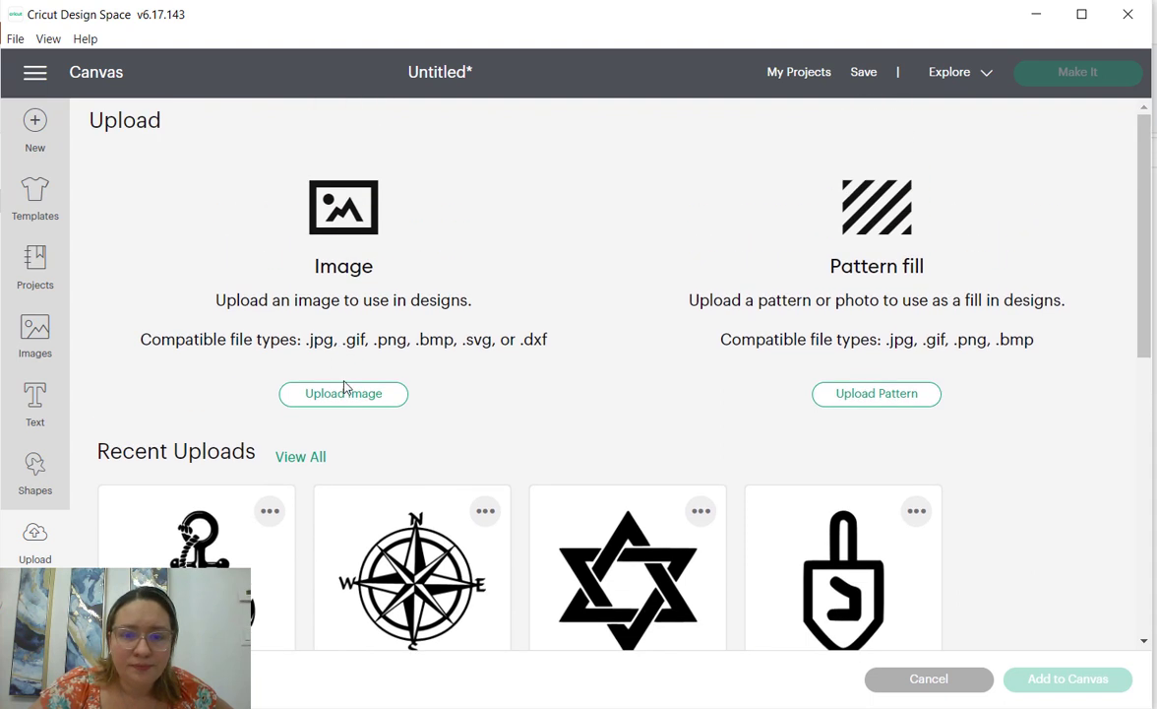
Start an image upload and load "sunflower vinyl print" from the Lesson 3 folder on the desktop.
left_click(344, 391)
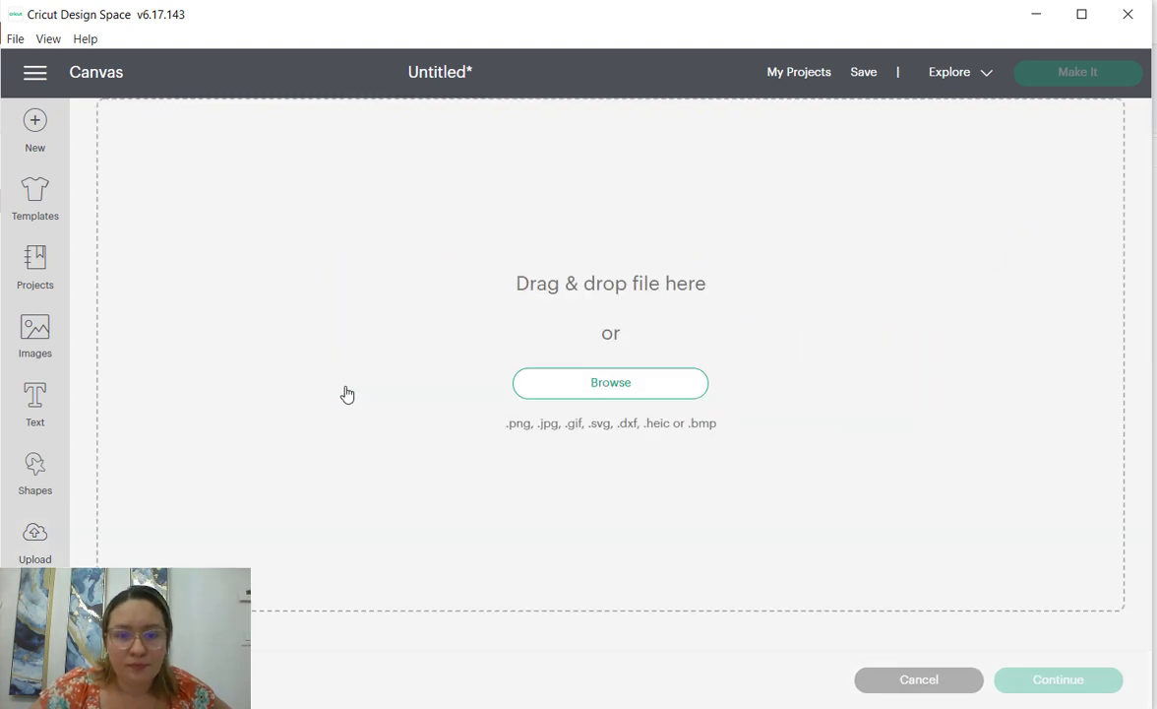
left_click(659, 397)
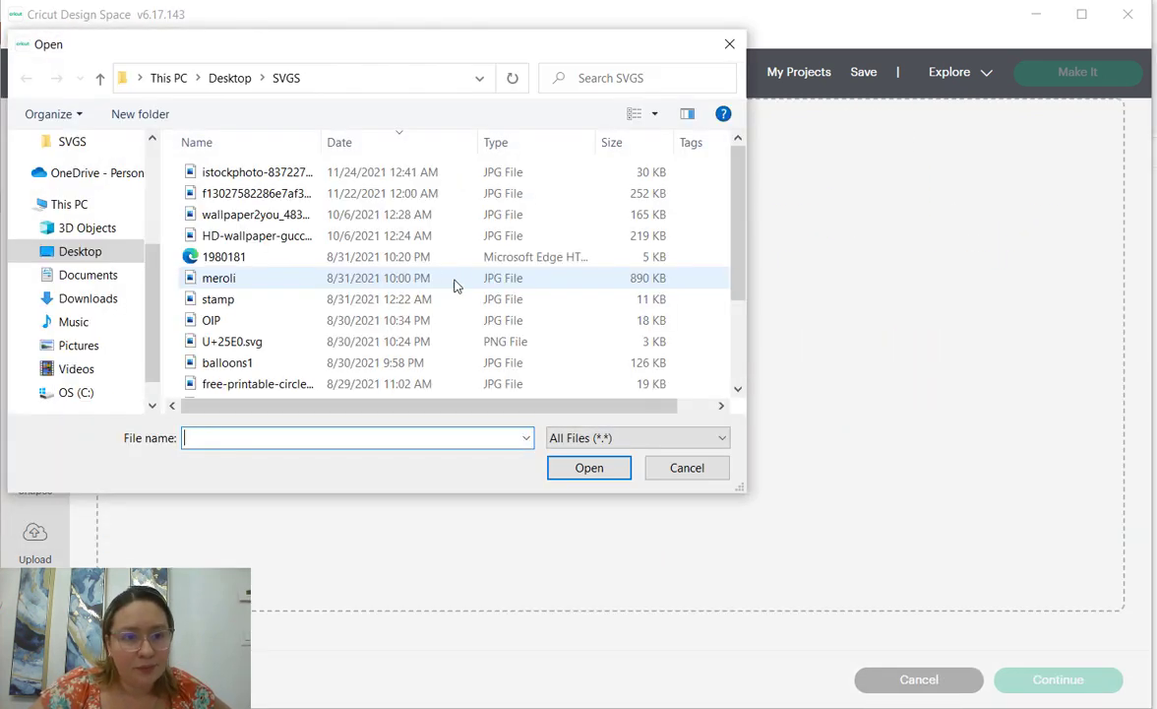
left_click(239, 80)
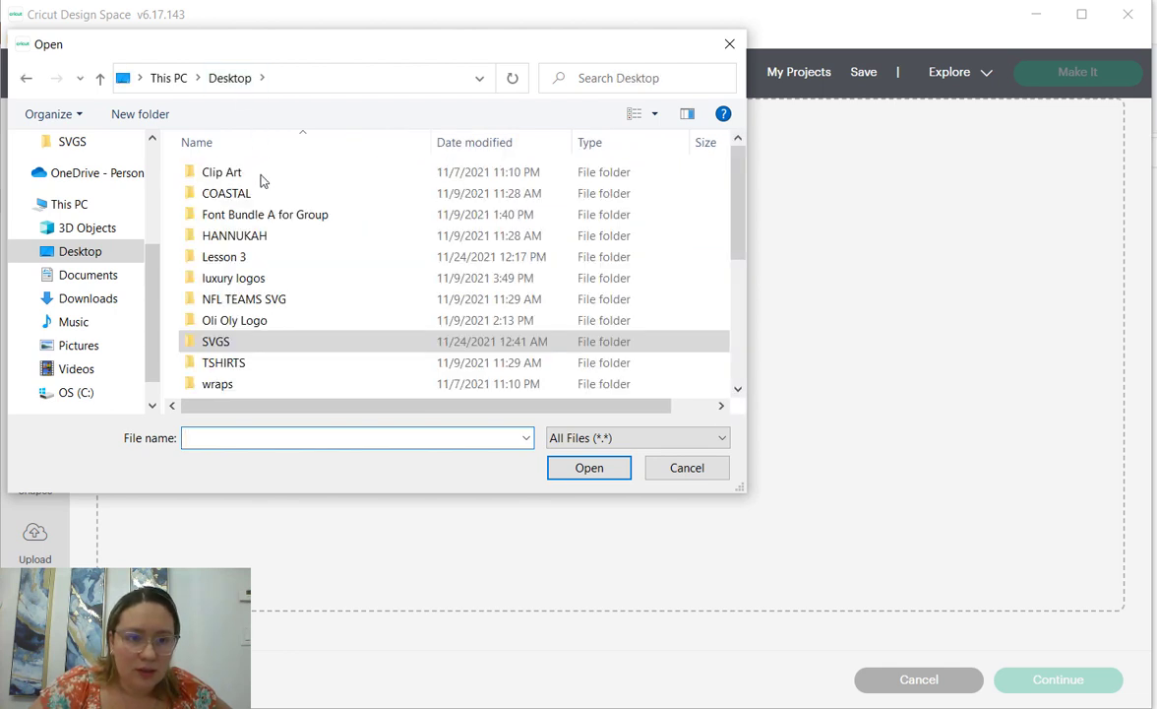
double_click(226, 258)
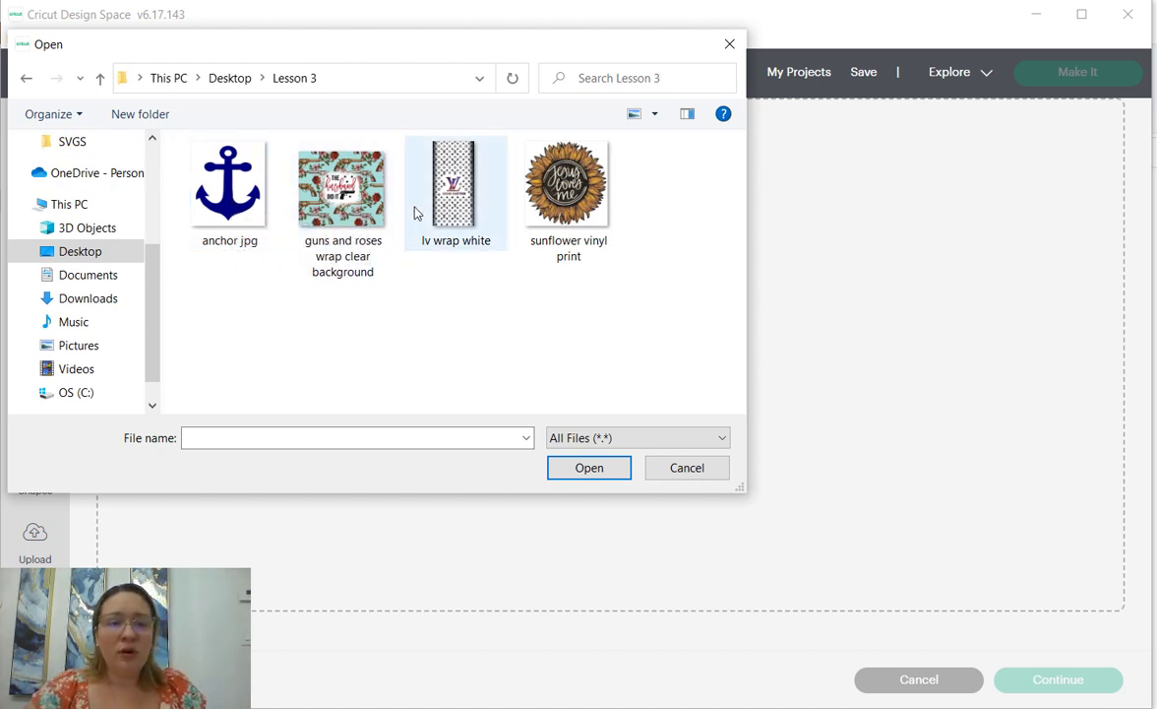
left_click(566, 192)
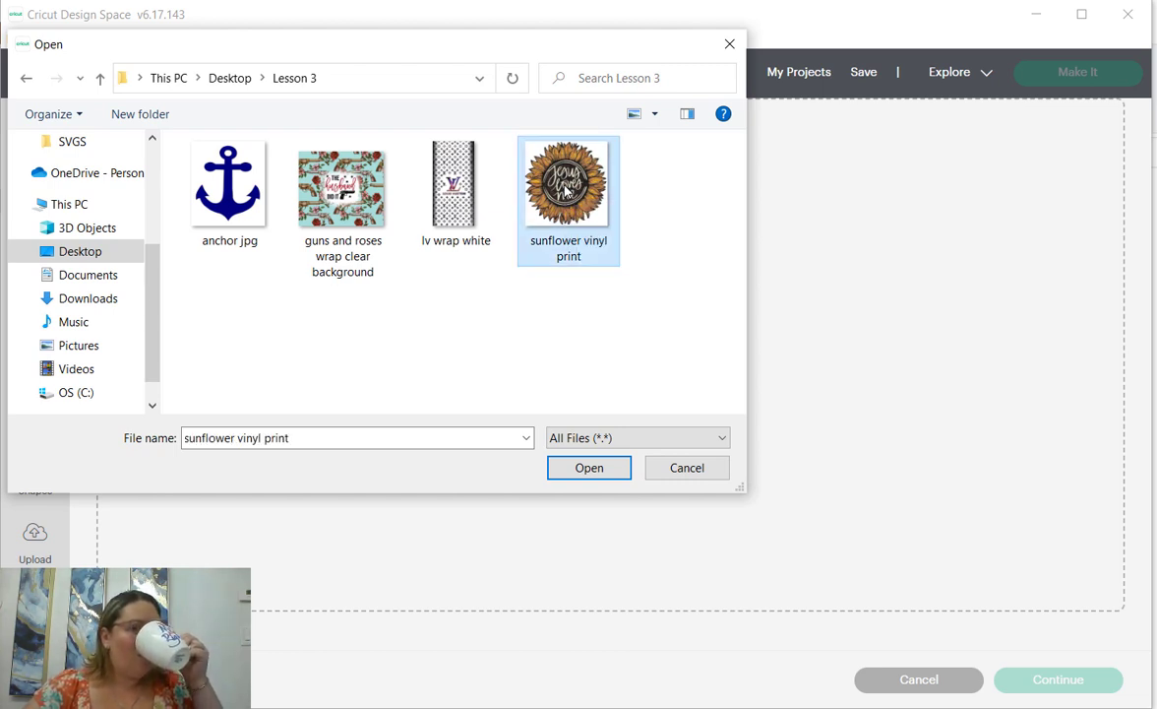
left_click(588, 471)
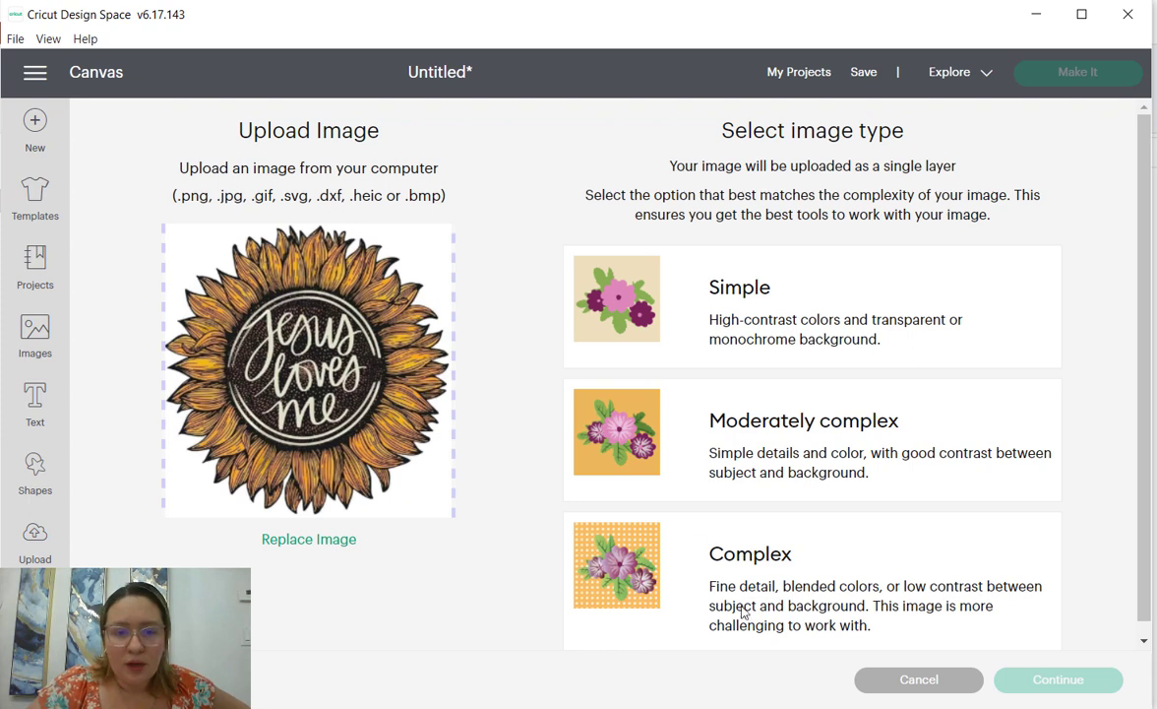
Set the sunflower's image type to Moderately complex and continue to the background remover.
left_click(764, 439)
left_click(778, 542)
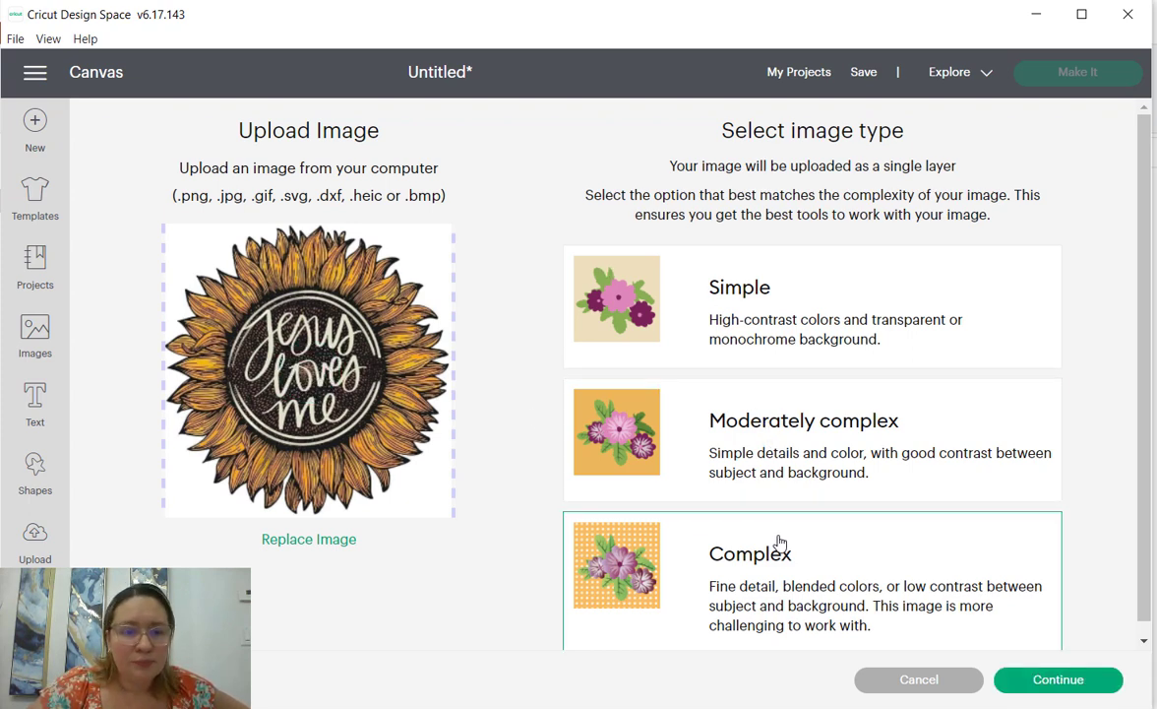
left_click(764, 434)
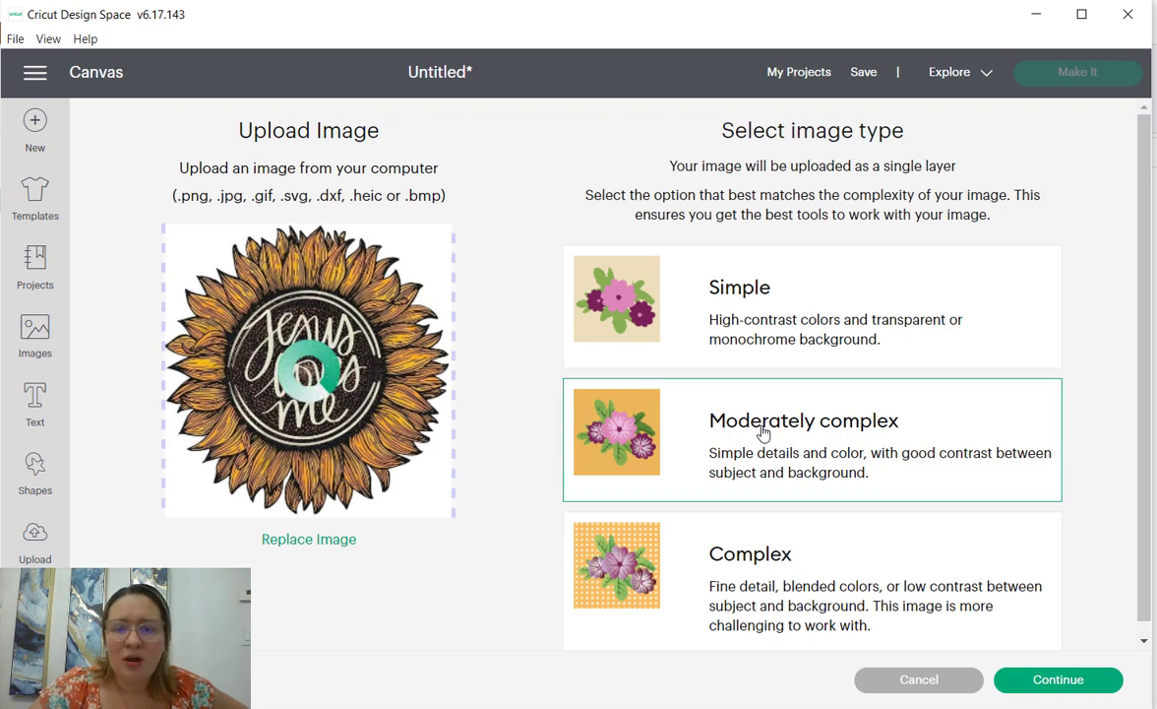
left_click(1033, 686)
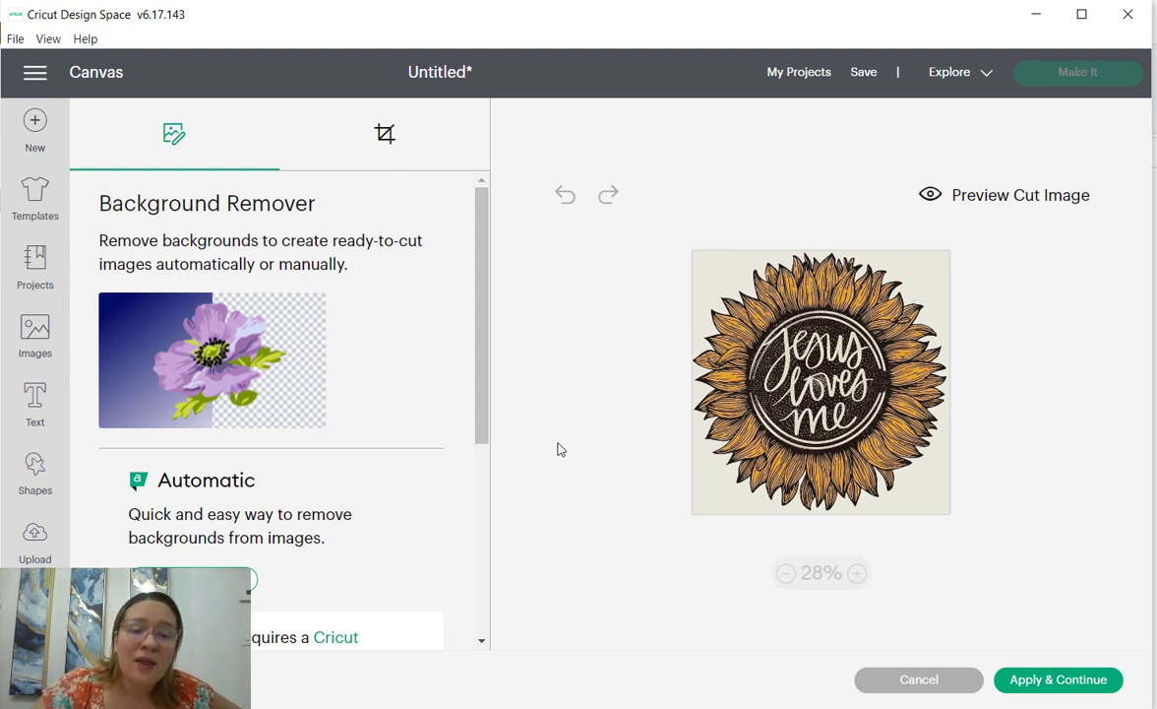
Remove the cream background around the sunflower with the manual Select tool.
left_click_drag(477, 436, 458, 555)
left_click_drag(483, 421, 468, 480)
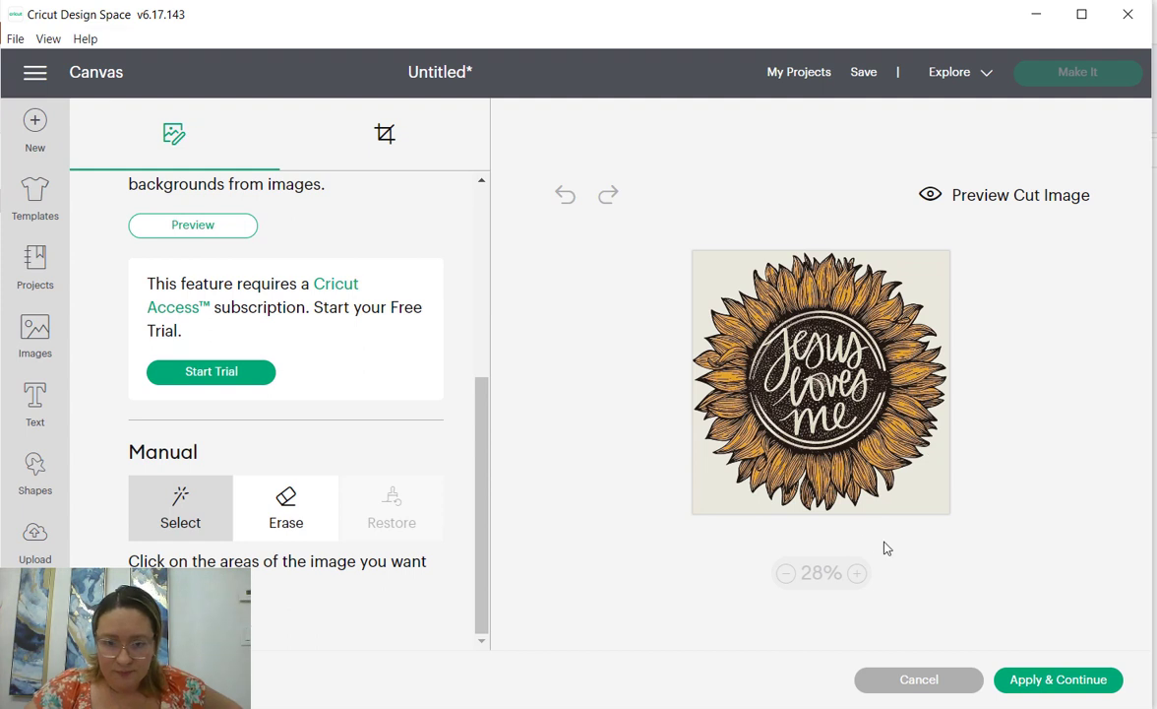
left_click(858, 575)
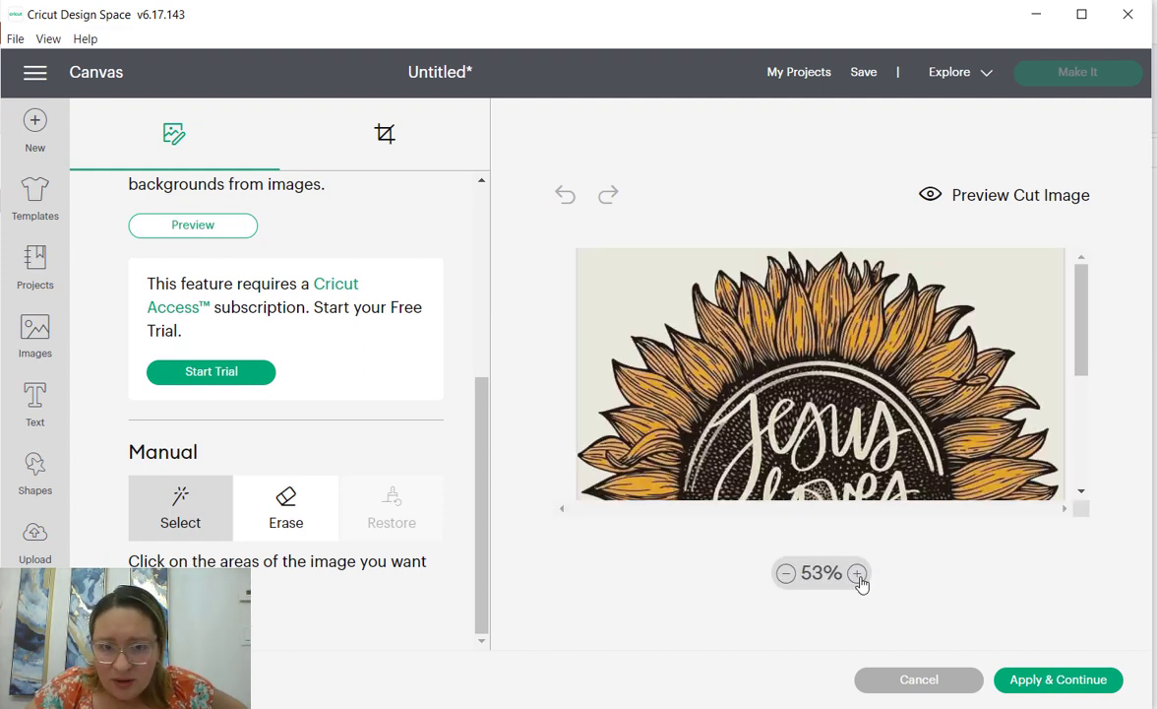
left_click(858, 574)
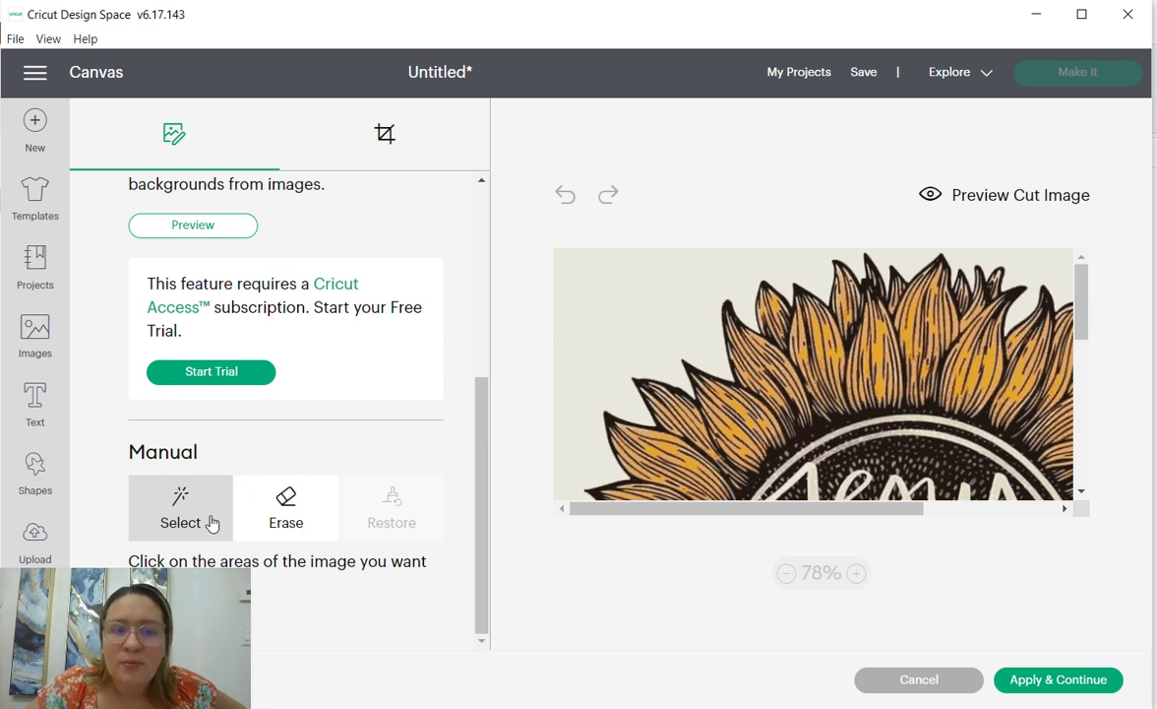
left_click(628, 305)
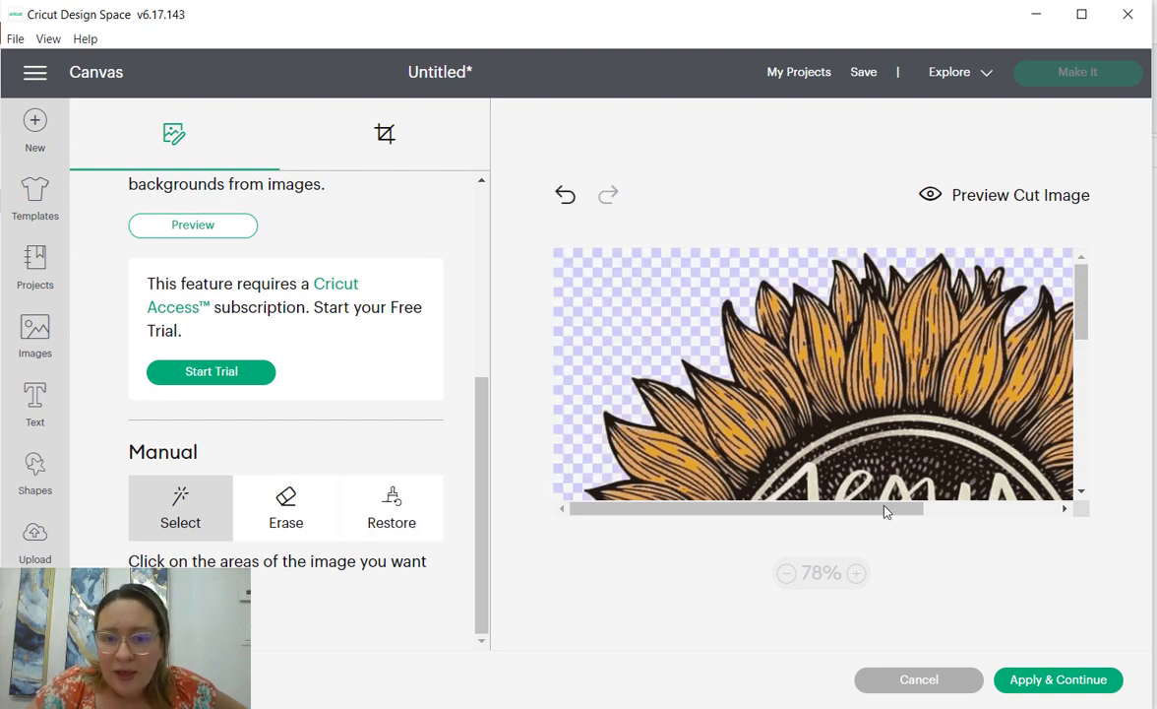
Check the petal edges all around the sunflower for leftover background, and apply the background removal.
left_click_drag(884, 508, 1024, 508)
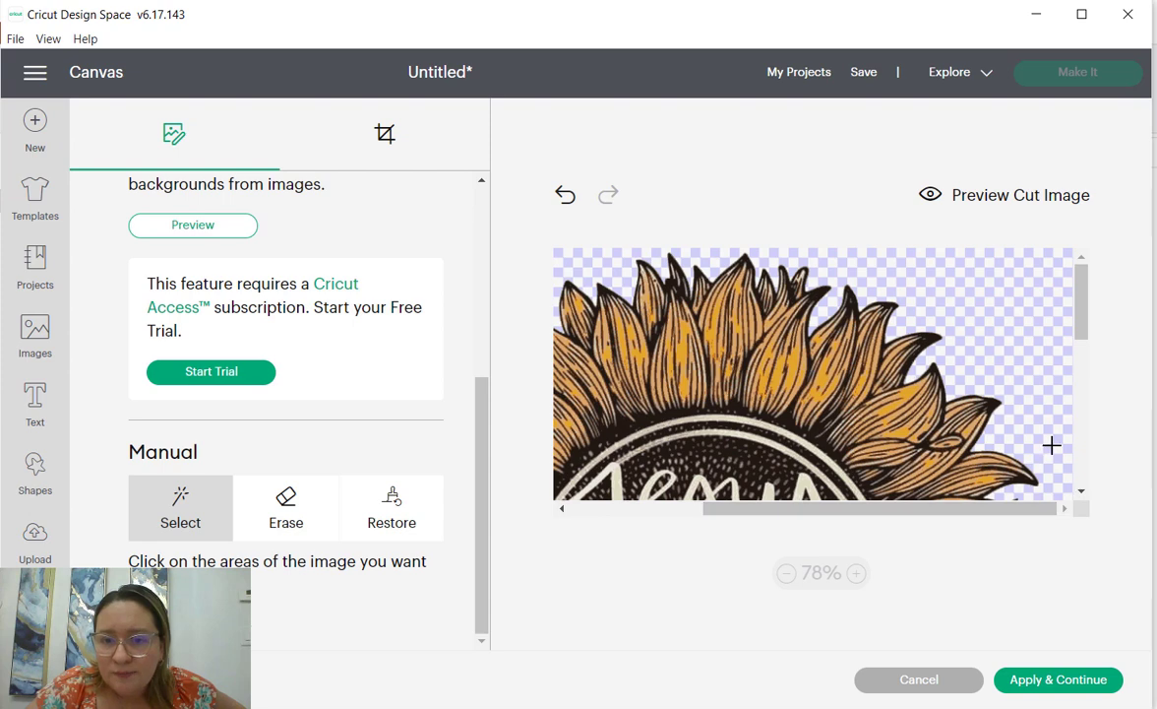
left_click_drag(1085, 331, 1087, 447)
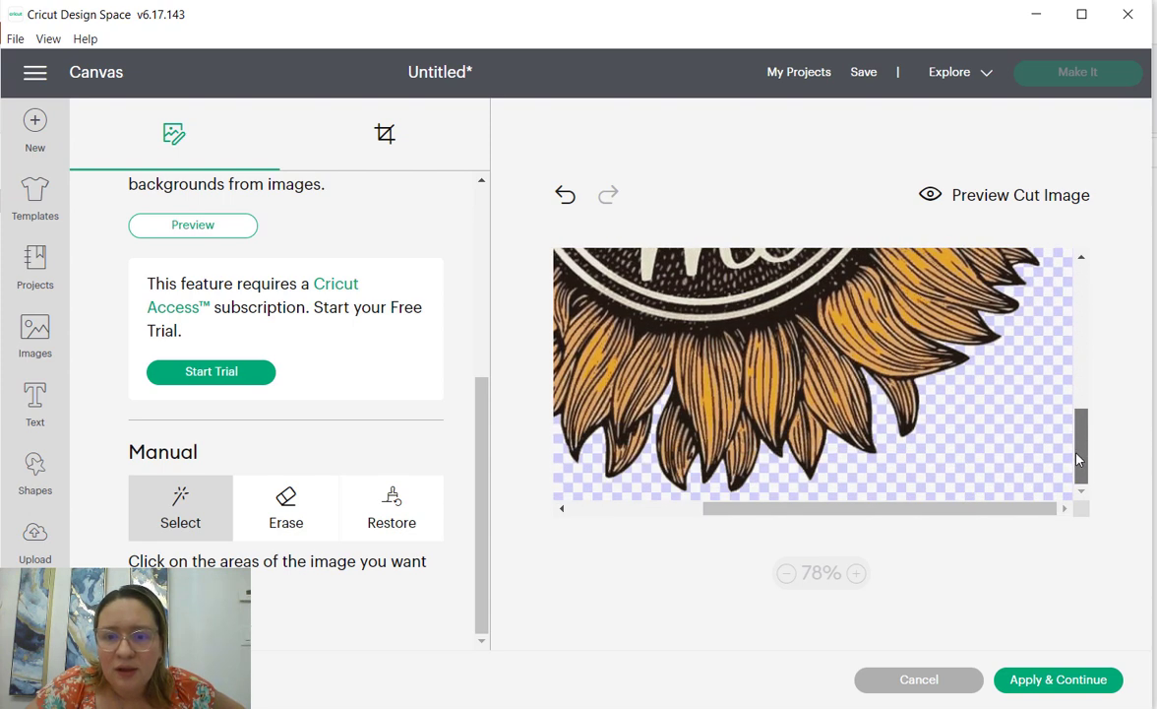
left_click_drag(958, 512, 751, 519)
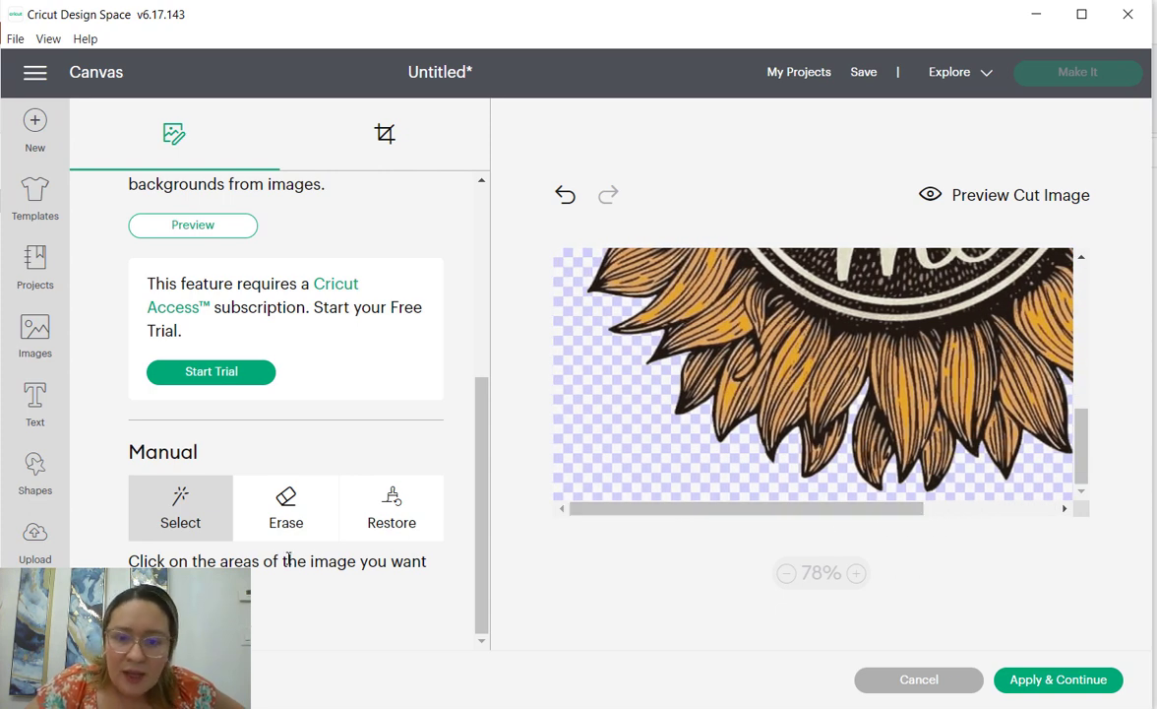
left_click(786, 573)
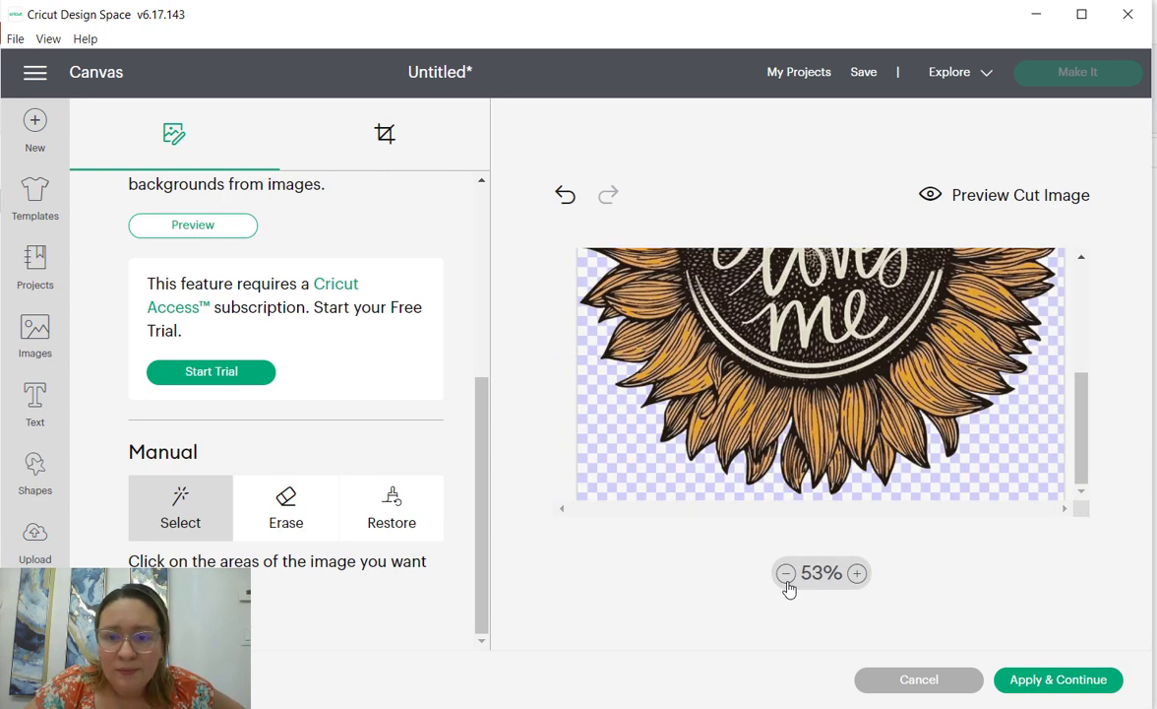
left_click(786, 572)
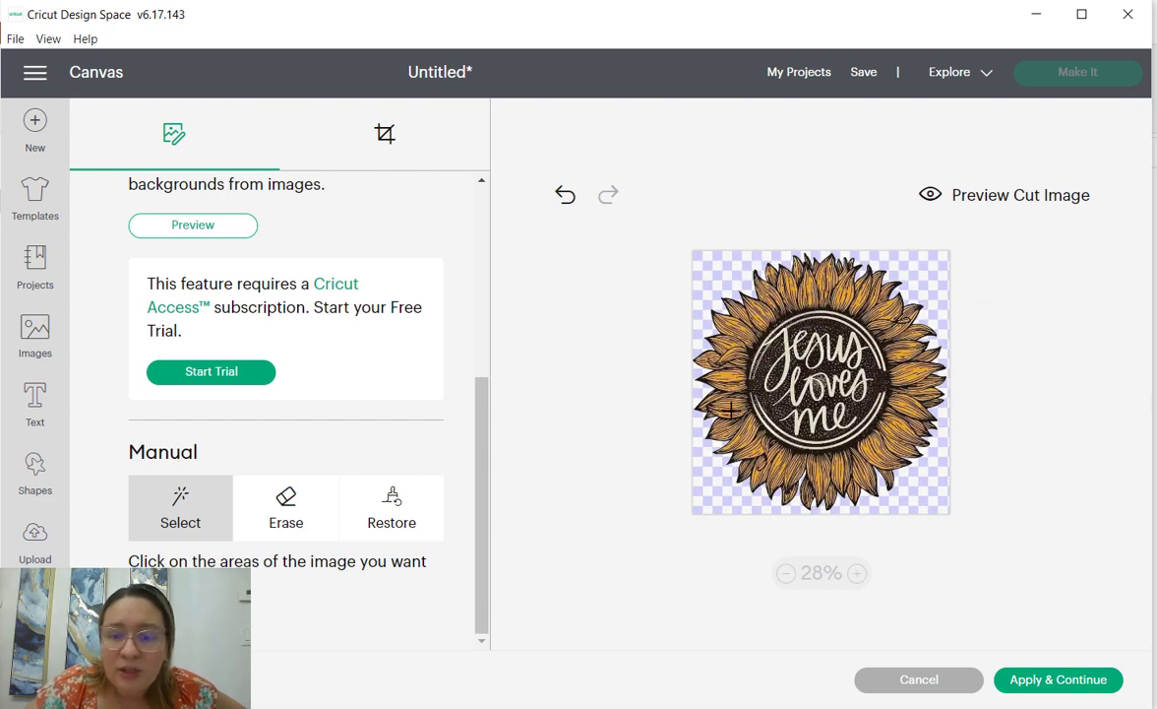
left_click(1062, 681)
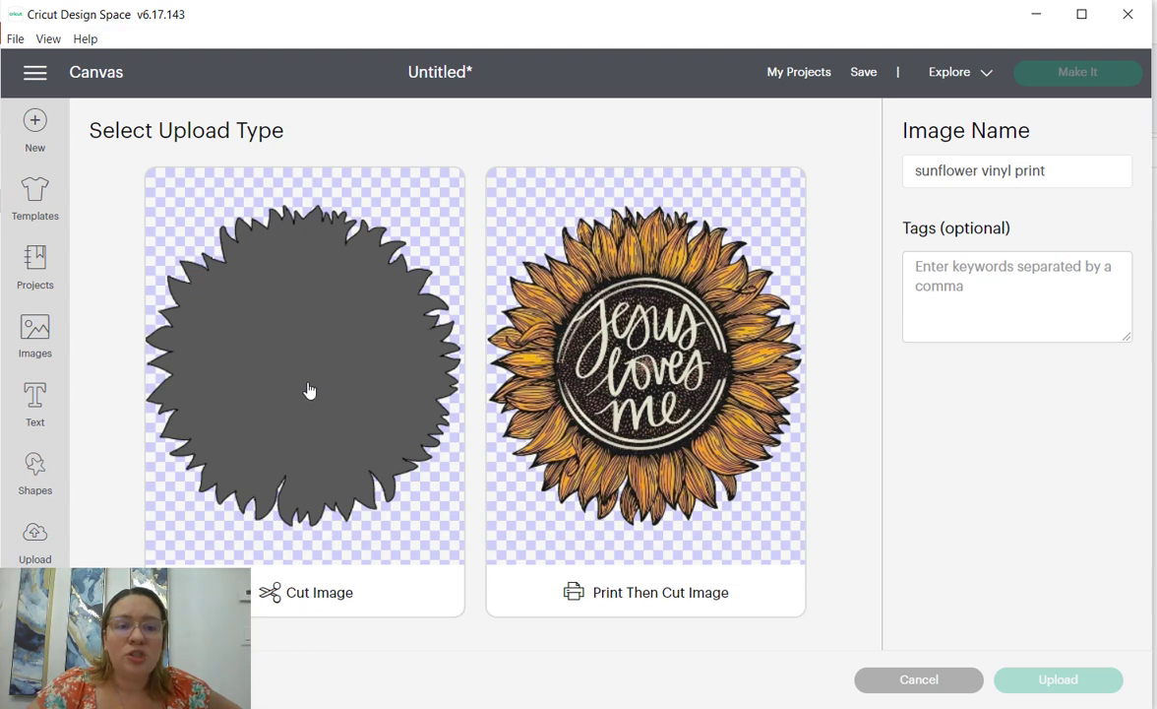
Upload the sunflower as a Print Then Cut image with the tag "sunflowers".
left_click(269, 362)
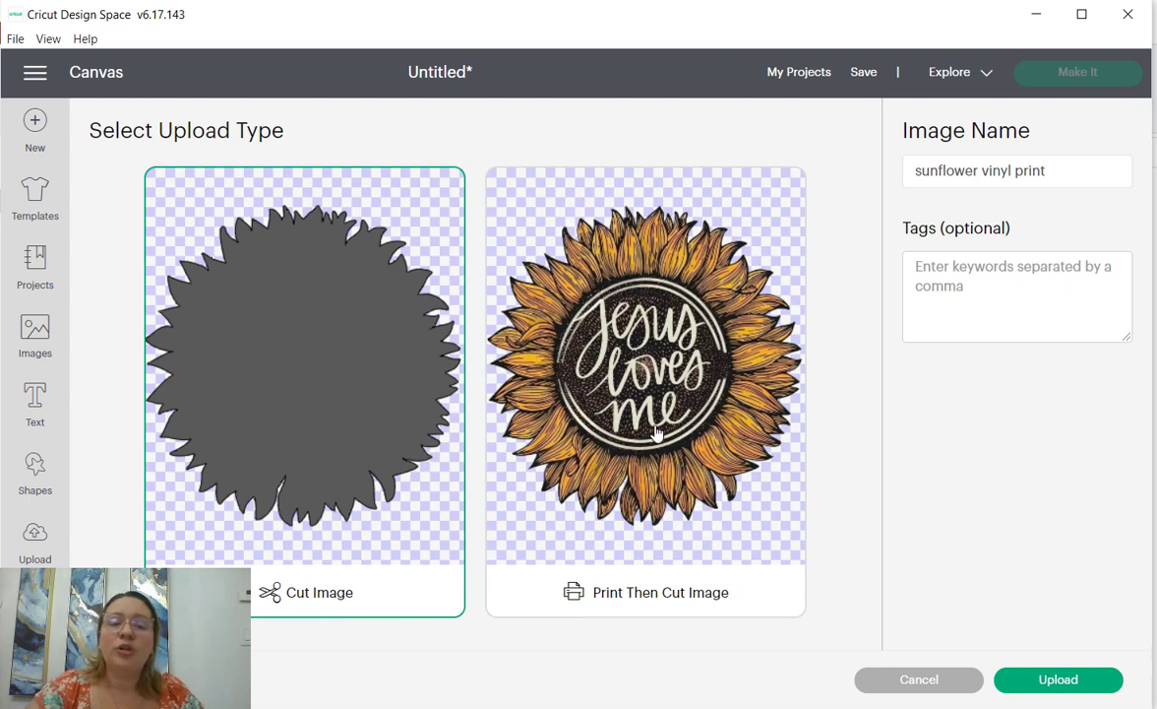
left_click(603, 397)
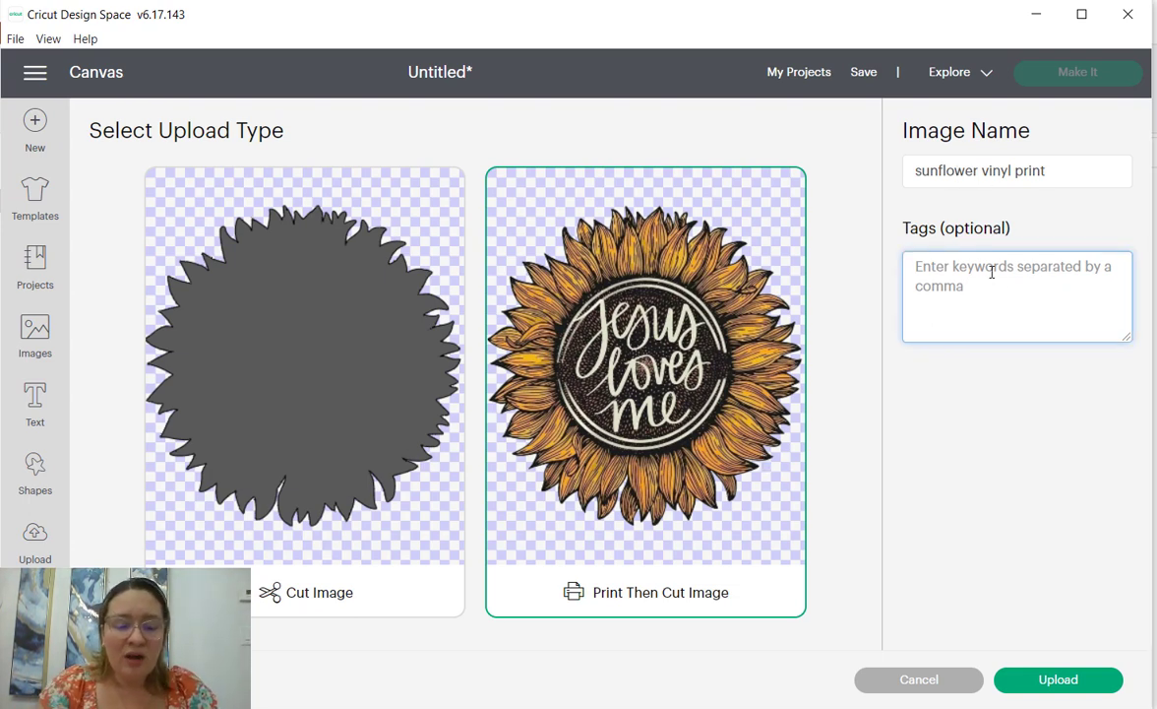
type("sunflower")
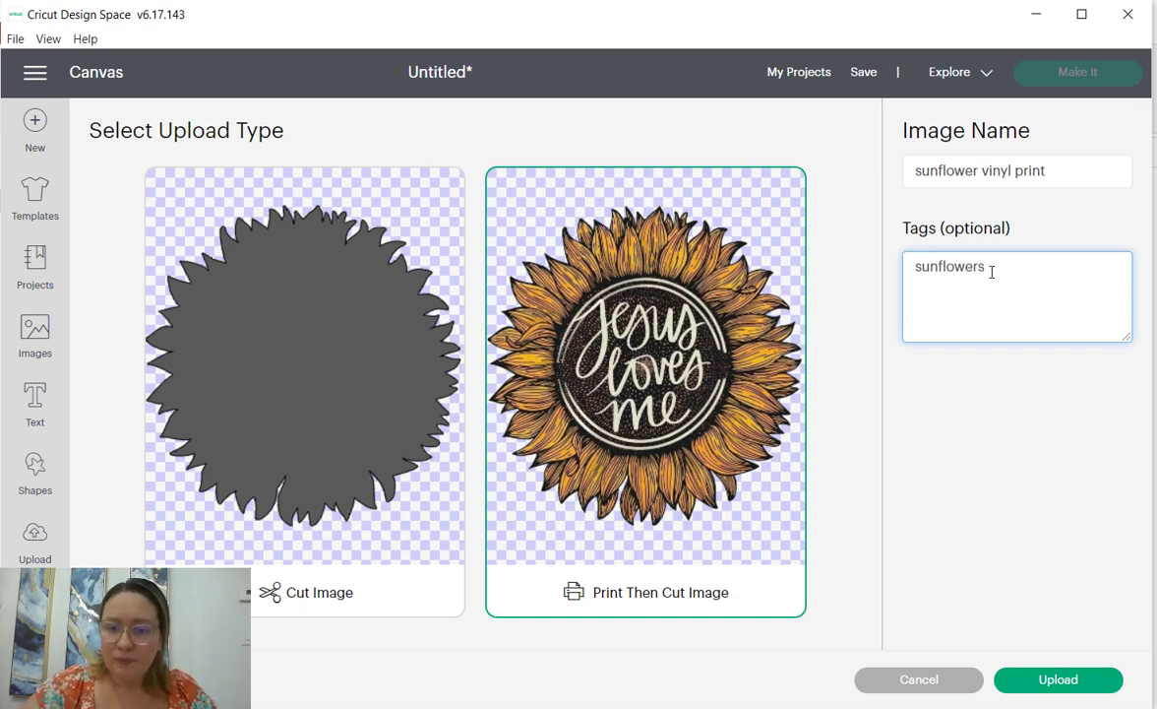
type("s")
left_click(1048, 683)
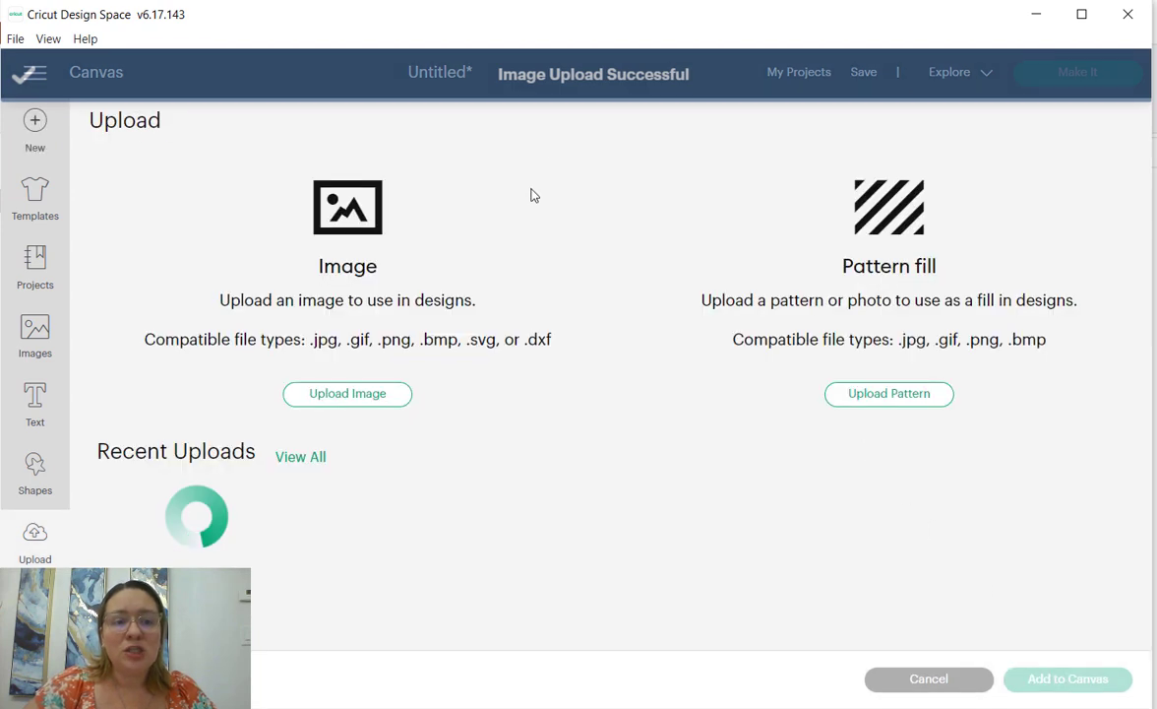
Add the newly uploaded sunflower image from the recent uploads to the canvas.
scroll(255, 504, "down", 3)
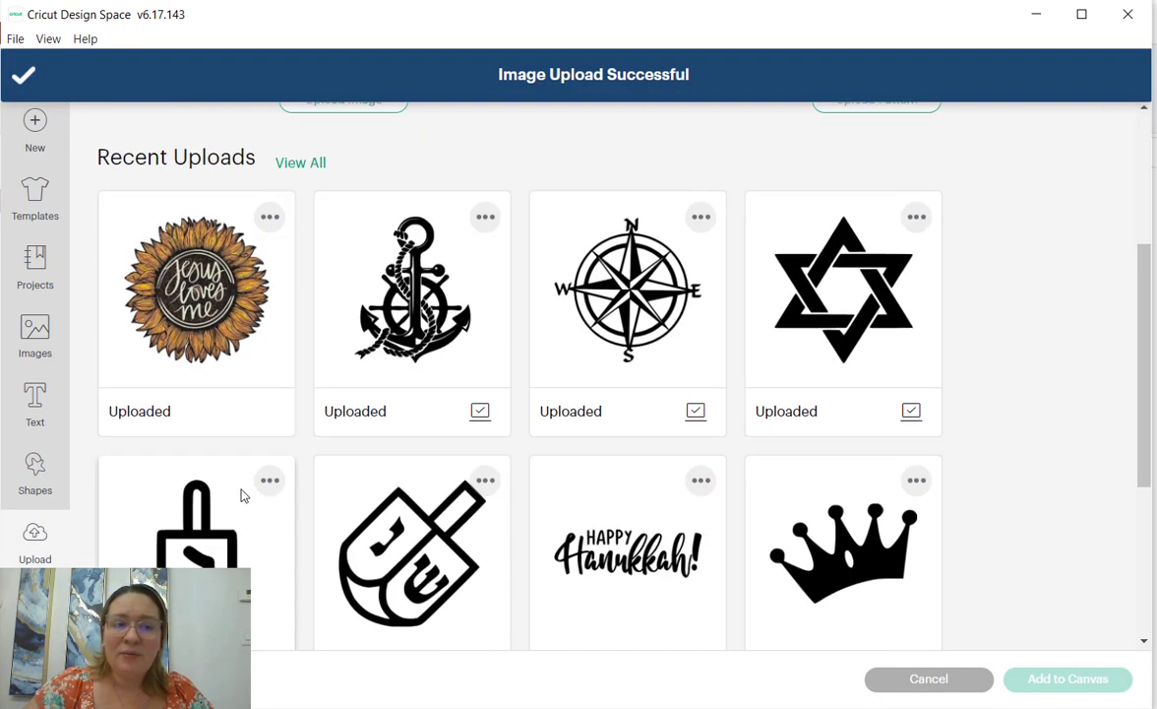
left_click(206, 293)
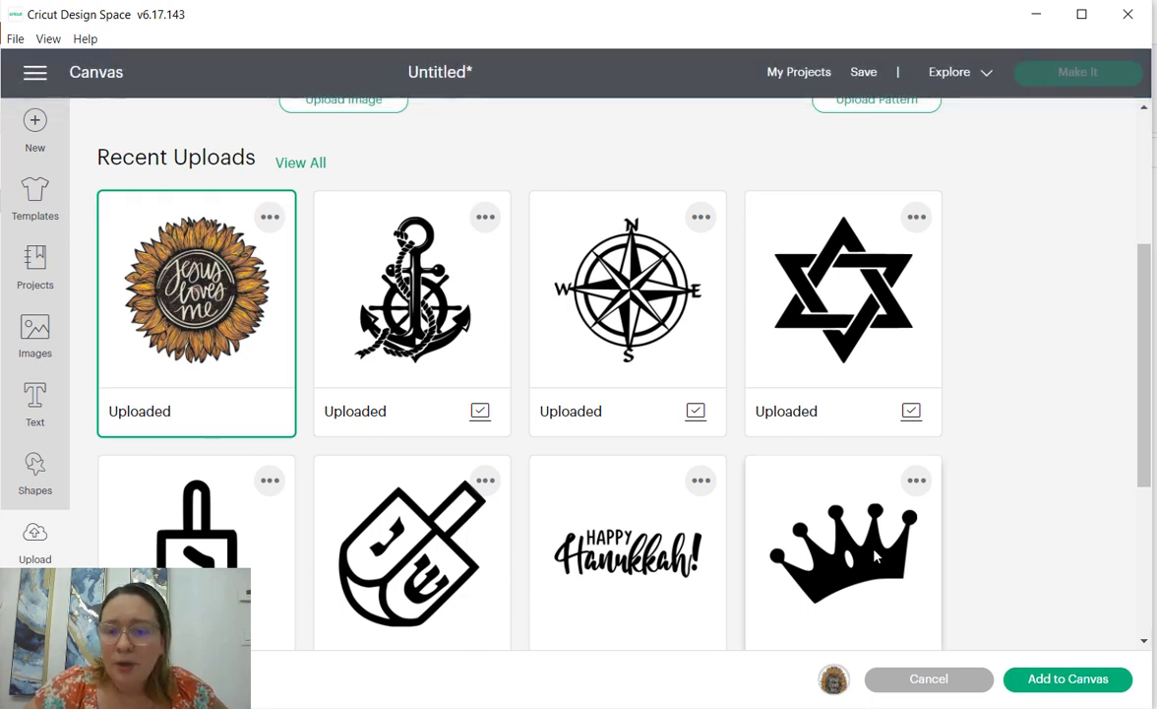
left_click(1067, 679)
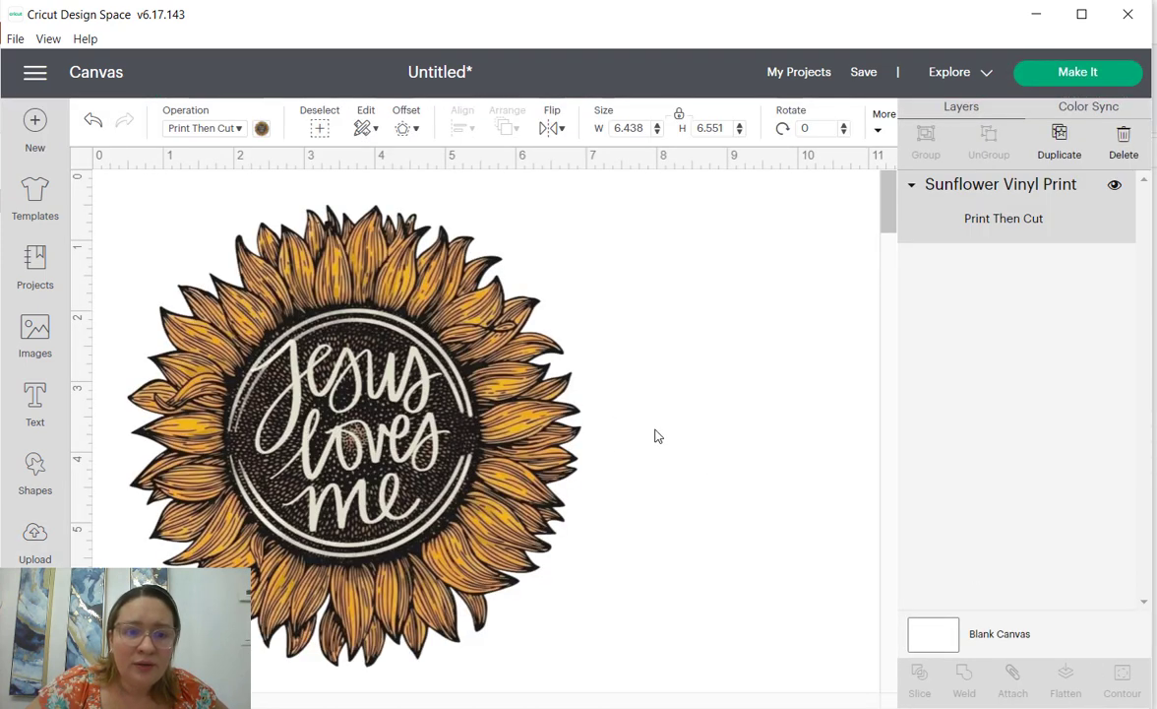
Move the sunflower to the canvas origin, scale it down to about 4 inches wide, and deselect it.
left_click_drag(325, 455, 290, 420)
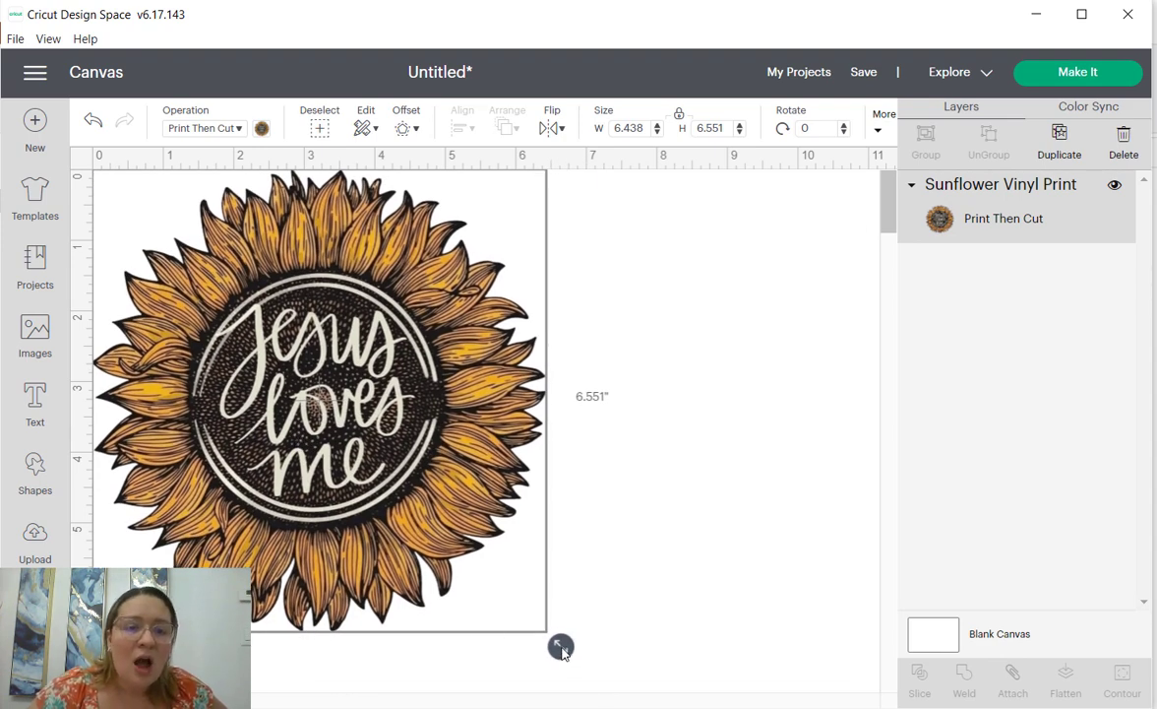
left_click_drag(561, 647, 319, 410)
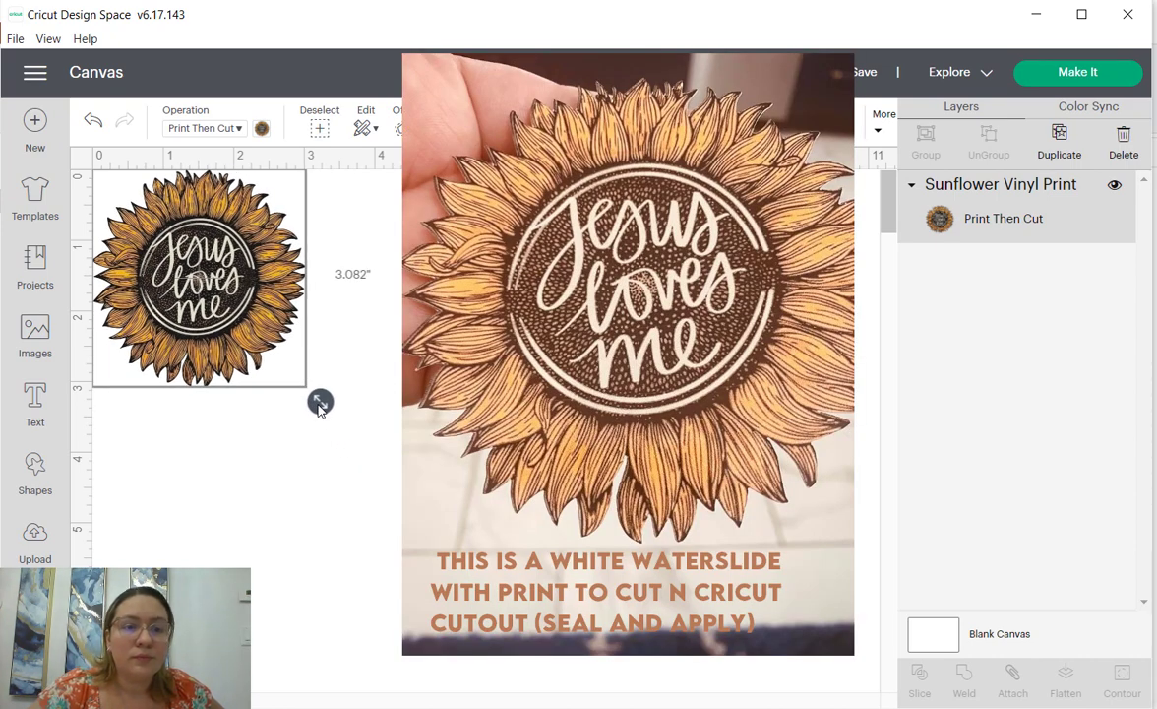
left_click_drag(318, 409, 390, 446)
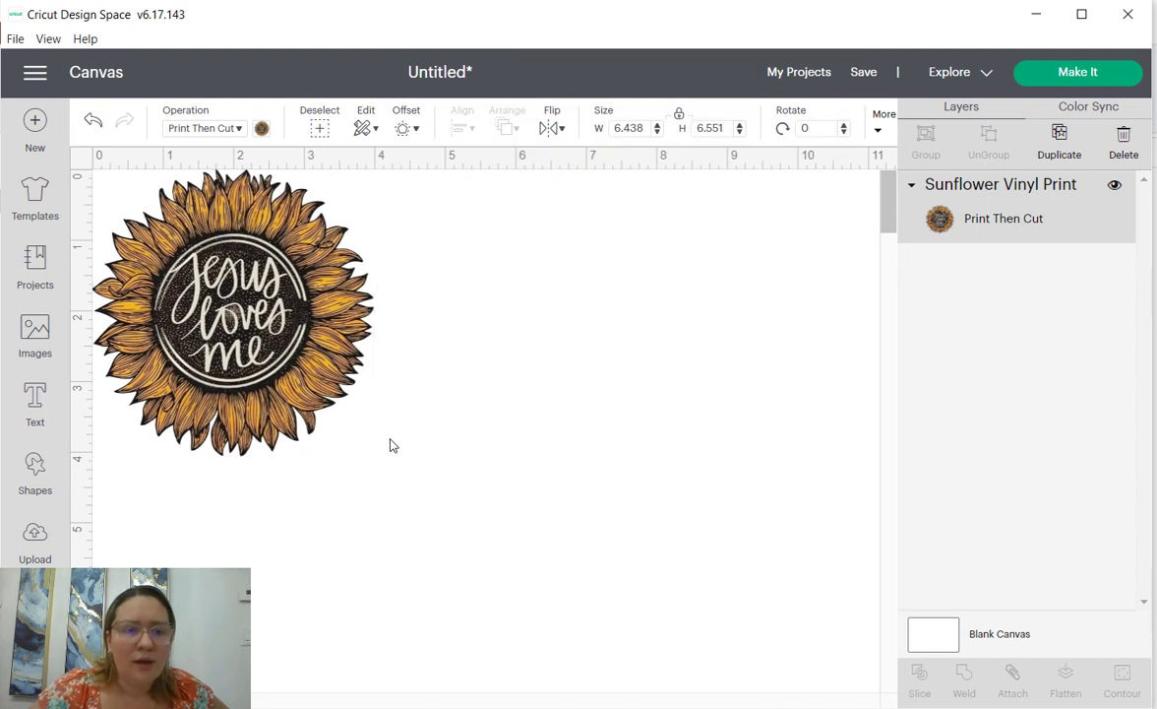
left_click(460, 405)
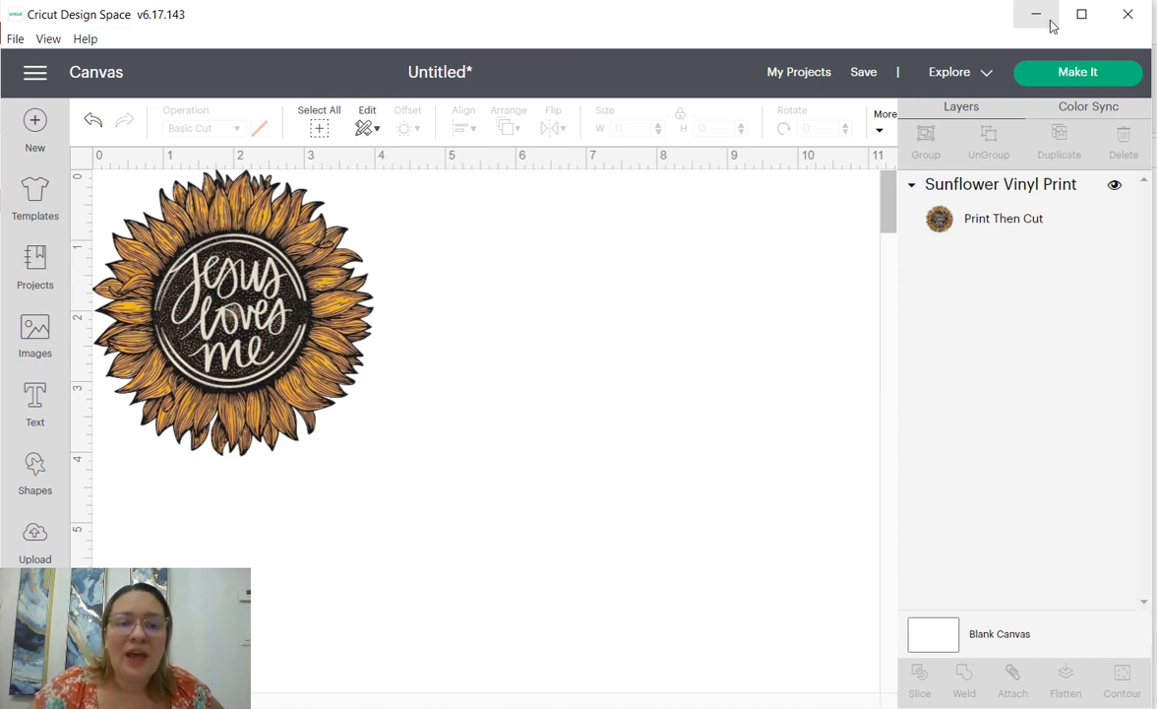
Delete the sunflower from the canvas.
left_click(223, 332)
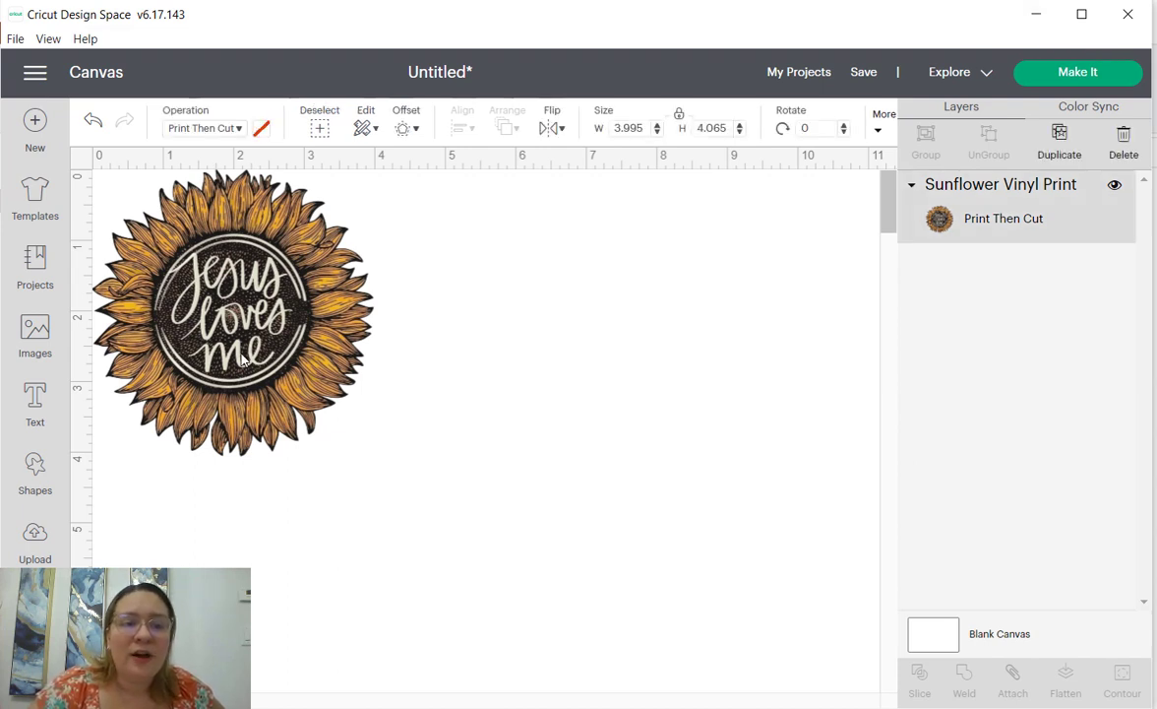
left_click(462, 344)
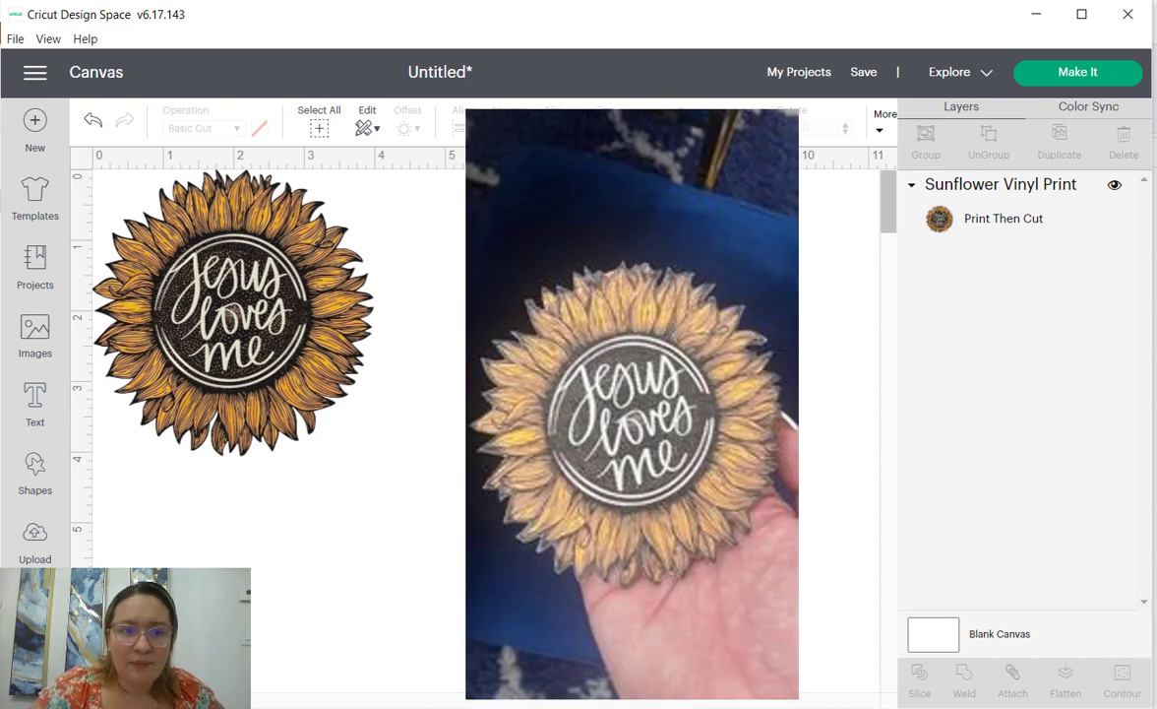
left_click(258, 328)
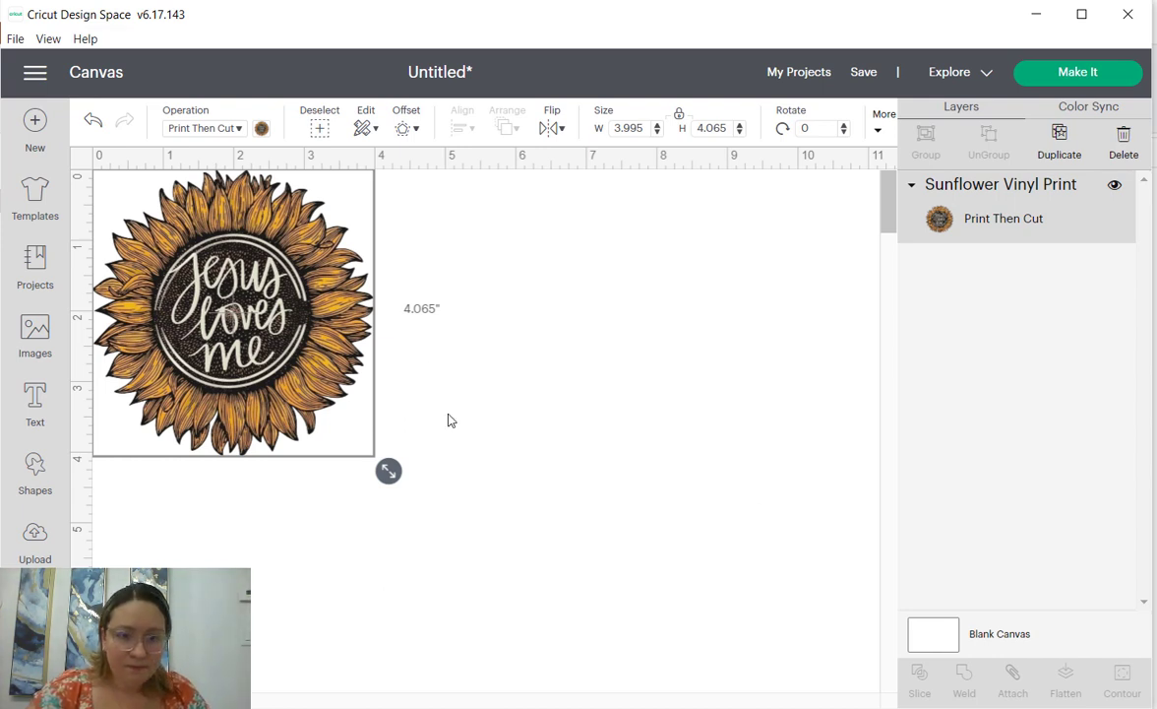
key("Delete")
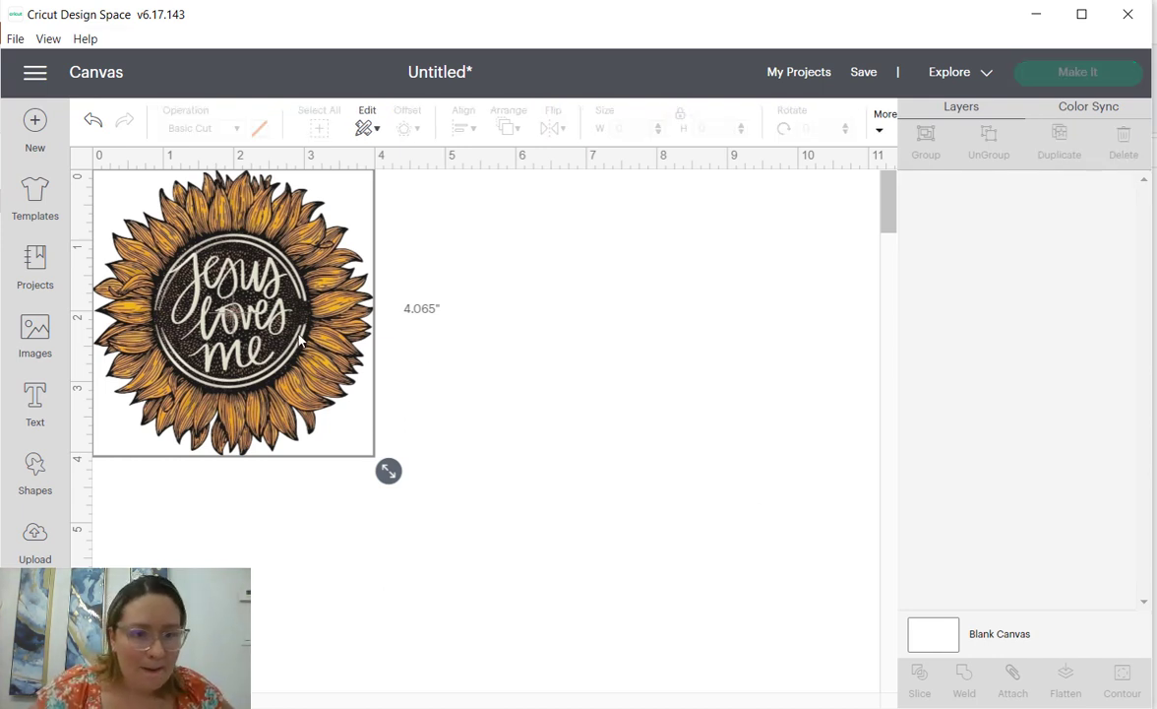
Open the image "guns and roses wrap clear background" from the Lesson 3 folder for a new image upload.
left_click(35, 540)
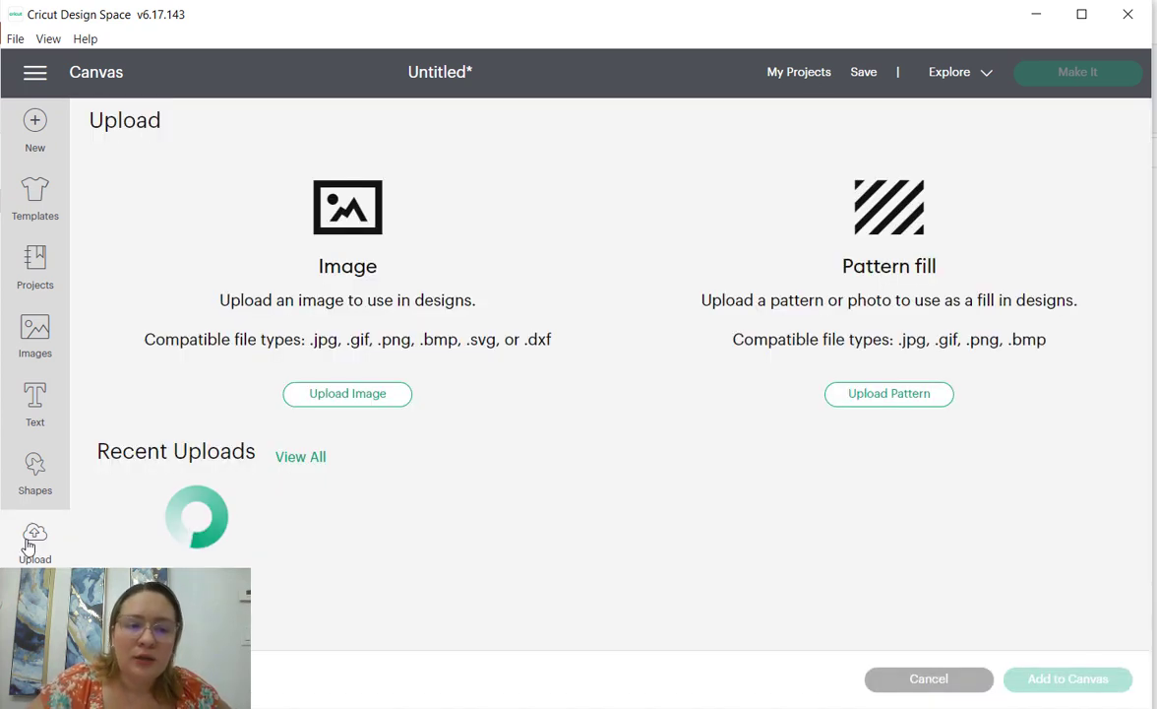
left_click(343, 395)
left_click(575, 394)
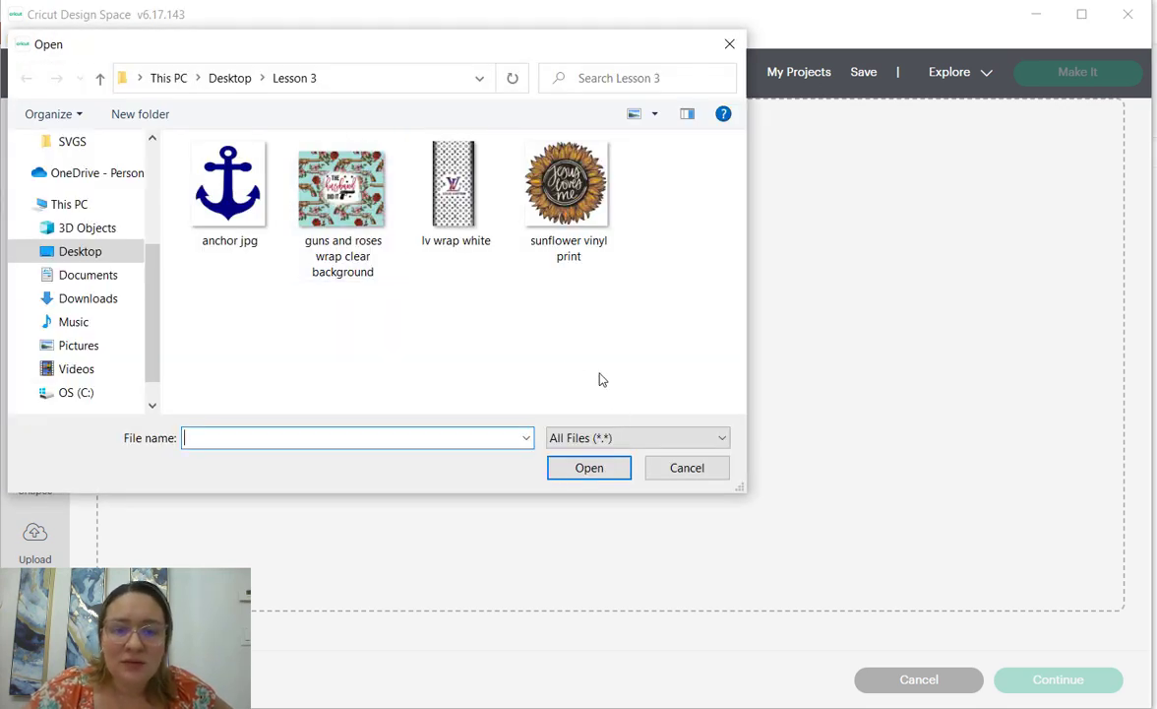
left_click(687, 465)
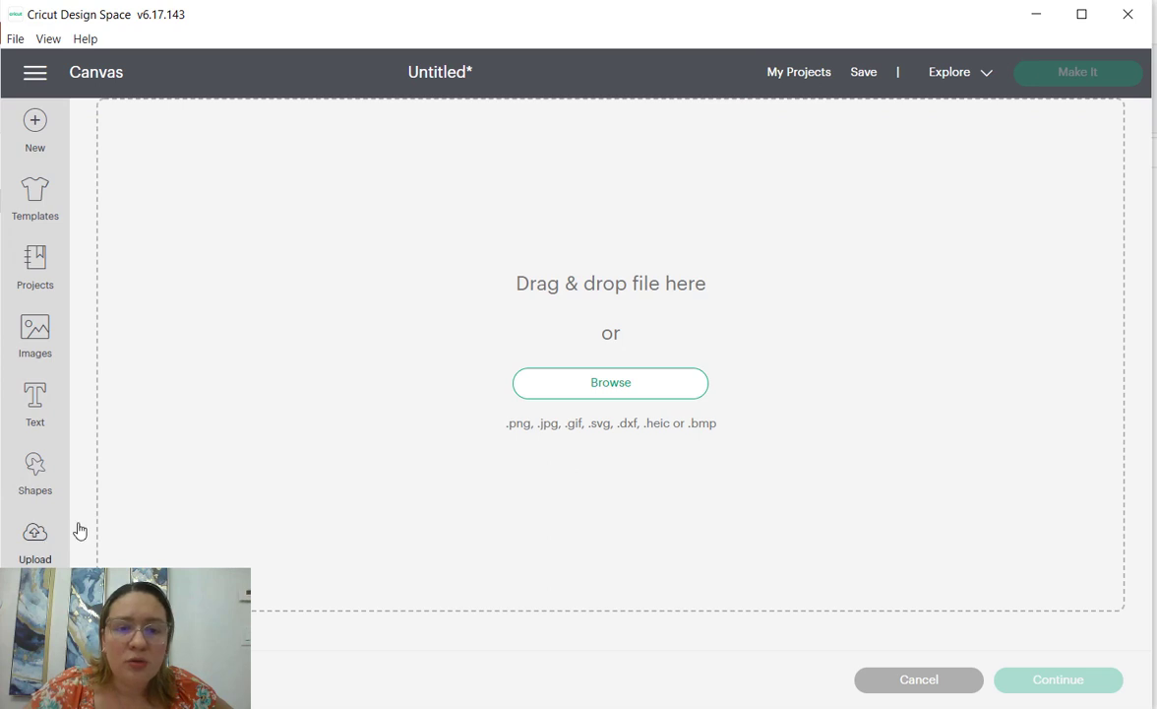
left_click(651, 386)
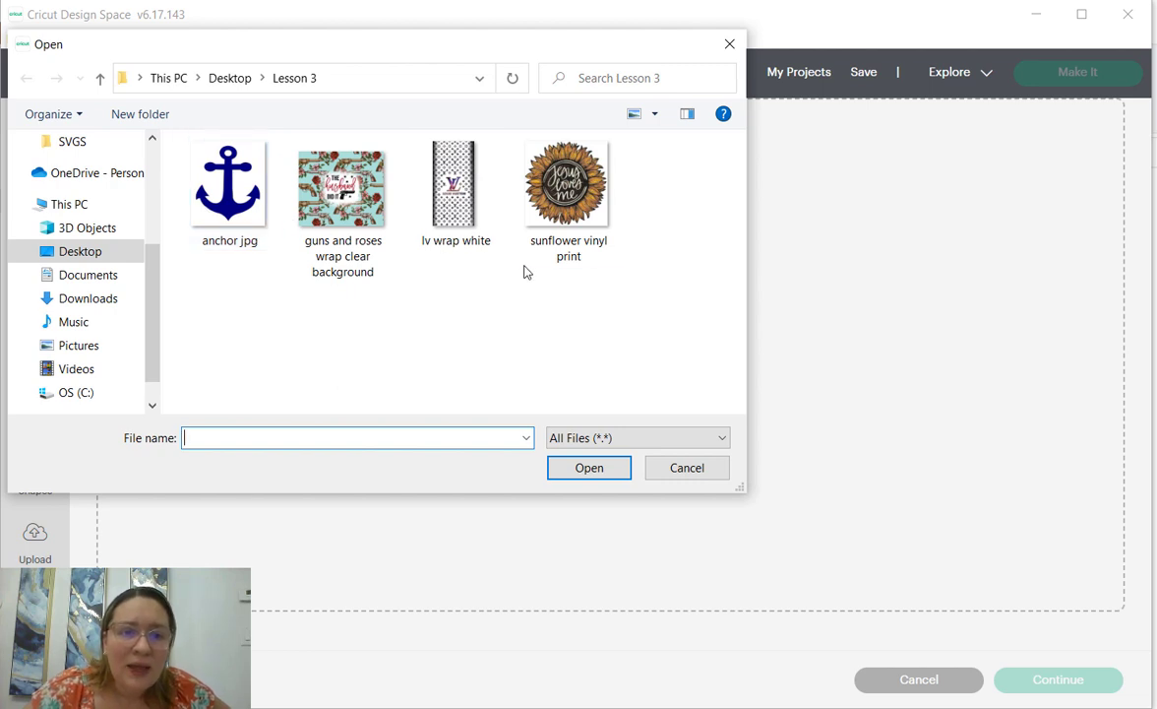
left_click(331, 214)
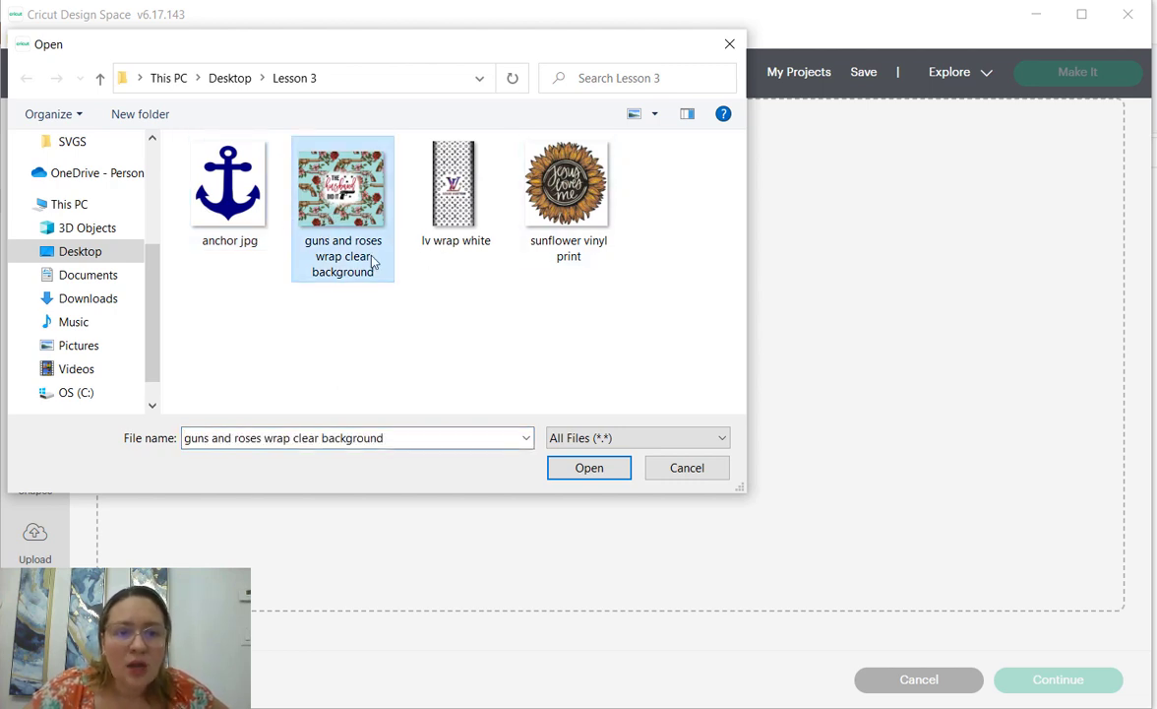
left_click(588, 471)
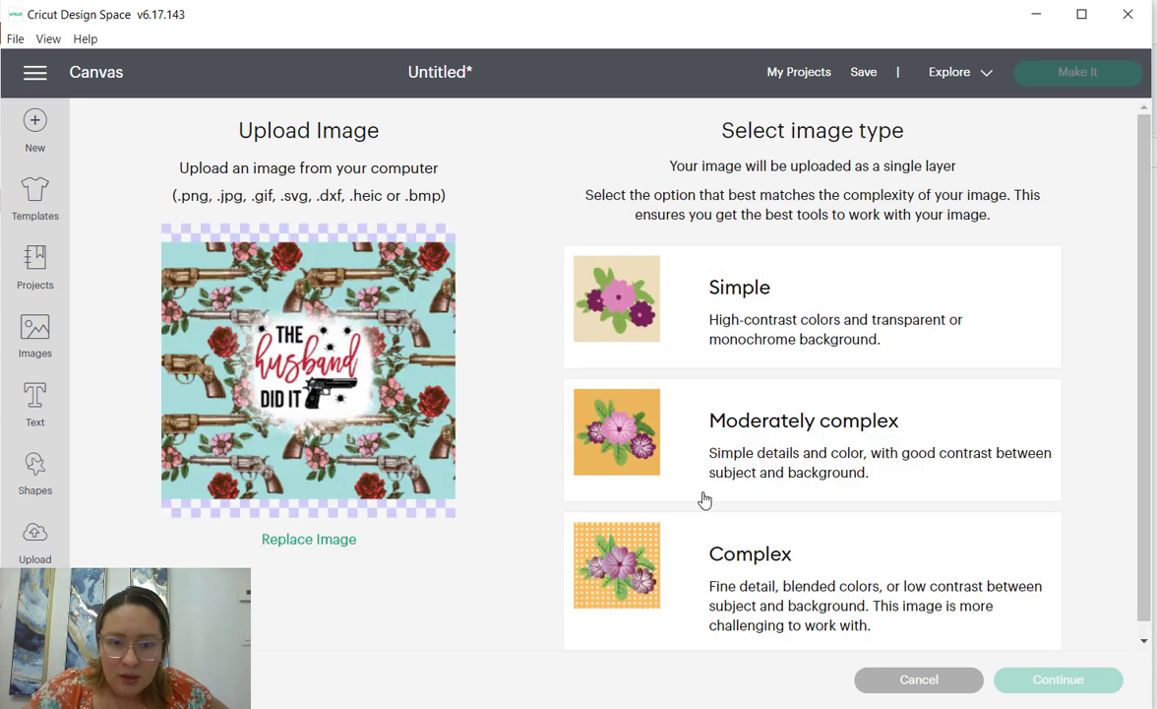
Set the image type to Complex and accept the wrap without removing any background.
left_click(674, 576)
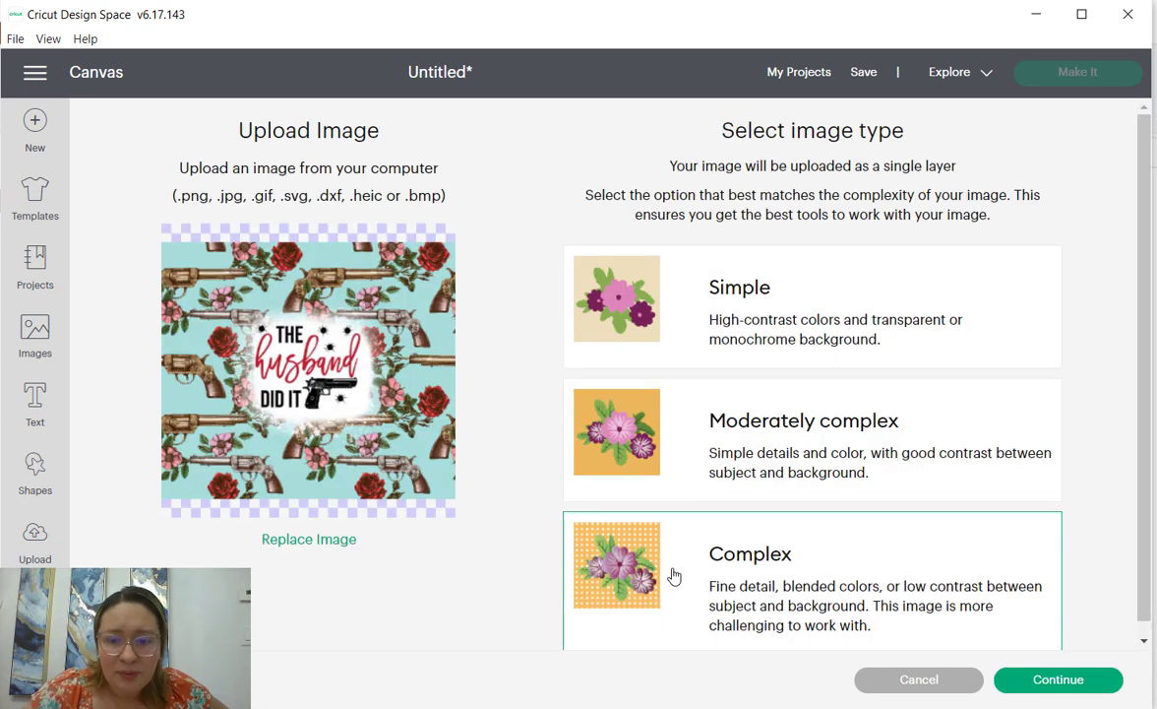
left_click(1056, 684)
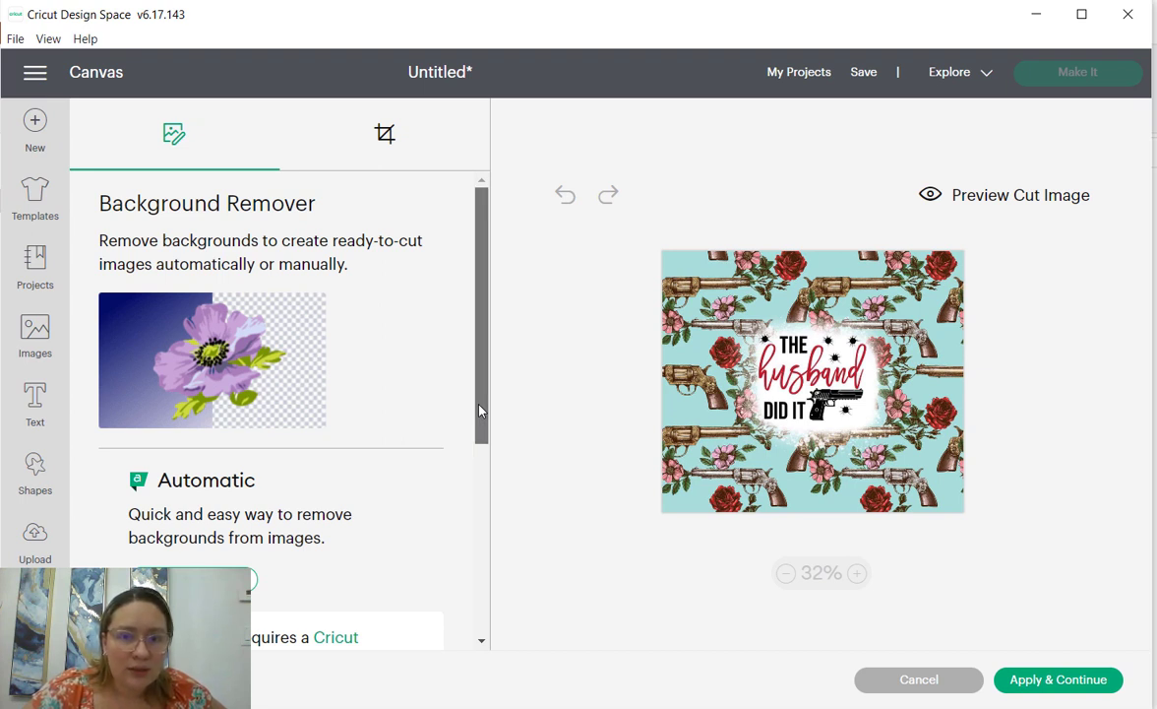
left_click_drag(482, 410, 479, 357)
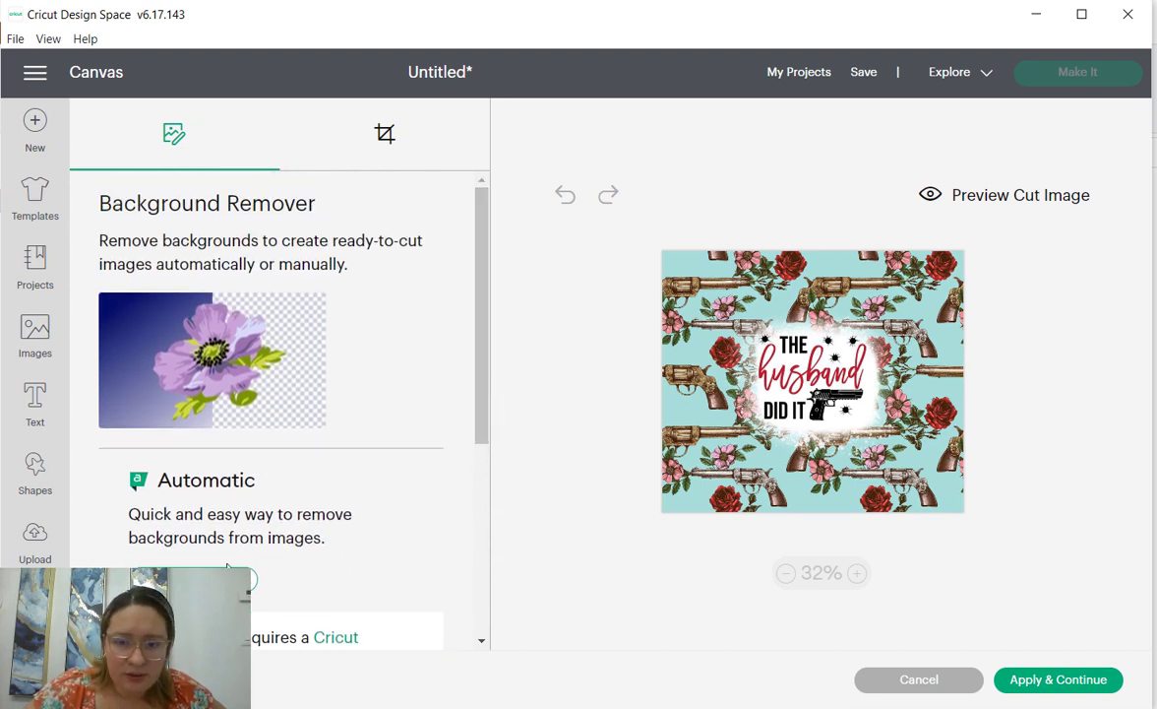
left_click(1033, 679)
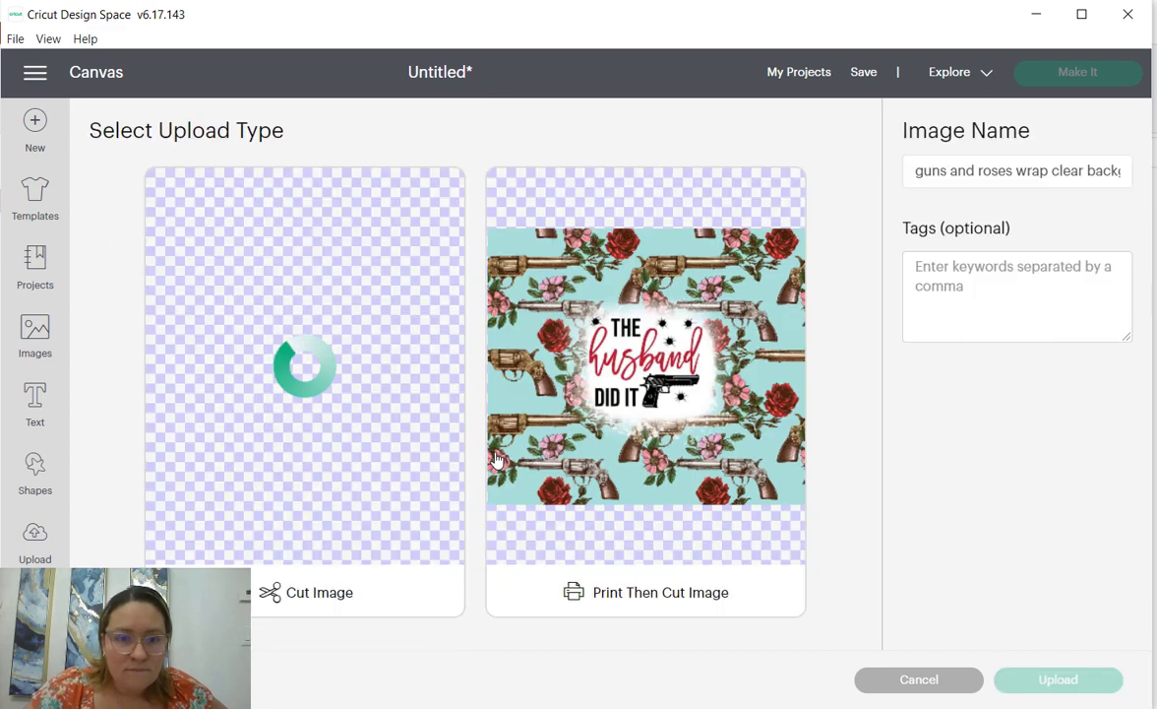
Upload the guns and roses wrap as a Print Then Cut image without tags.
left_click(499, 356)
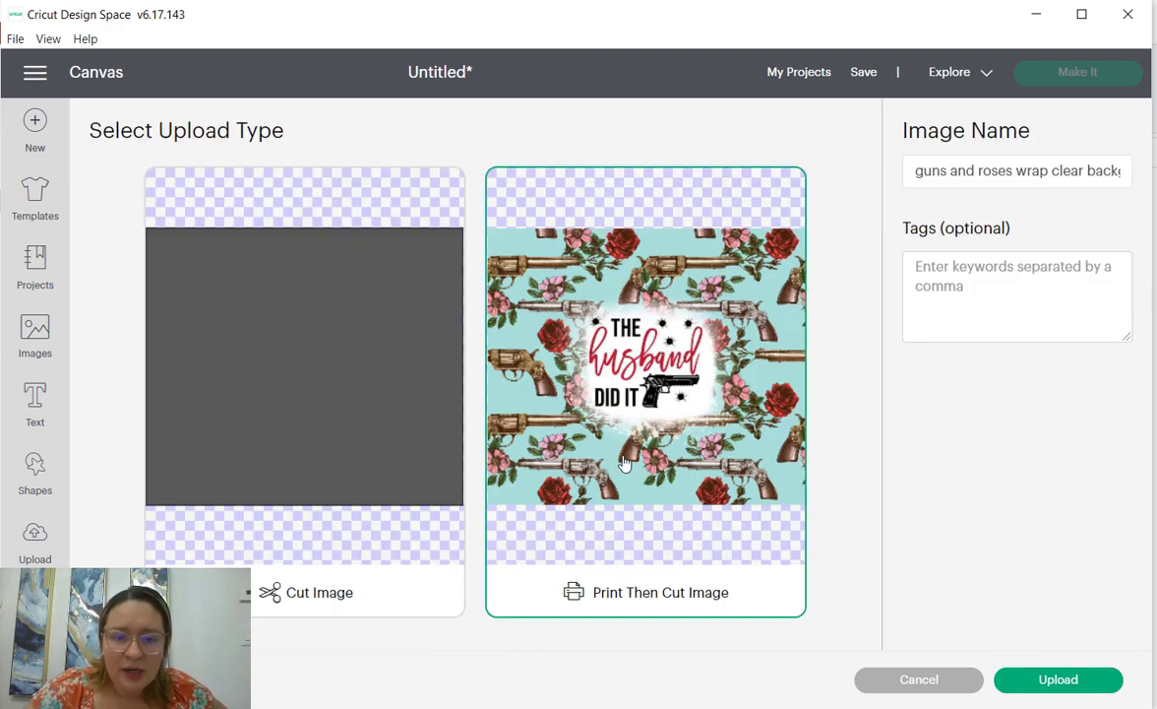
left_click(970, 309)
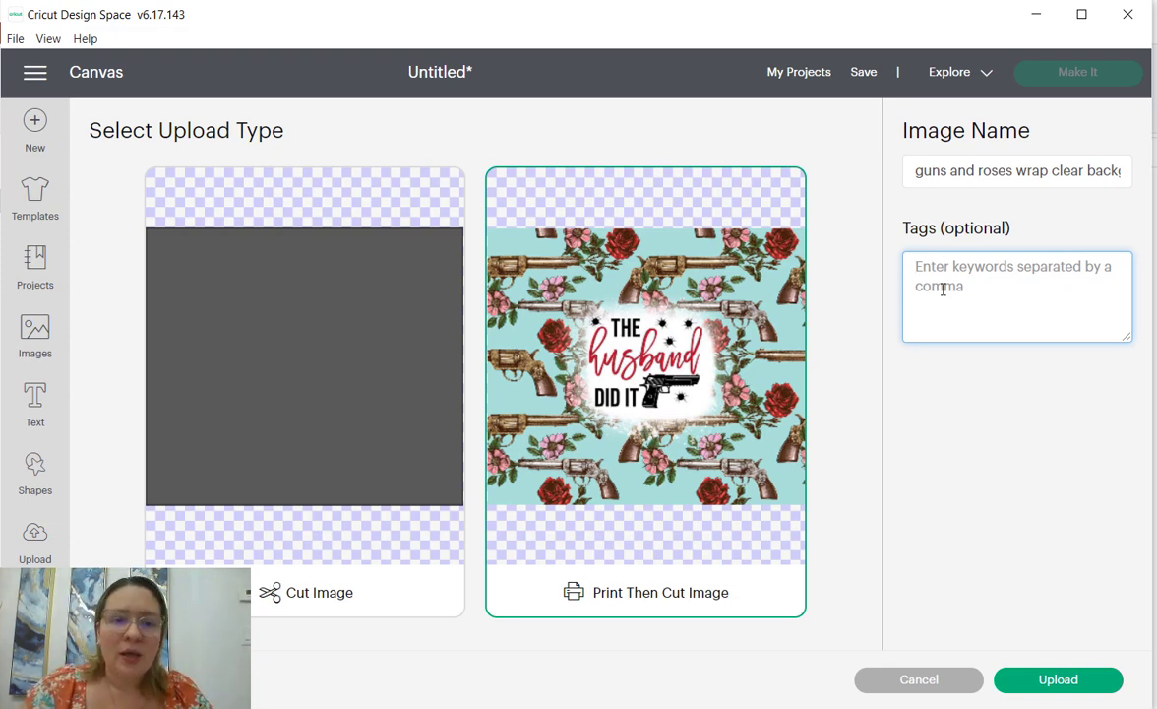
left_click(861, 335)
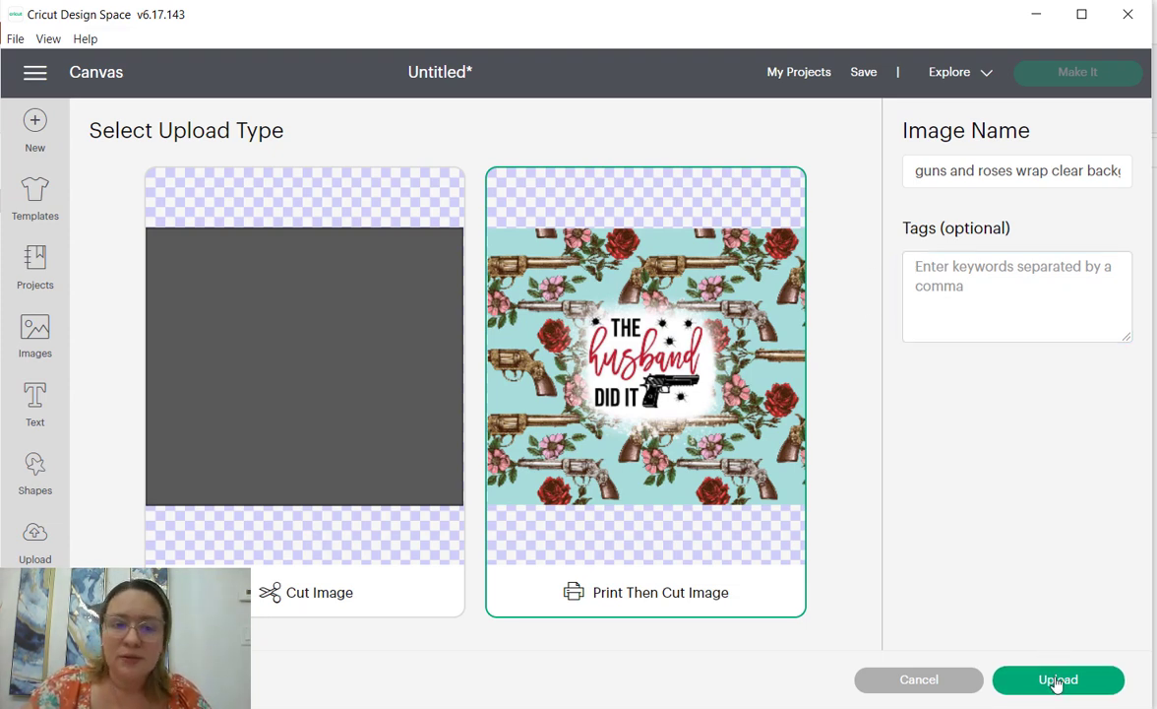
left_click(1057, 680)
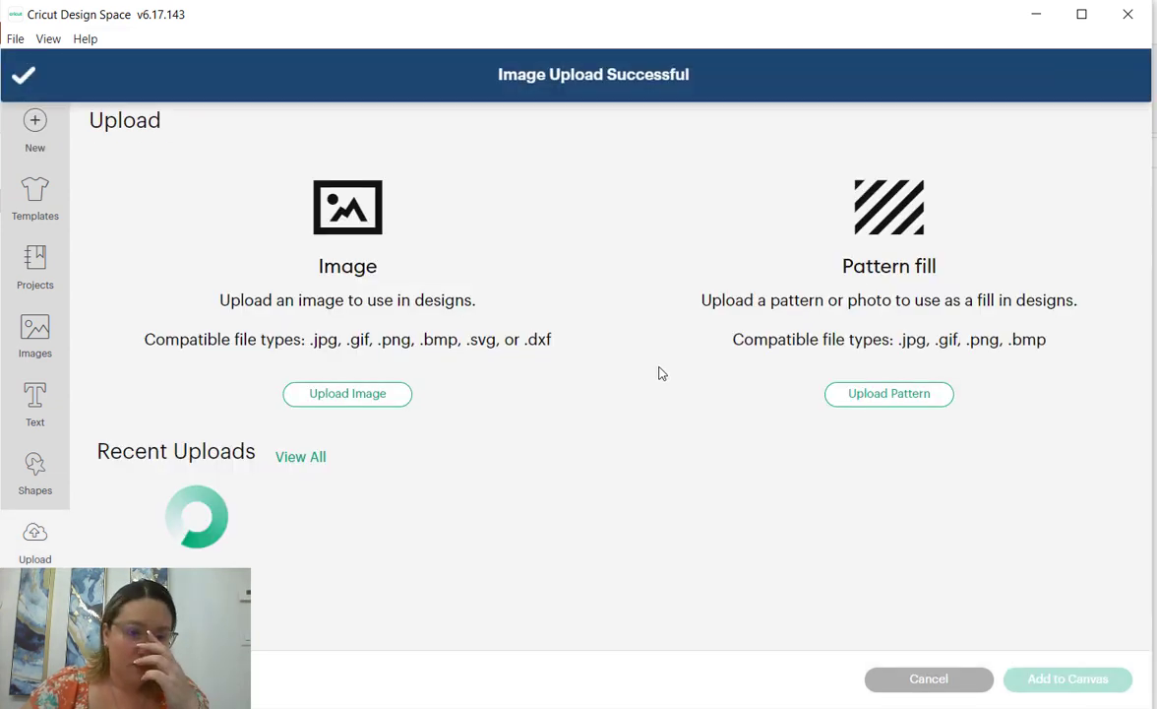
Add the newly uploaded wrap to the canvas, and enlarge it at the canvas origin to about 7.5 inches wide.
left_click(288, 566)
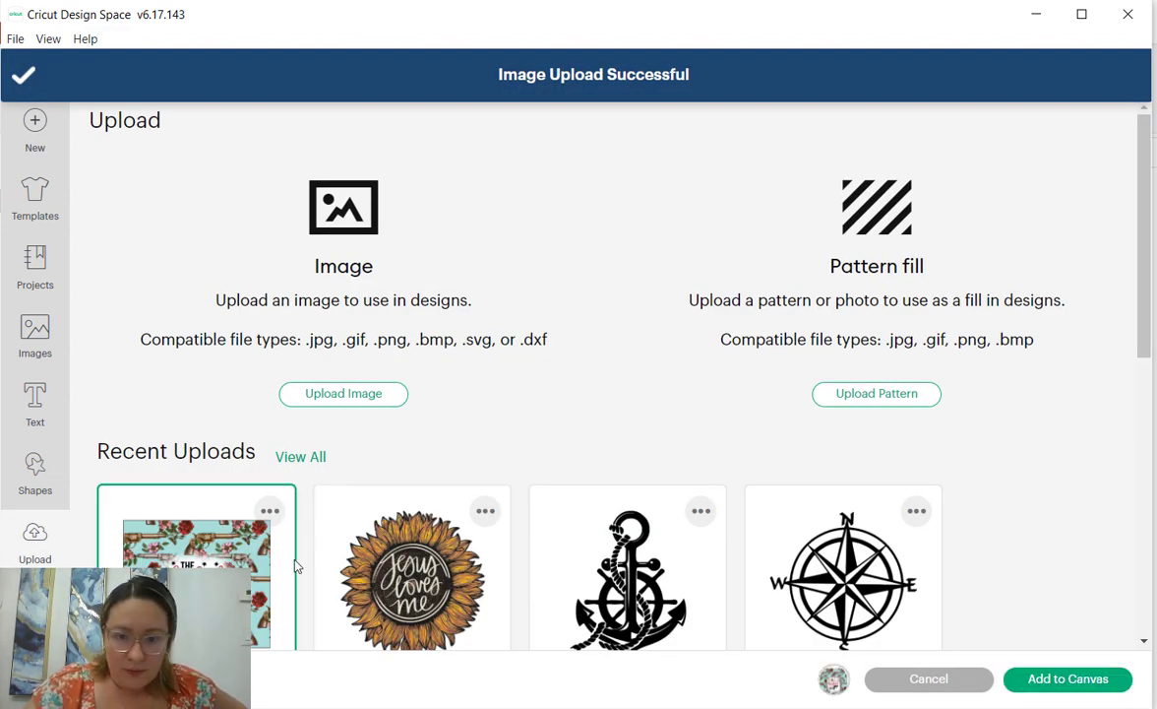
left_click(1042, 681)
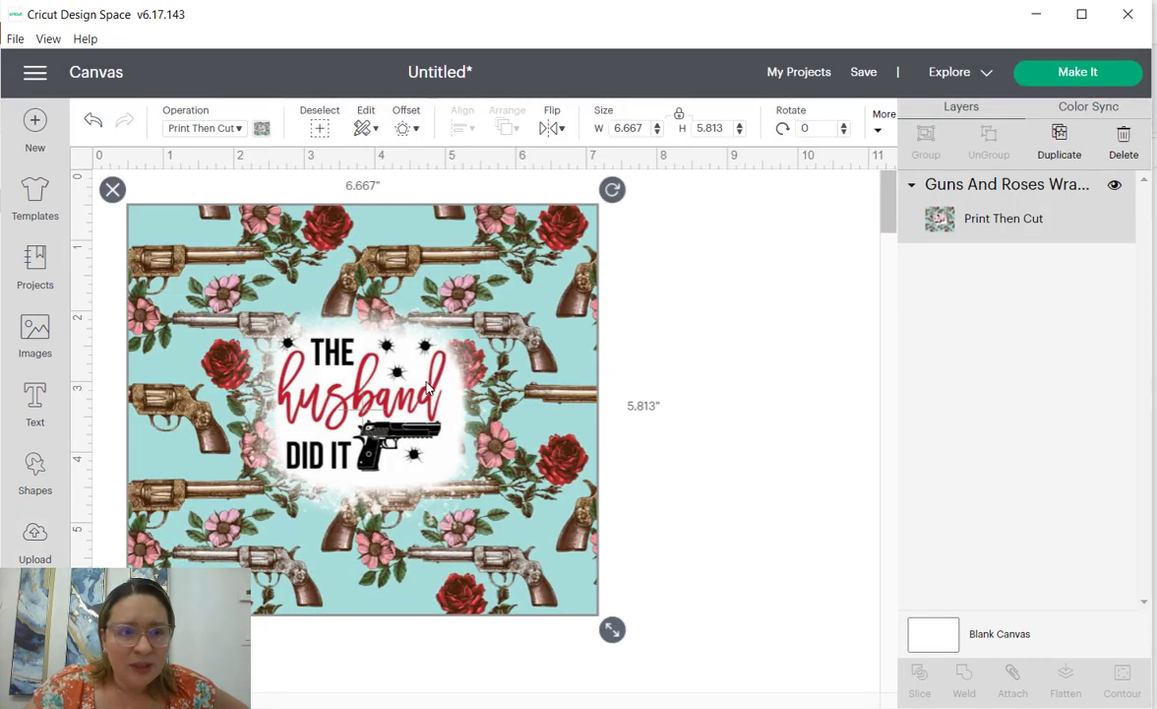
left_click_drag(398, 356, 387, 348)
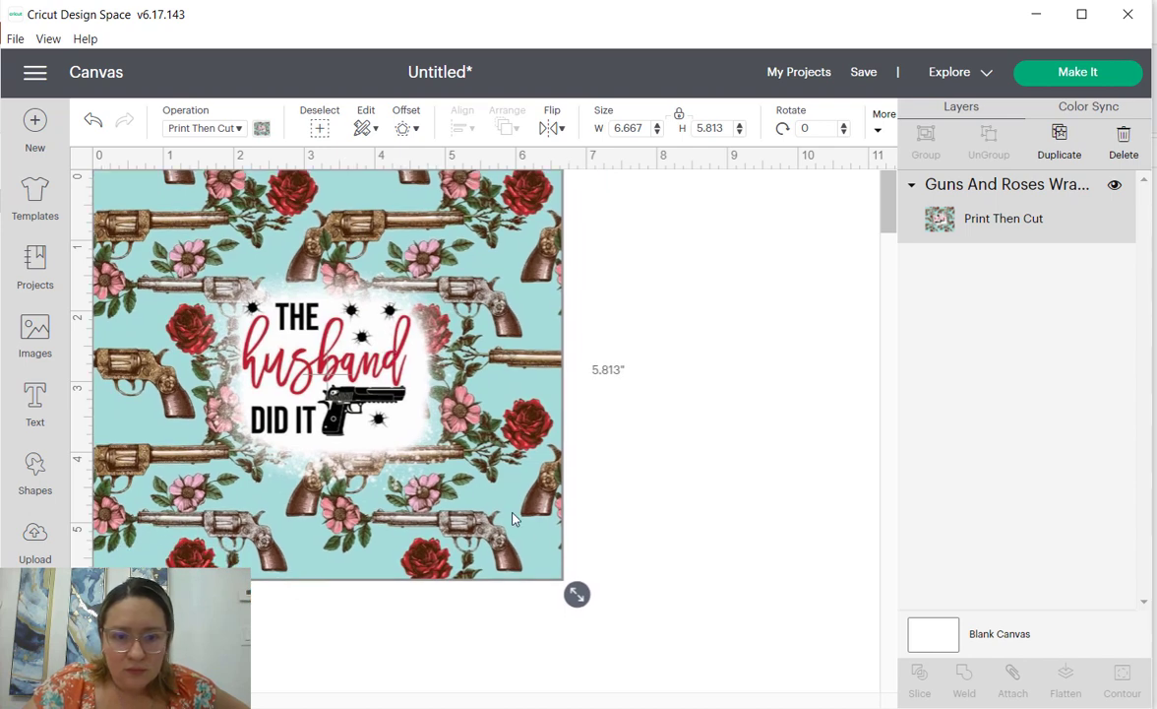
left_click_drag(579, 607, 634, 645)
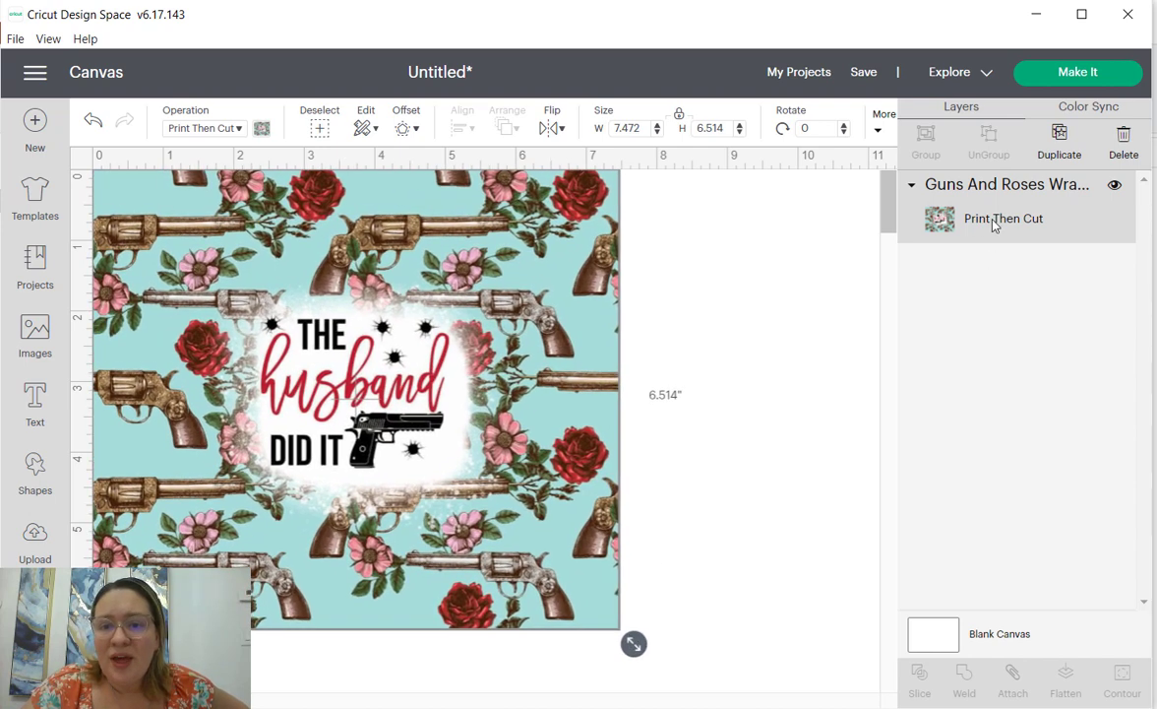
Preview how the whole wrap fits on the letter-size Print Then Cut mat, and return to the canvas.
left_click(1083, 74)
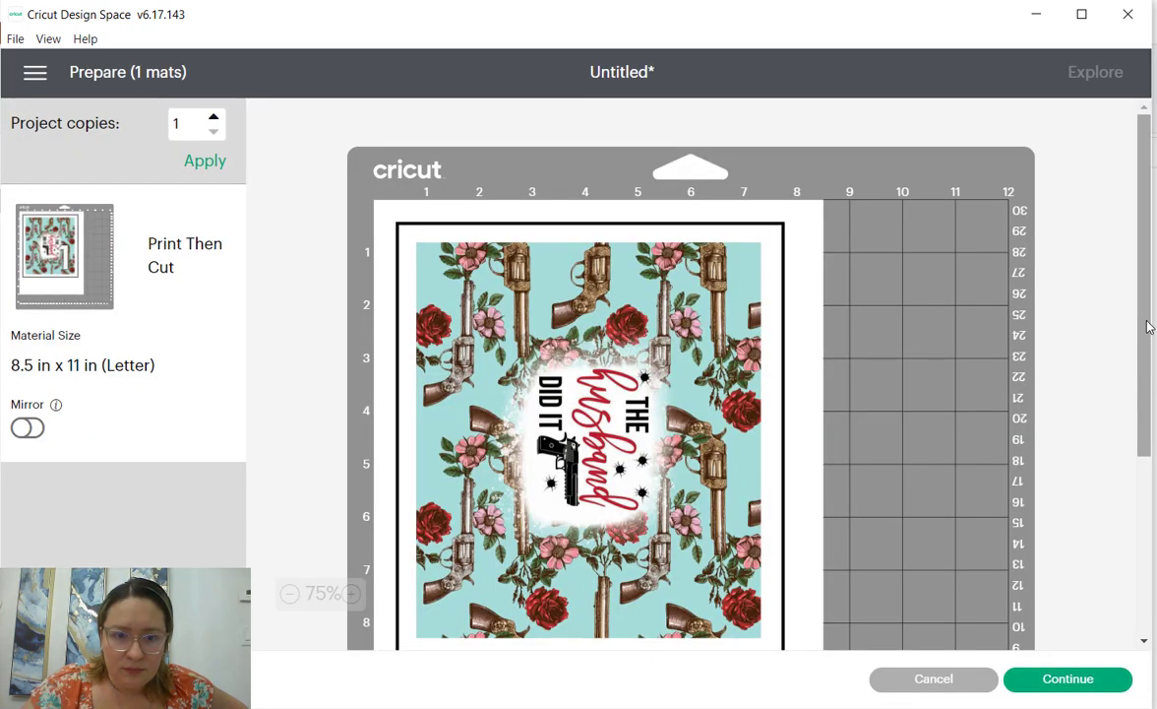
left_click_drag(1146, 325, 1123, 363)
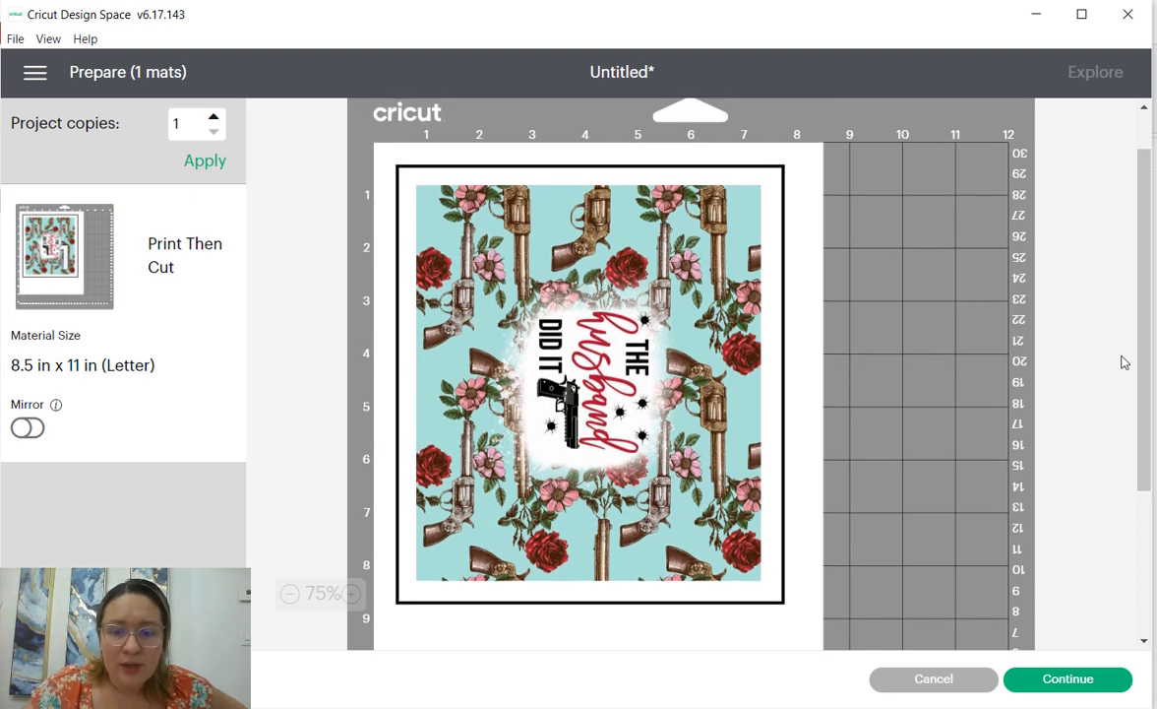
left_click(936, 680)
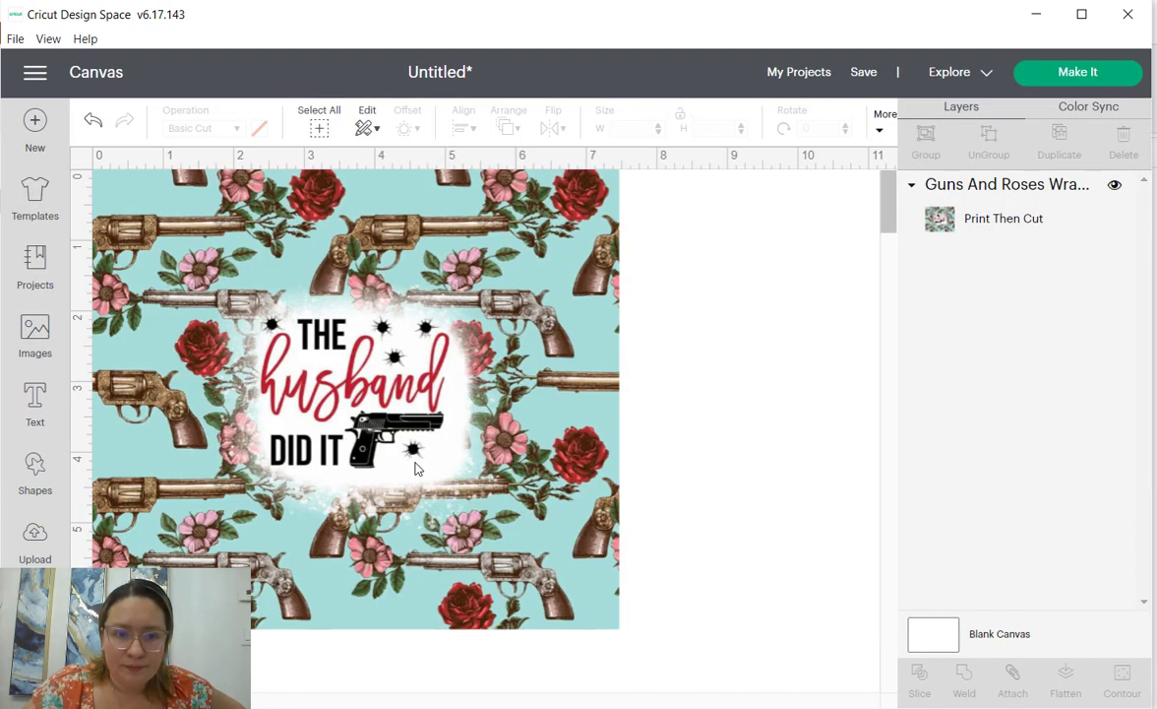
Try enlarging the wrap to about 8.6 inches wide, and scale it back down to about 7 inches wide.
left_click(416, 468)
scroll(466, 502, "down", 5)
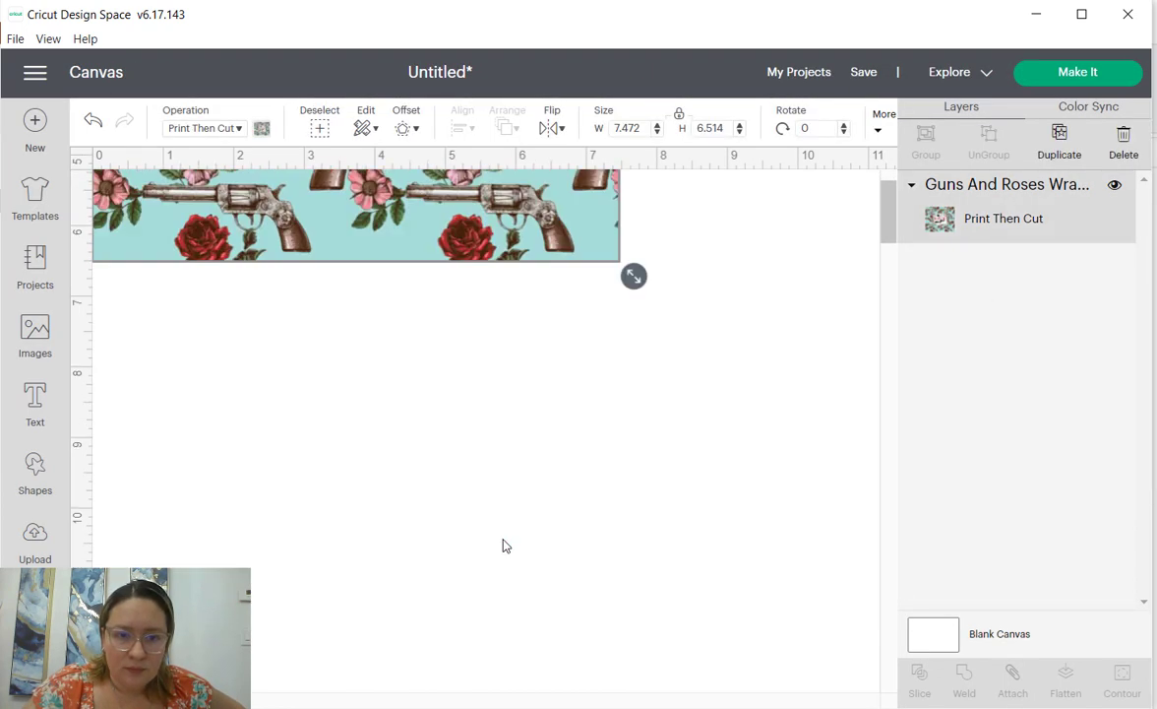
left_click_drag(633, 282, 692, 352)
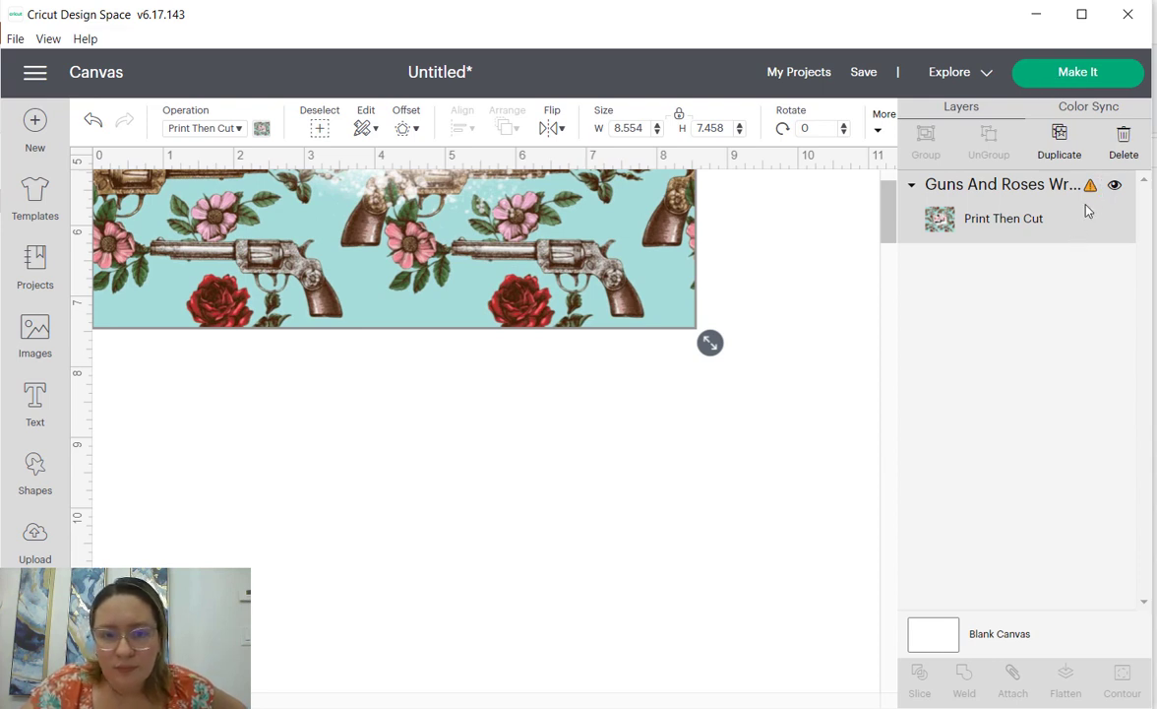
left_click_drag(709, 343, 598, 247)
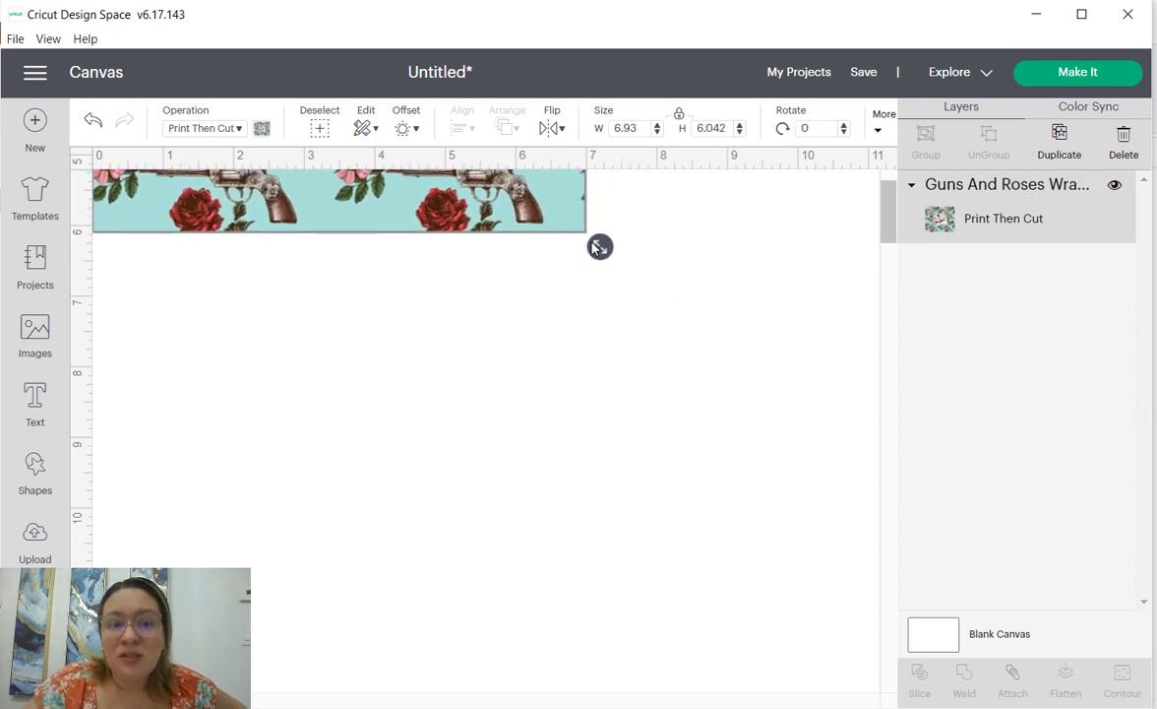
Preview the resized wrap on the mat, and delete the wrap from the canvas.
scroll(584, 302, "up", 5)
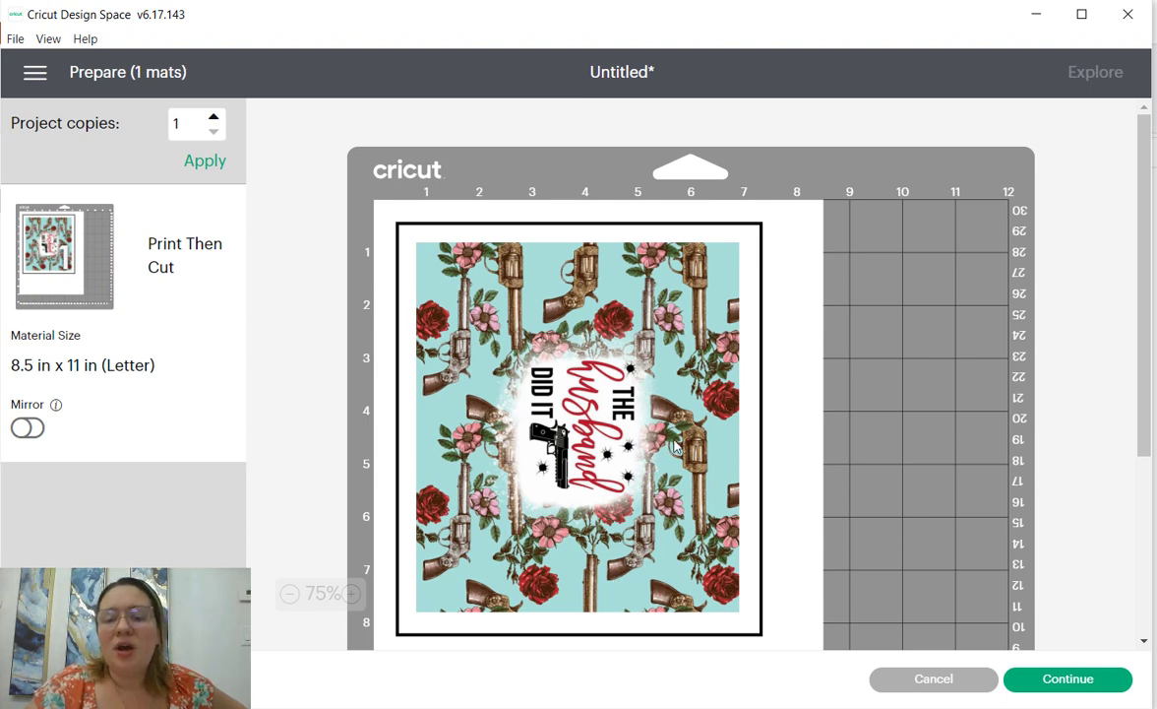
left_click(948, 686)
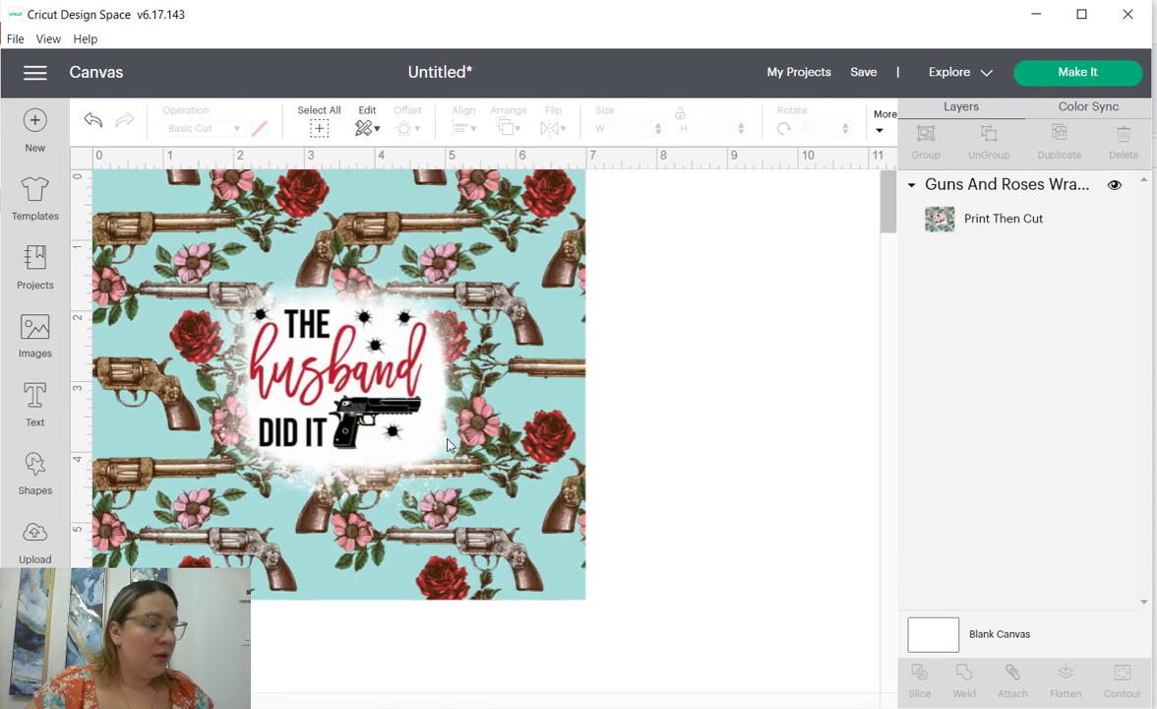
left_click(448, 445)
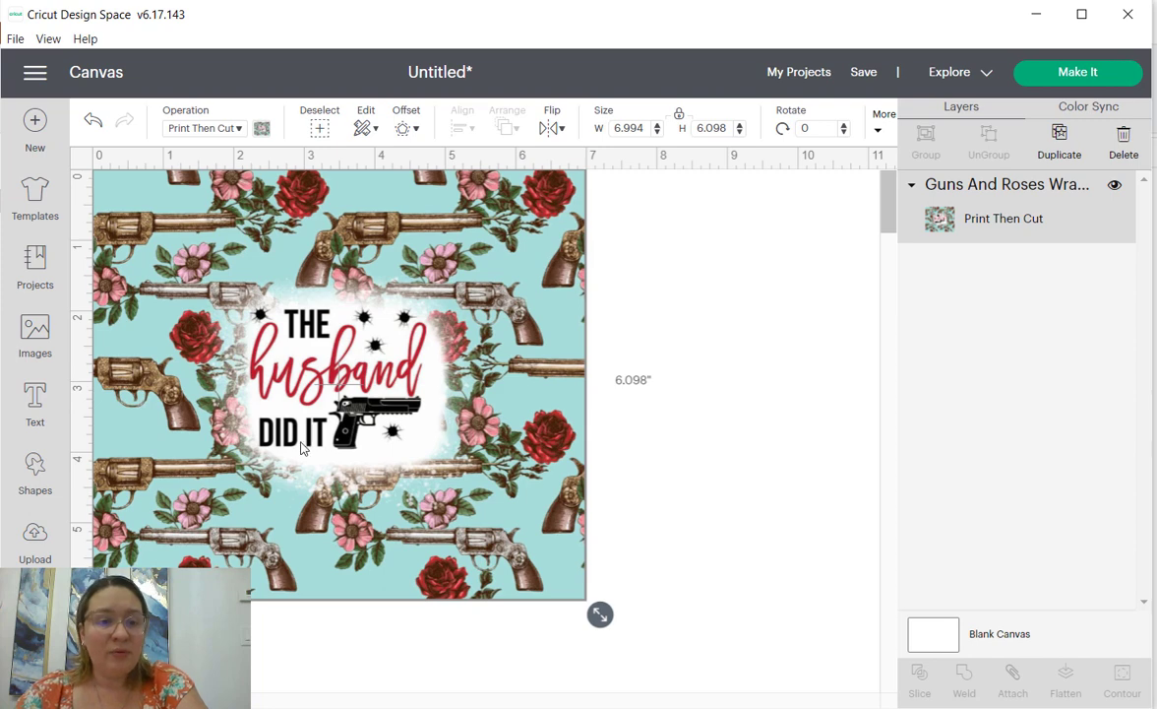
key("Delete")
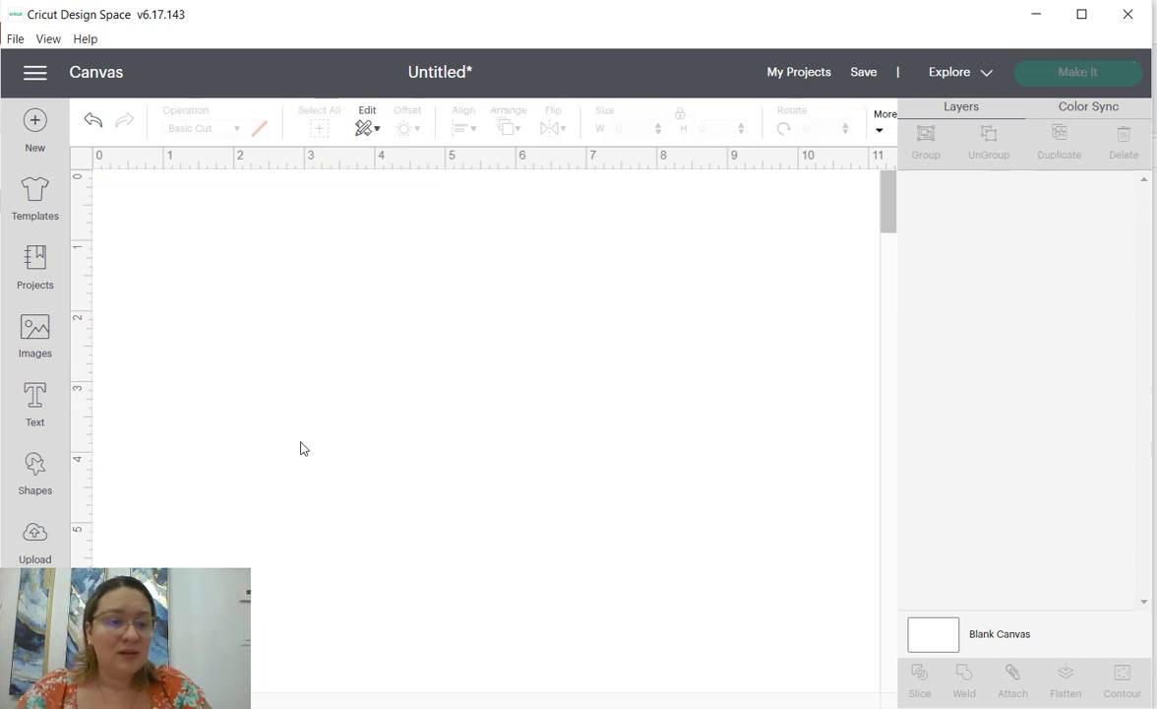
Start a new image upload and select the anchor jpg file in the Lesson 3 folder.
left_click(35, 540)
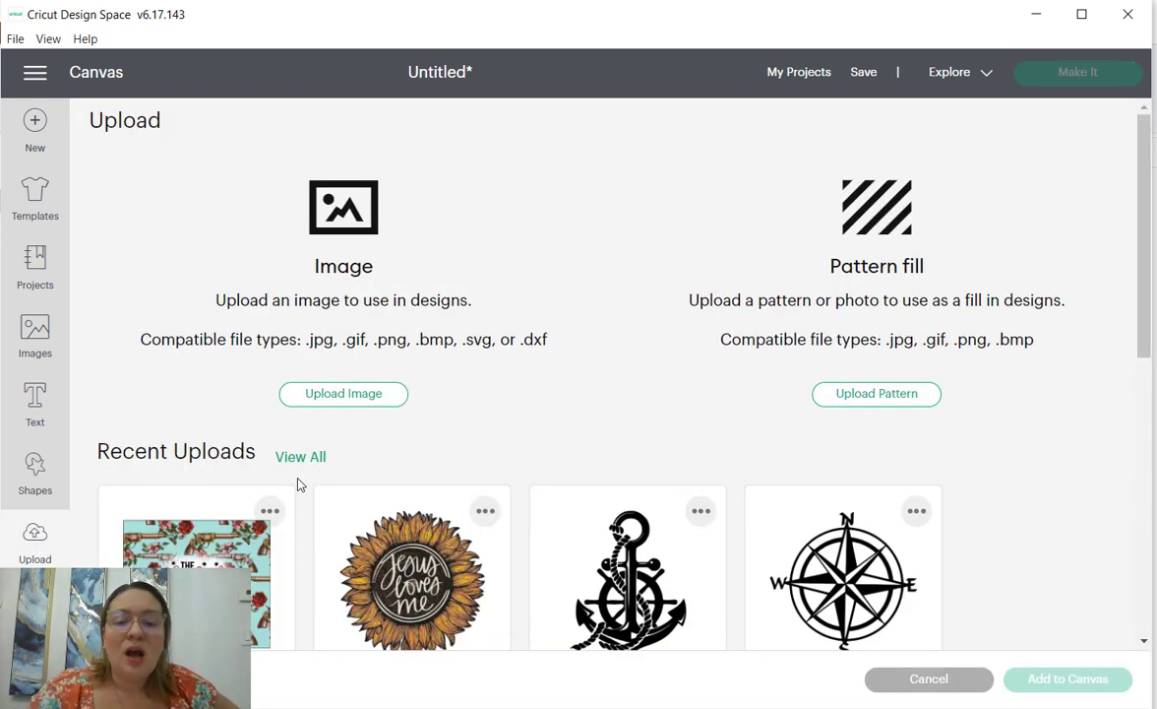
left_click(343, 392)
left_click(622, 393)
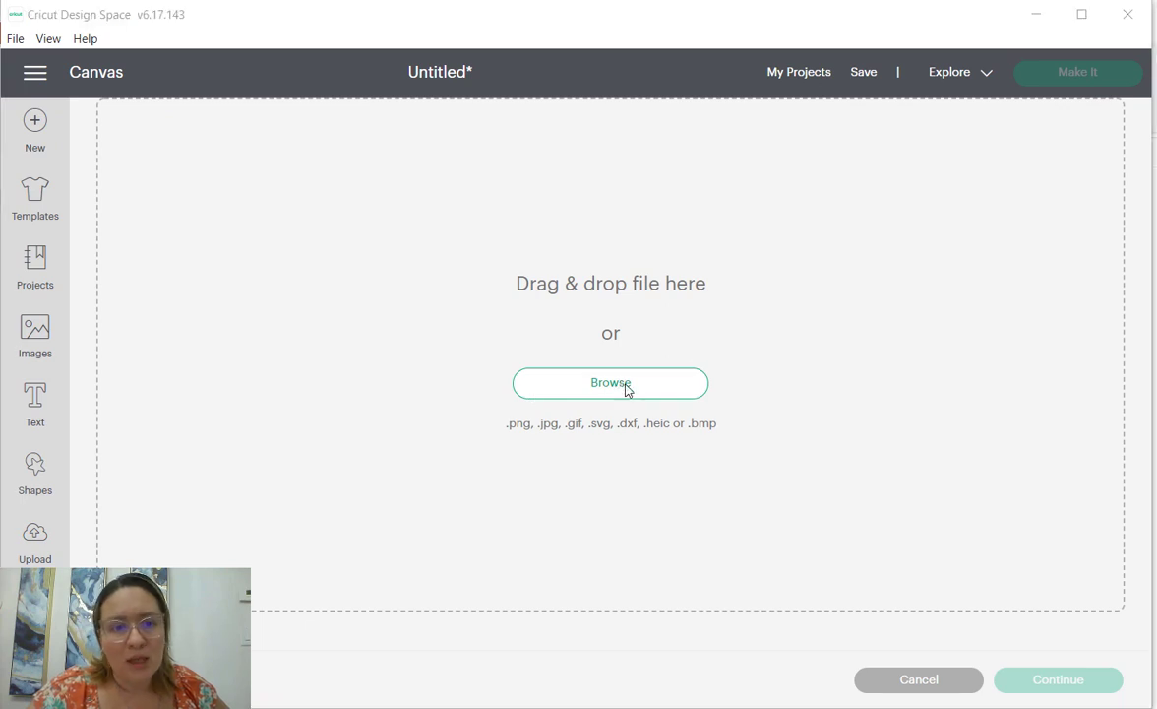
left_click(213, 185)
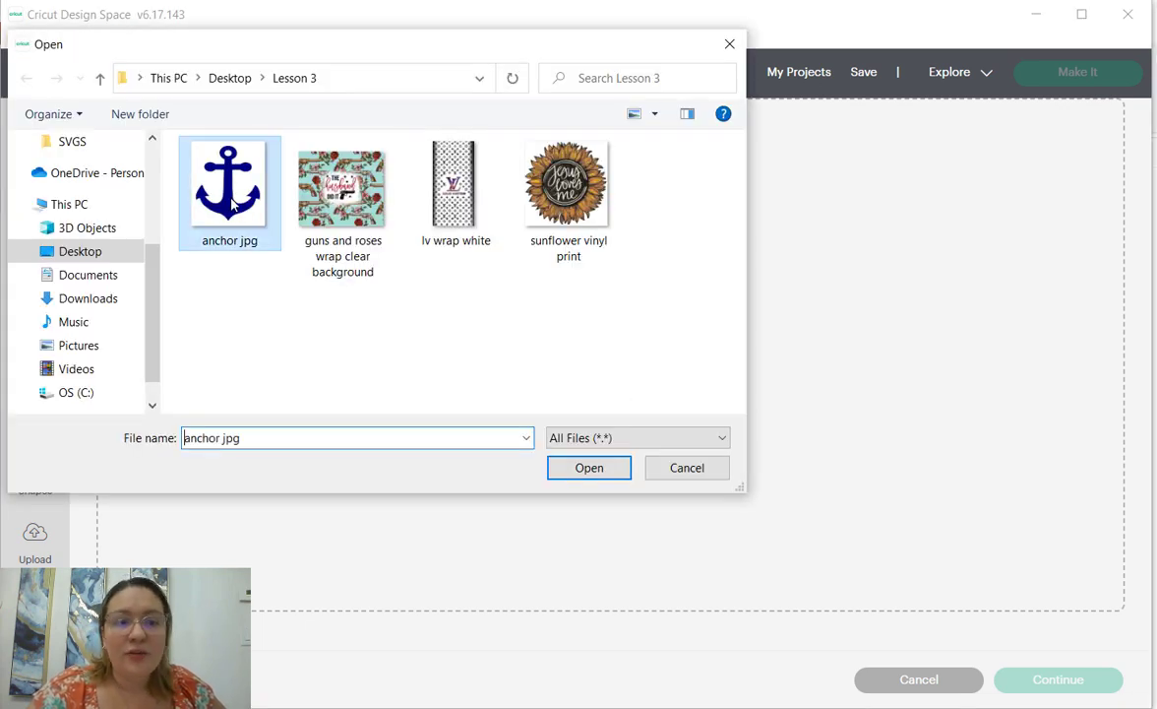
double_click(263, 243)
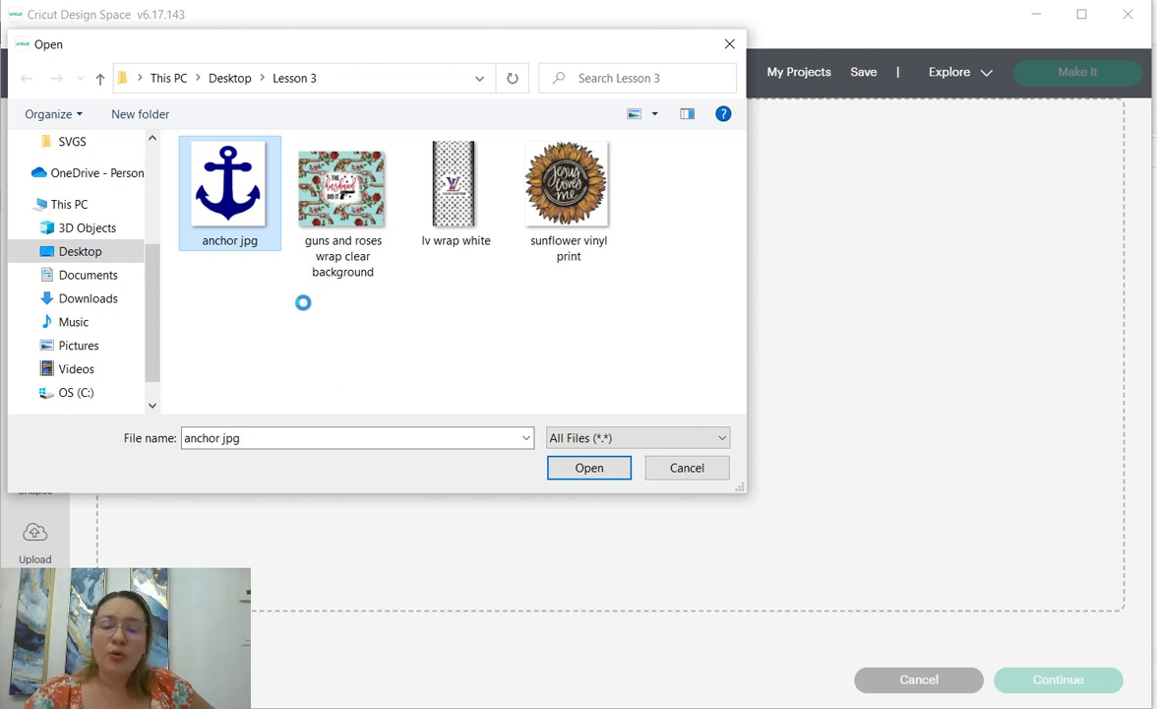
Check the pixel dimensions and resolution in the anchor jpg file's property details, and close the properties.
right_click(296, 301)
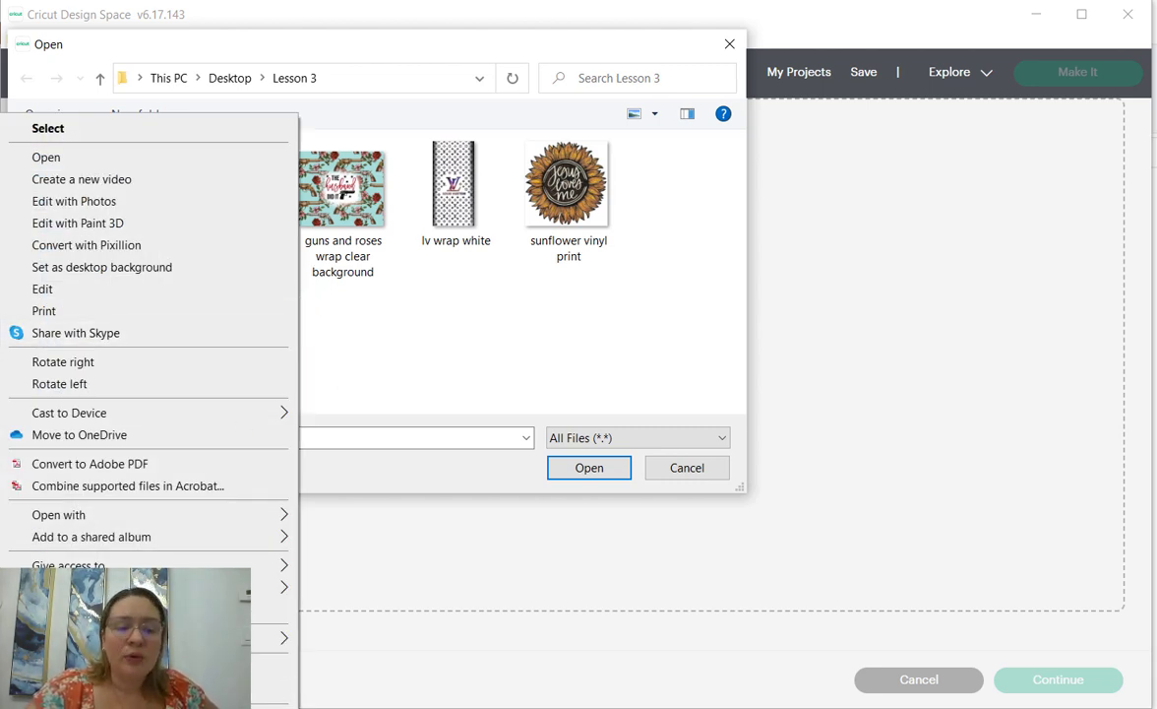
key("Escape")
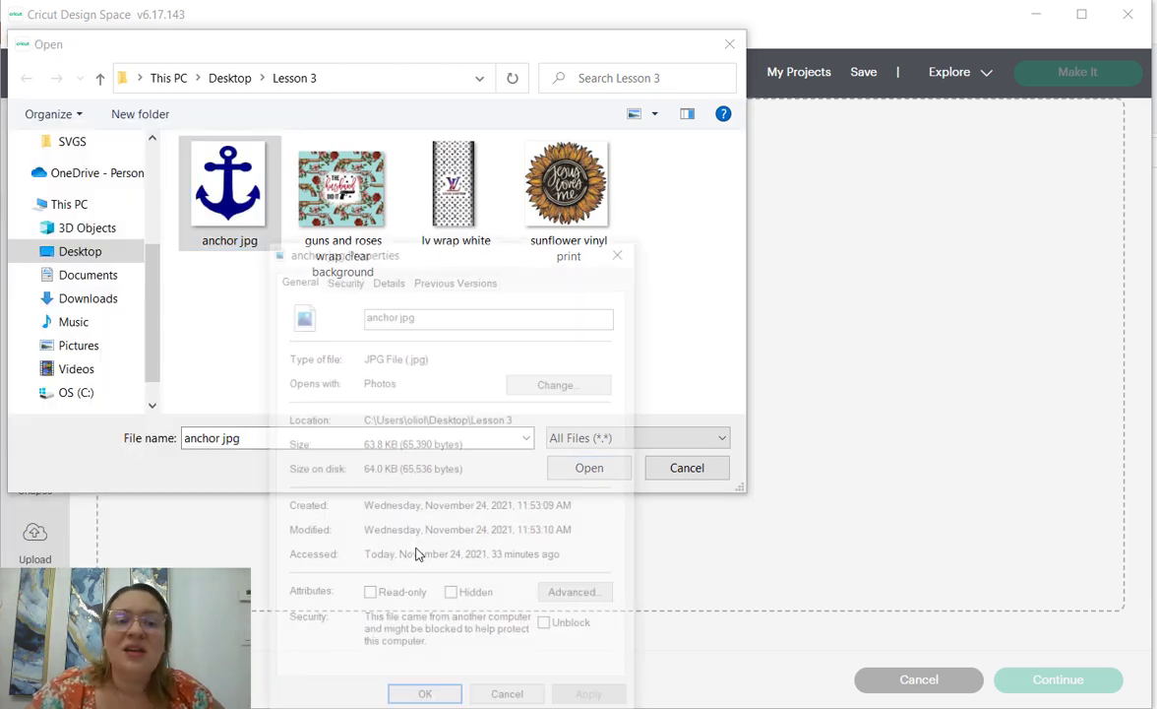
left_click_drag(468, 255, 473, 147)
left_click_drag(497, 125, 459, 107)
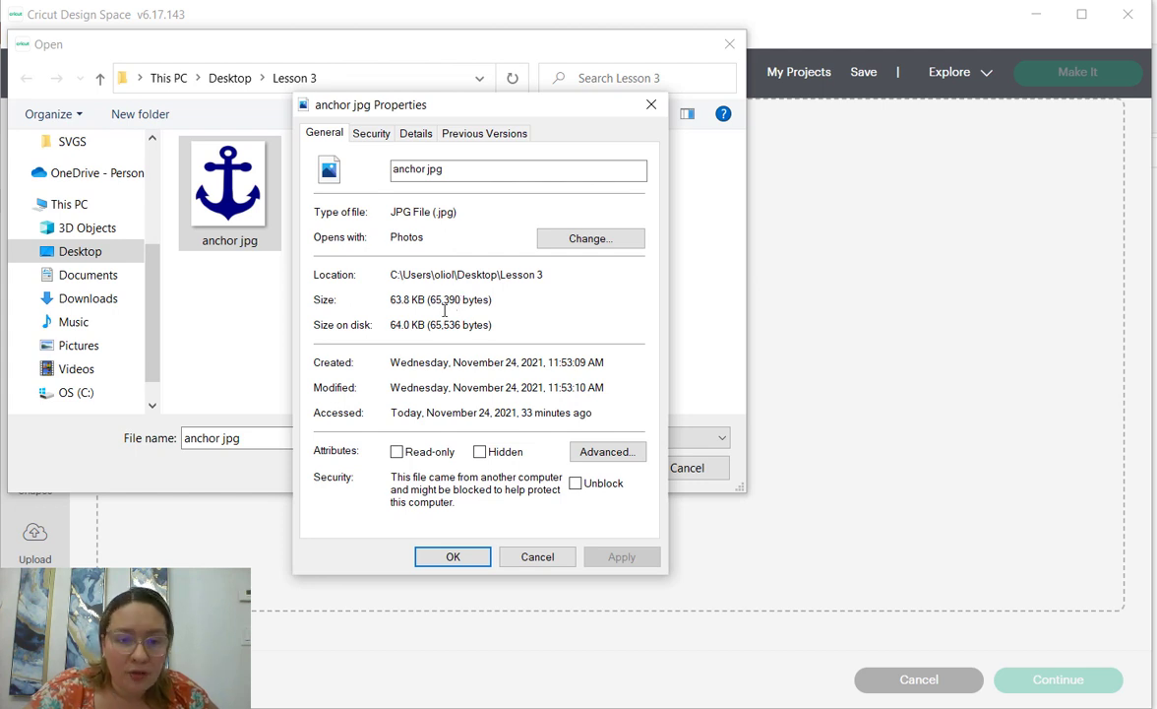
left_click(371, 133)
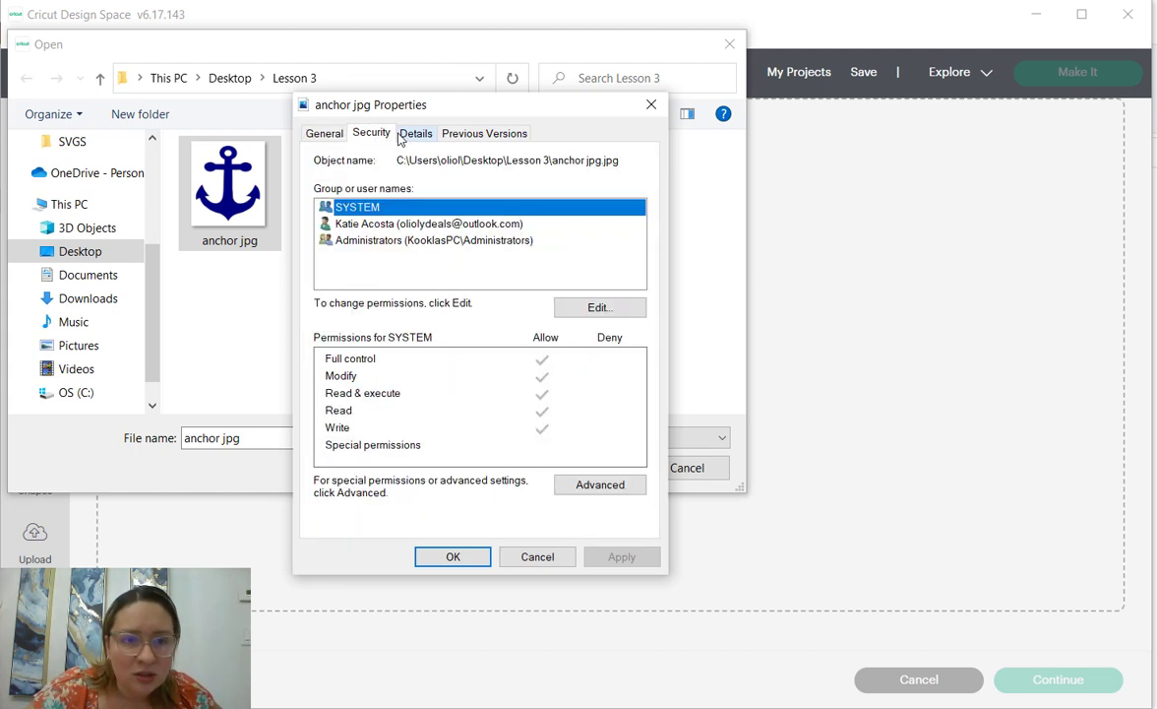
left_click(414, 137)
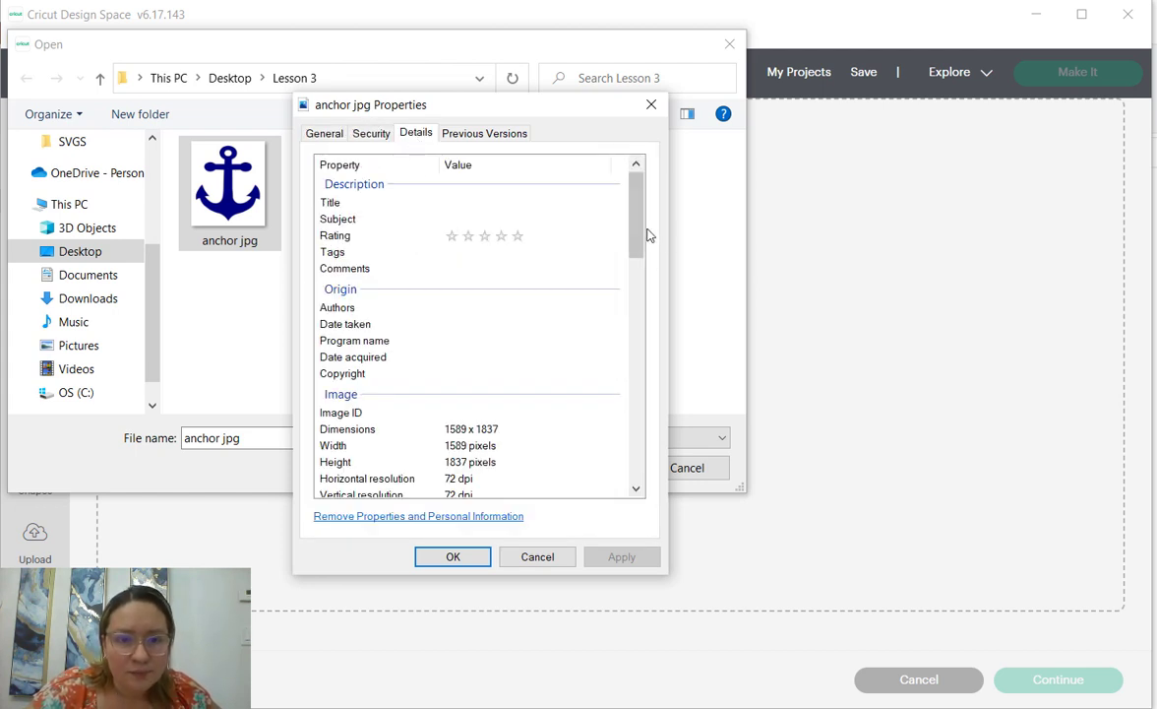
left_click_drag(638, 240, 638, 298)
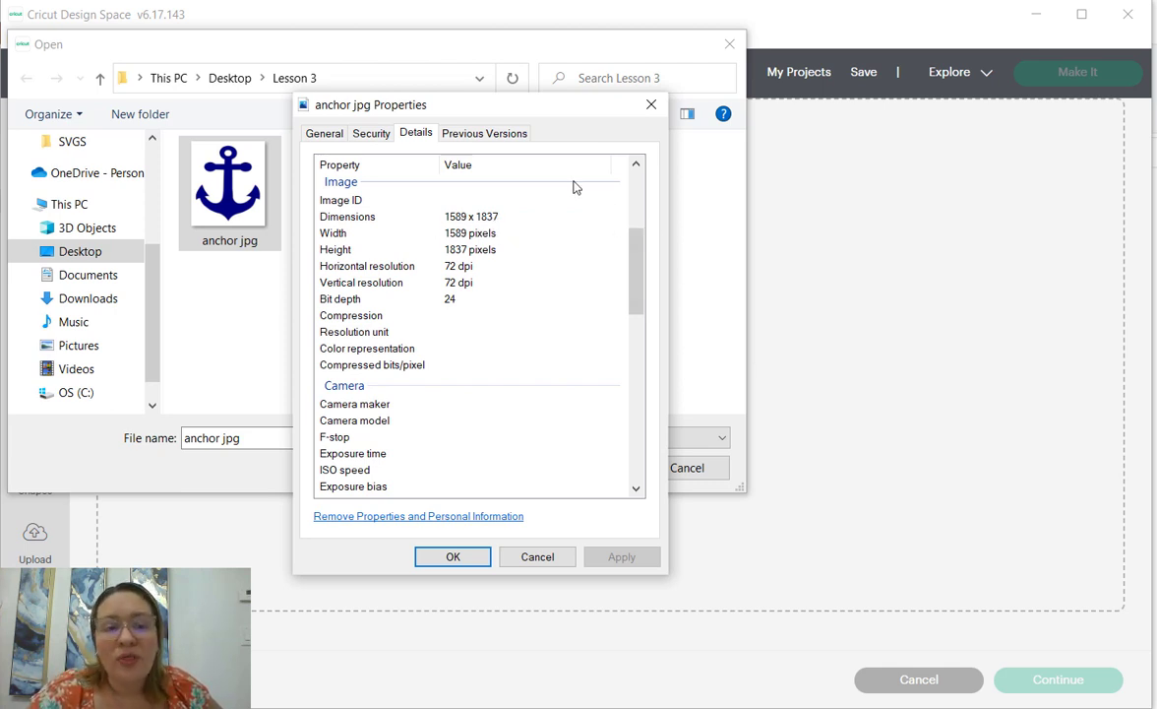
left_click(469, 216)
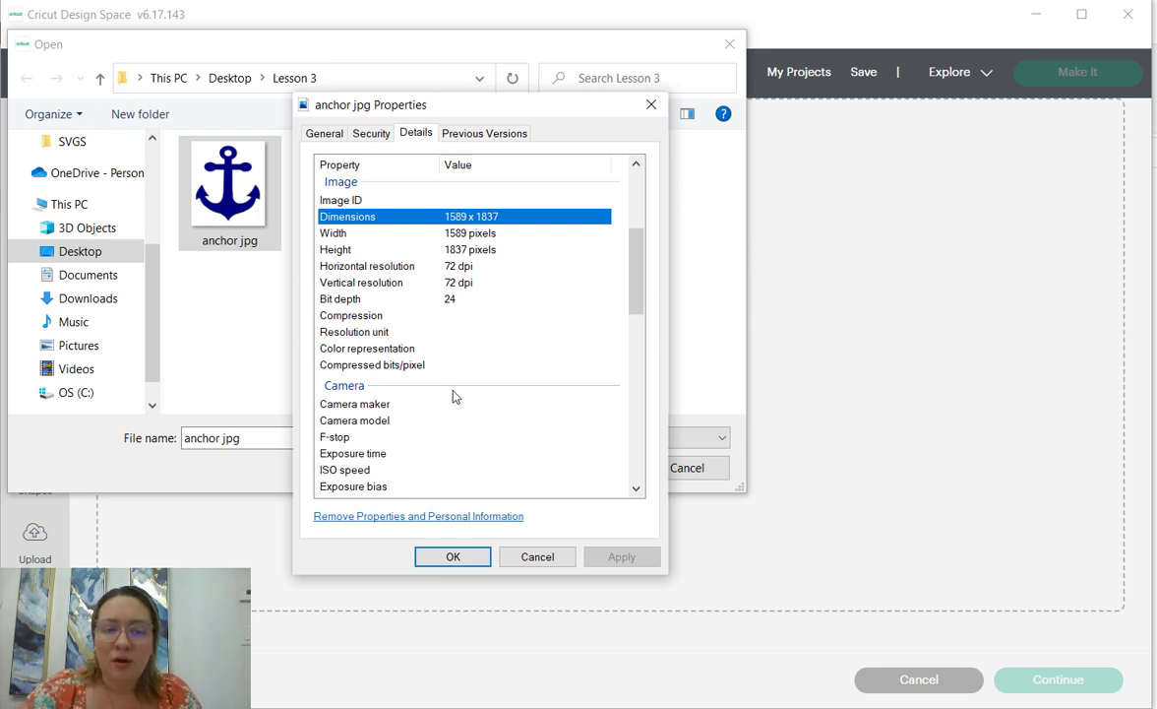
left_click(477, 558)
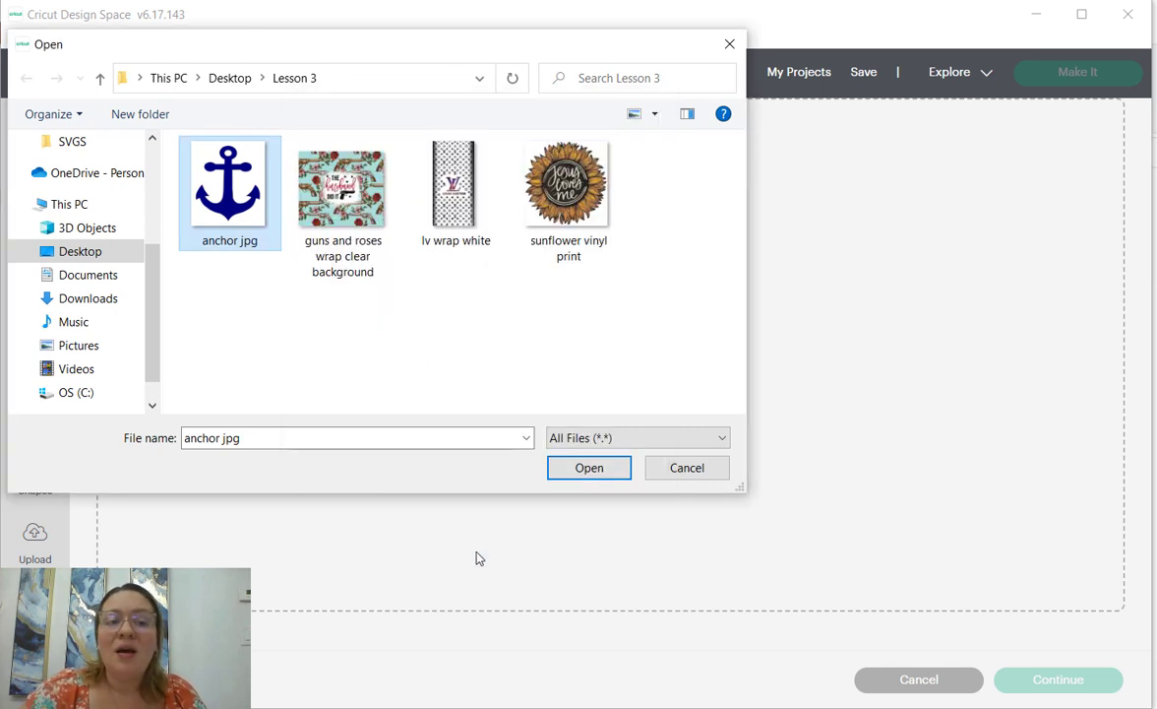
Open anchor jpg for upload and set its image type to Complex.
left_click(584, 468)
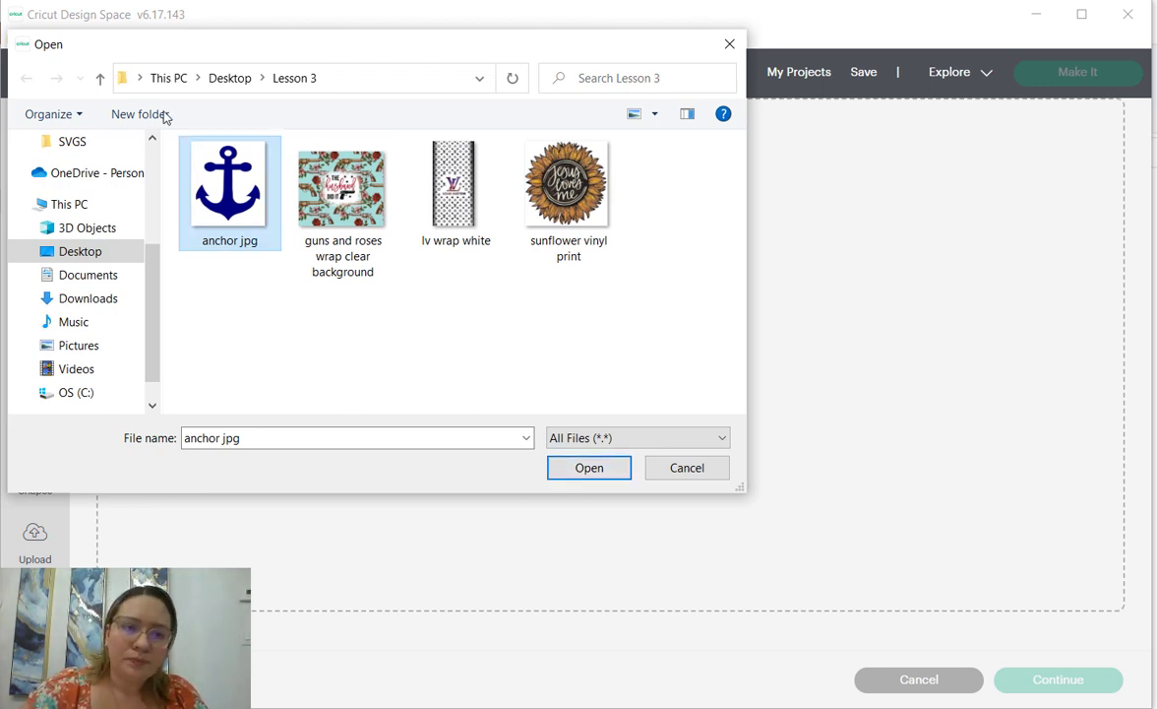
left_click(220, 211)
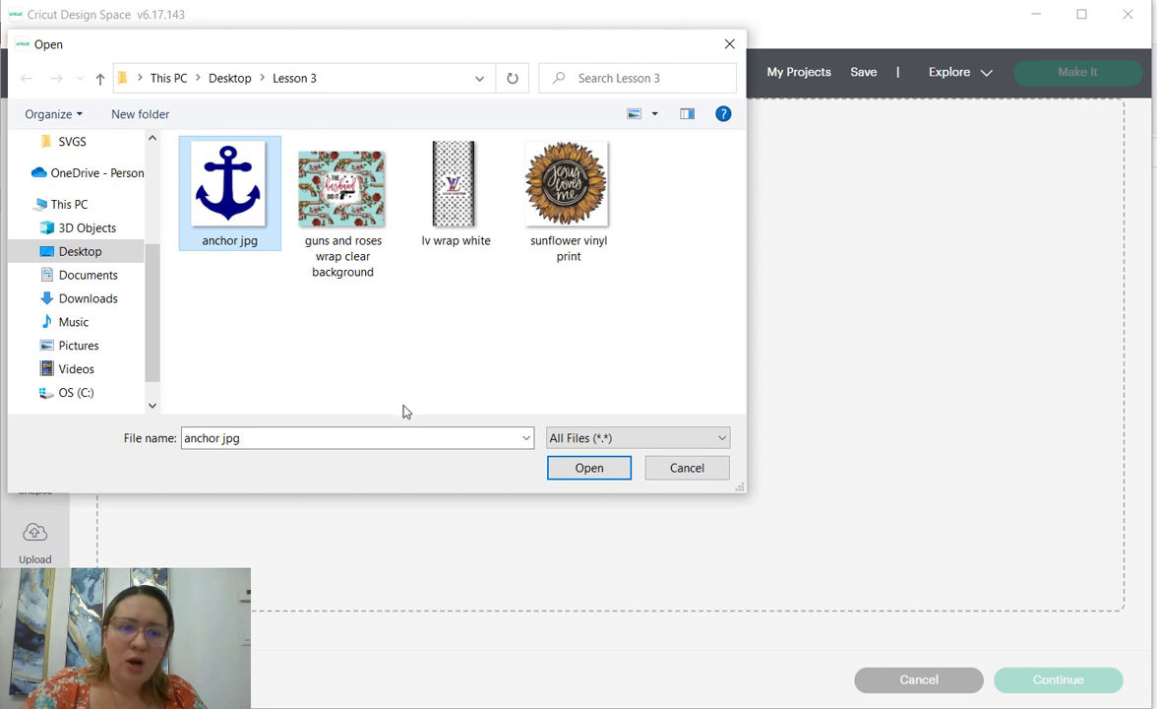
left_click(590, 469)
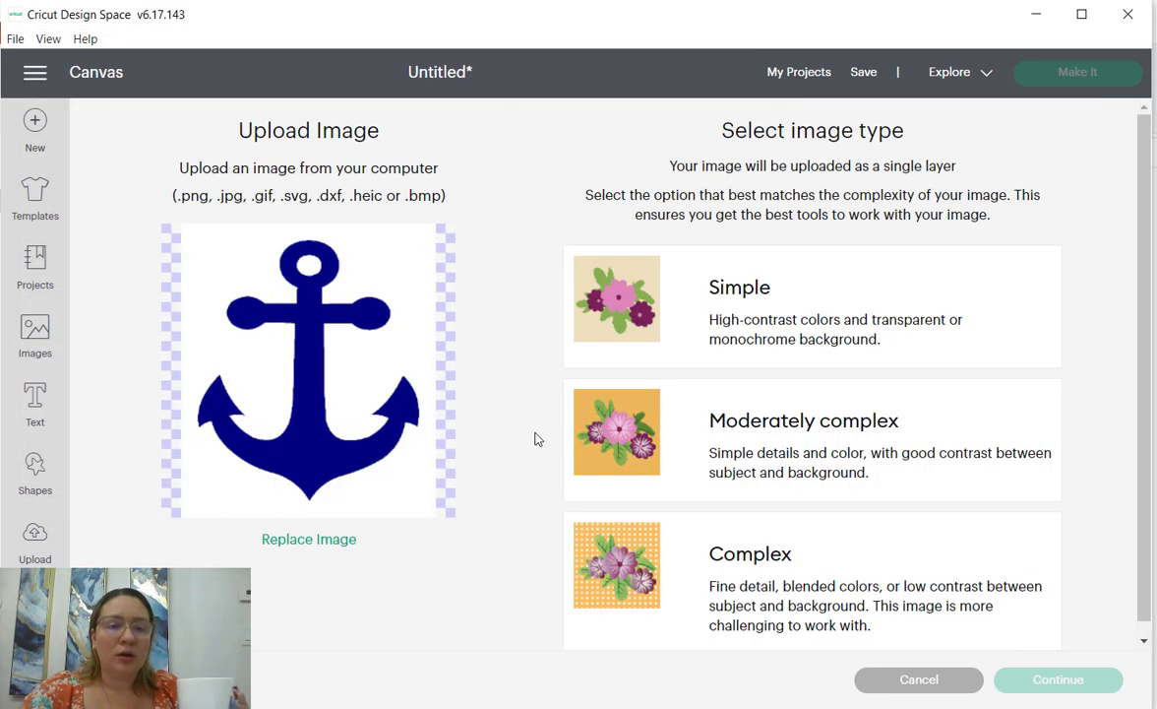
left_click(695, 586)
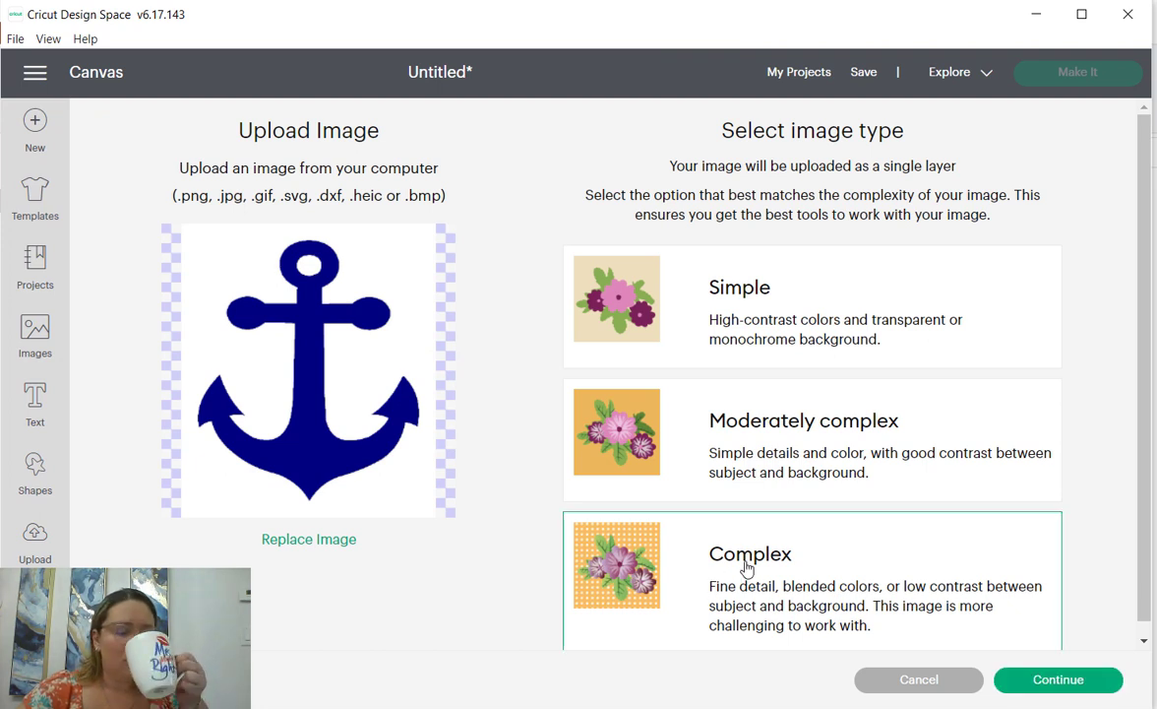
left_click(1041, 683)
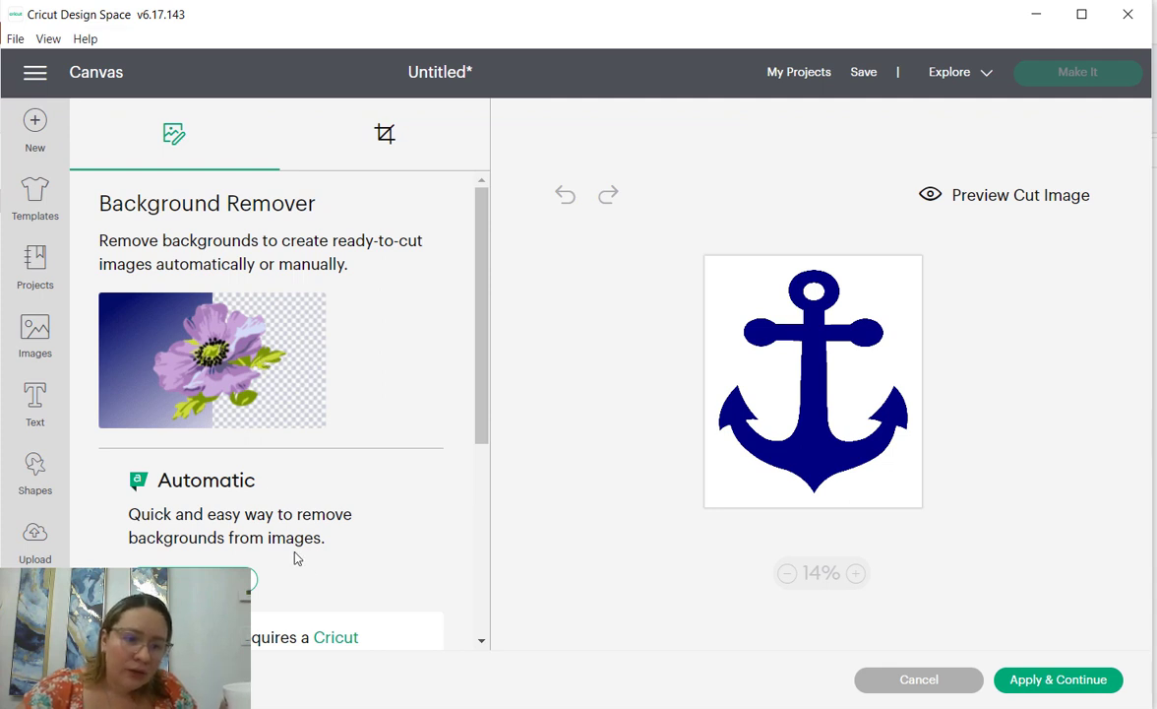
Manually remove the white background around the anchor and inside its ring, and apply the result.
scroll(297, 551, "down", 3)
left_click(181, 532)
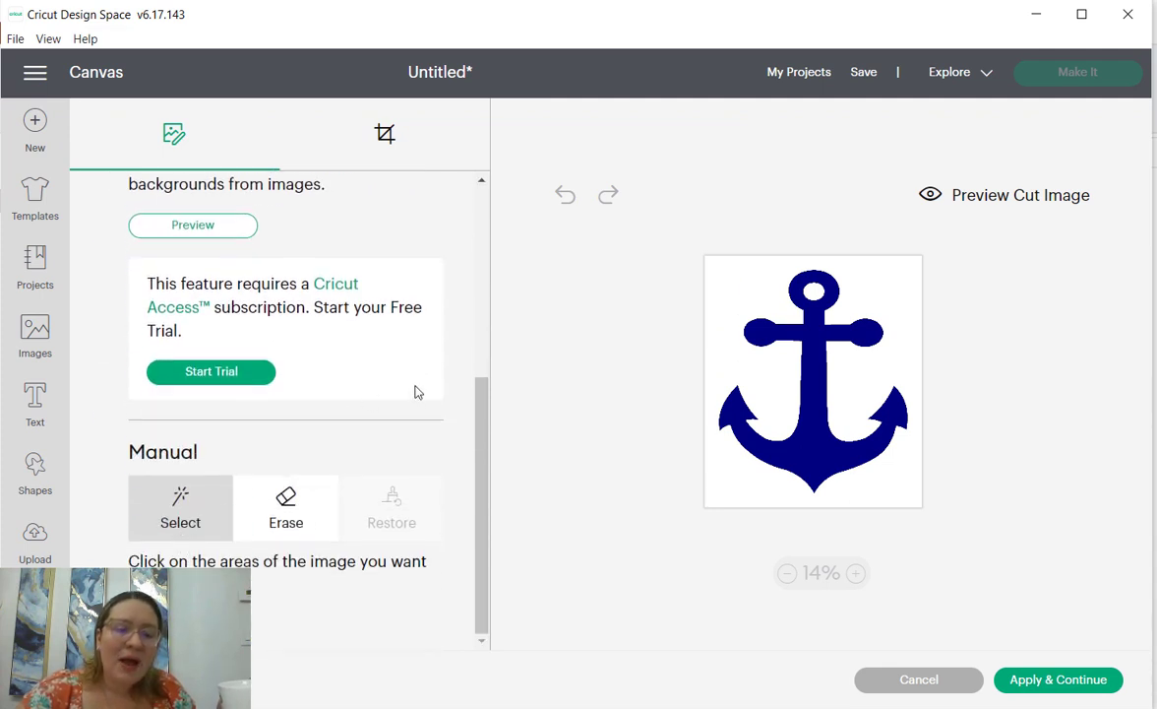
left_click(846, 298)
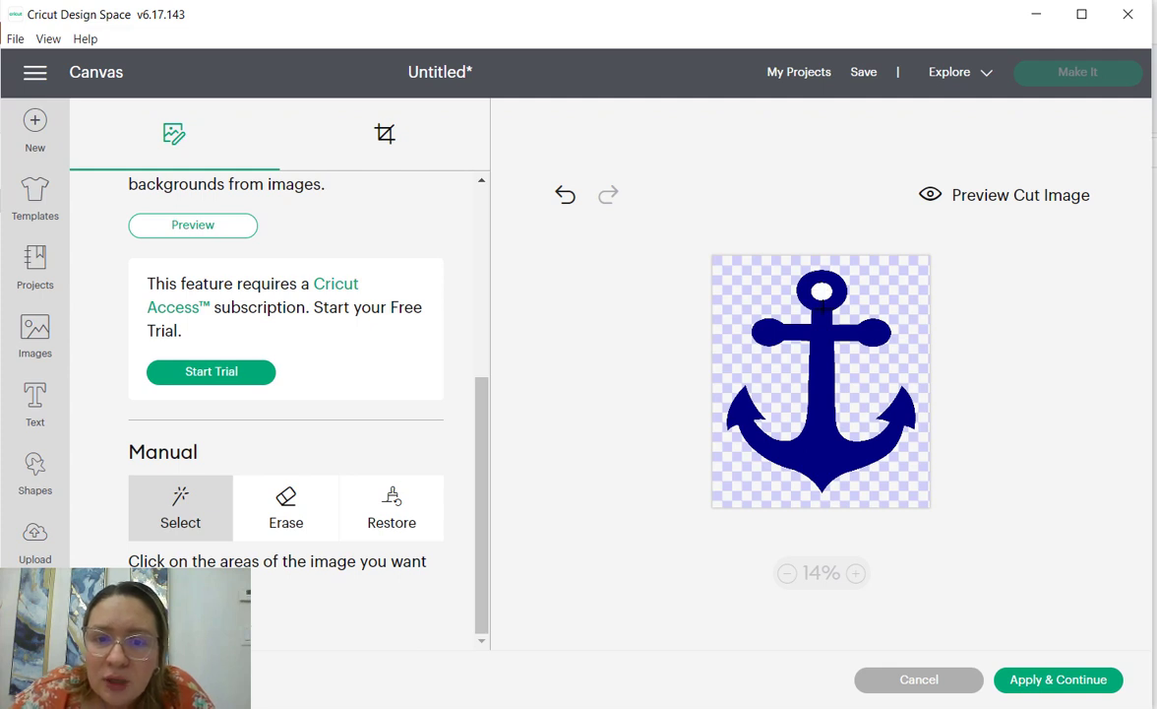
left_click(1041, 679)
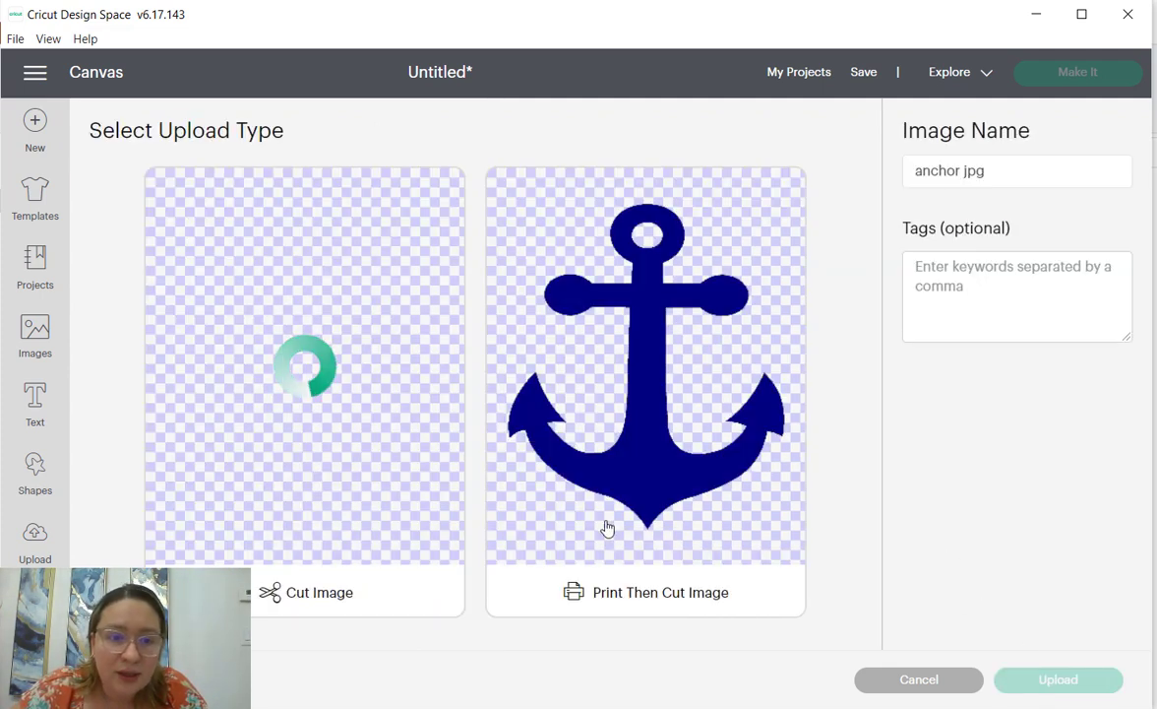
Upload the anchor as a Cut Image and add it to the canvas.
left_click(312, 447)
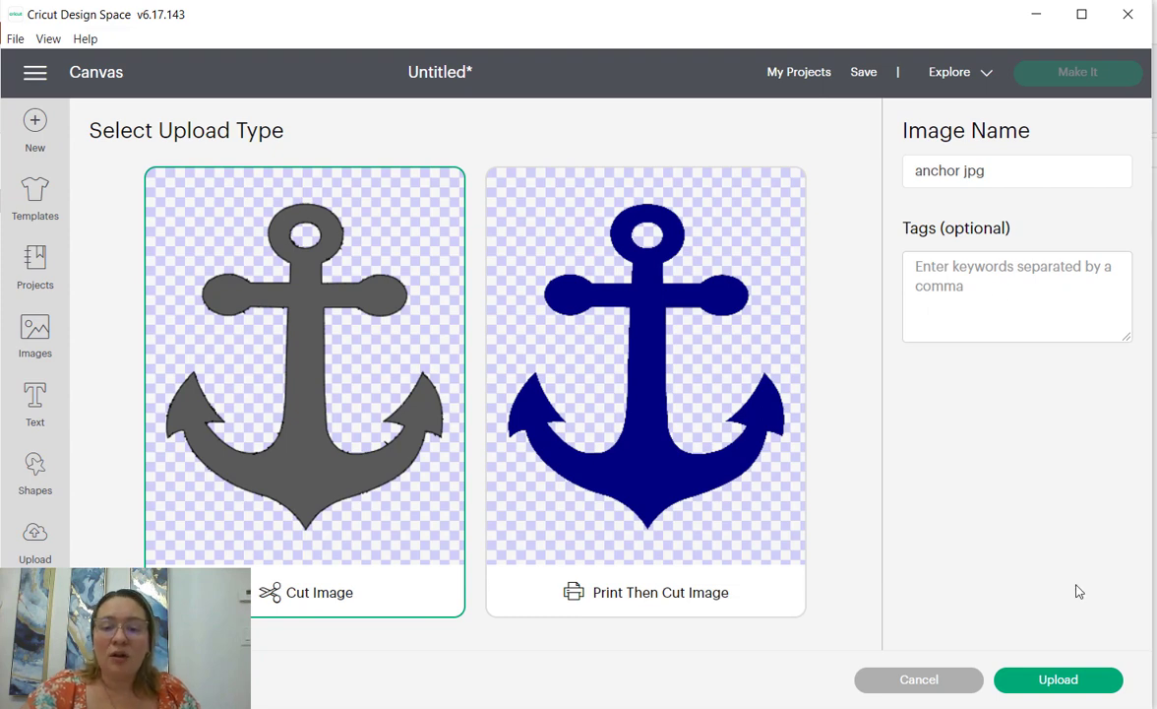
left_click(1084, 683)
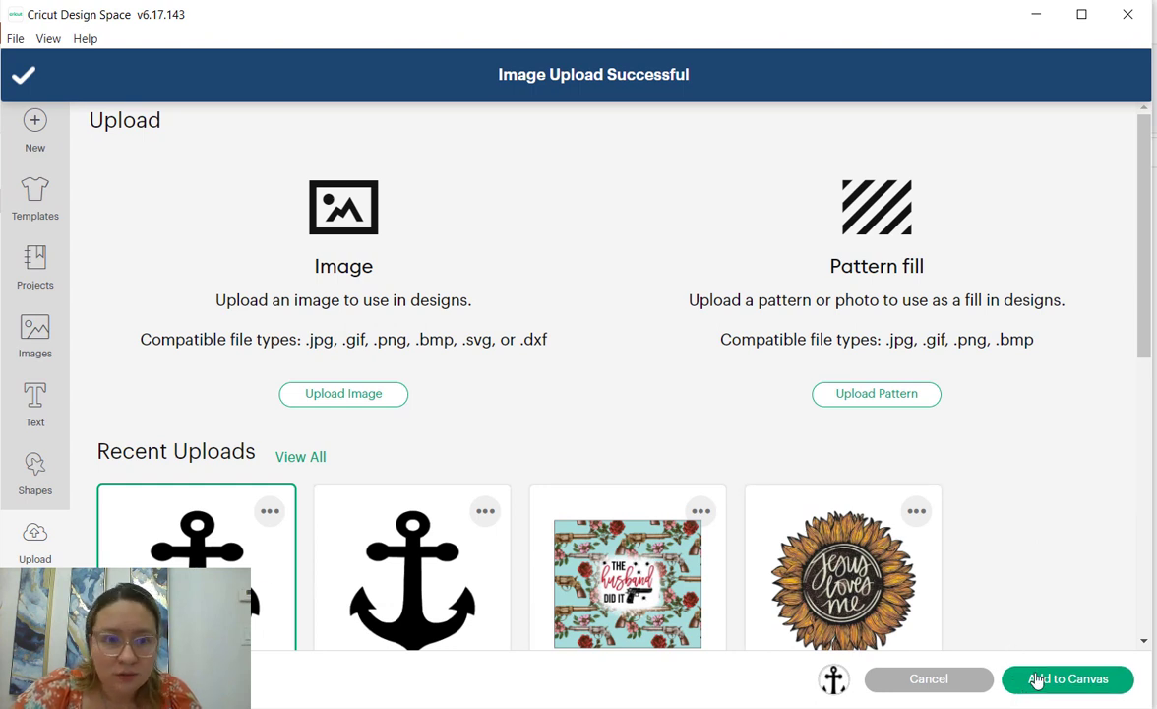
left_click(1067, 679)
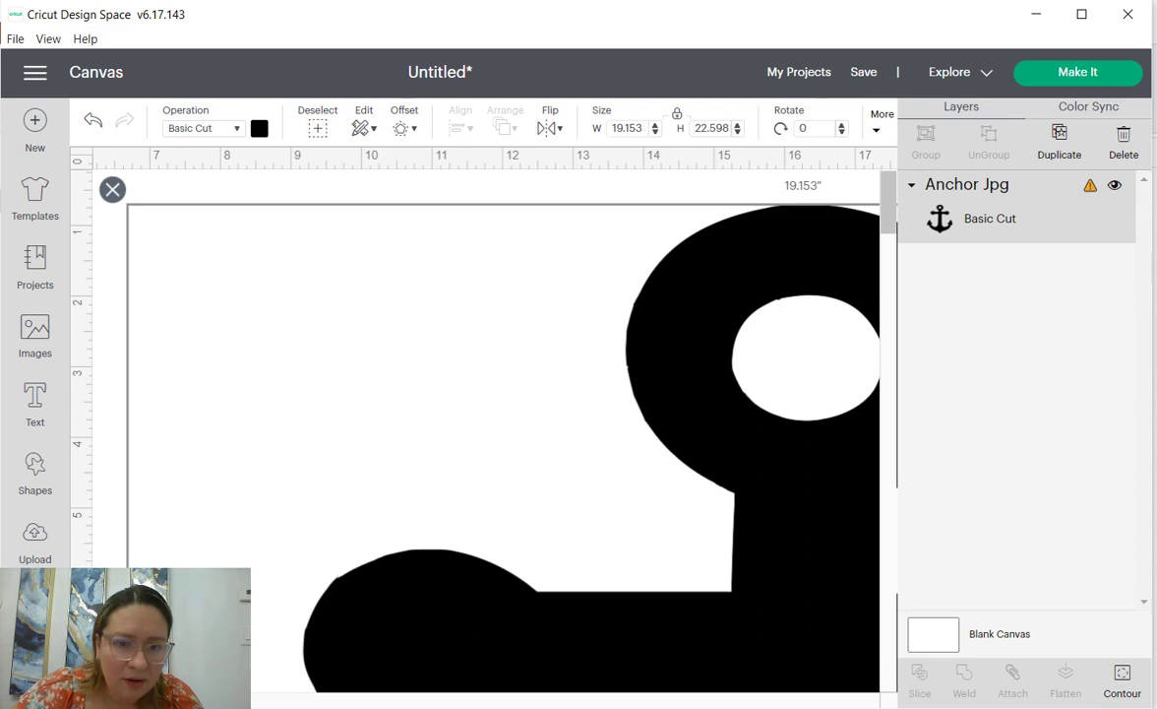
Move the oversized anchor to the canvas origin and scale it down proportionally to about 5.4 inches wide.
left_click(374, 492)
scroll(377, 630, "right", 10)
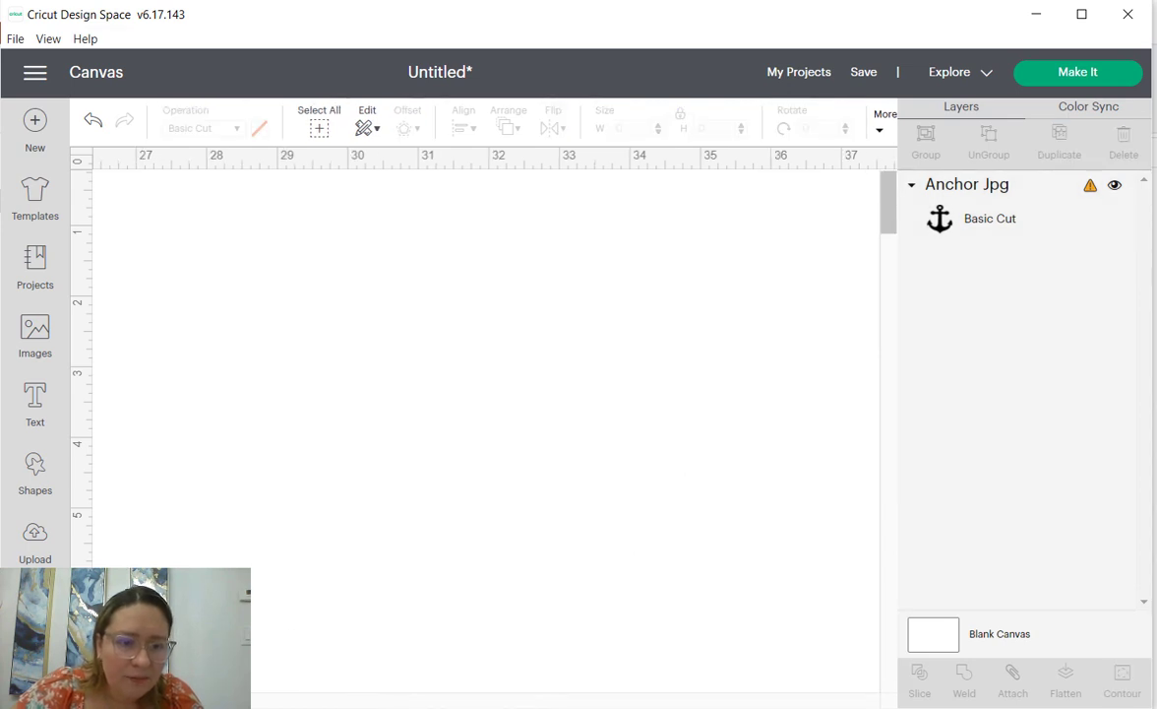
scroll(330, 340, "left", 5)
left_click(331, 339)
scroll(331, 339, "down", 4)
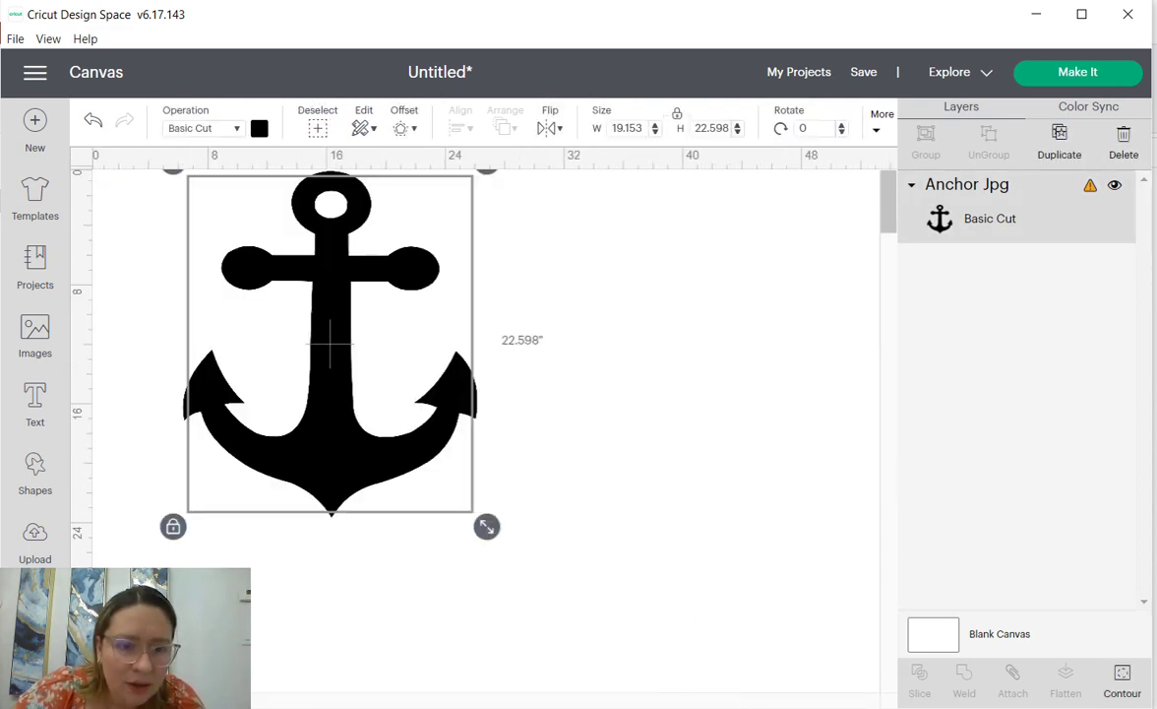
right_click(376, 359)
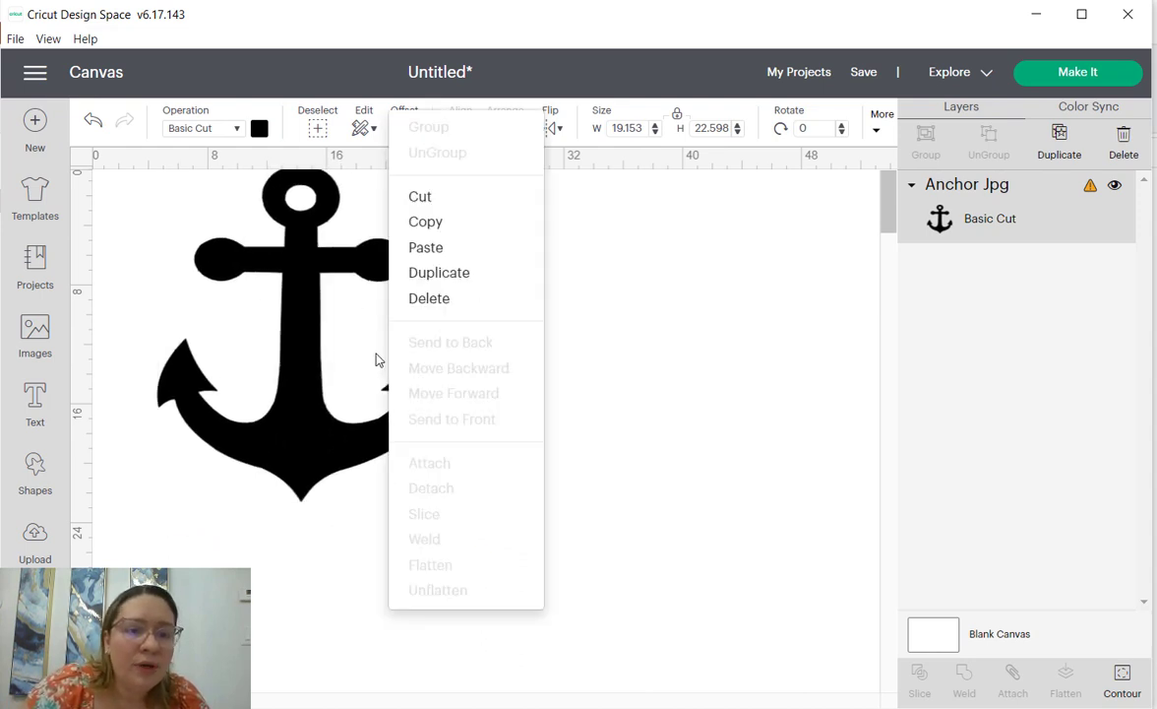
left_click(372, 384)
left_click_drag(421, 480, 30, 156)
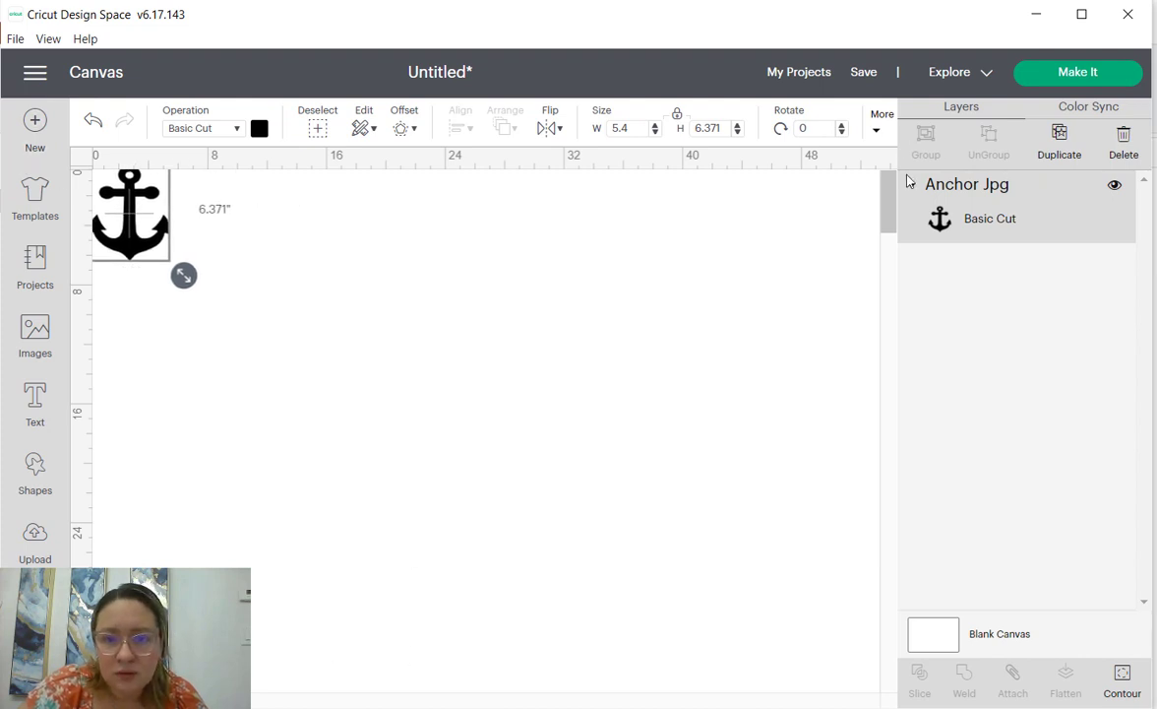
left_click(836, 214)
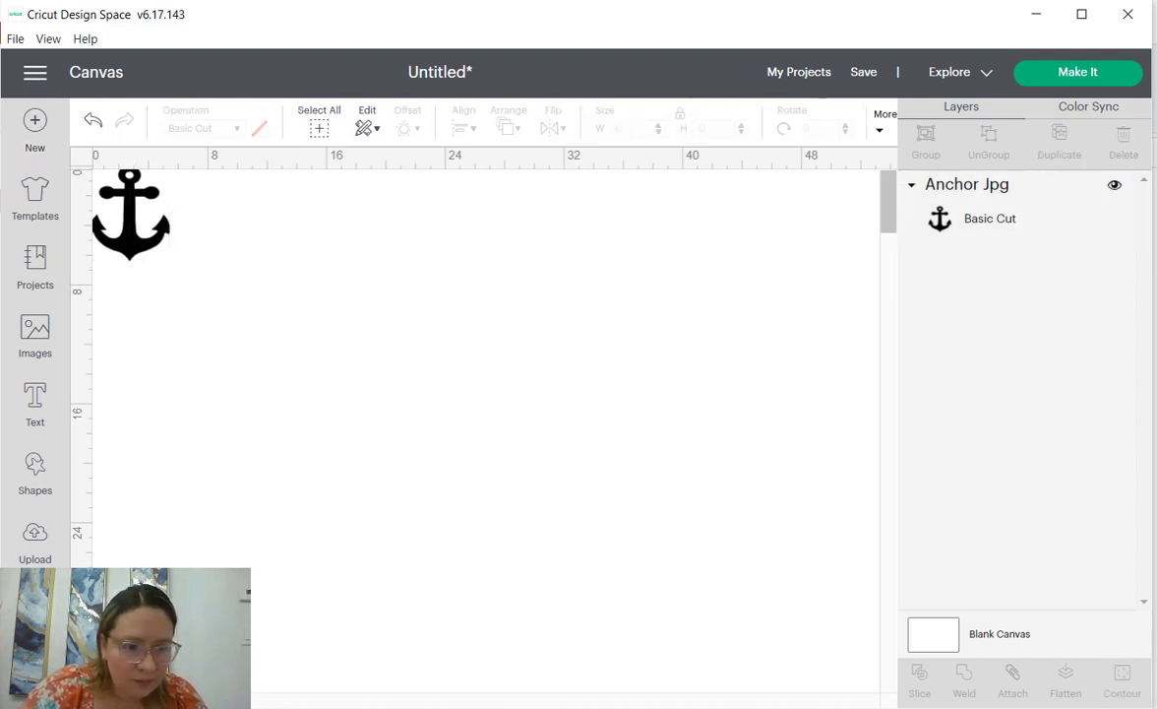
Scale the anchor down proportionally to about 2.95 inches wide and 3.5 inches high.
scroll(488, 438, "up", 5)
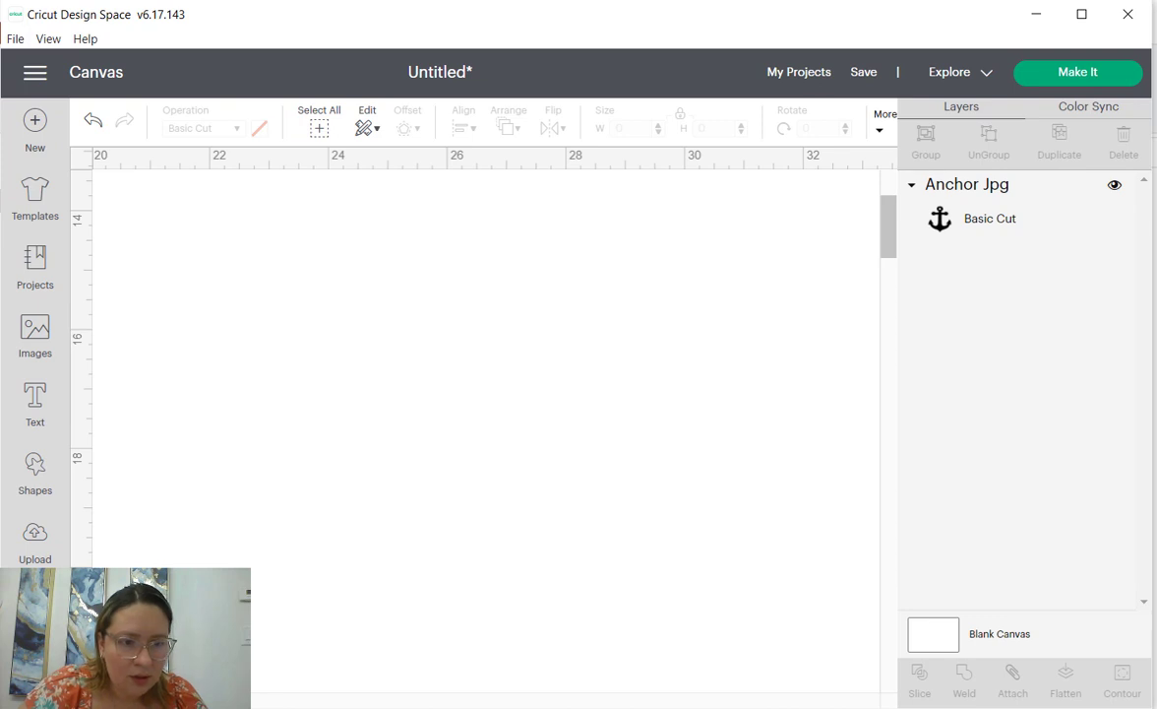
scroll(480, 401, "left", 5)
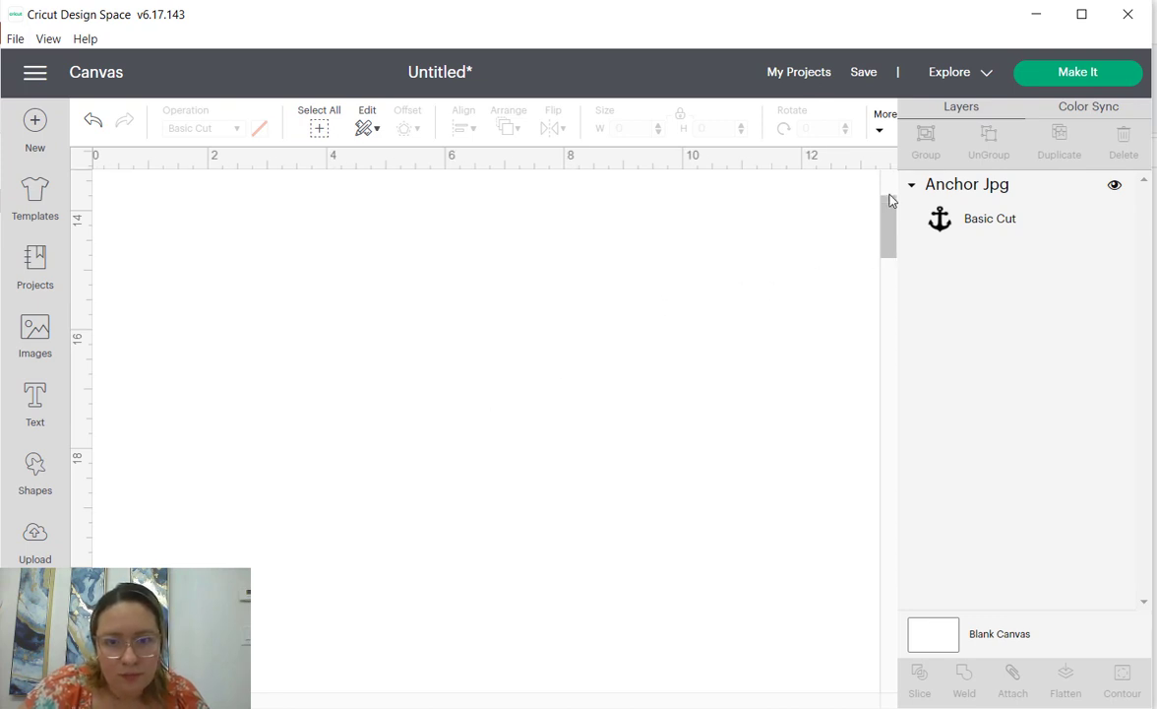
scroll(888, 202, "up", 5)
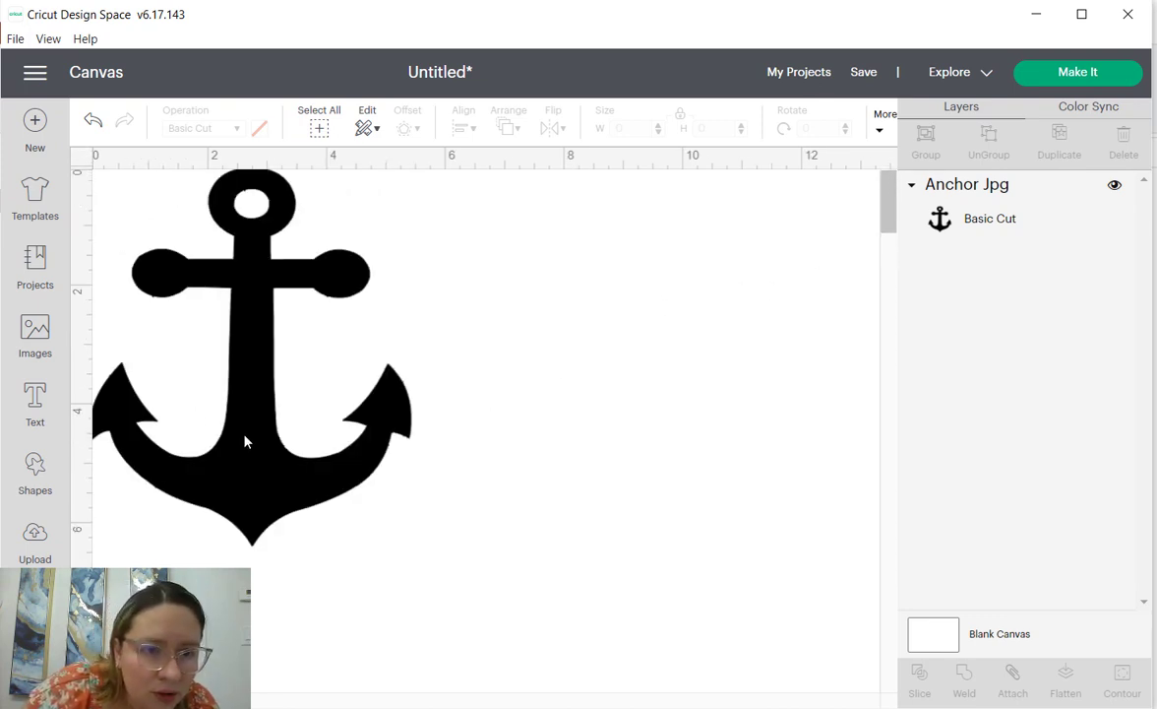
left_click(300, 431)
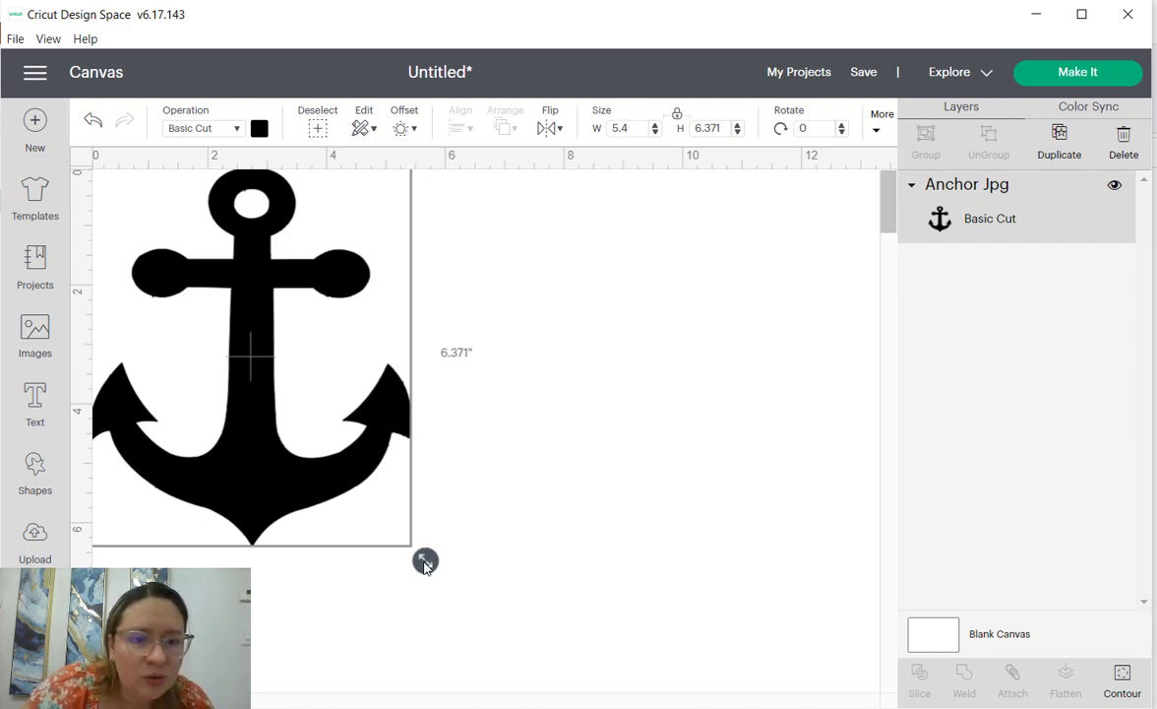
left_click_drag(426, 566, 212, 387)
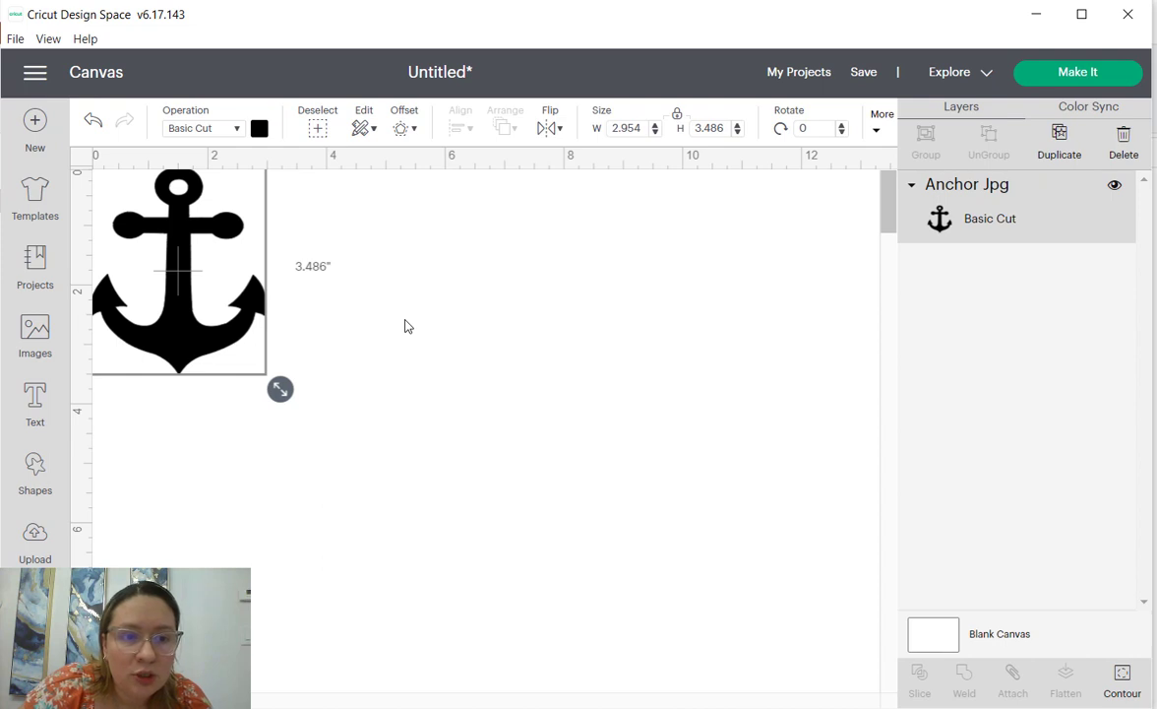
Unlock the anchor's proportions and stretch it to about 4.6 inches wide by 3.4 inches high.
left_click(678, 117)
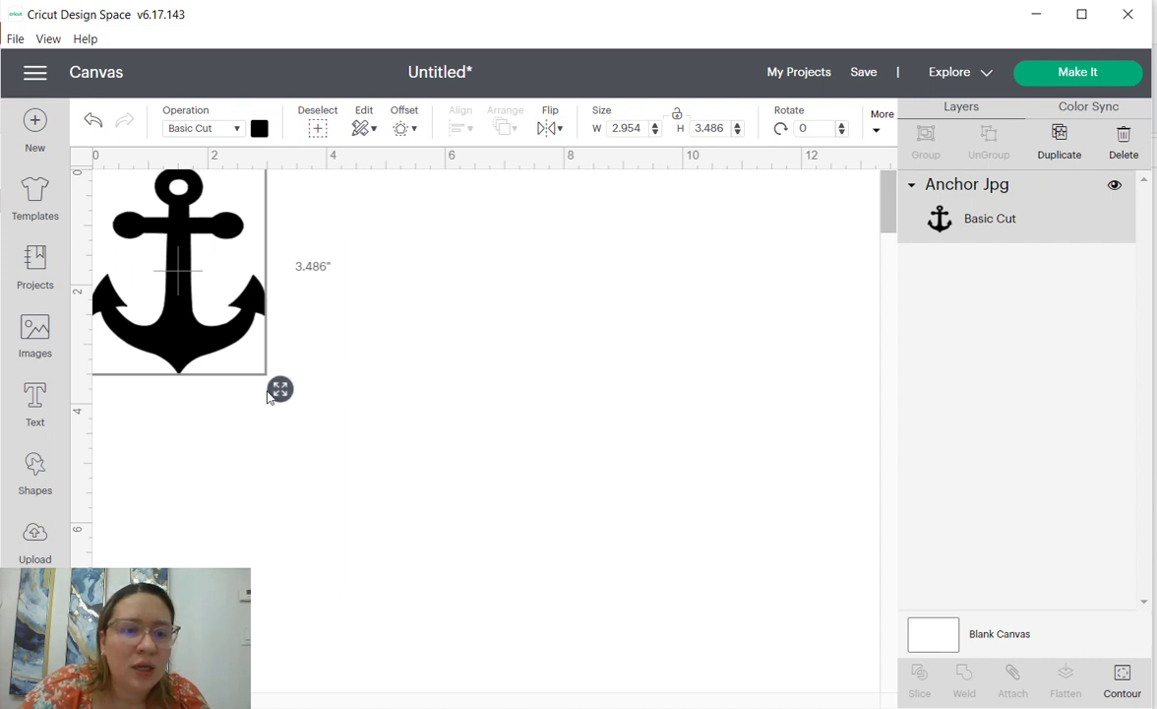
left_click_drag(273, 396, 379, 385)
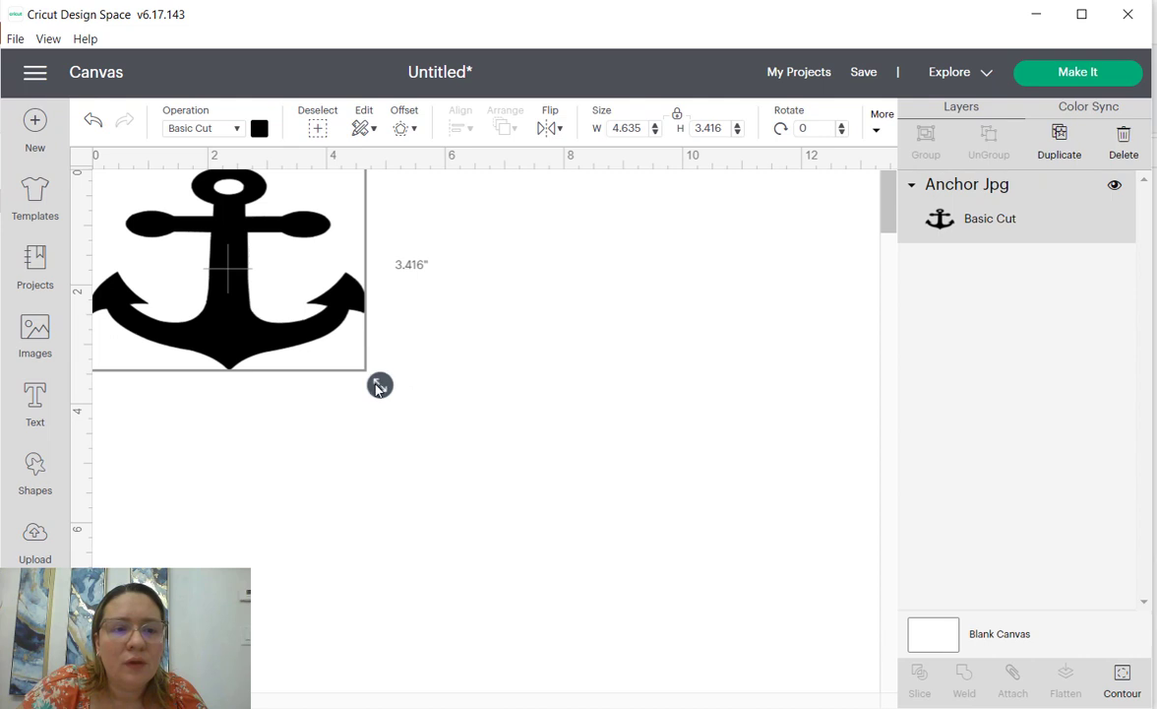
Try enlarging the anchor proportionally to about 5.15 by 3.8 inches and undo its last two size changes.
mouse_move(380, 384)
left_mouse_down()
mouse_move(260, 290)
mouse_move(404, 421)
mouse_move(281, 357)
mouse_move(364, 397)
left_mouse_up()
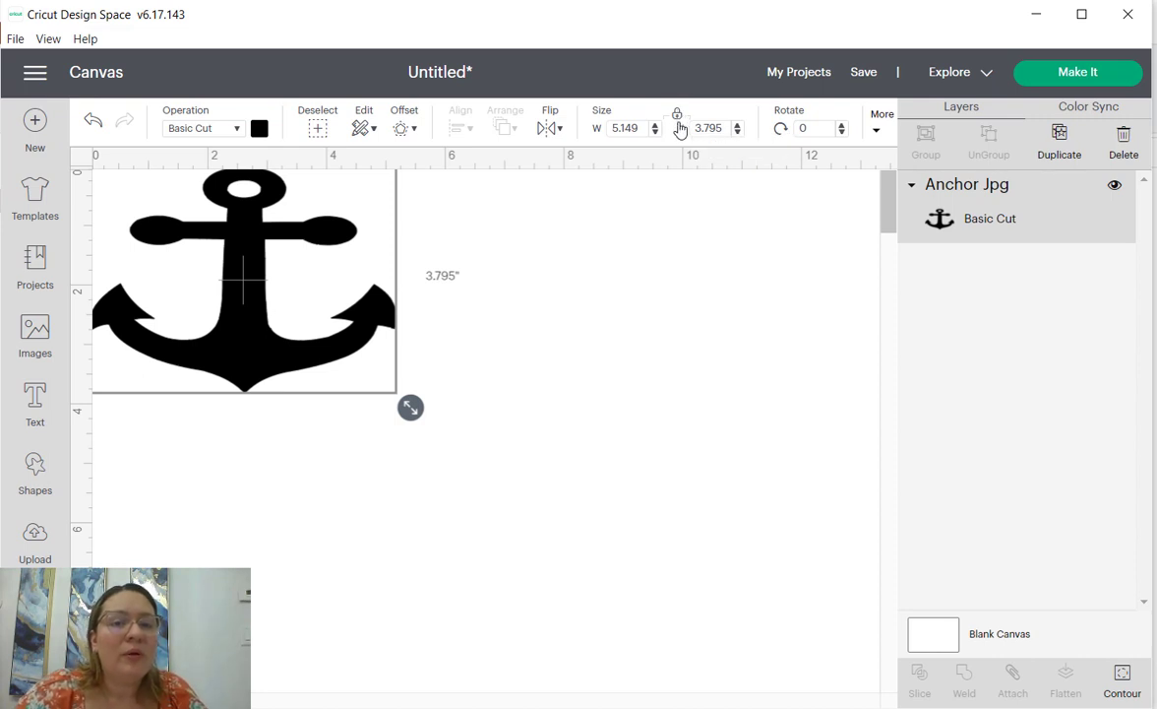
left_click(94, 123)
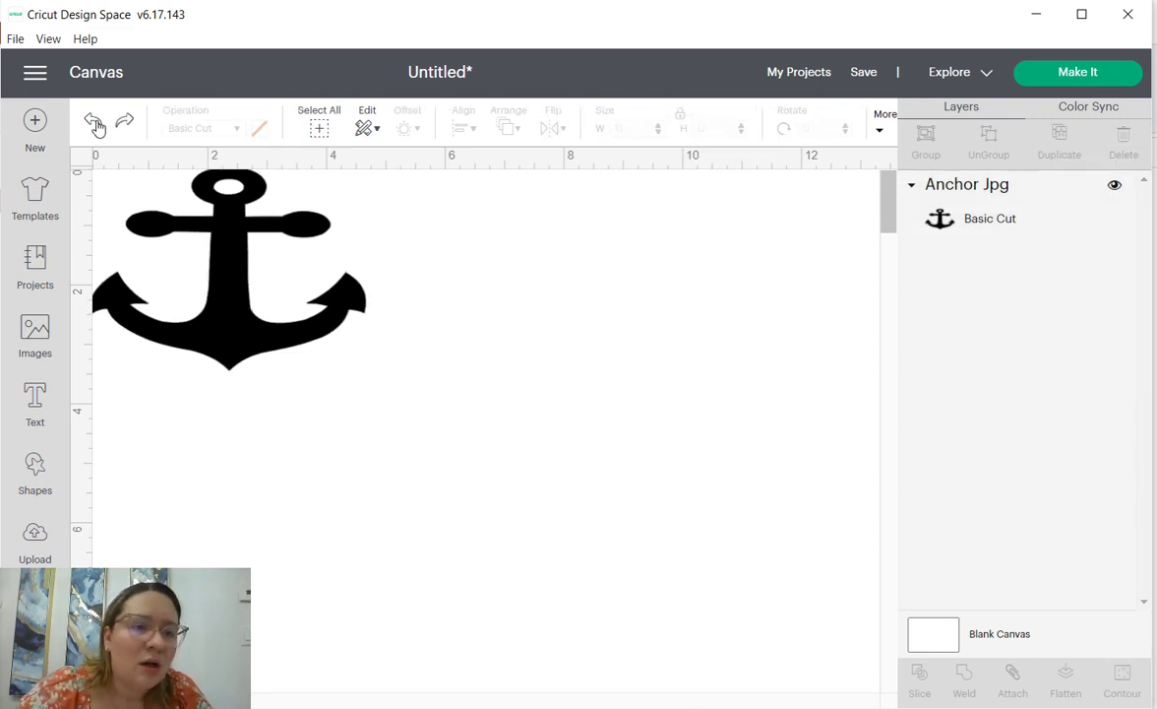
left_click(94, 123)
Preview the anchor on the 12 in x 12 in cutting mat and return to the canvas without continuing.
left_click(168, 294)
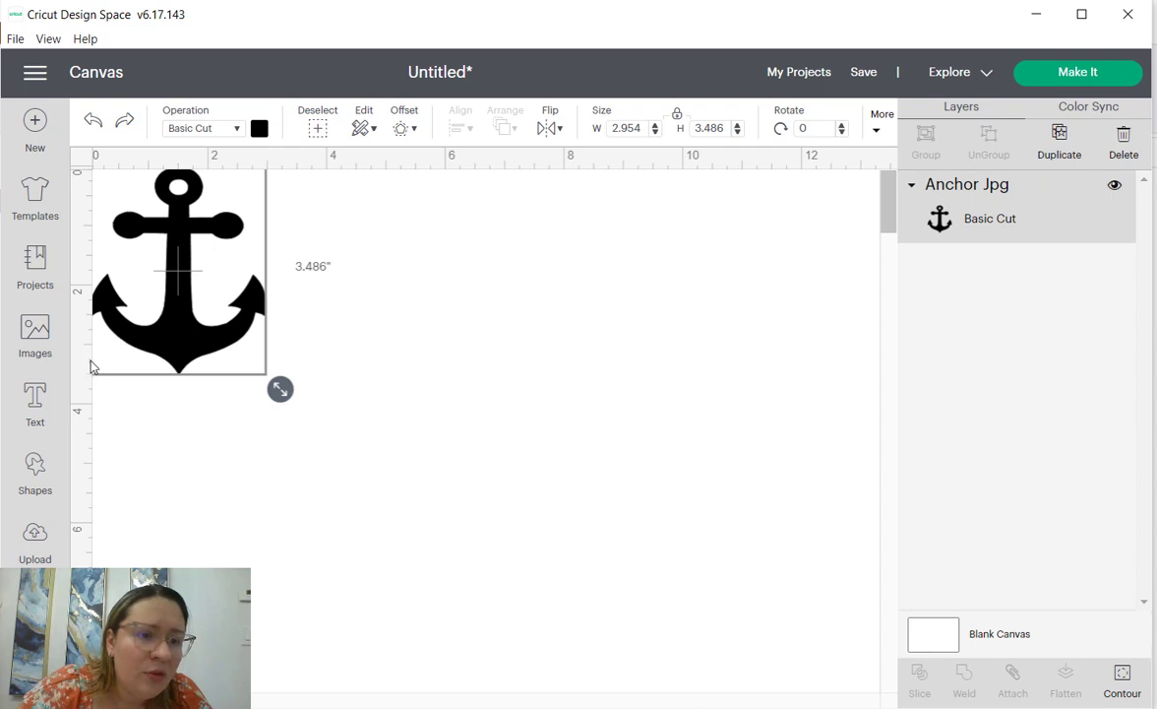
left_click(424, 303)
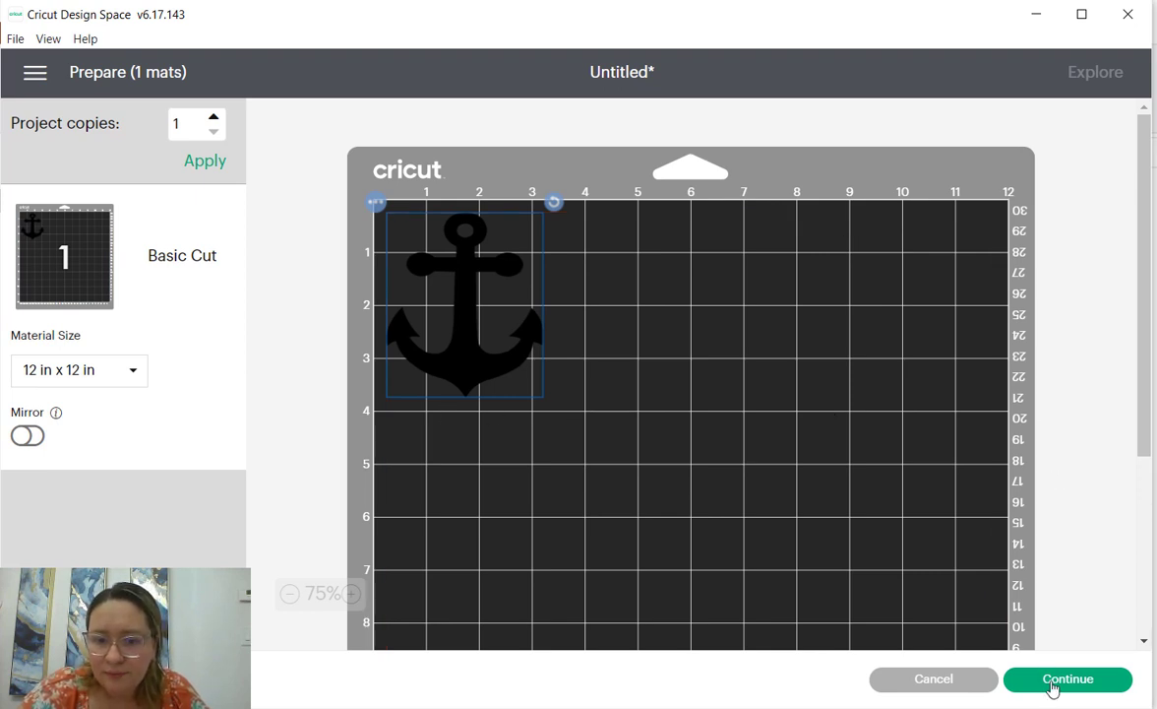
left_click(933, 678)
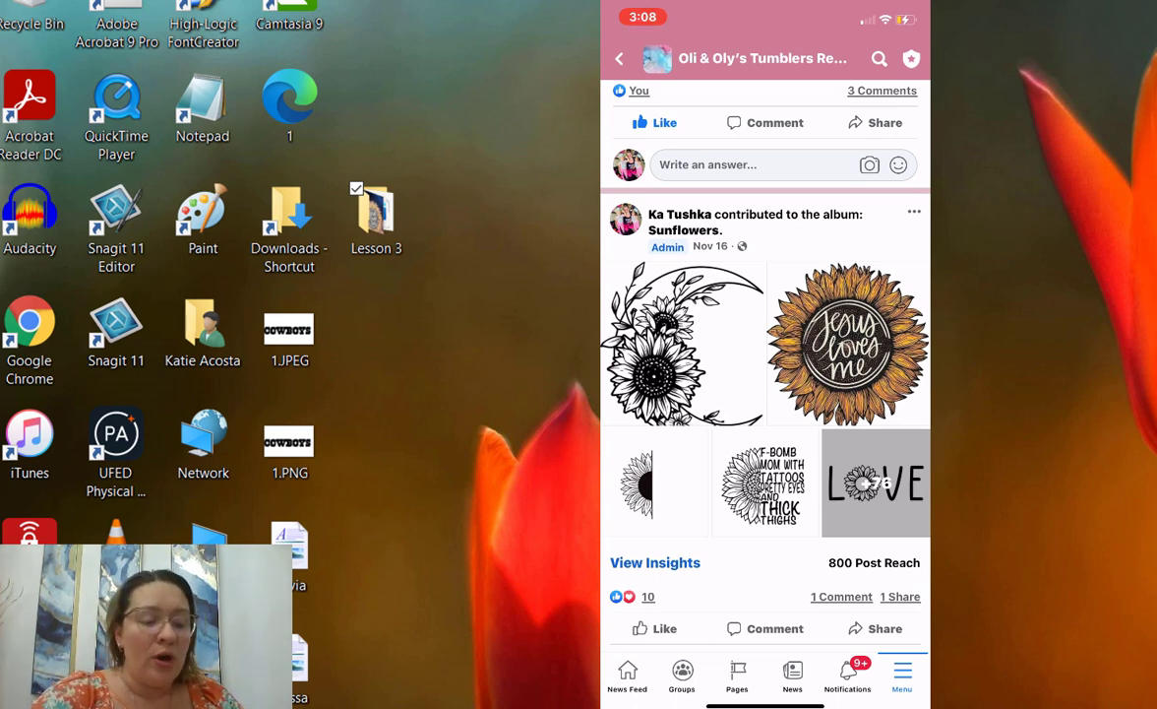
In the Facebook group on the phone, post the comment "F" on the Sunflowers album post.
scroll(765, 374, "down", 2)
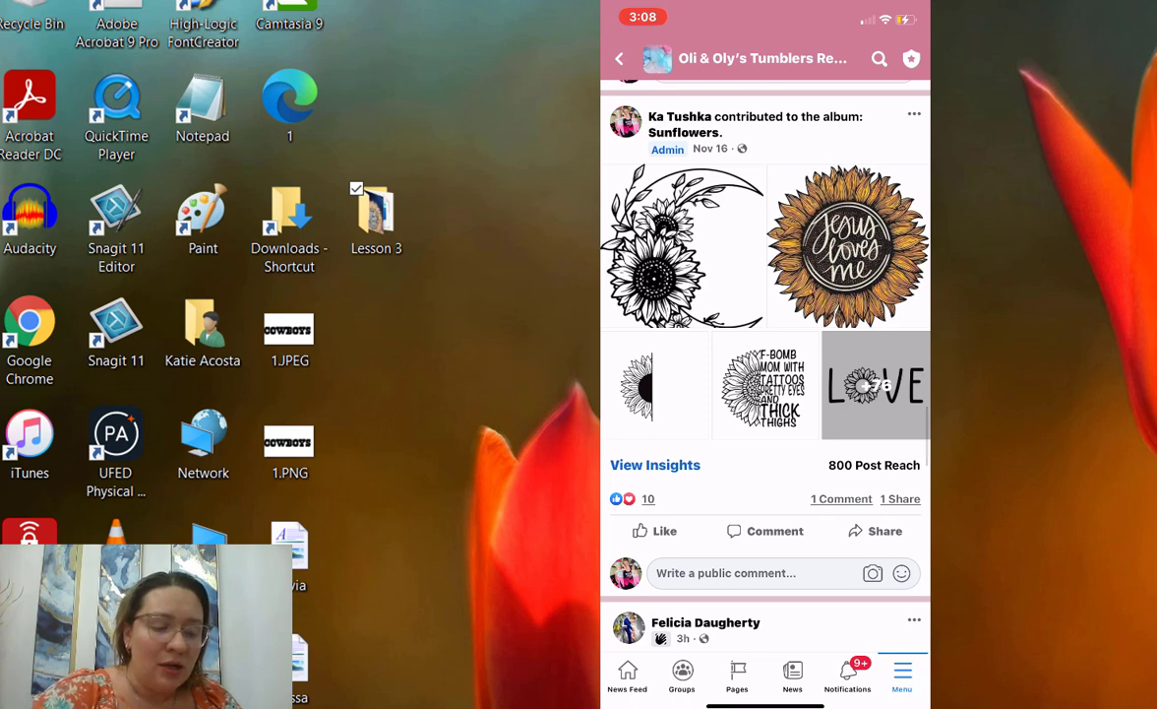
left_click(775, 531)
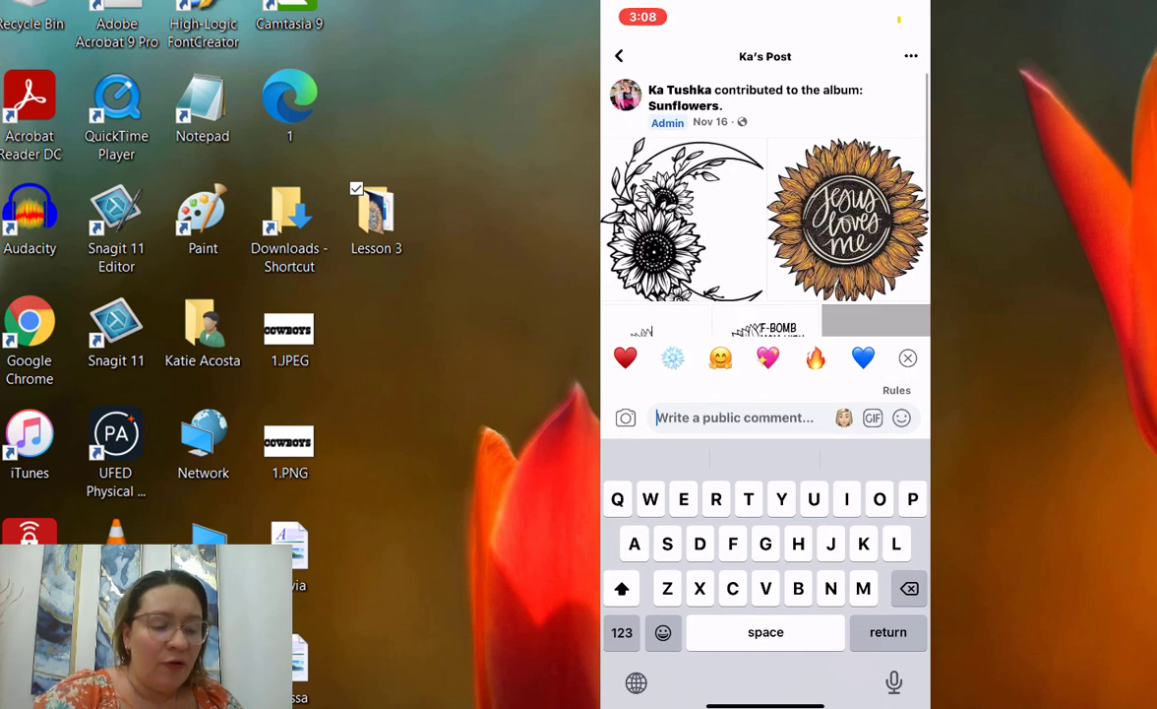
type("F")
left_click(906, 417)
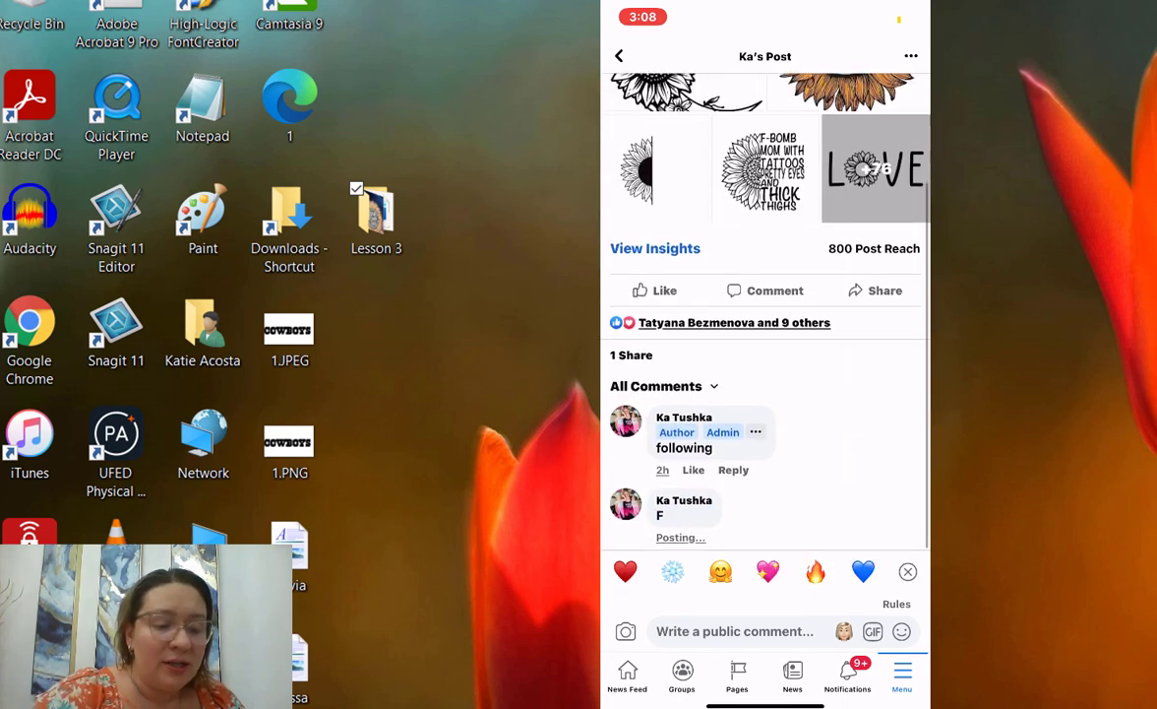
scroll(766, 305, "up", 3)
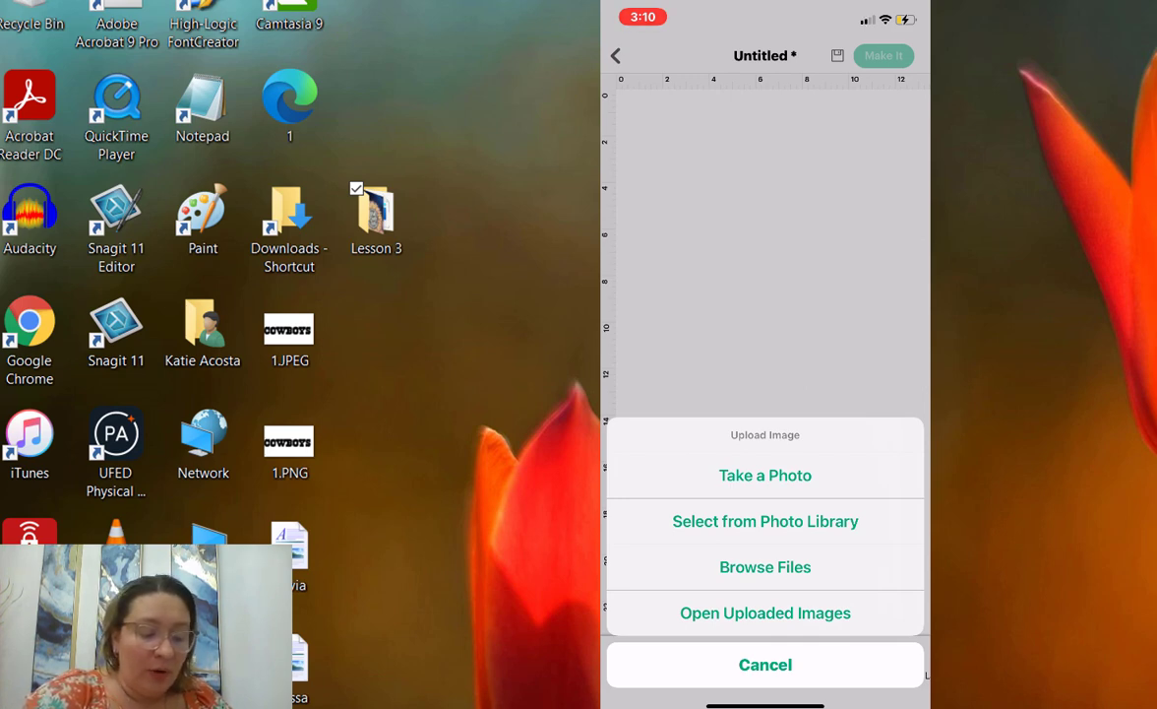
In the phone's Design Space, upload the "Jesus loves me" sunflower from the photo library and remove its background.
left_click(765, 521)
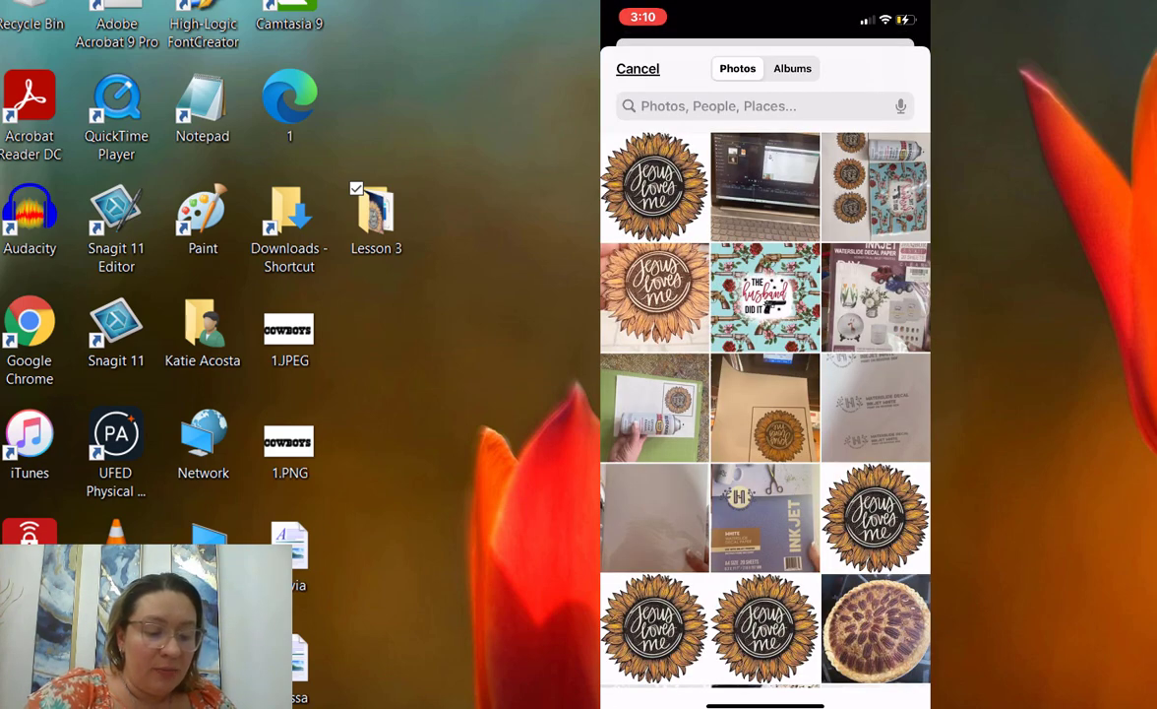
left_click(654, 187)
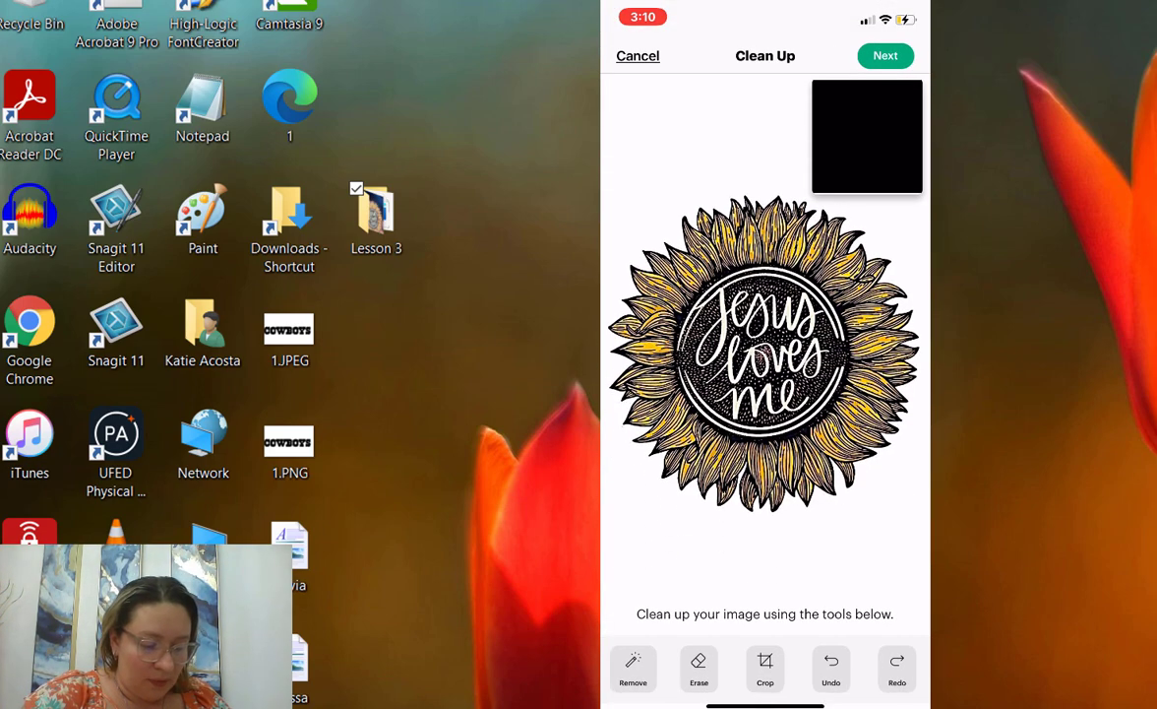
left_click(633, 670)
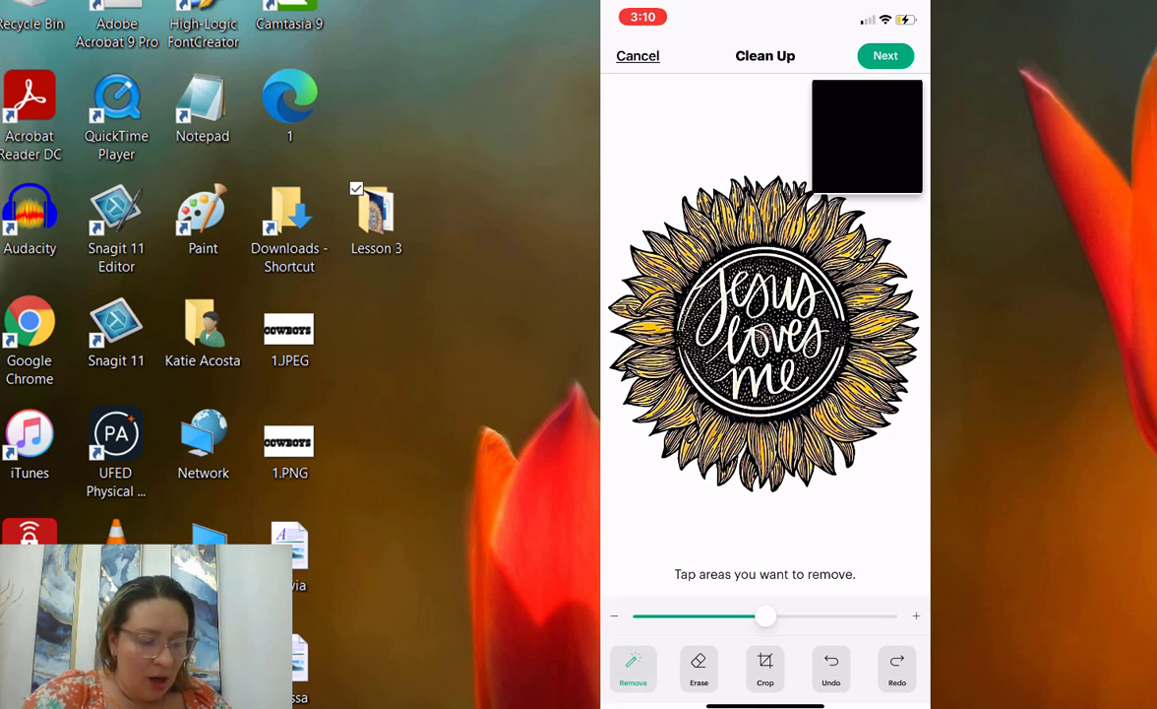
left_click(633, 382)
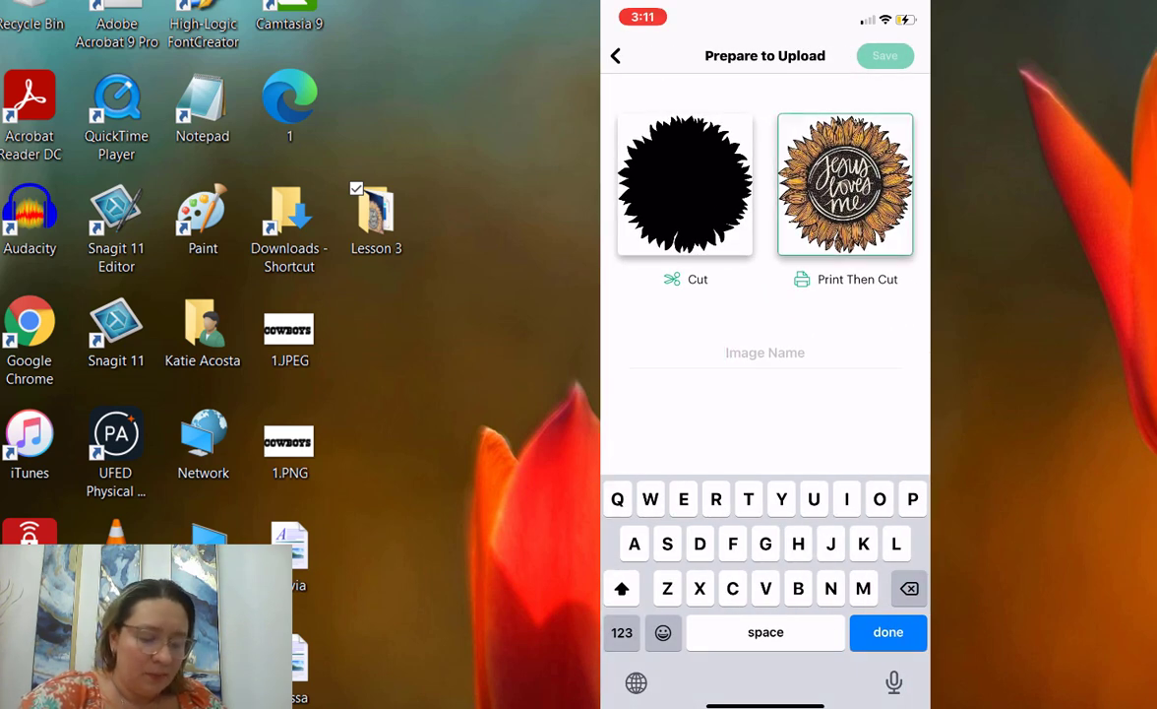
Save the Print Then Cut image as "Sunflower 2" and insert it on the canvas.
type("Sun")
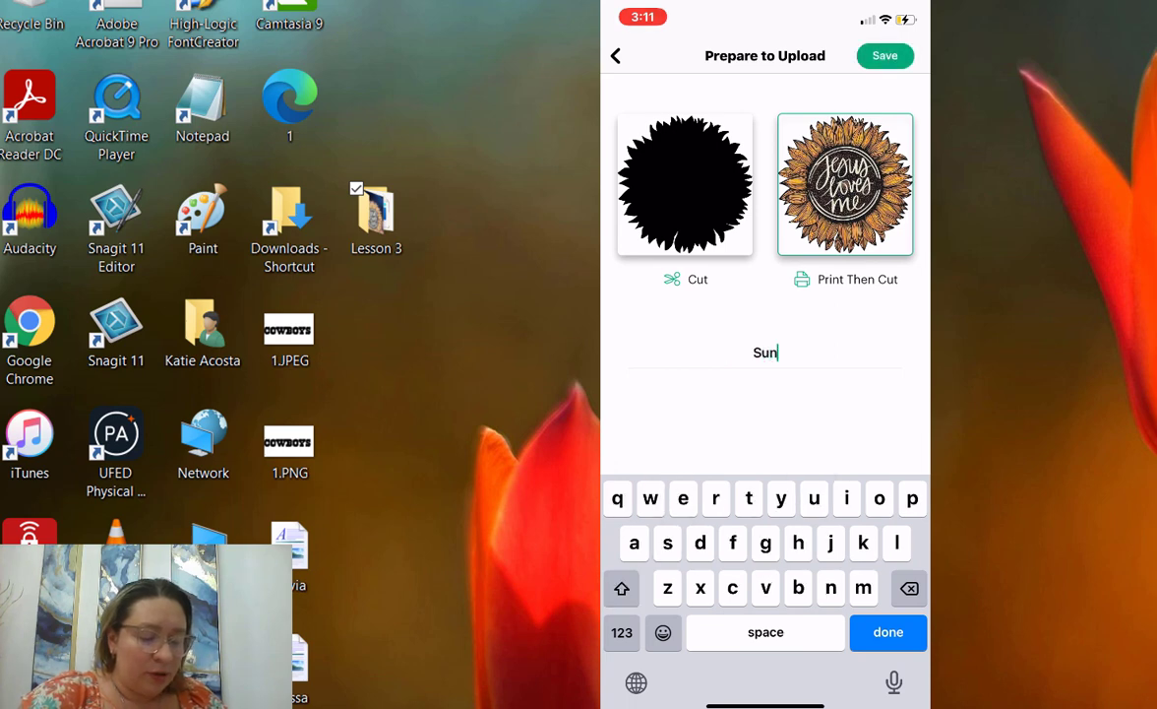
type("flower 2")
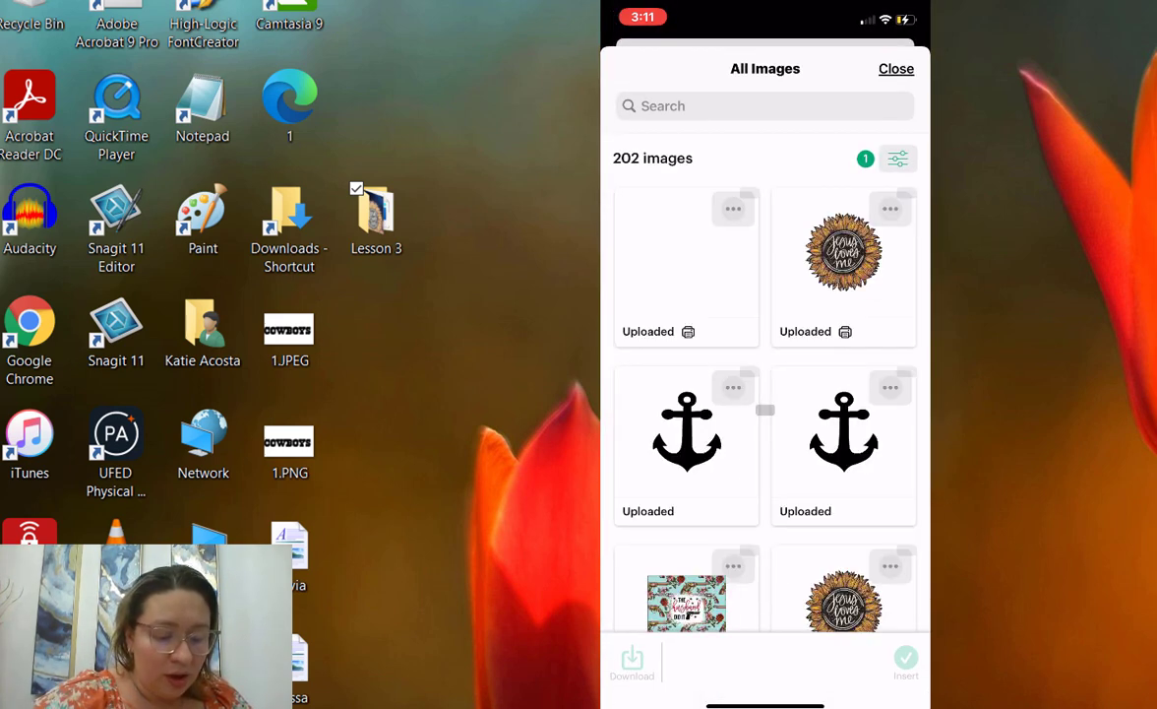
left_click(686, 261)
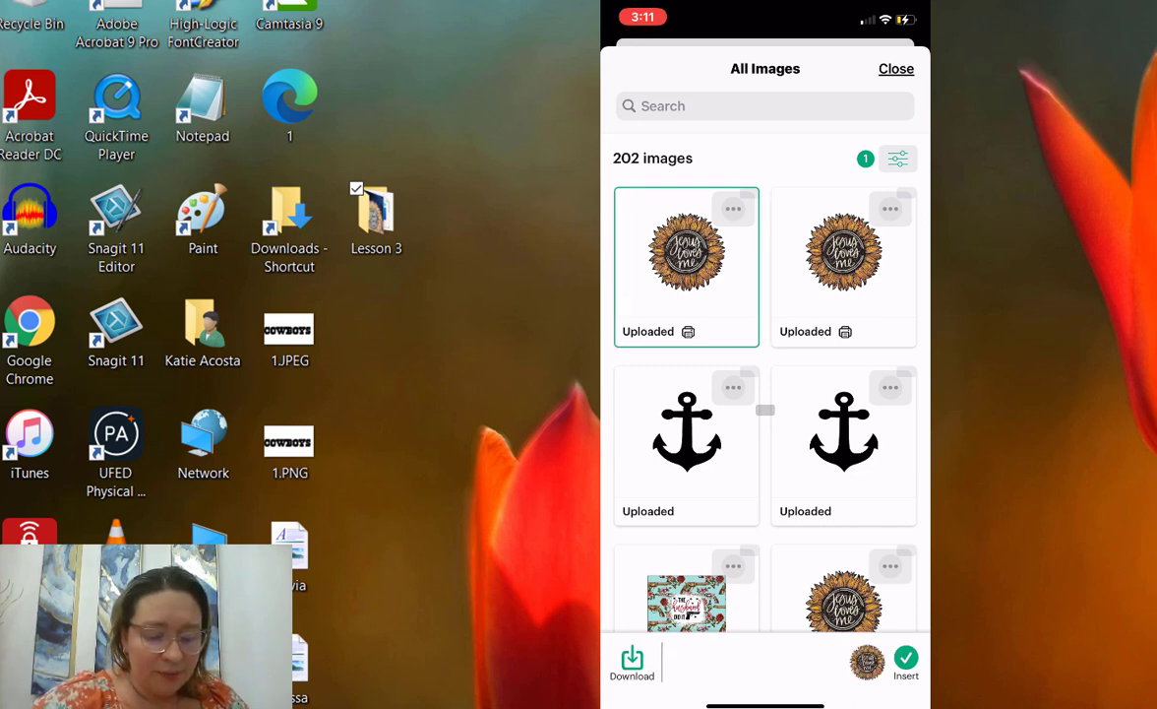
left_click(905, 661)
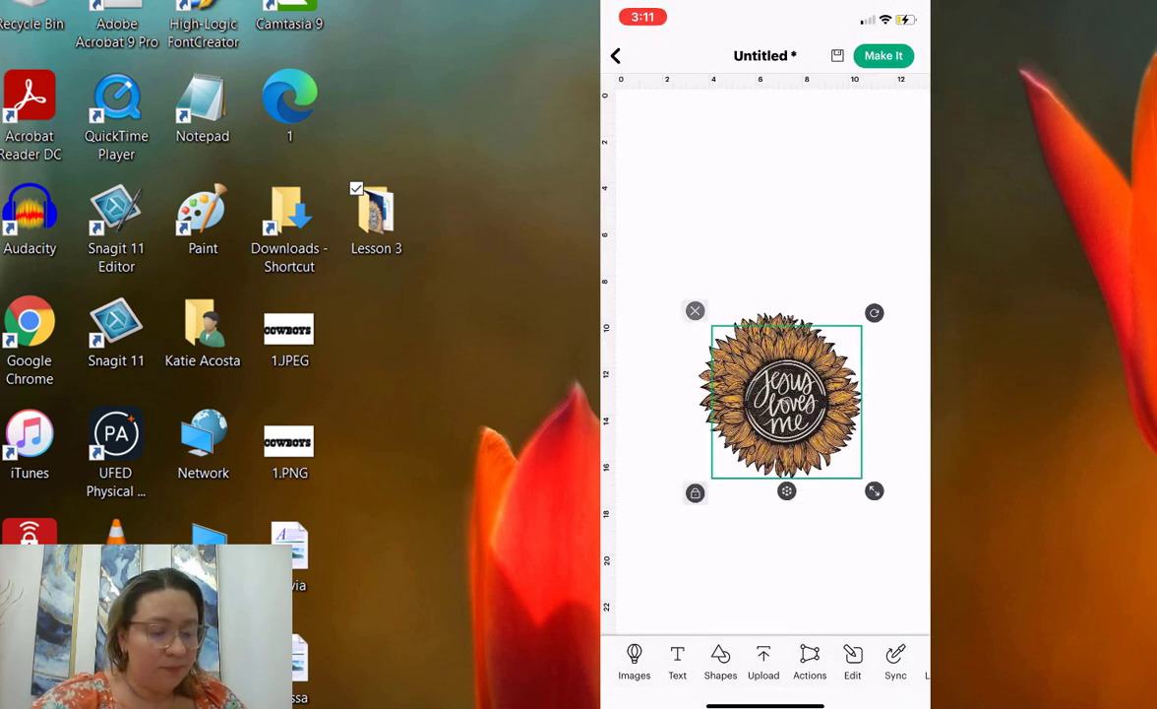
Move the sunflower higher on the canvas and delete it from the project.
left_click_drag(786, 402, 772, 307)
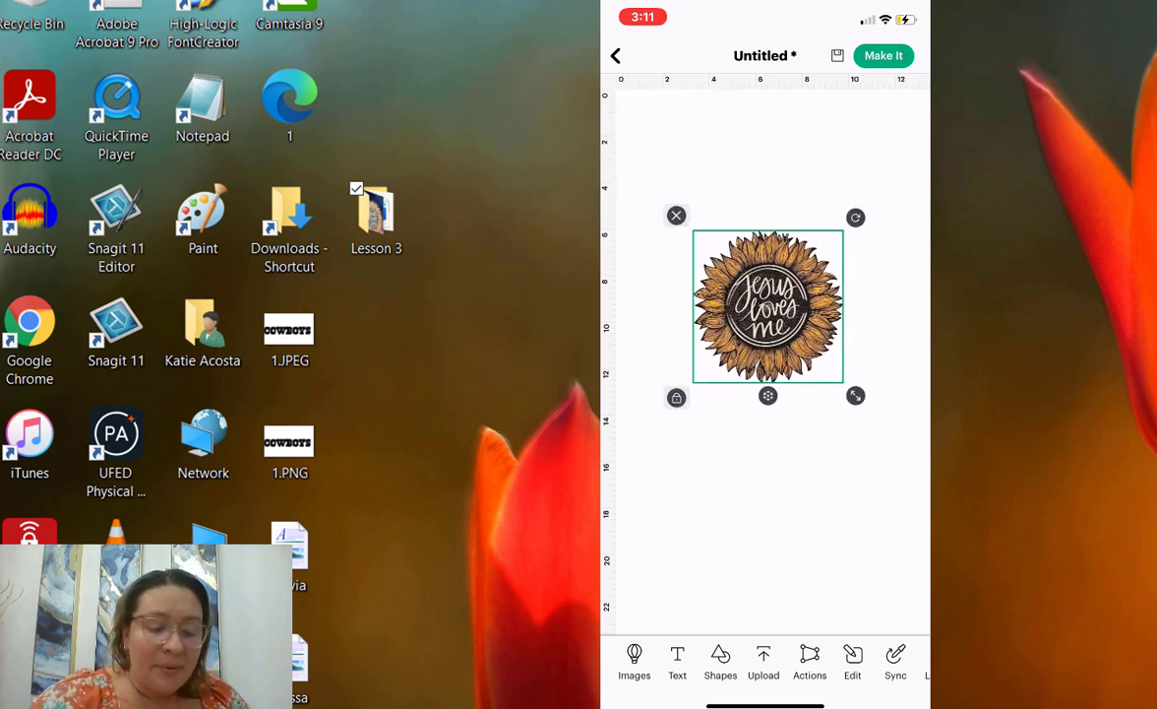
left_click(674, 215)
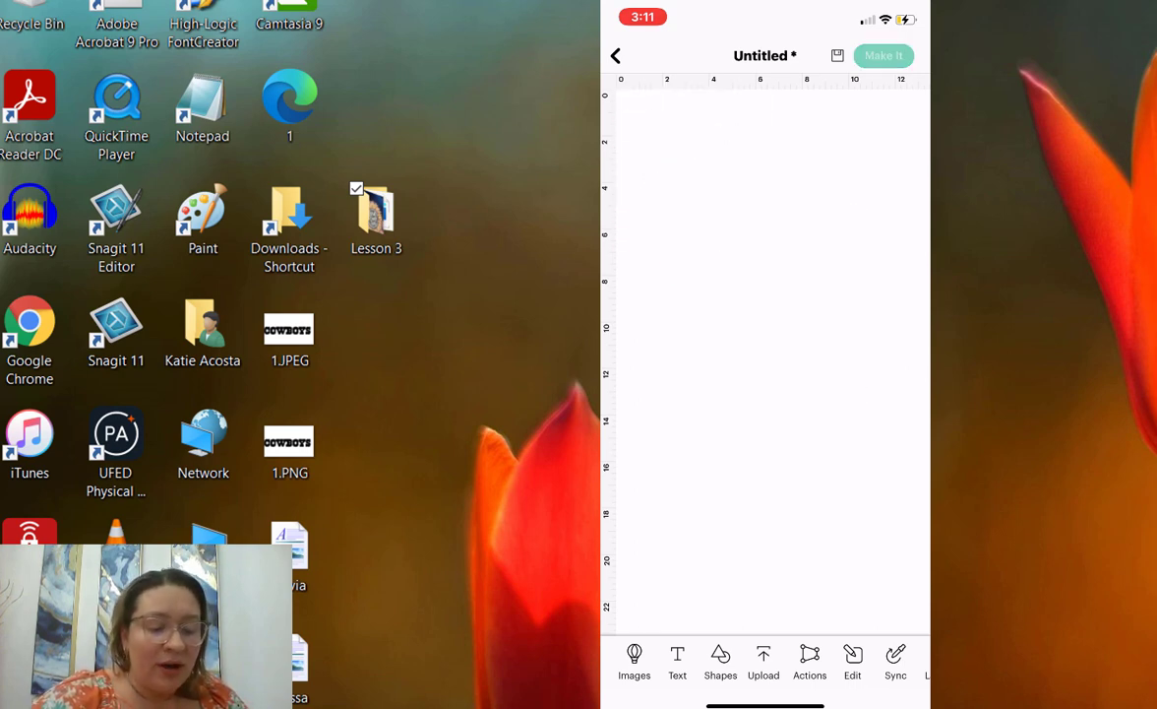
Switch to the Print to Size app and delete the sunflower from the page.
left_click_drag(765, 704, 765, 512)
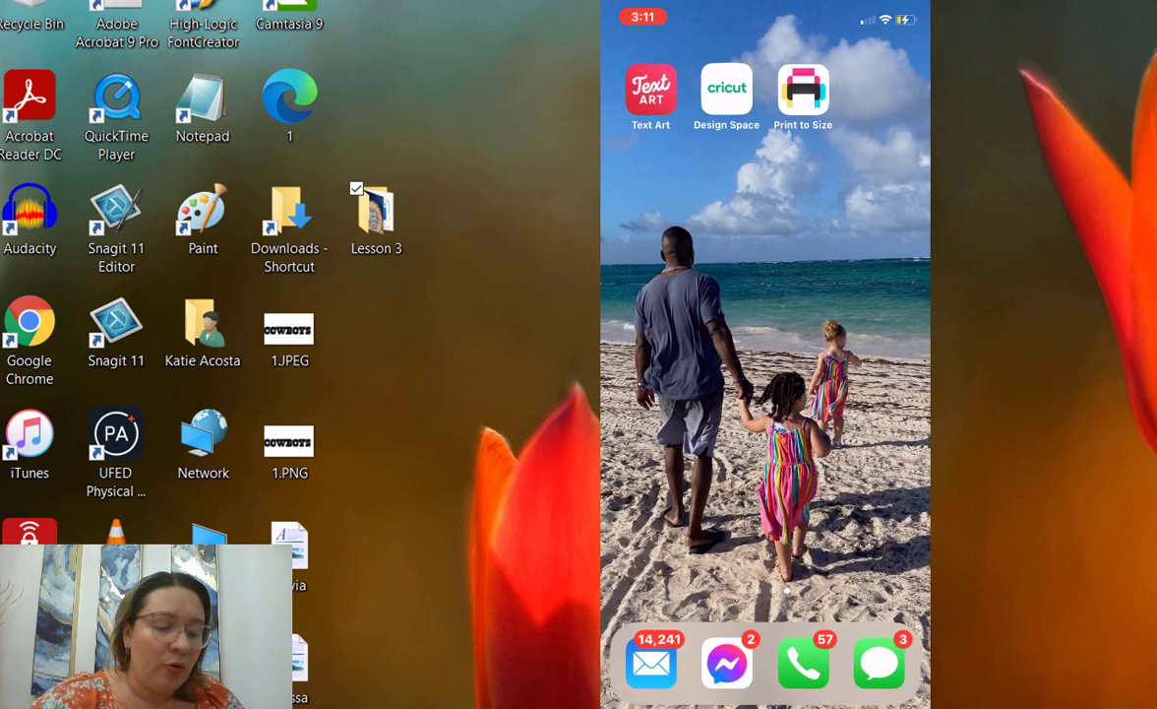
left_click(803, 91)
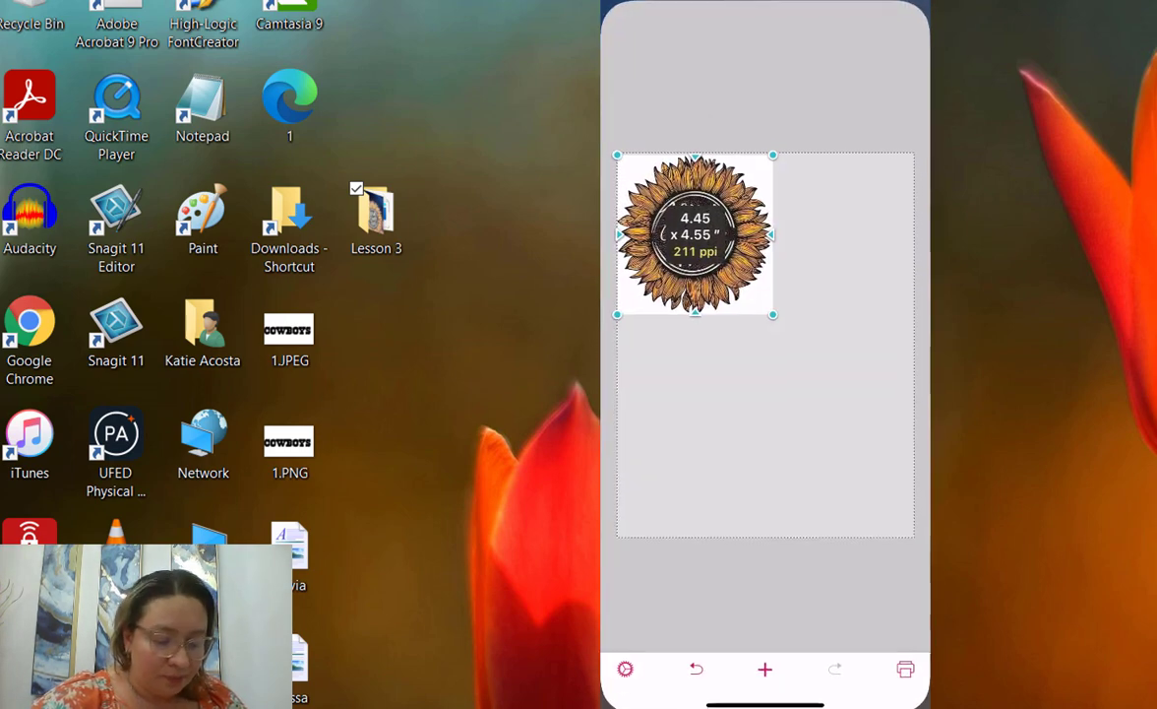
left_click(695, 236)
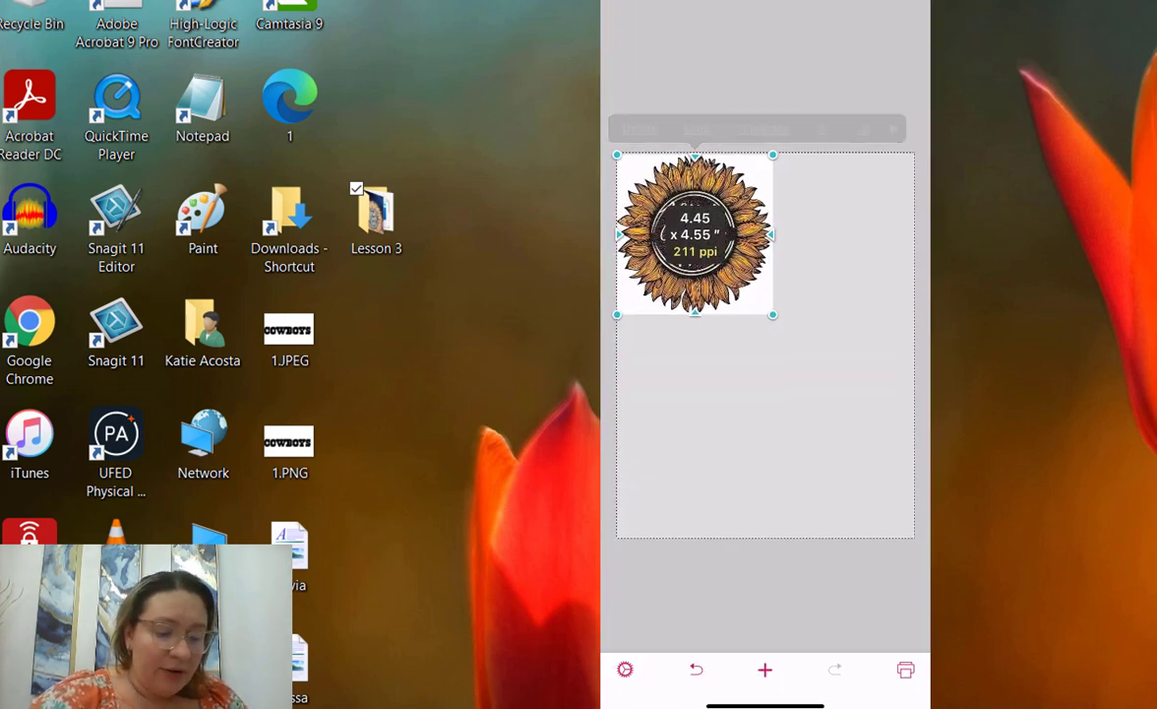
left_click(639, 128)
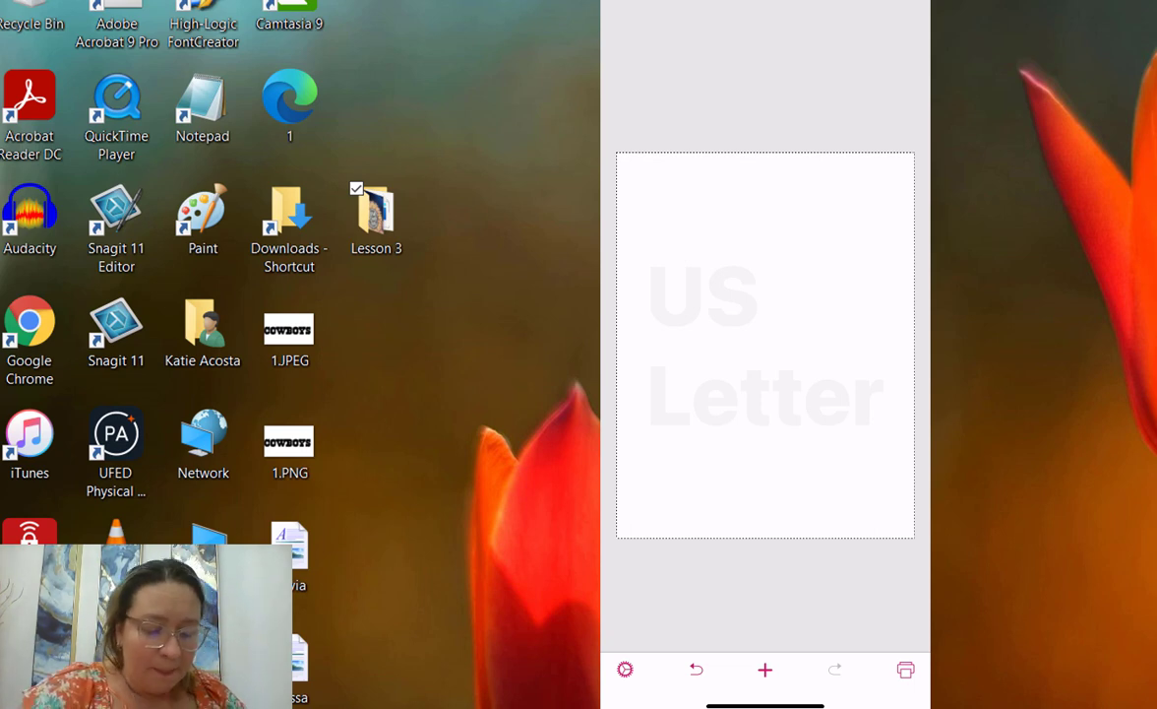
Add "The husband did it" photo from the photo library to the US Letter page.
left_click(765, 669)
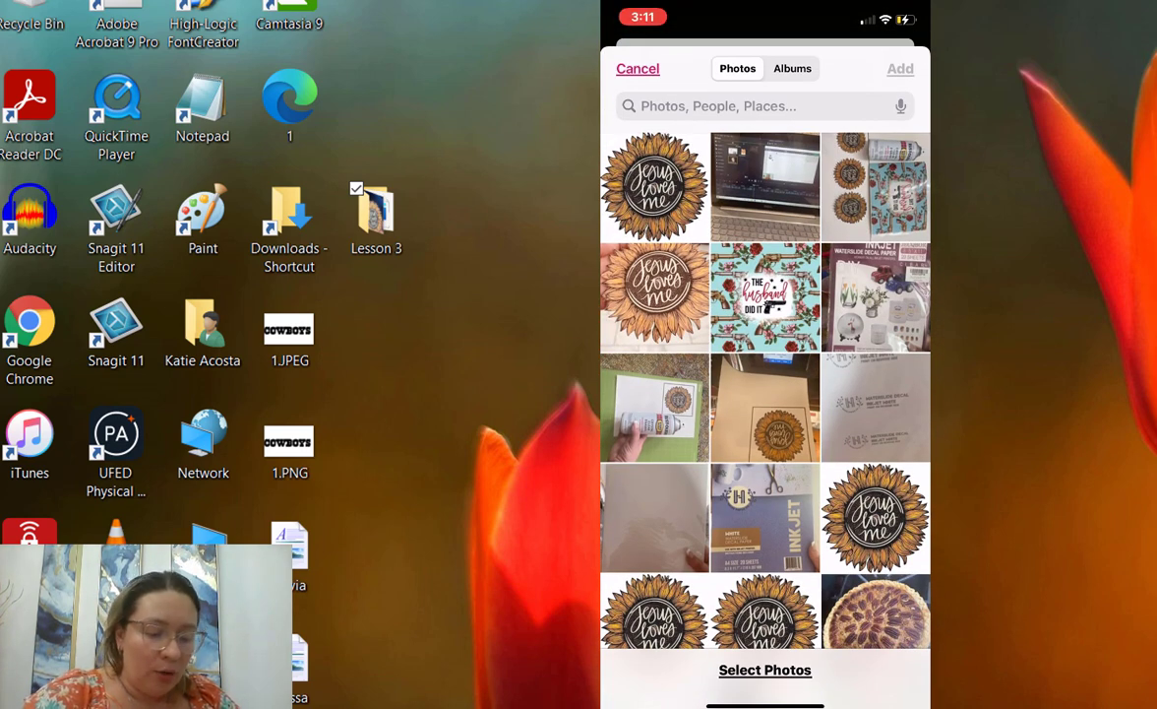
left_click(765, 296)
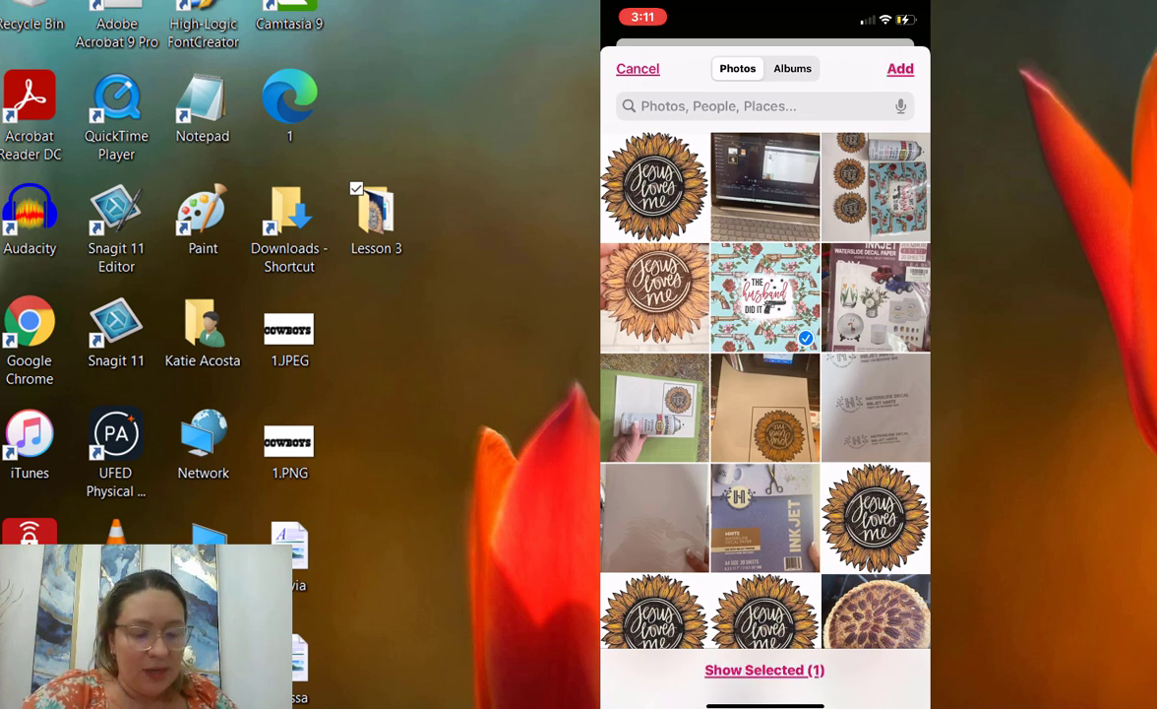
left_click(900, 68)
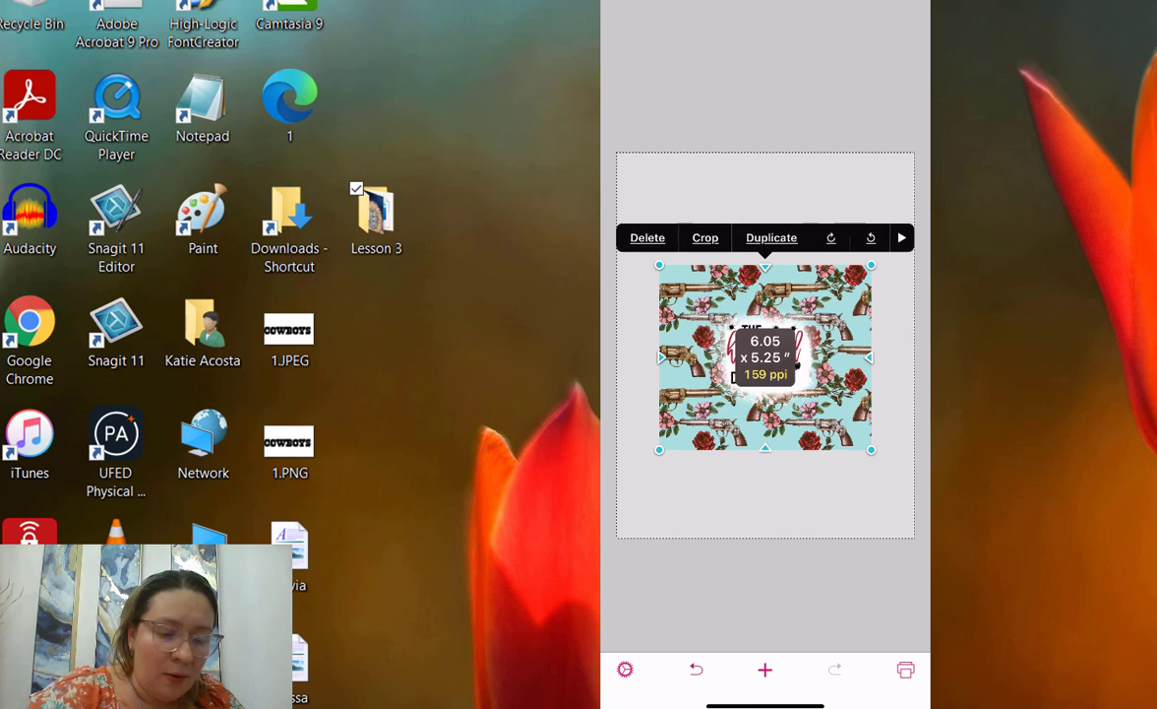
Flip the "husband did it" image vertically and keep it selected for editing.
left_click(902, 238)
left_click(826, 237)
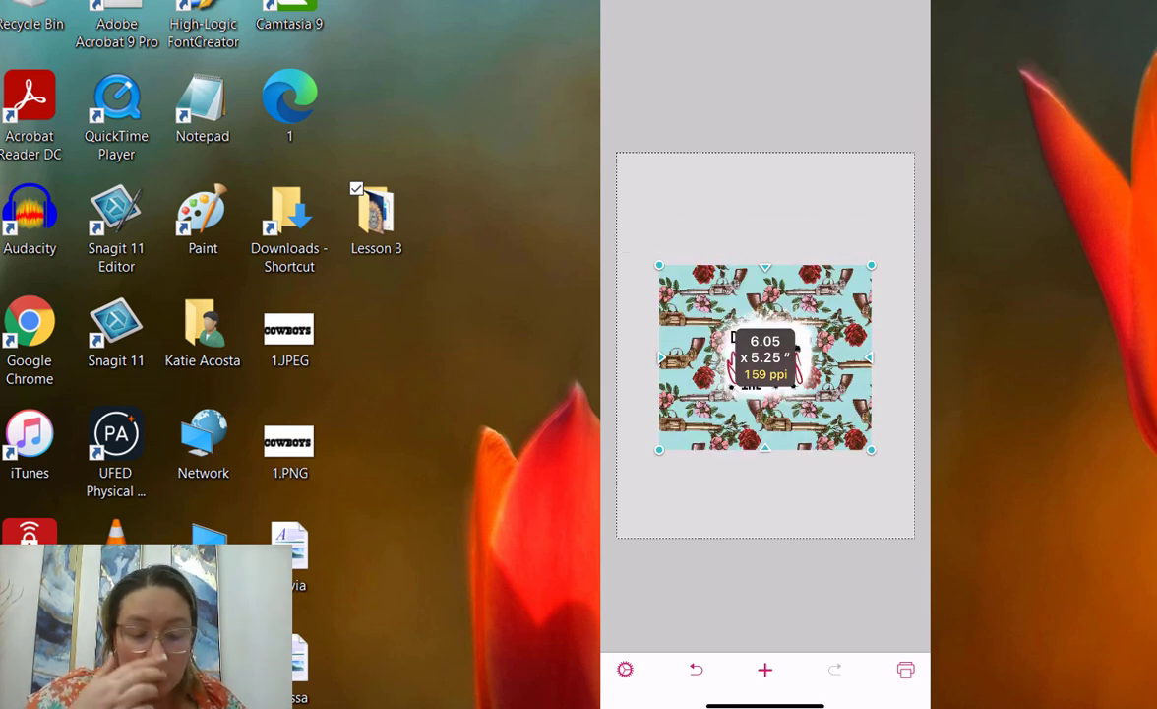
left_click(765, 357)
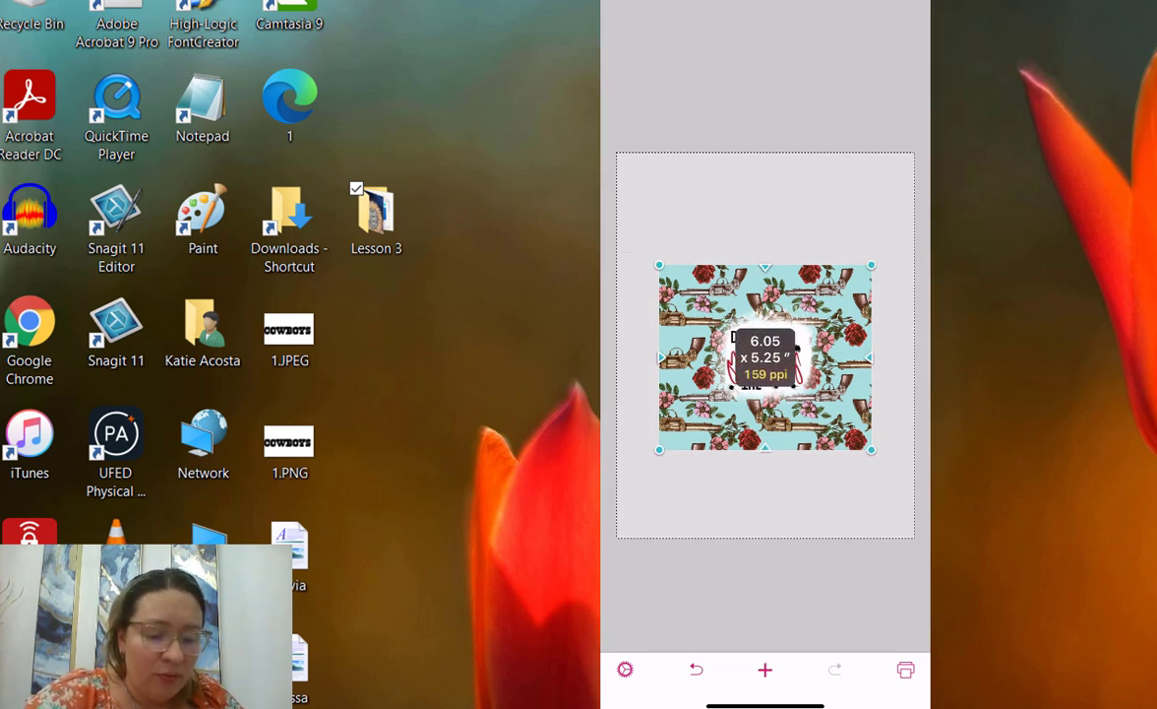
left_click(765, 357)
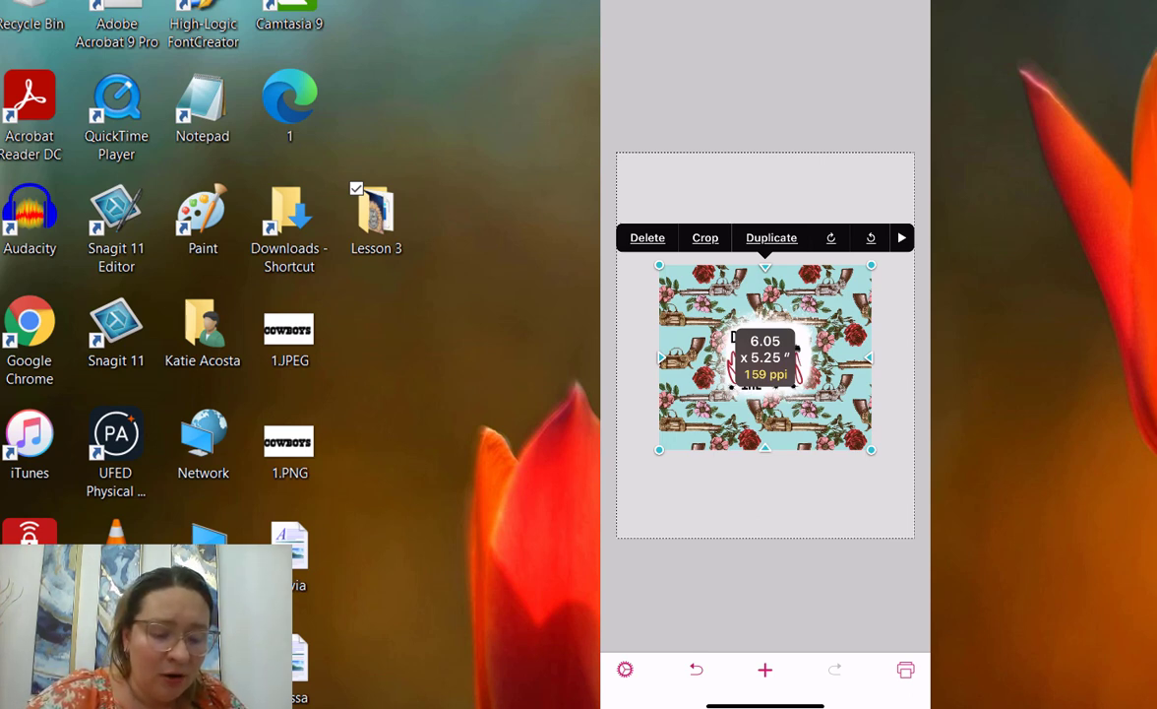
Stretch the image to about 6.9 inches wide and flip it horizontally.
left_click_drag(871, 357, 900, 357)
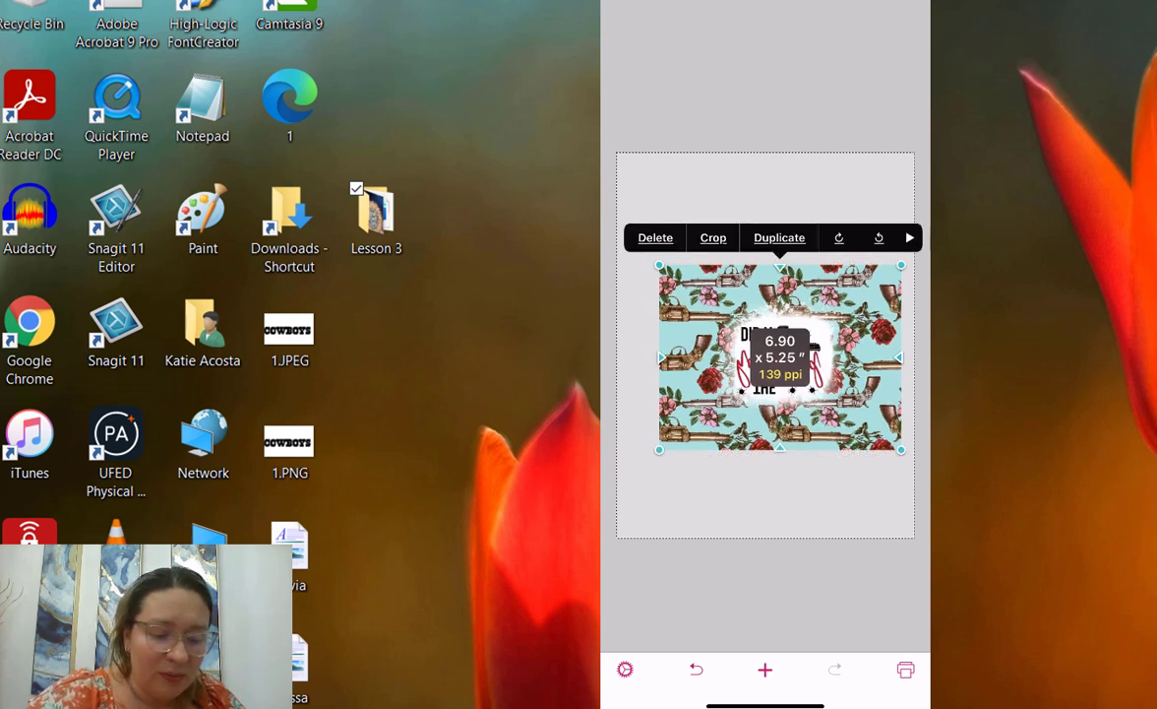
left_click(909, 237)
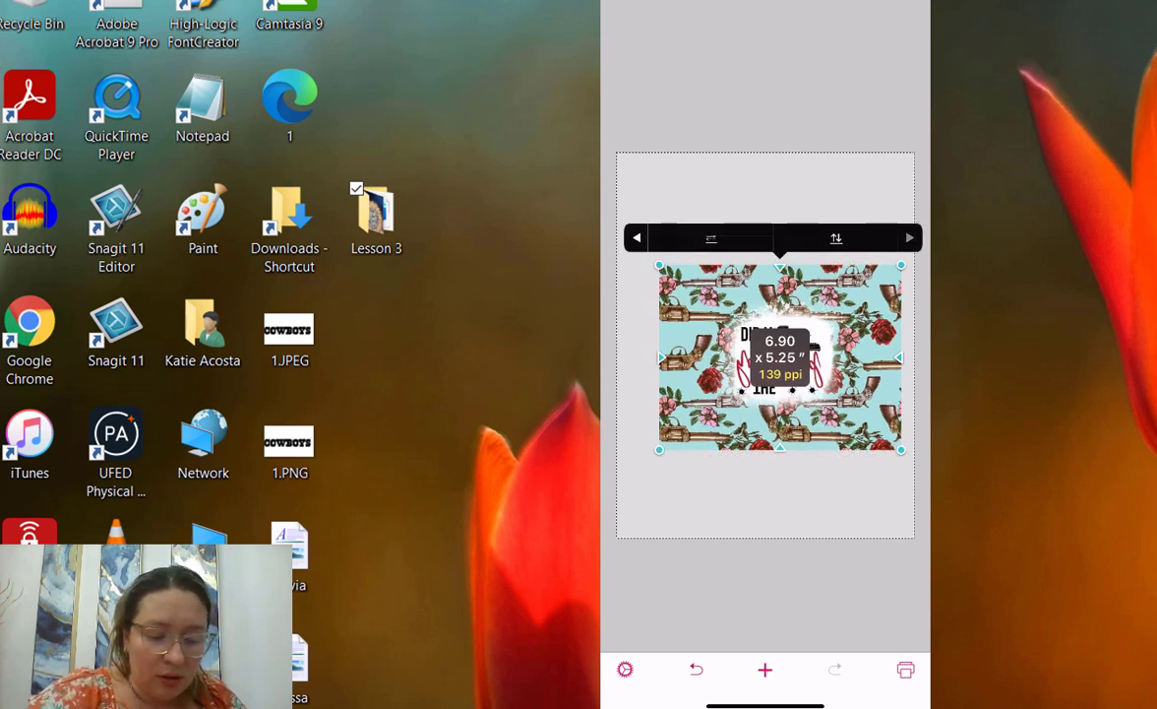
left_click(711, 237)
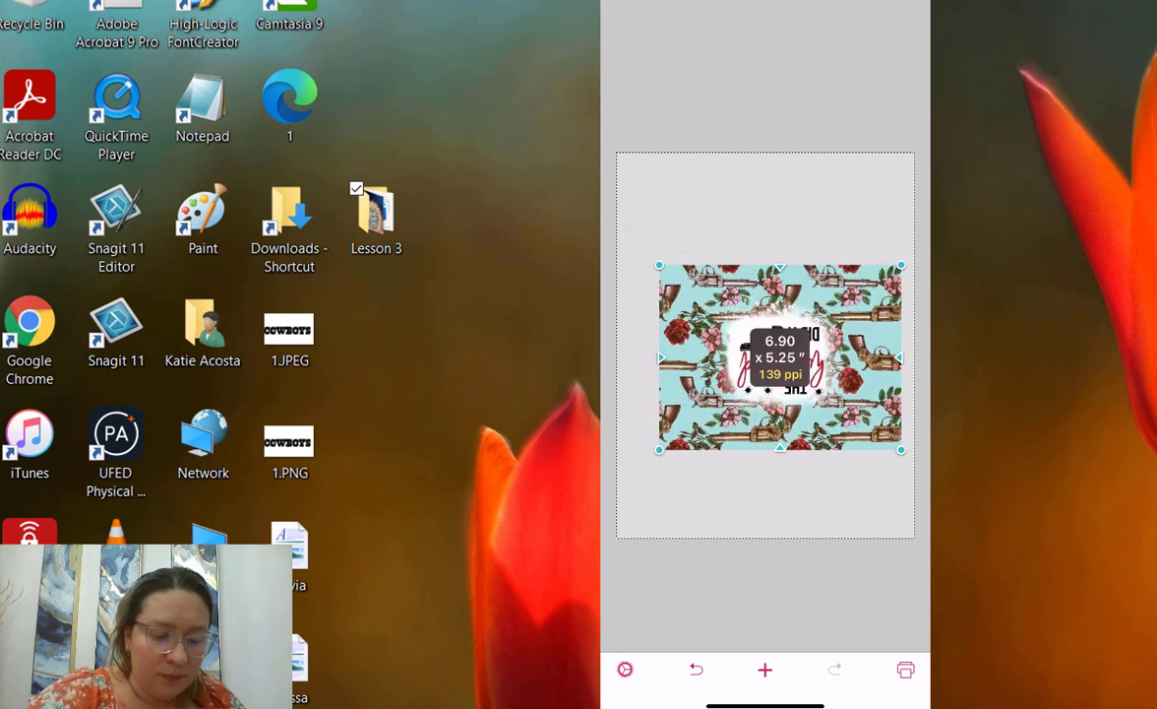
Enlarge the image to about 8.4 by 5.45 inches and rotate it 90° clockwise.
mouse_move(781, 356)
left_mouse_down()
mouse_move(736, 356)
mouse_move(767, 352)
left_mouse_up()
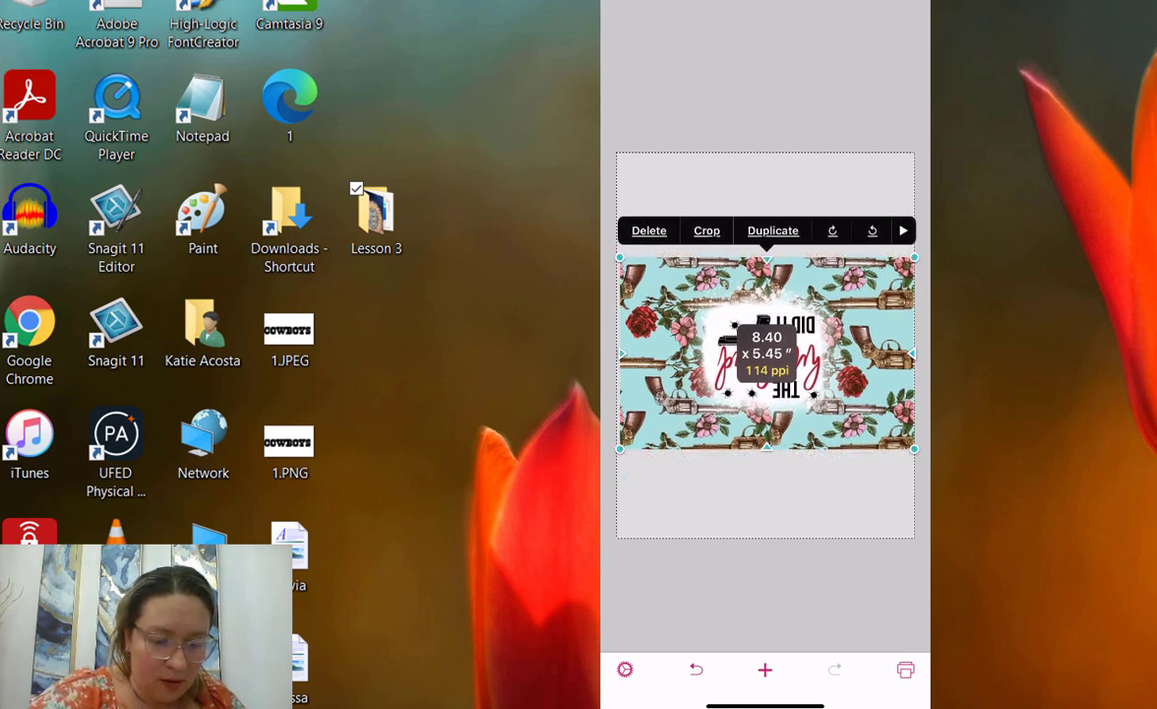
left_click(832, 230)
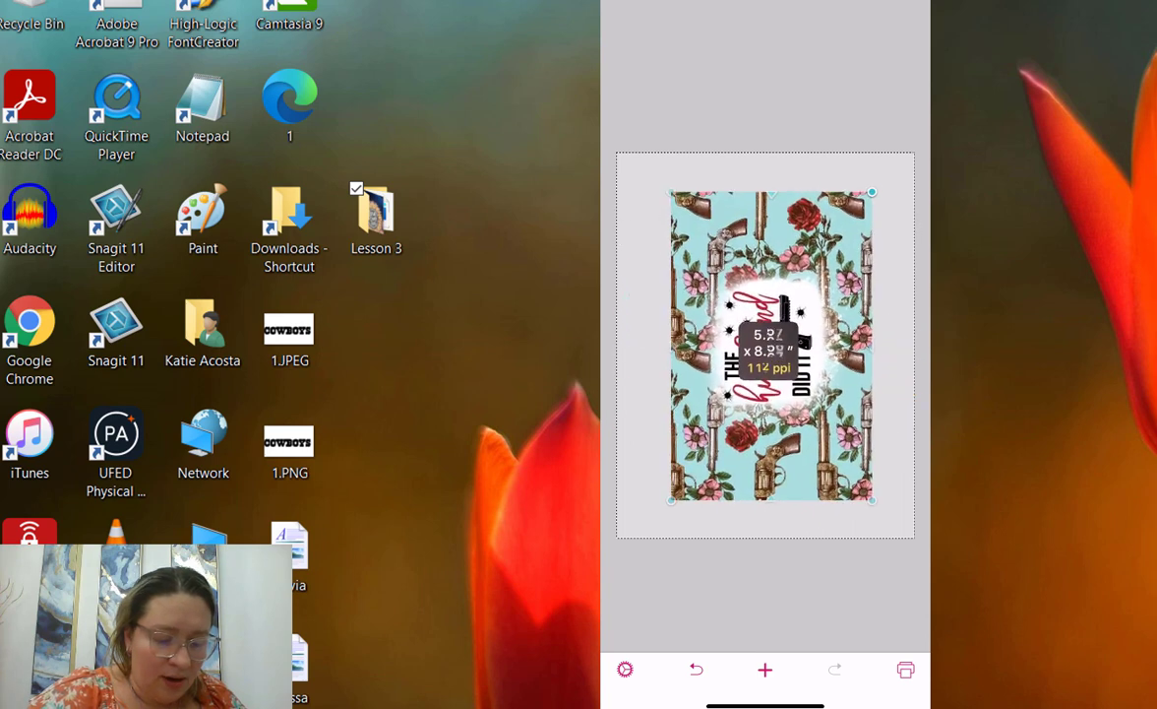
Stretch the rotated image to about 8.55 by 11.05 inches to fill the page and open the print options.
left_click_drag(777, 334, 742, 343)
left_click_drag(867, 342, 913, 343)
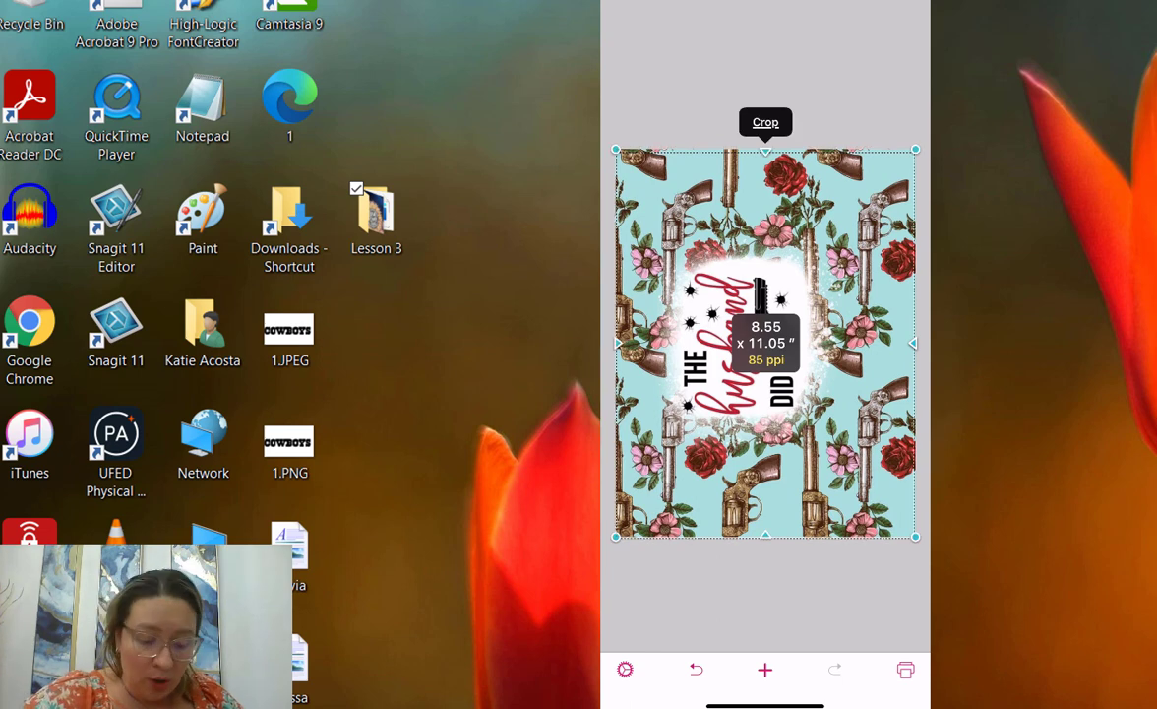
left_click(905, 669)
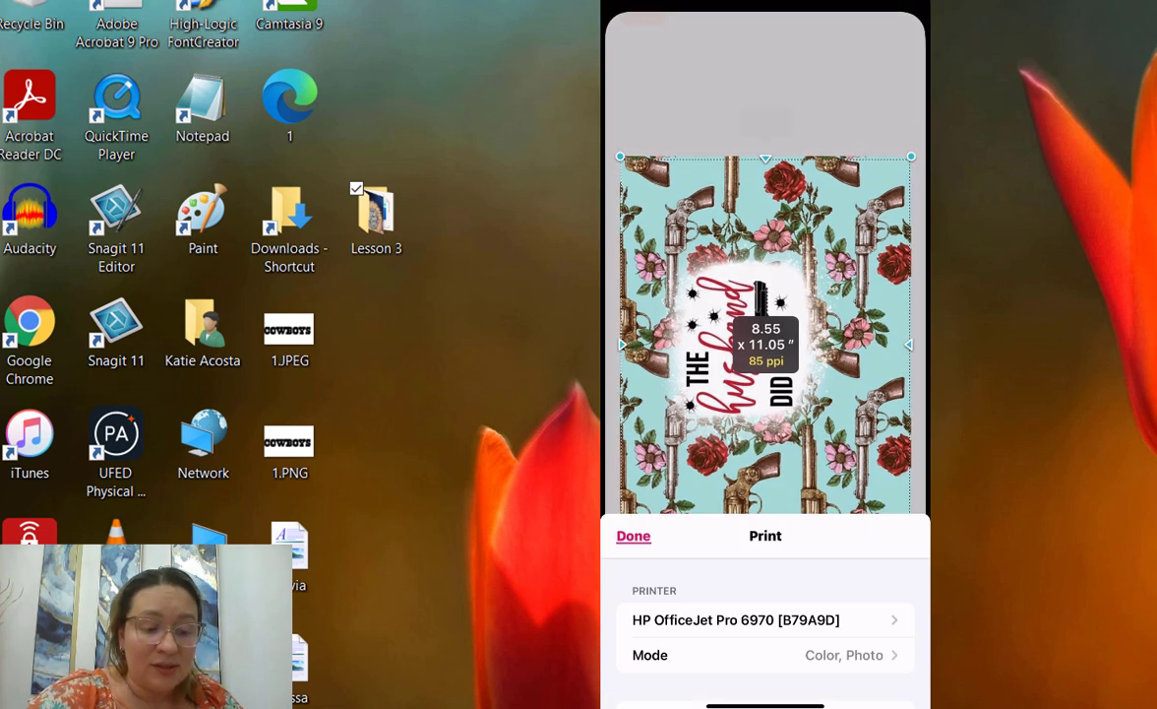